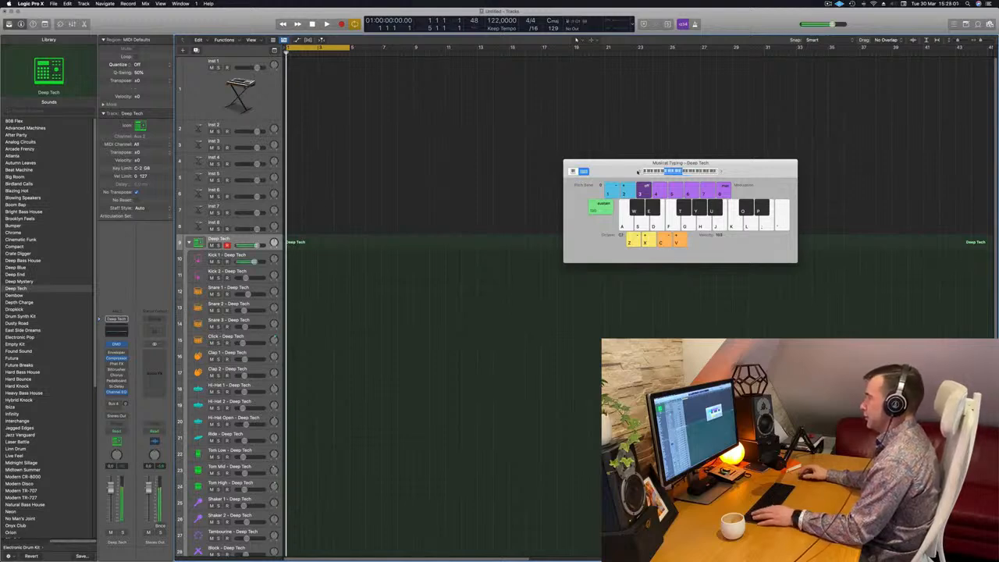
Record a drum pattern on the Deep Tech kit track using Musical Typing and open the new region in the Piano Roll.
key("r")
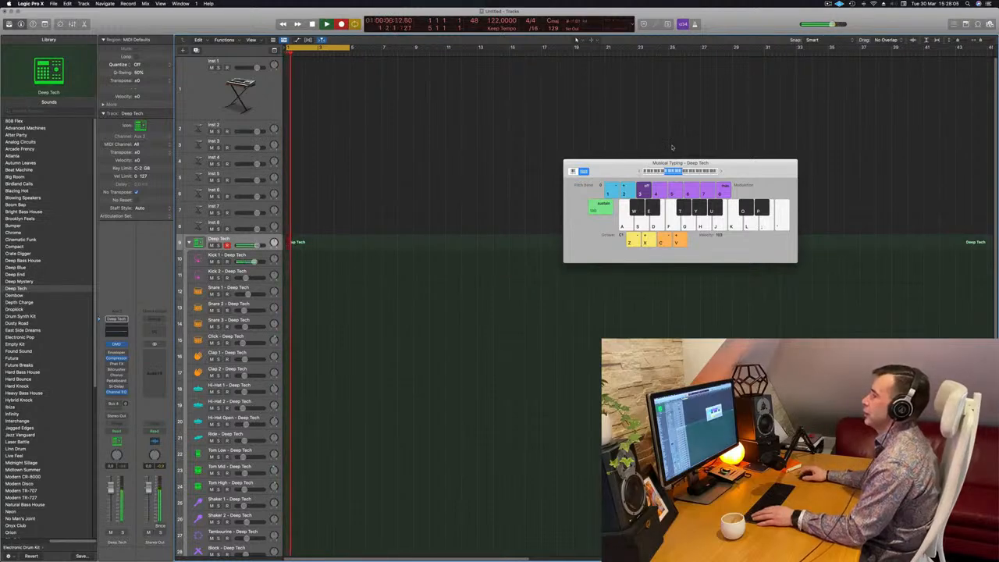
key("space")
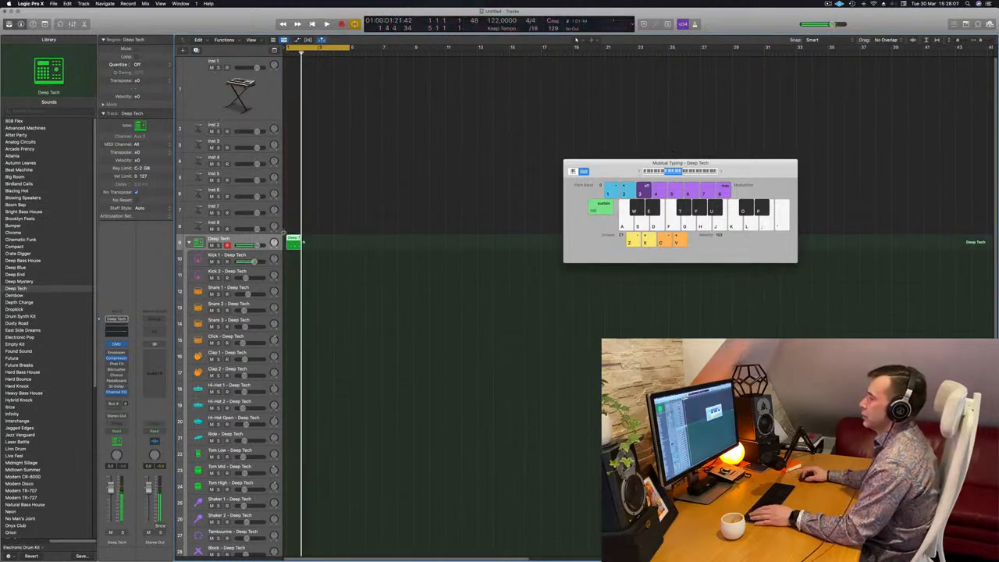
double_click(297, 242)
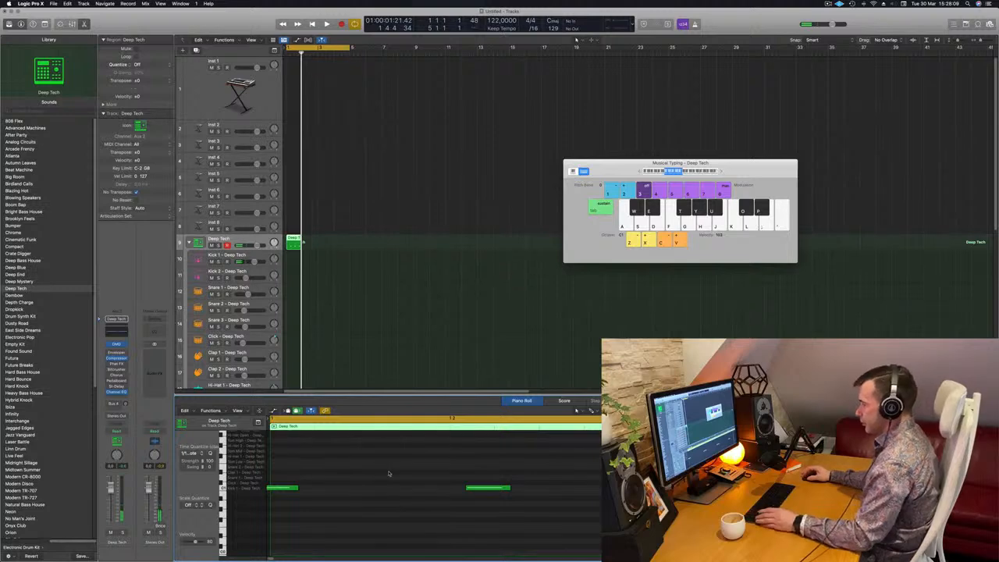
Shift the recorded notes' timing in the Piano Roll and play the pattern back.
left_click_drag(471, 471, 509, 499)
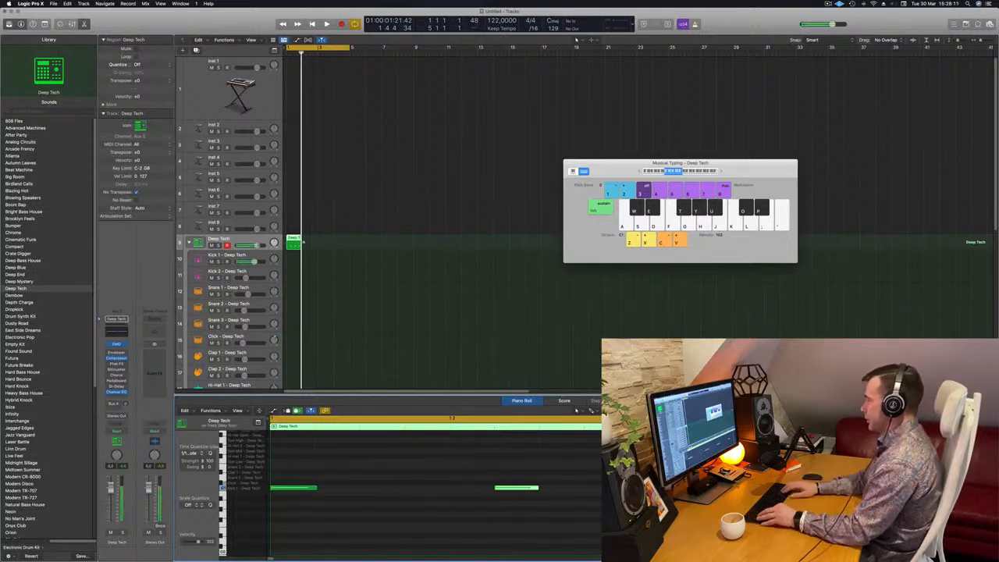
scroll(507, 496, "down", 3)
left_click(507, 496)
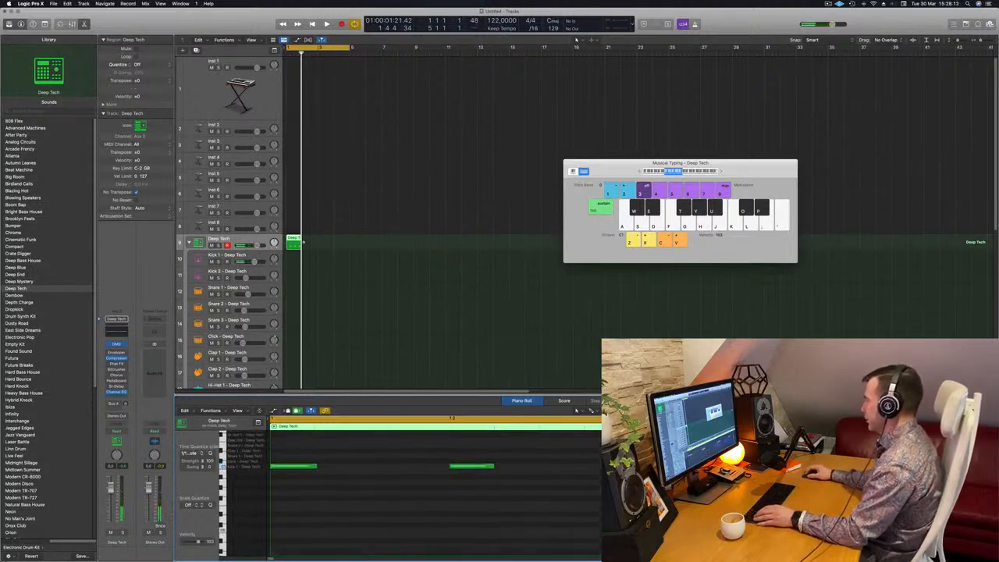
key("space")
key("space")
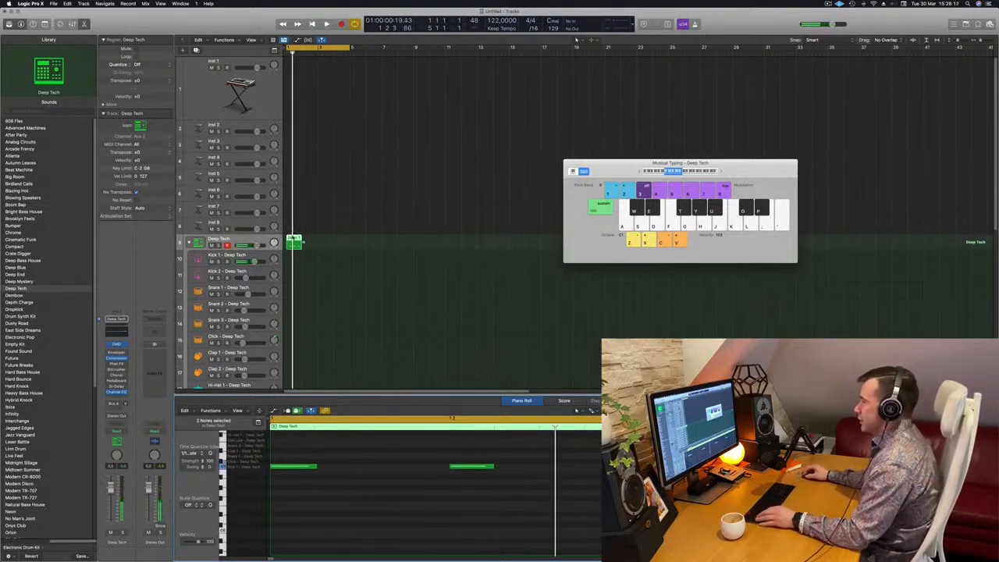
Move the region onto the Kick 1 – Deep Tech track and transpose all its notes down an octave.
left_click_drag(294, 240, 294, 255)
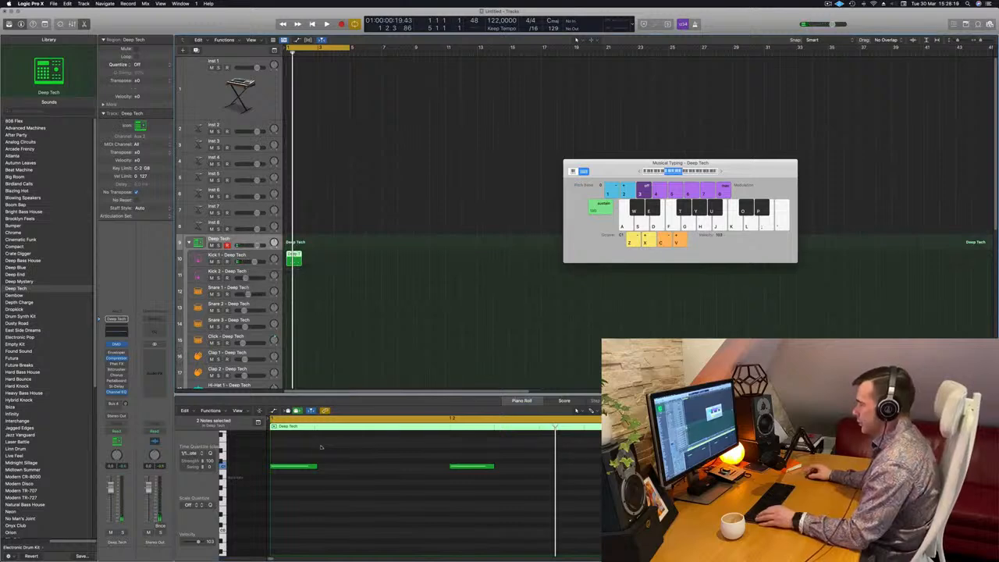
key("super+a")
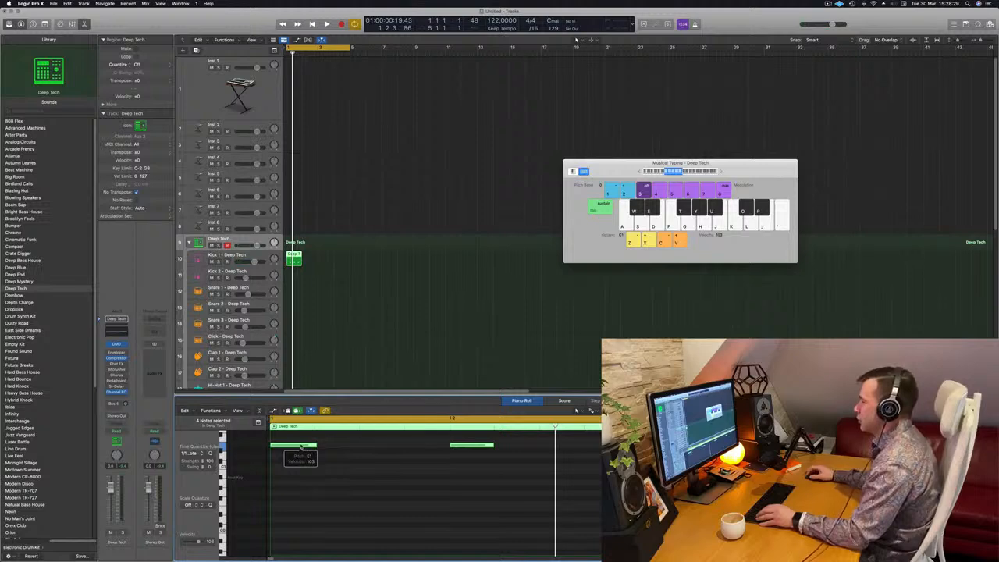
left_click(302, 474)
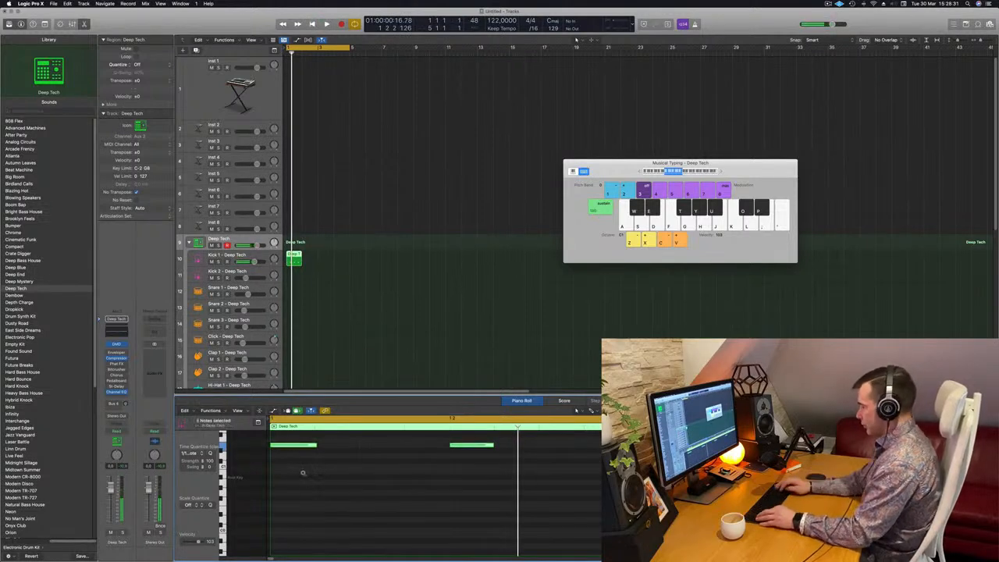
key("alt+shift+Down")
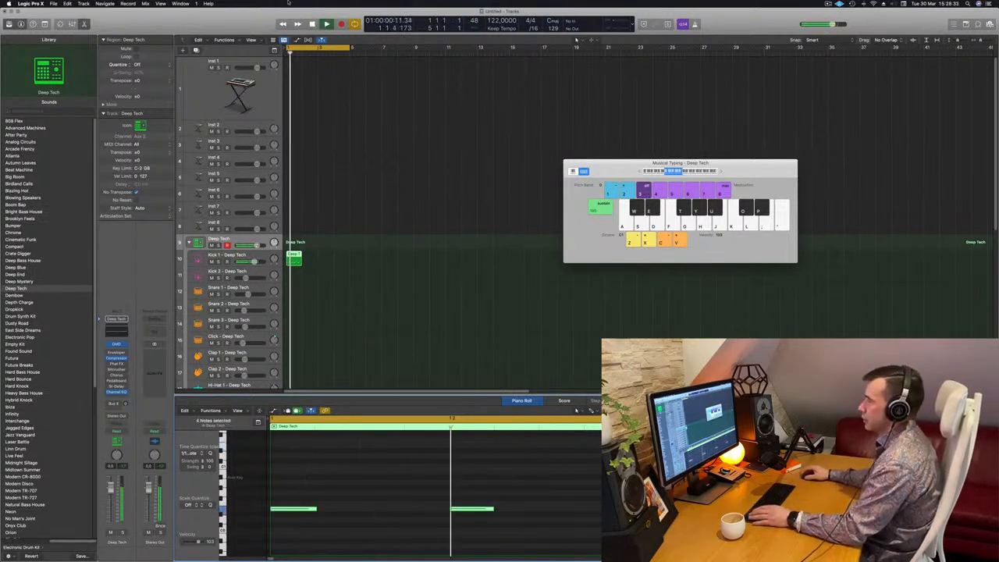
Repeat the kick region so it plays four times in a row.
left_click_drag(290, 255, 340, 260)
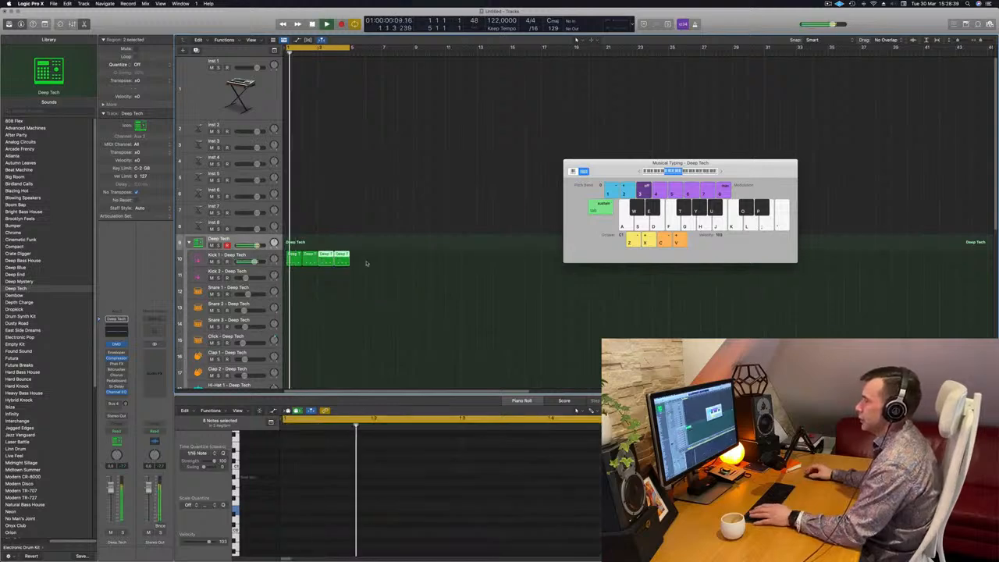
scroll(382, 268, "down", 2)
Copy the first kick region onto the Snare 1 – Deep Tech track and delete some of its notes in the Piano Roll.
left_click(291, 209)
left_click_drag(291, 208, 292, 247)
left_click_drag(336, 477, 297, 524)
key("Delete")
left_click_drag(601, 488, 460, 556)
Repeat the snare region to four copies and play the beat back.
key("space")
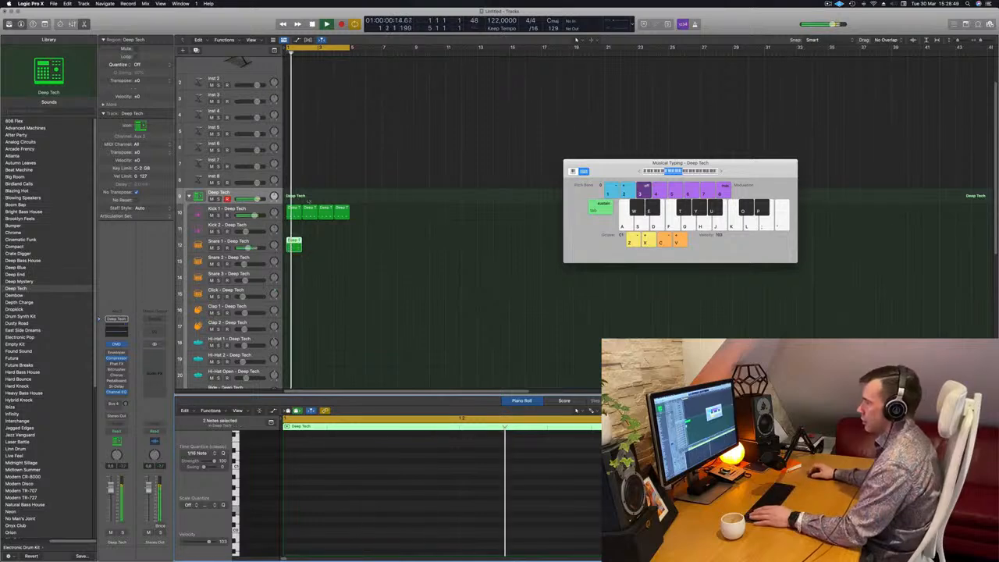
key("space")
left_click_drag(295, 246, 323, 243)
key("space")
Copy the first kick region onto the Hi-Hat Open – Deep Tech track.
scroll(314, 265, "down", 3)
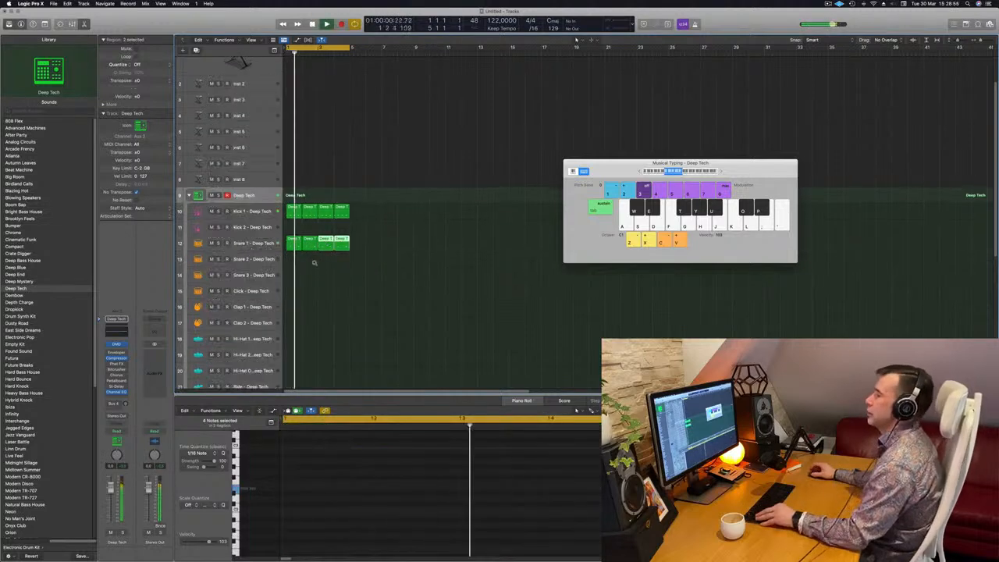
key("space")
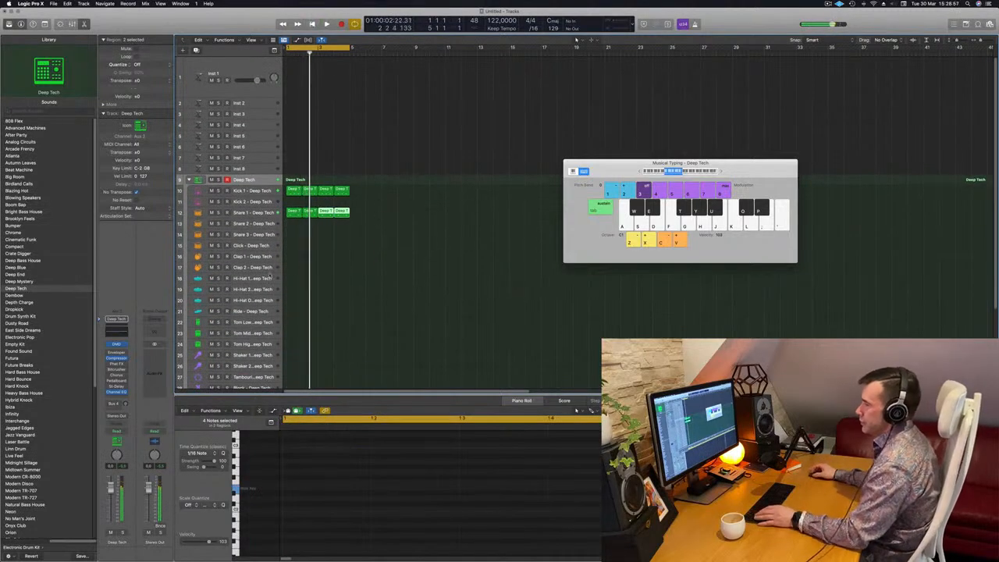
left_click(295, 190)
left_click_drag(294, 192, 296, 307)
left_click(319, 453)
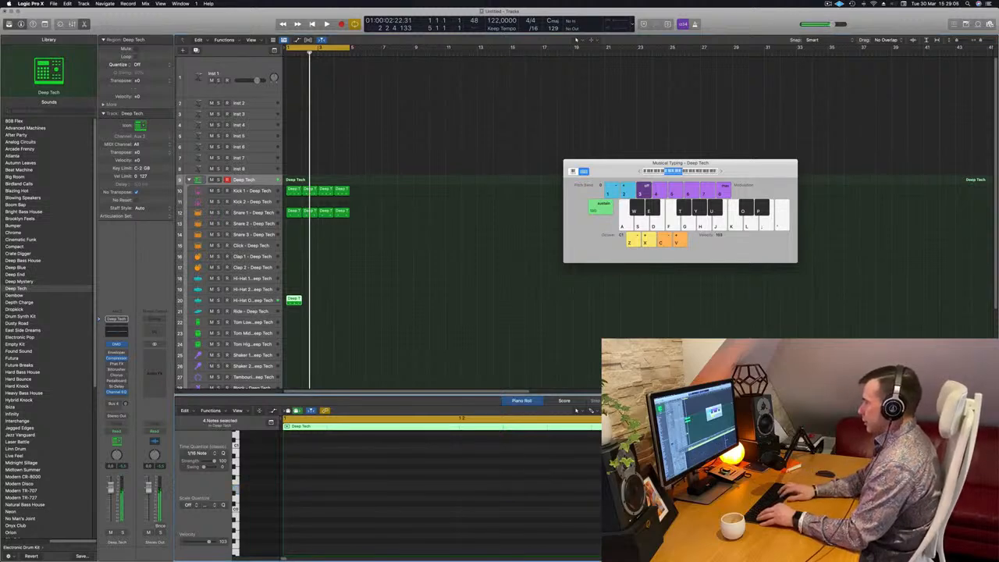
Shift the hi-hat notes to offbeat positions in the Piano Roll and play the beat back.
scroll(421, 484, "up", 5)
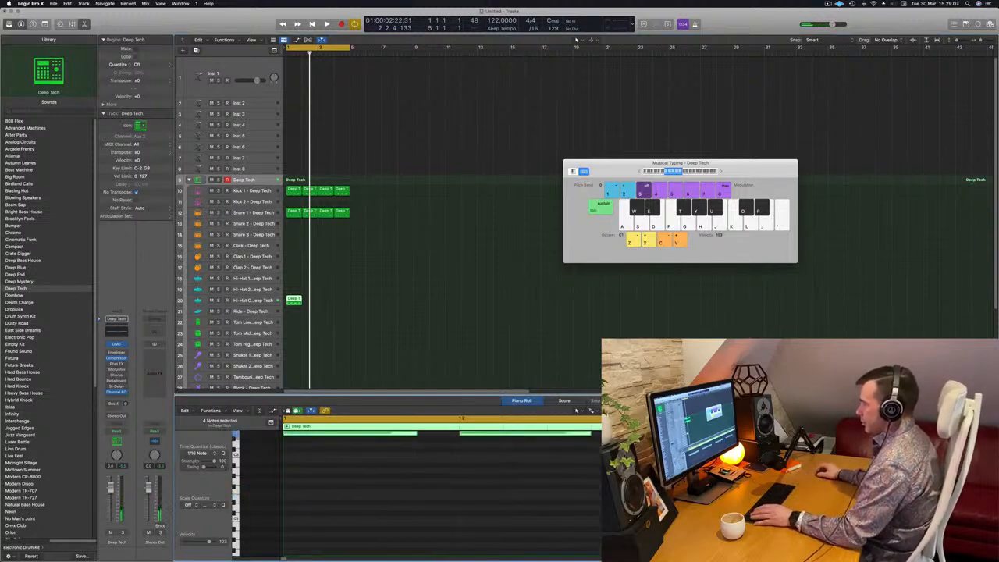
left_click_drag(414, 478, 392, 479)
key("space")
key("space")
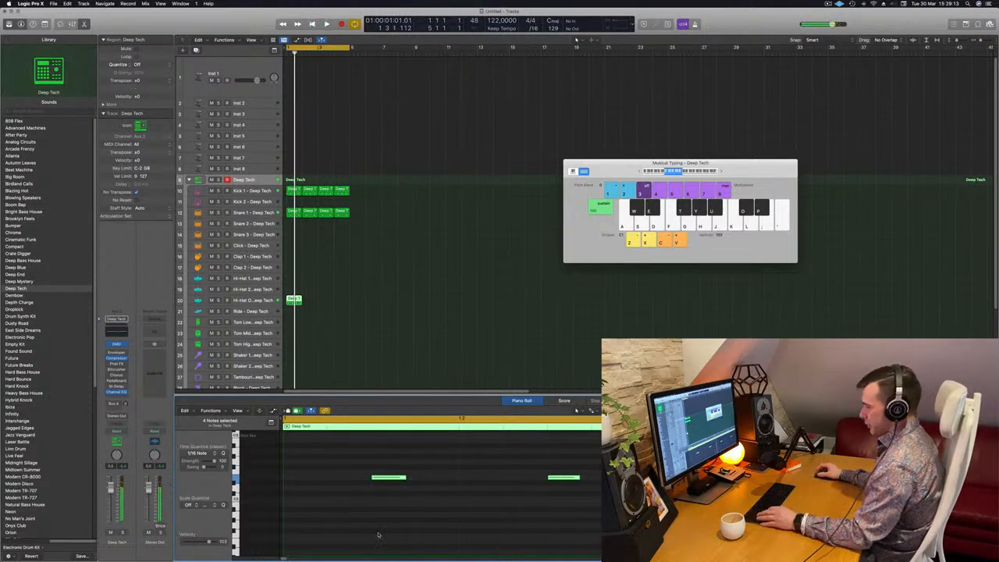
Repeat the hi-hat region to four copies and play the beat back.
key("space")
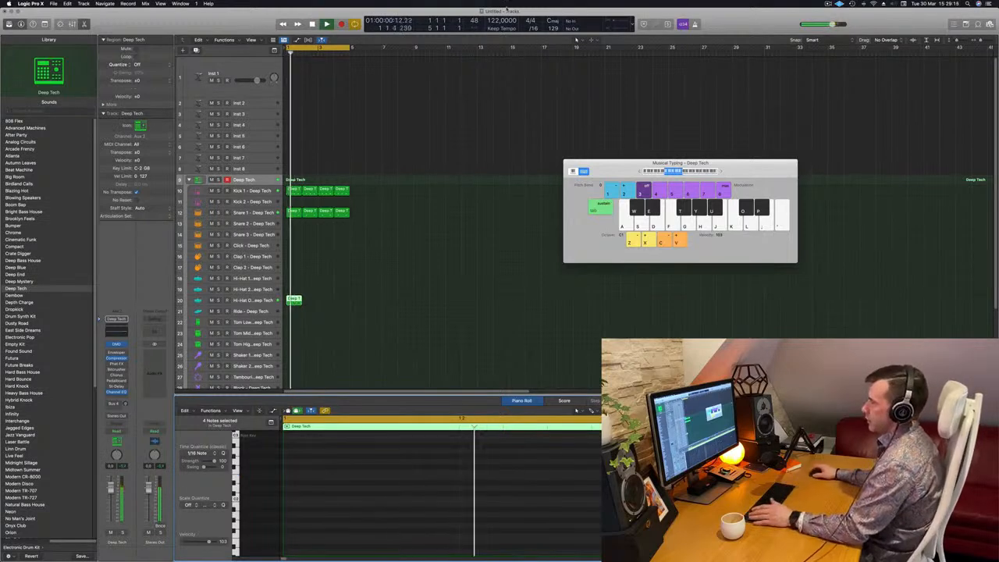
left_click_drag(296, 300, 311, 302)
left_click_drag(347, 299, 303, 302)
key("space")
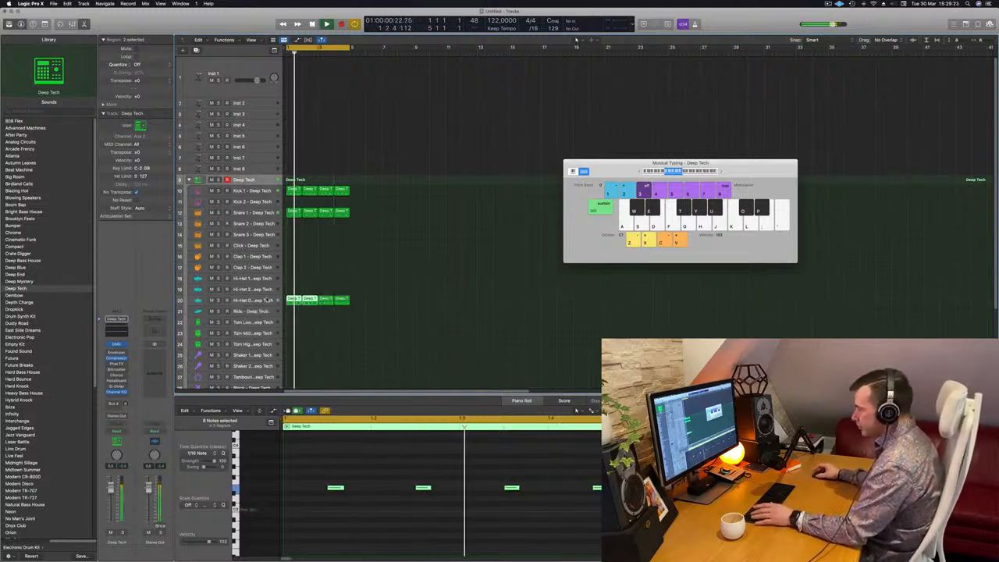
Select the Hi-Hat Open track and browse its sounds in the Library.
left_click(252, 301)
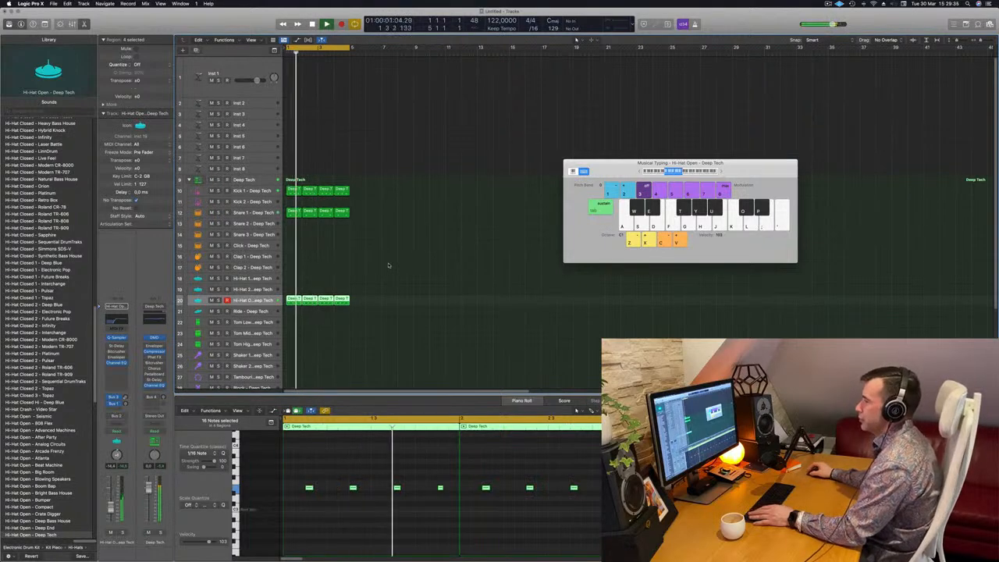
scroll(406, 218, "down", 1)
scroll(424, 247, "up", 1)
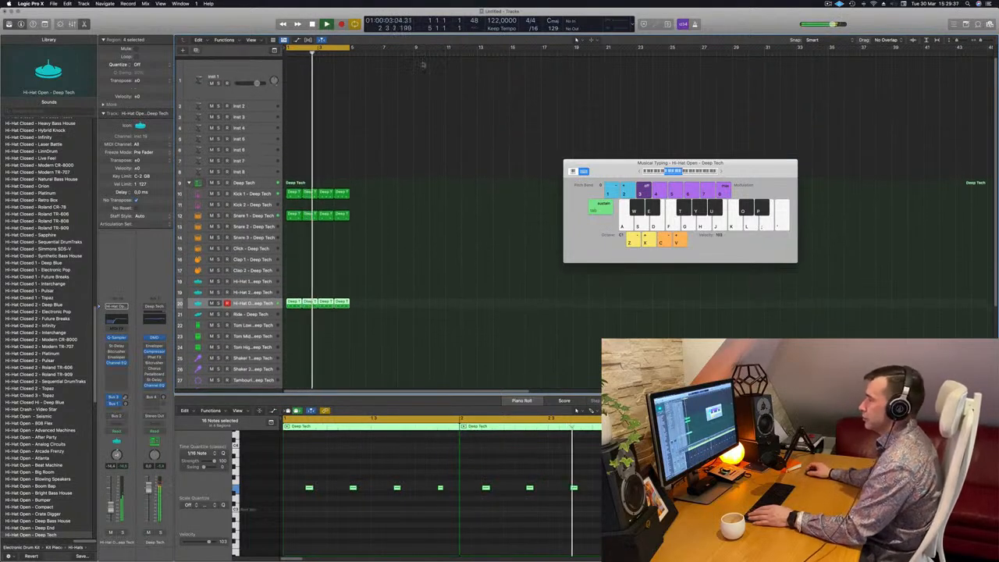
Open the Alchemy instrument on the Inst 1 track and load the Bass preset House Bounce.
left_click(266, 69)
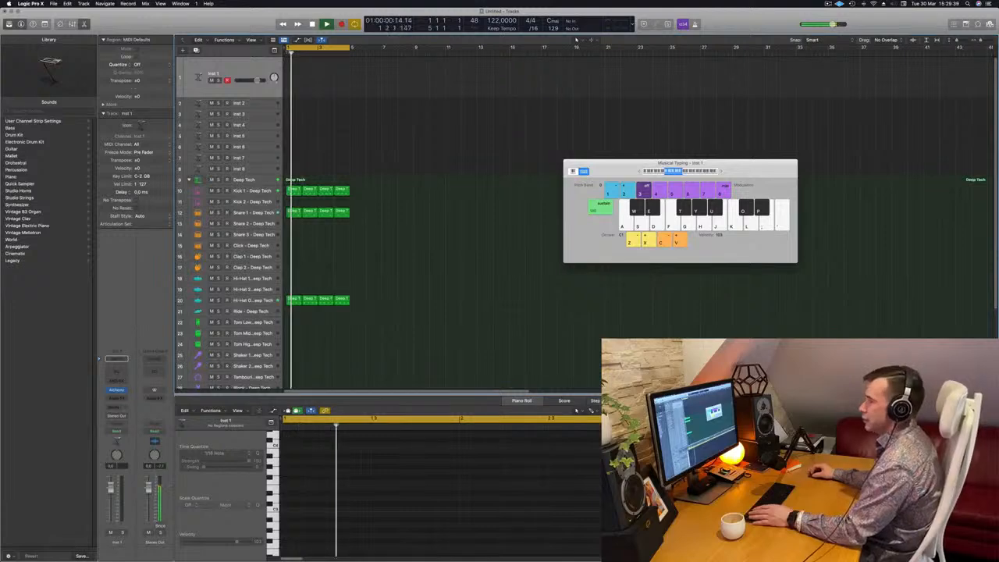
left_click(116, 389)
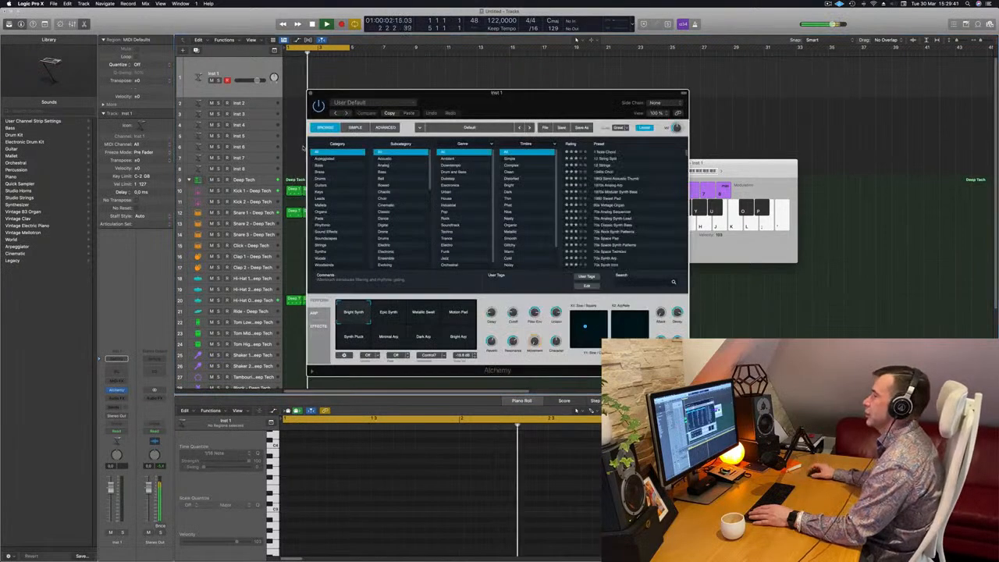
left_click(319, 171)
left_click(319, 165)
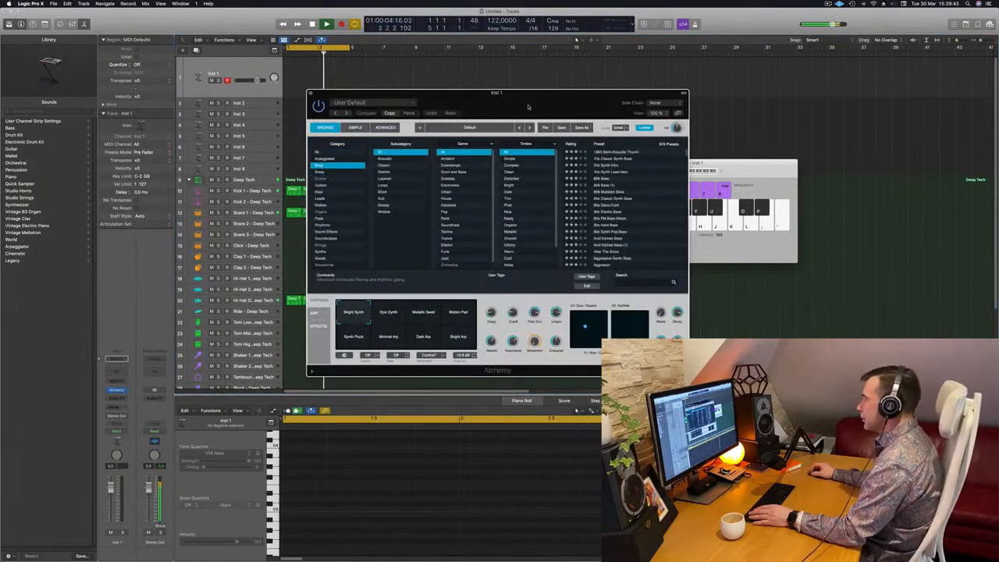
left_click_drag(531, 103, 439, 102)
scroll(553, 189, "down", 20)
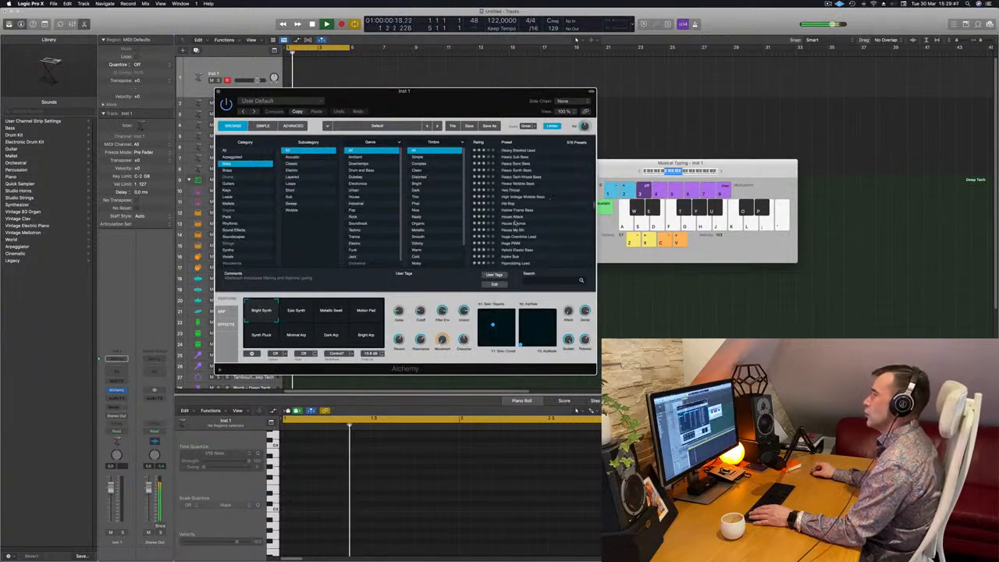
left_click(514, 224)
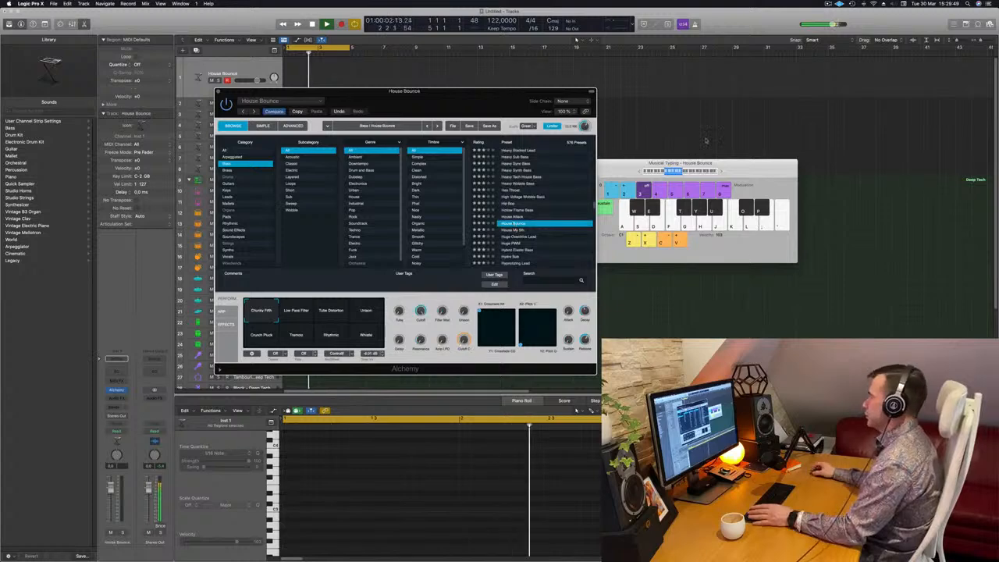
Raise the House Bounce channel's volume fader slightly.
key("f")
left_click_drag(453, 92, 397, 145)
left_click(249, 73)
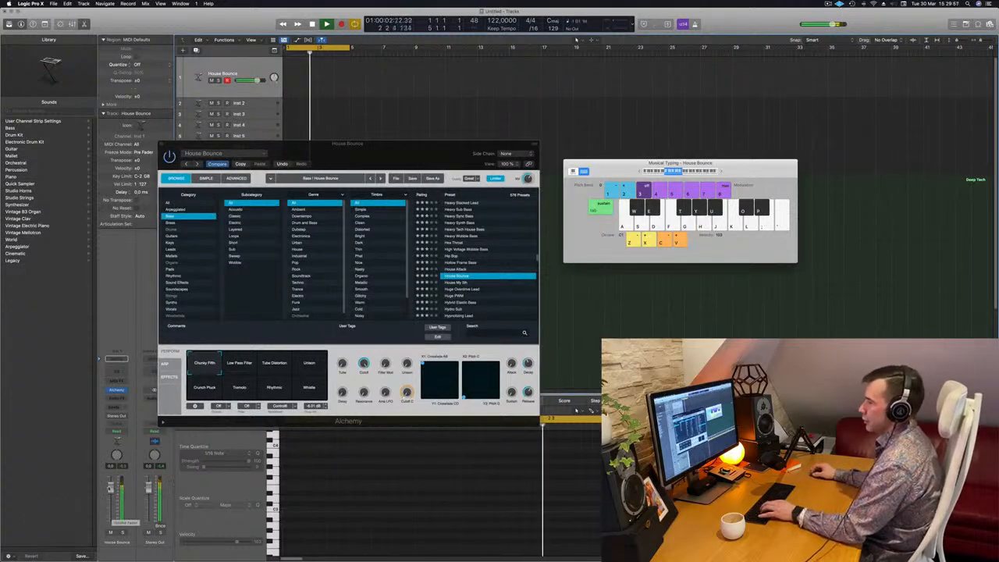
left_click_drag(408, 145, 701, 252)
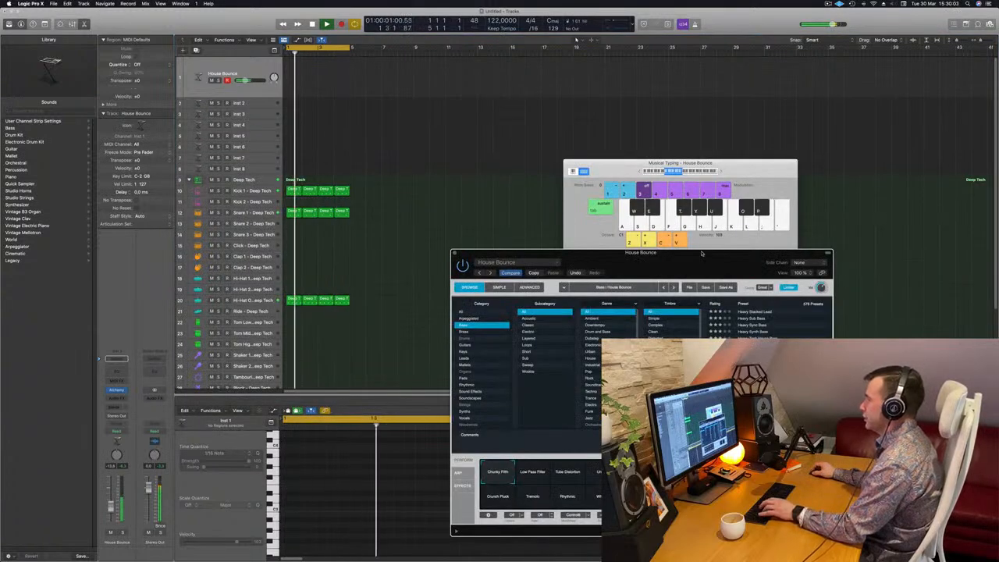
left_click_drag(701, 253, 641, 102)
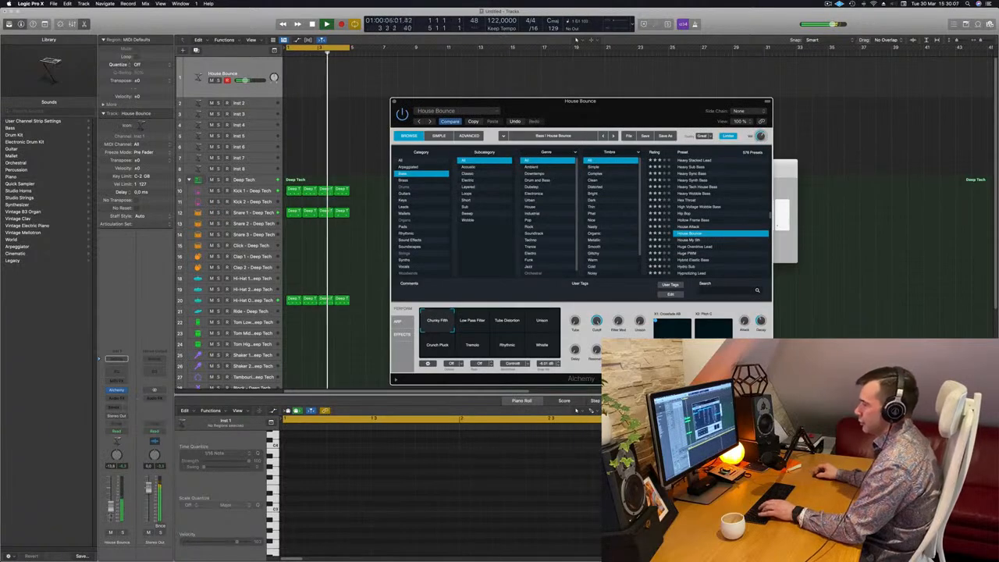
left_click(365, 335)
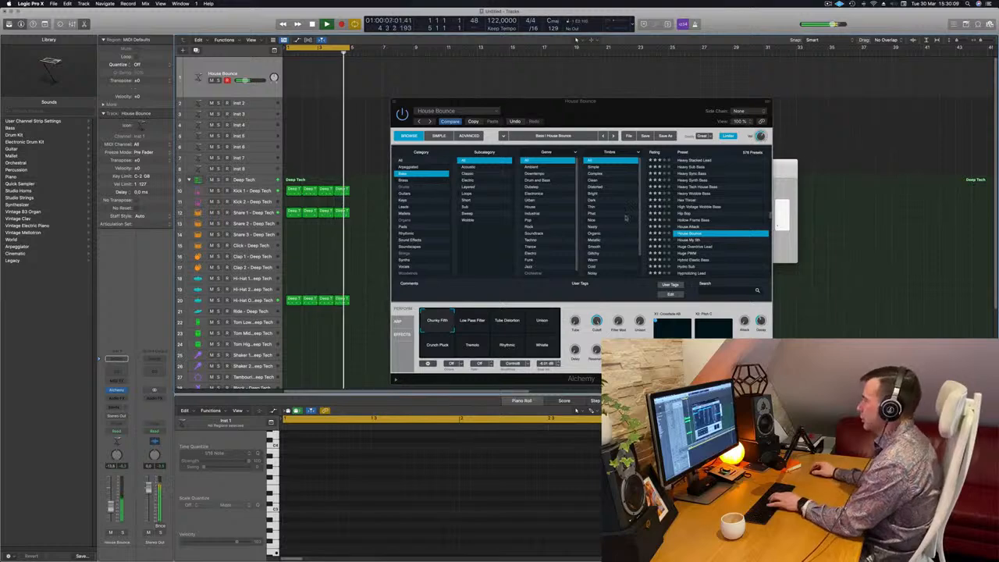
left_click_drag(625, 101, 717, 135)
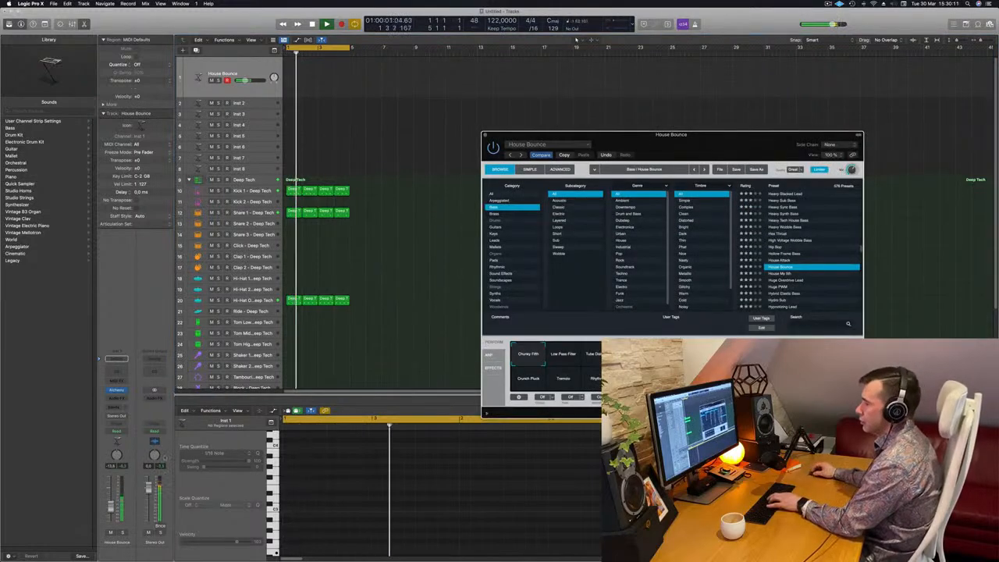
left_click_drag(112, 507, 113, 502)
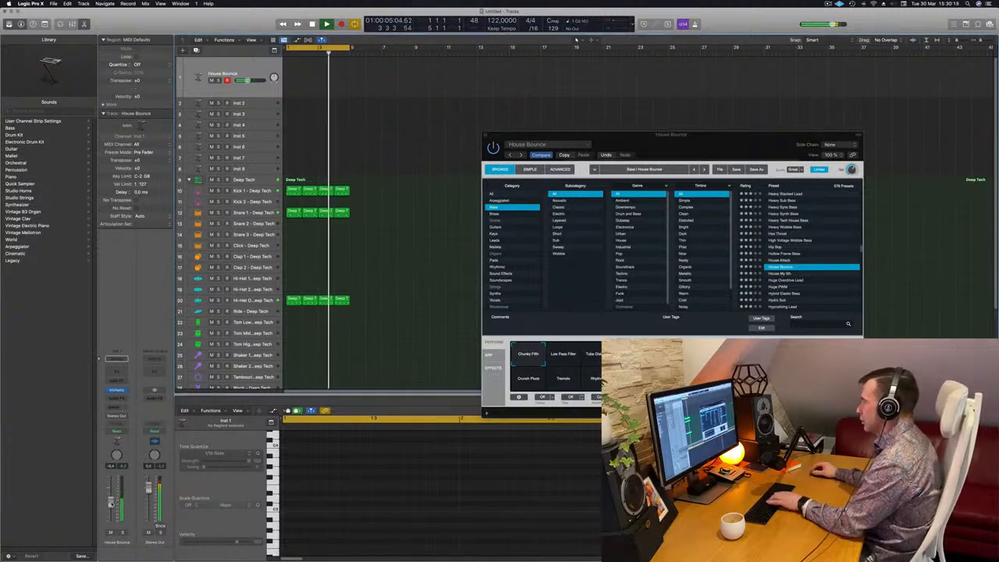
Try Alchemy's Low Pass Filter, Tube Distortion and Unison performance pads on the House Bounce bass.
left_click_drag(725, 137, 689, 191)
left_click_drag(747, 167, 746, 91)
left_click_drag(560, 186, 526, 158)
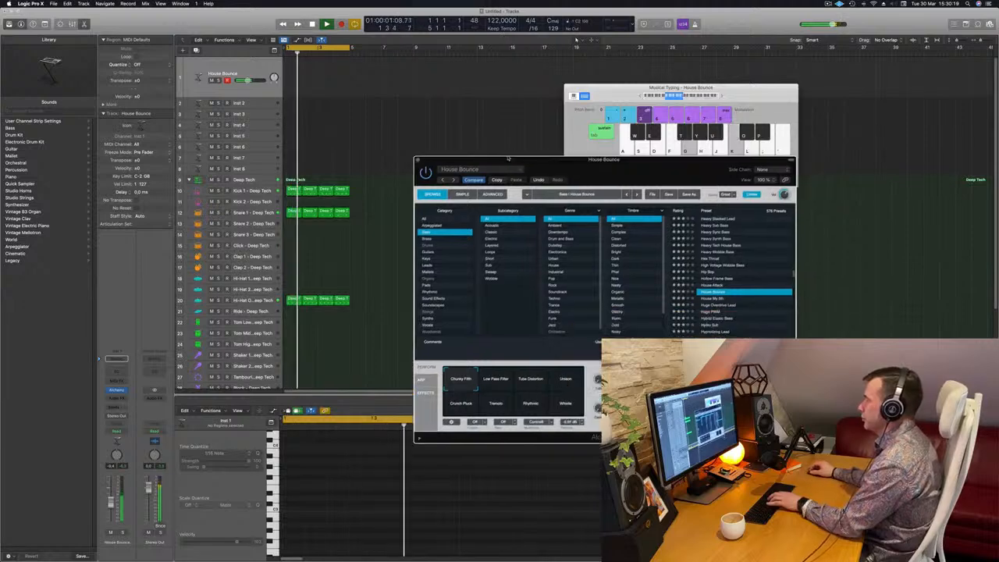
left_click(489, 377)
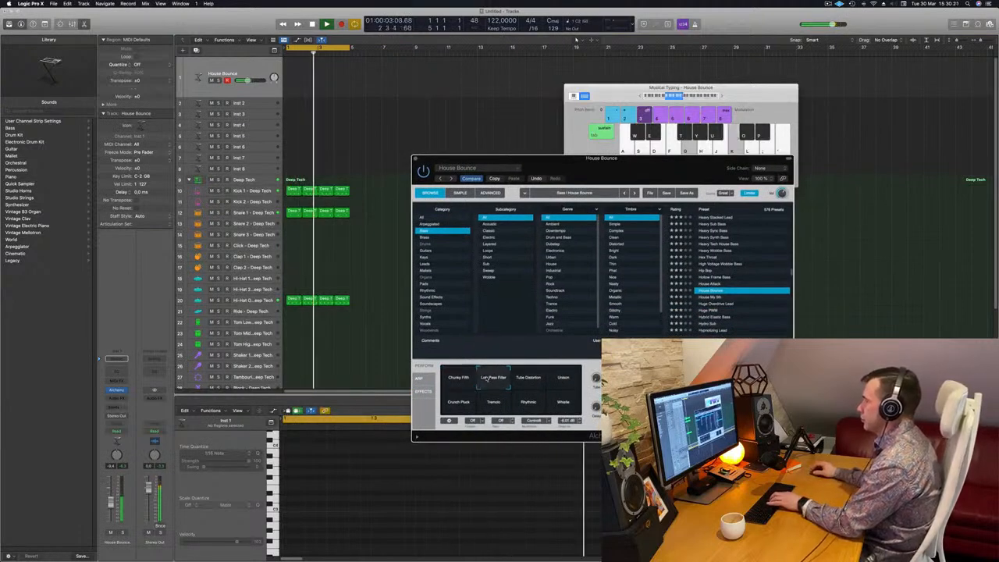
left_click(537, 382)
left_click(563, 380)
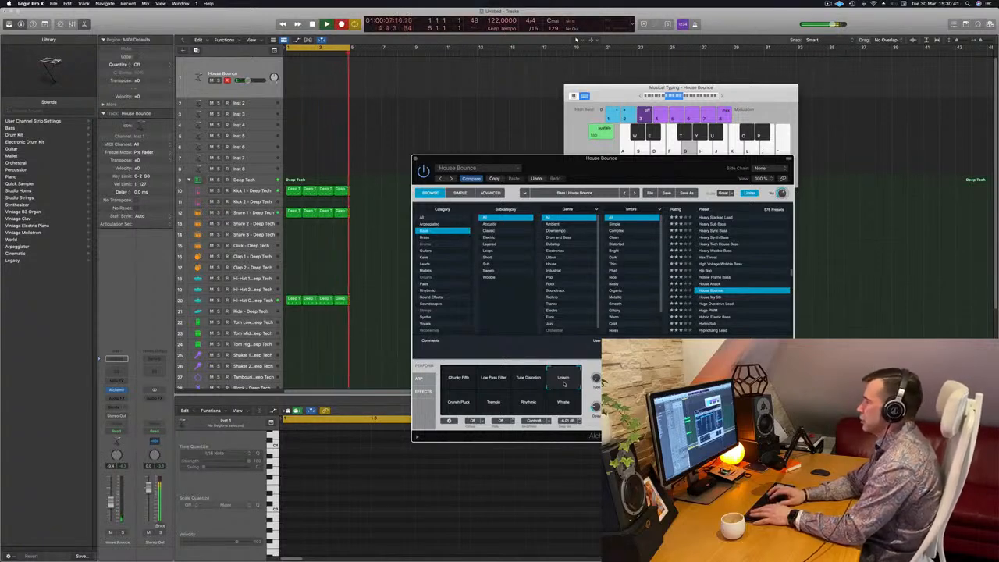
key("g")
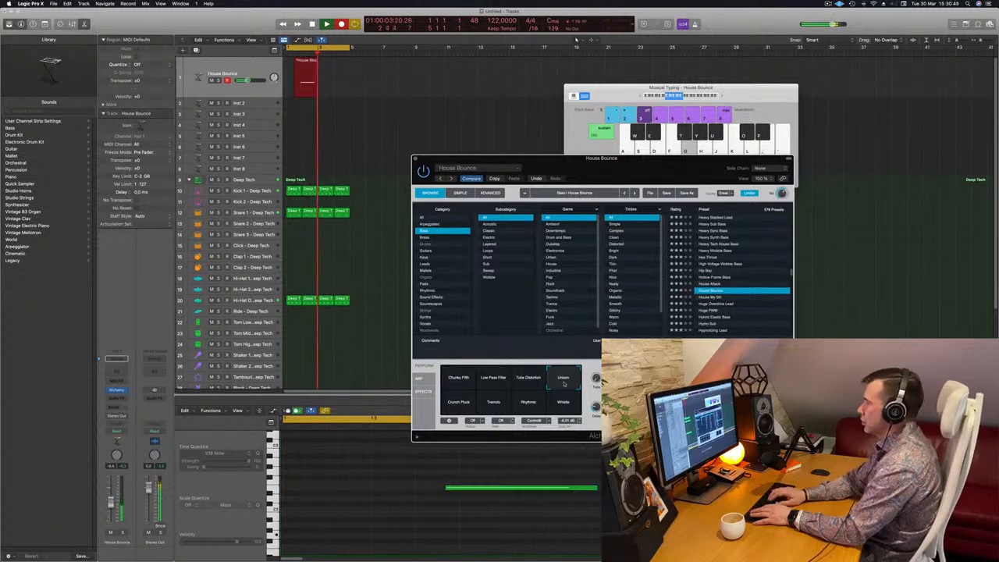
key("space")
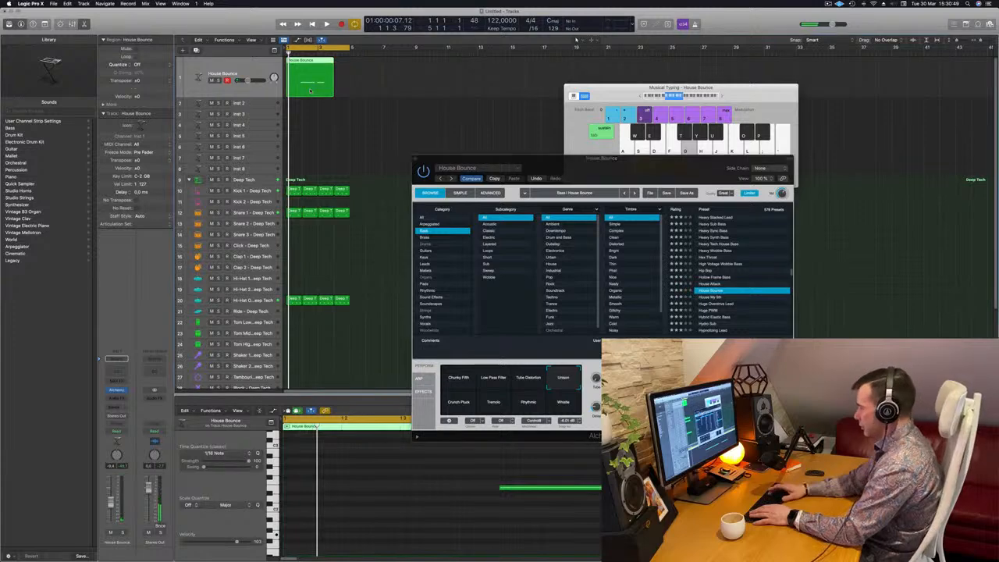
key("Delete")
Extend the cycle range to bar 17 and play back the drum pattern.
key("super+a")
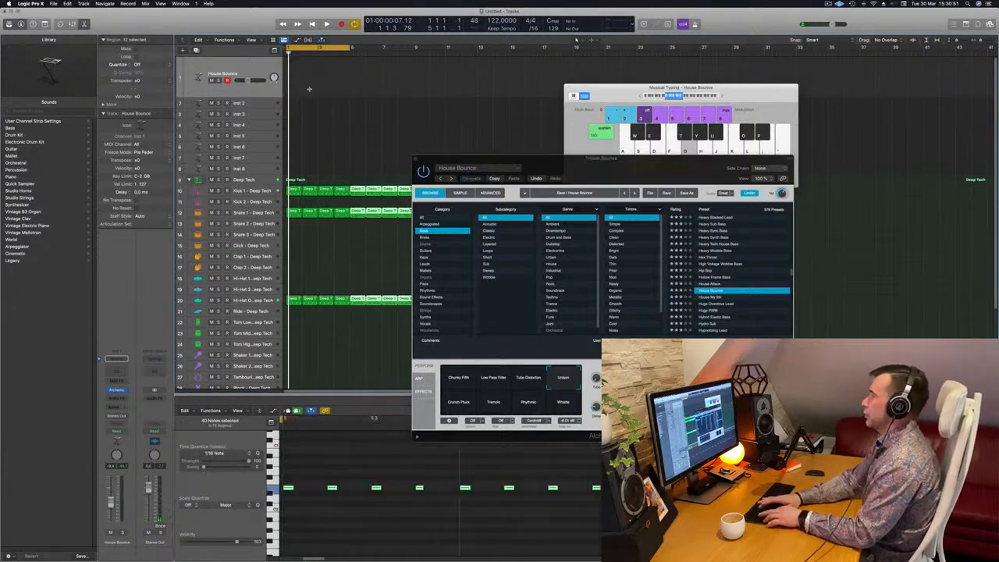
left_click_drag(530, 159, 876, 125)
key("space")
left_click_drag(351, 49, 544, 49)
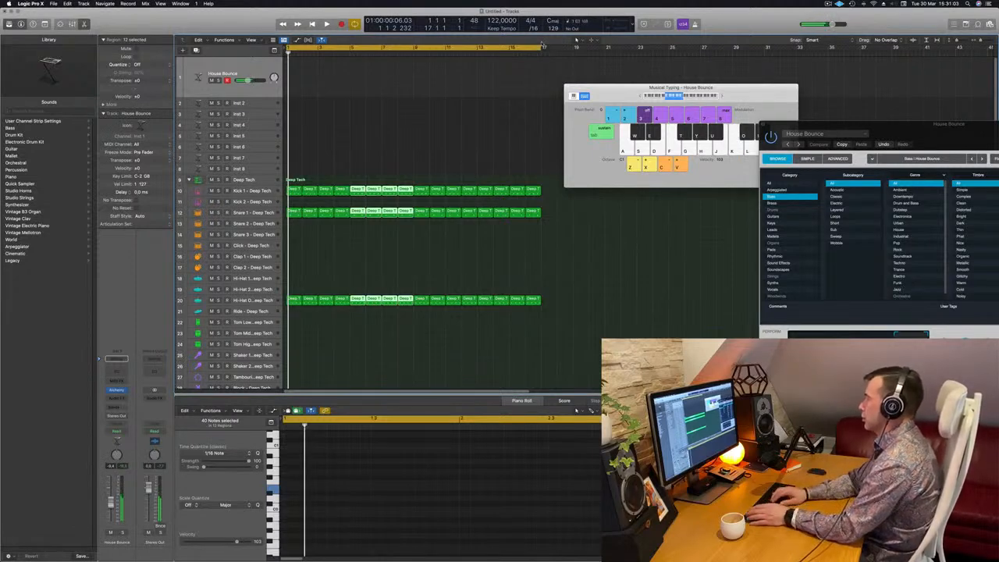
key("space")
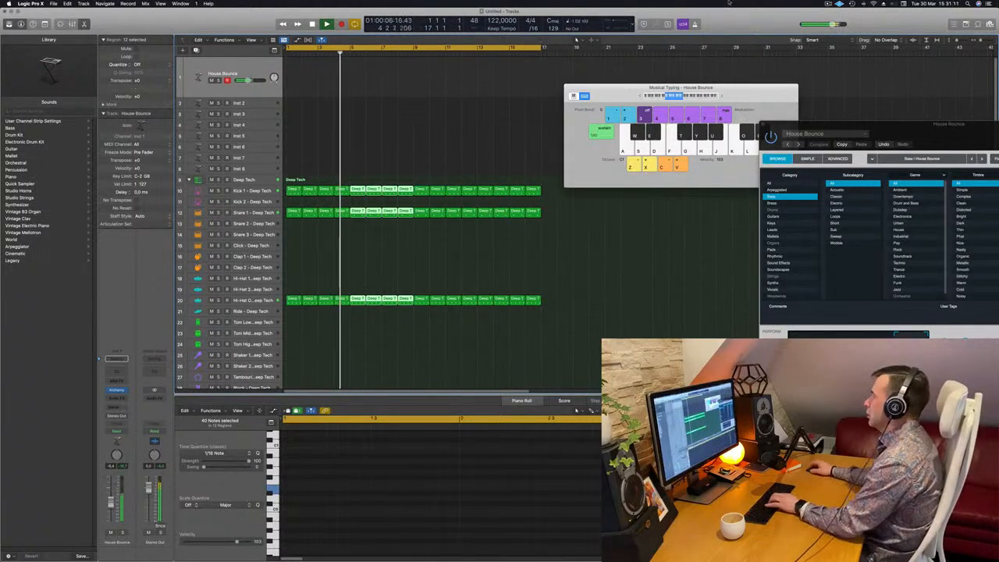
Audition Alchemy's Crunch Pluck, Rhythmic, Tremolo and Whistle pads, keep Low Pass Filter and raise the Cutoff knob.
left_click_drag(921, 125, 523, 43)
left_click(407, 286)
left_click(477, 288)
left_click(441, 288)
left_click(507, 287)
left_click(515, 271)
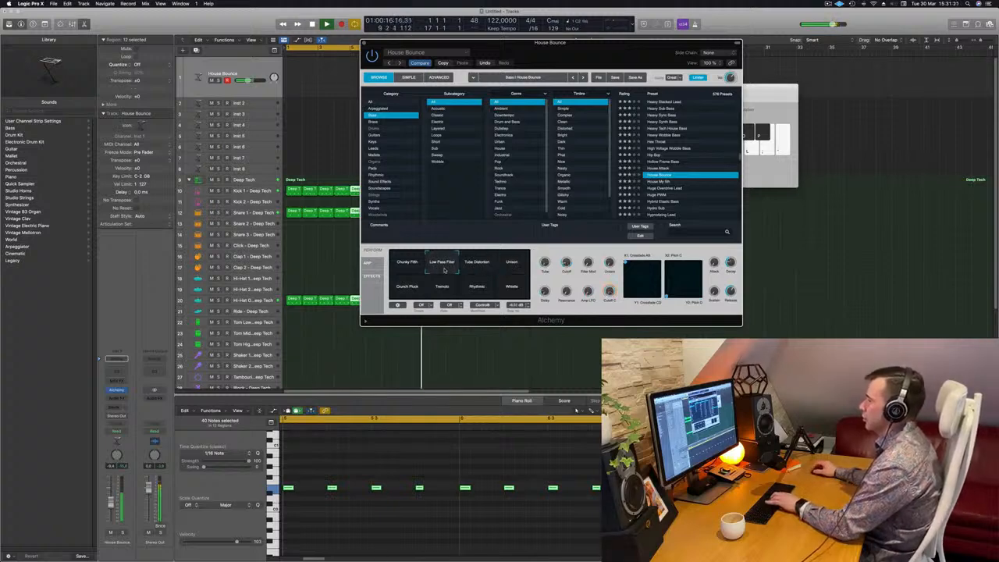
left_click(111, 497)
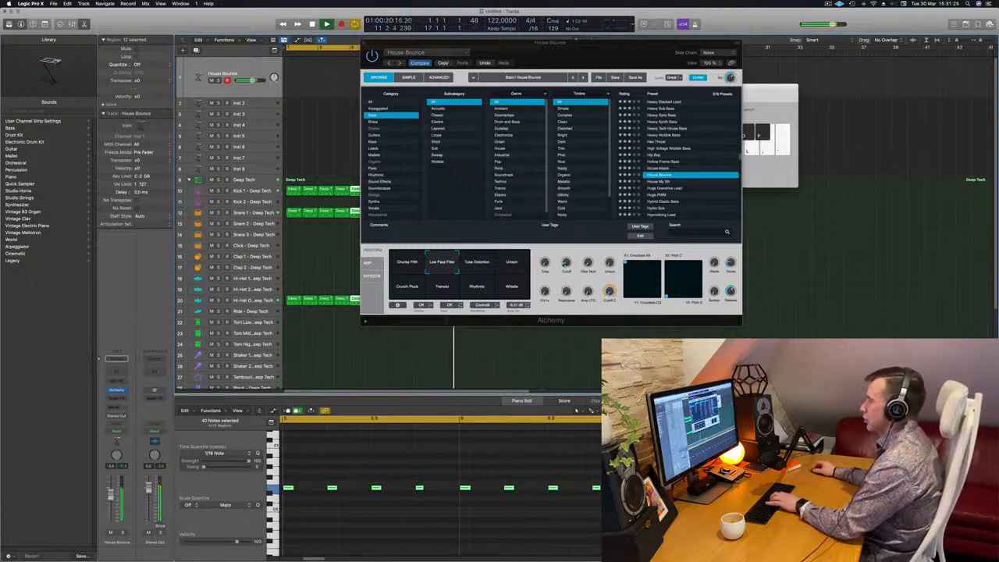
left_click_drag(565, 263, 566, 248)
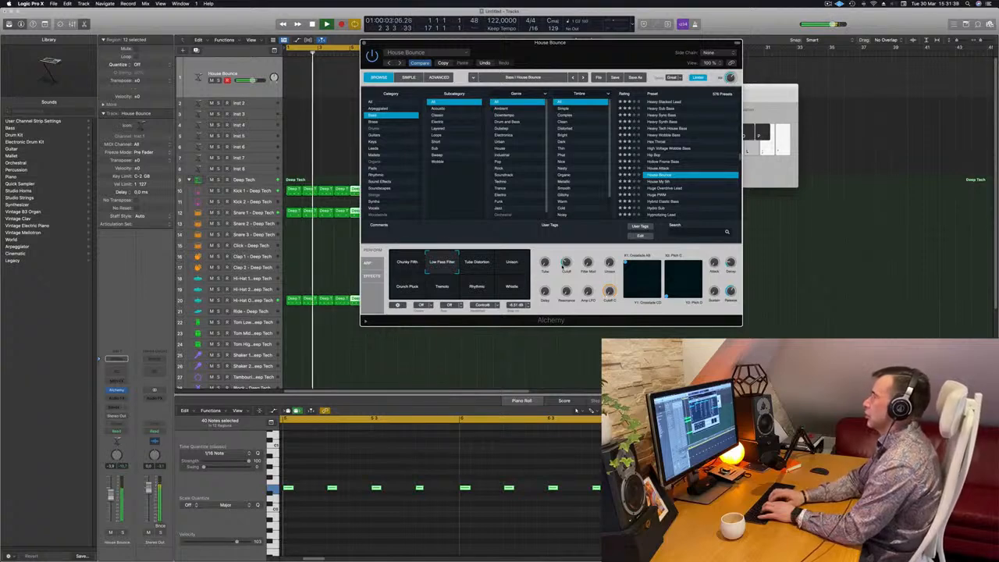
Record a bass line on the House Bounce track with Musical Typing and move its region to bar 1.
key("r")
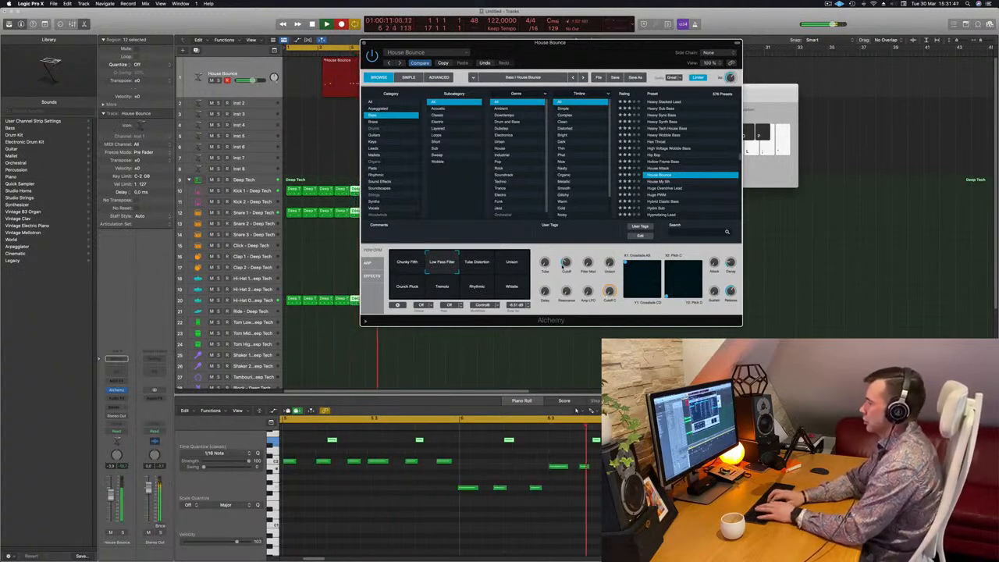
key("space")
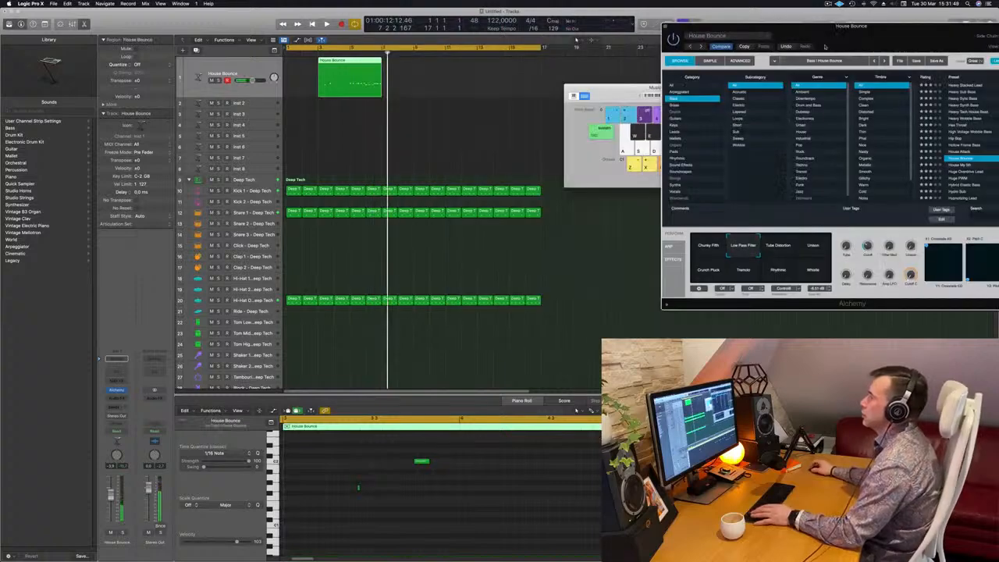
left_click(343, 63)
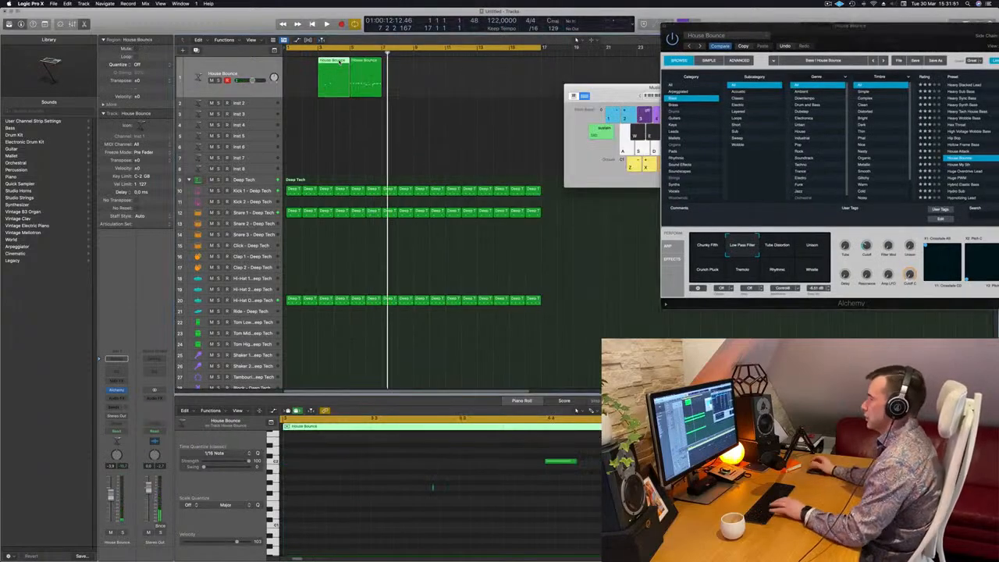
left_click_drag(363, 78, 299, 78)
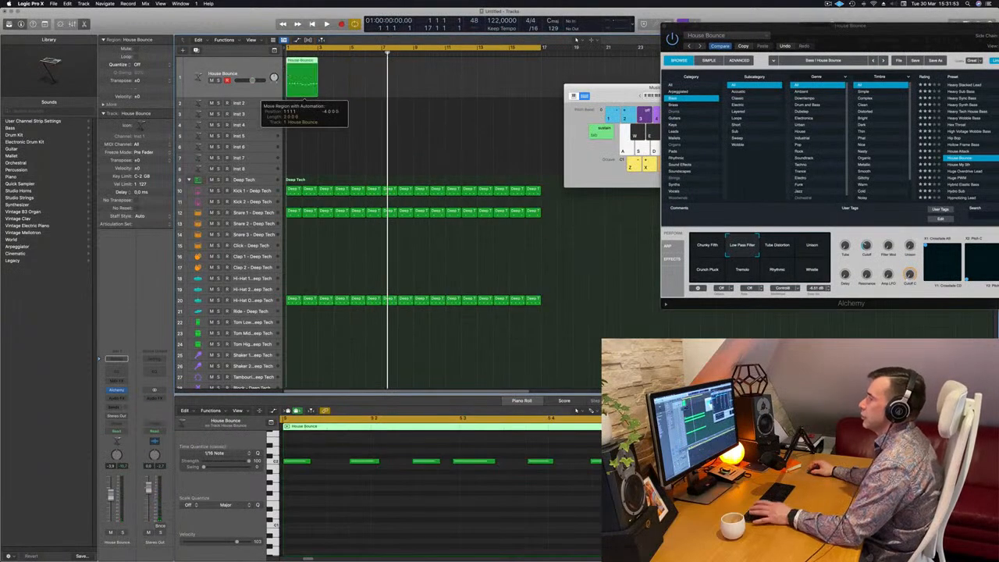
Select the three highest notes of the bass line in the Piano Roll and transpose them up one semitone.
key("space")
key("super+a")
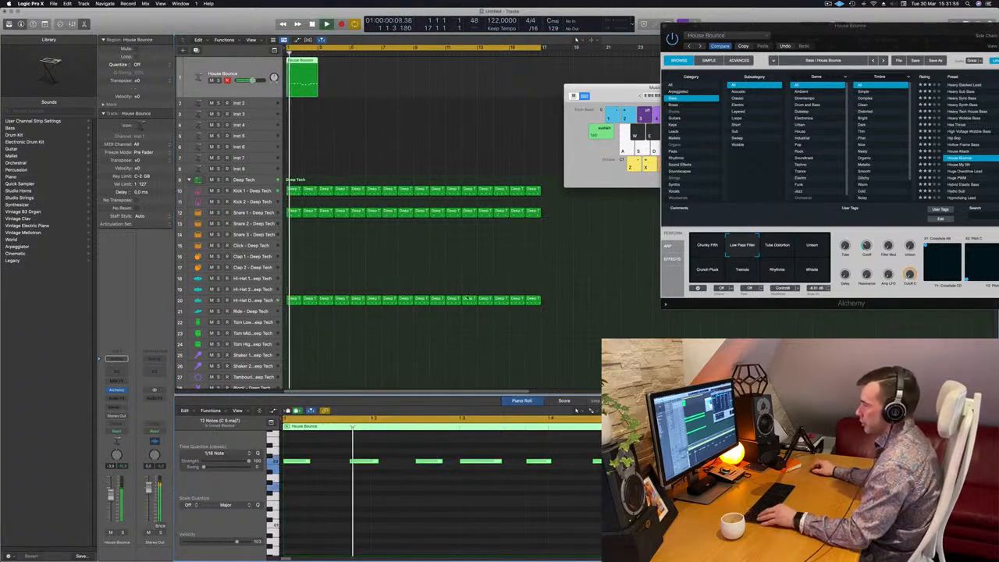
key("super+Left")
key("super+Left")
scroll(406, 483, "down", 5)
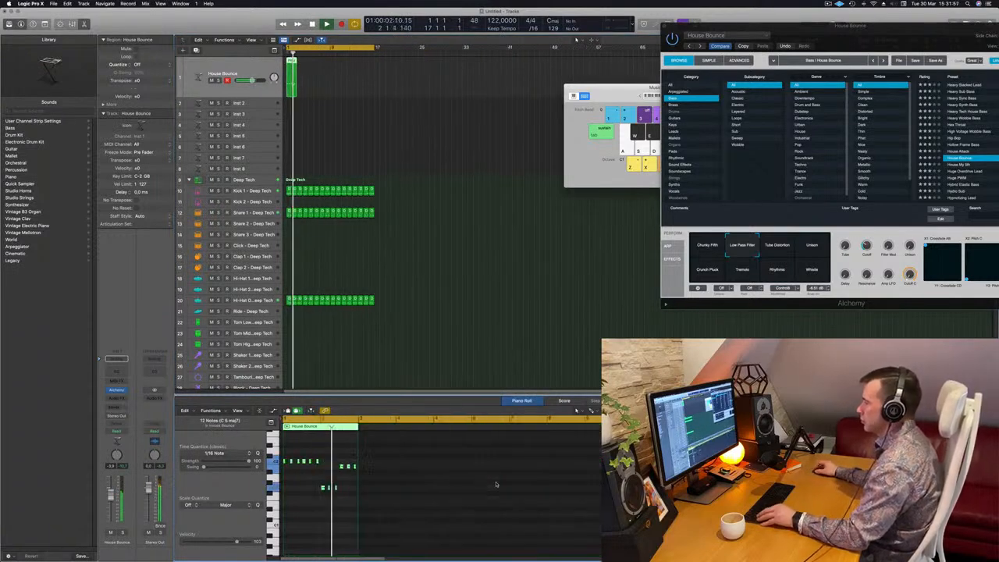
scroll(379, 481, "up", 5)
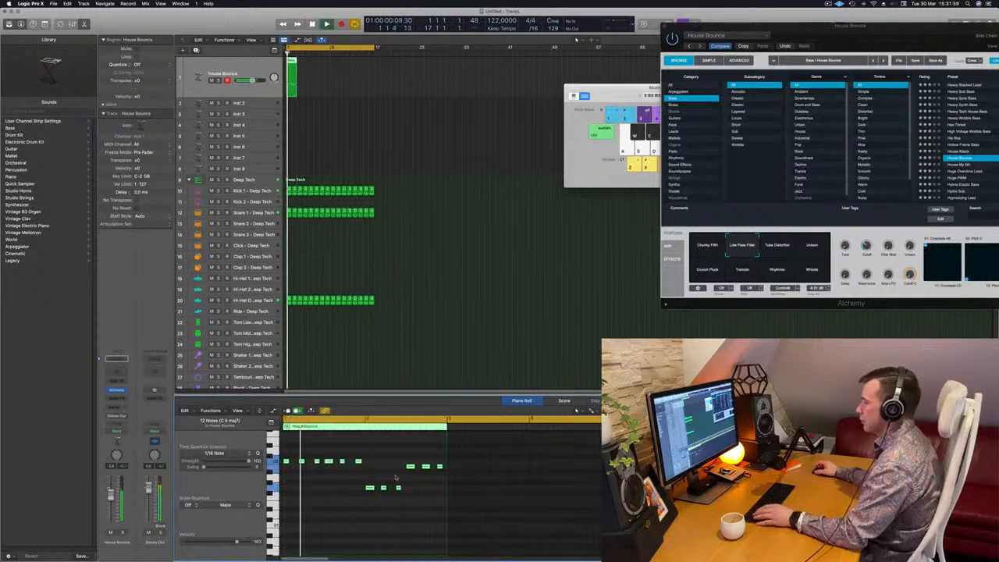
left_click_drag(405, 456, 448, 474)
key("alt+Down")
key("alt+Down")
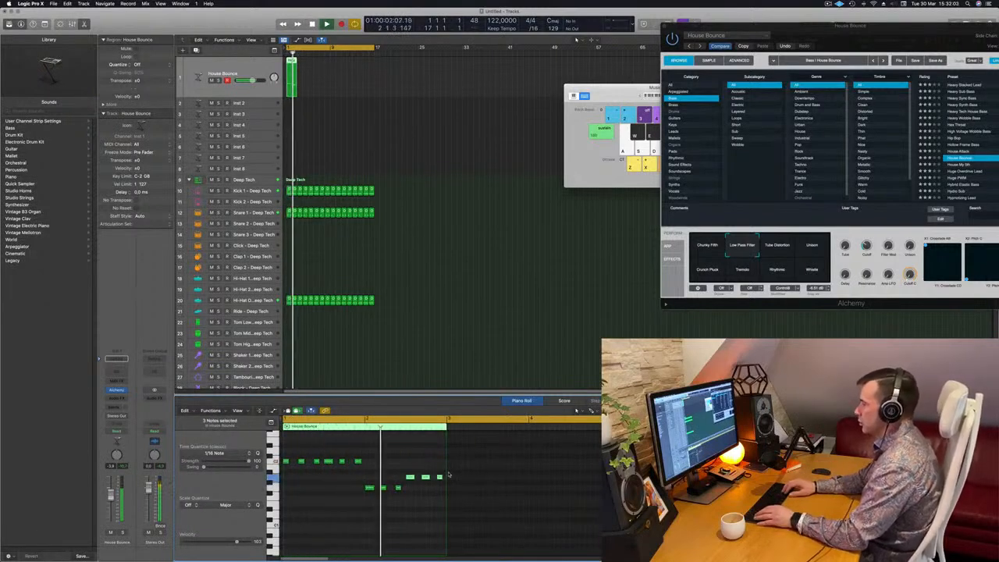
key("alt+Up")
key("alt+Up")
key("alt+Up")
key("alt+Up")
key("alt+Up")
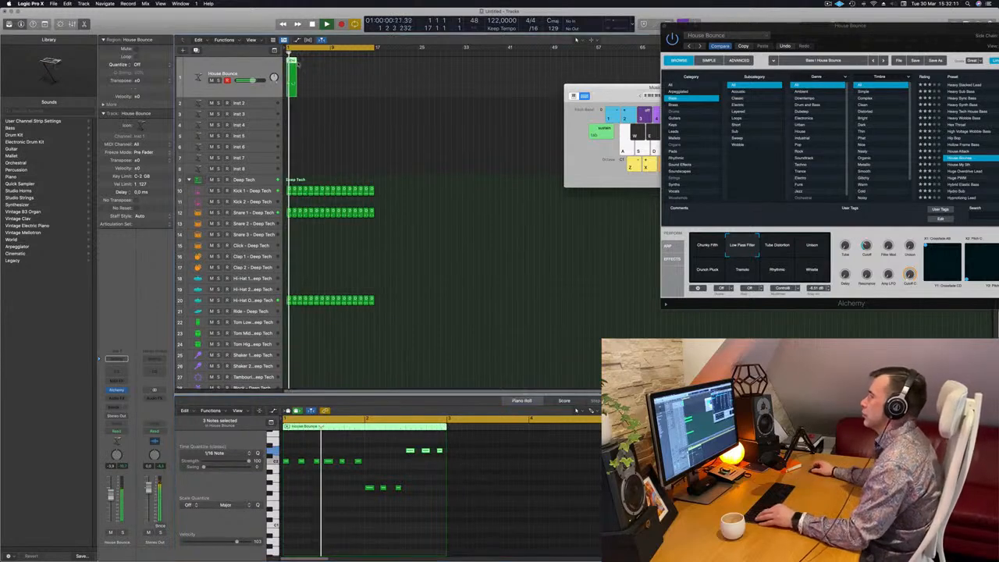
Repeat the bass region until eight copies fill the arrangement and play it back.
key("super+r")
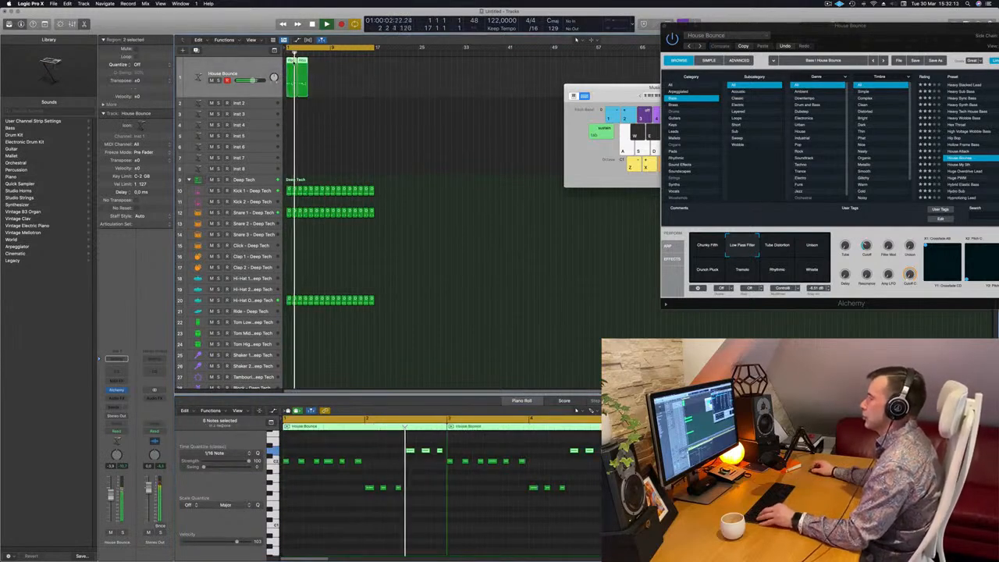
key("super+r")
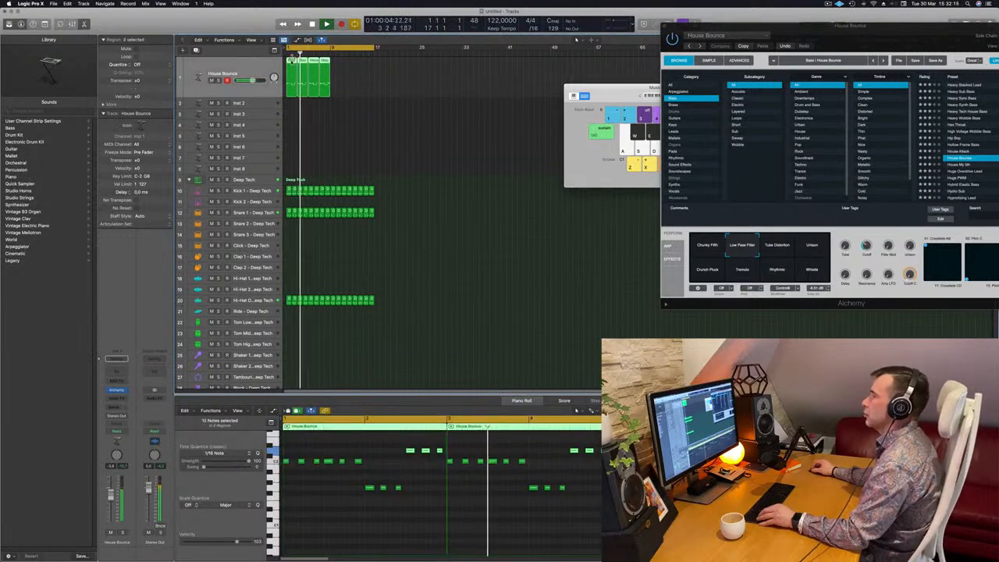
key("super+r")
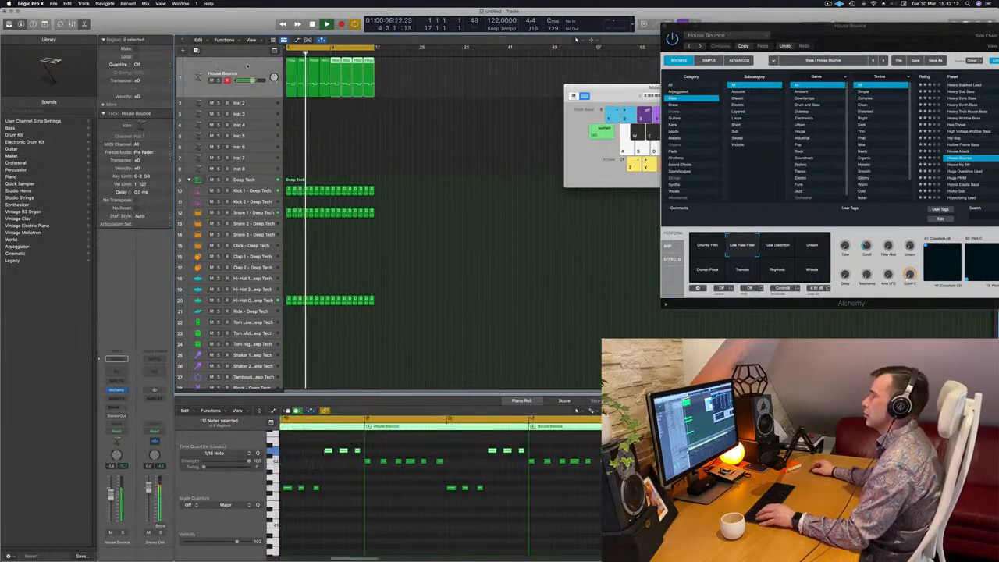
key("space")
Insert a Compressor audio effect on the House Bounce channel.
left_click_drag(894, 50, 735, 69)
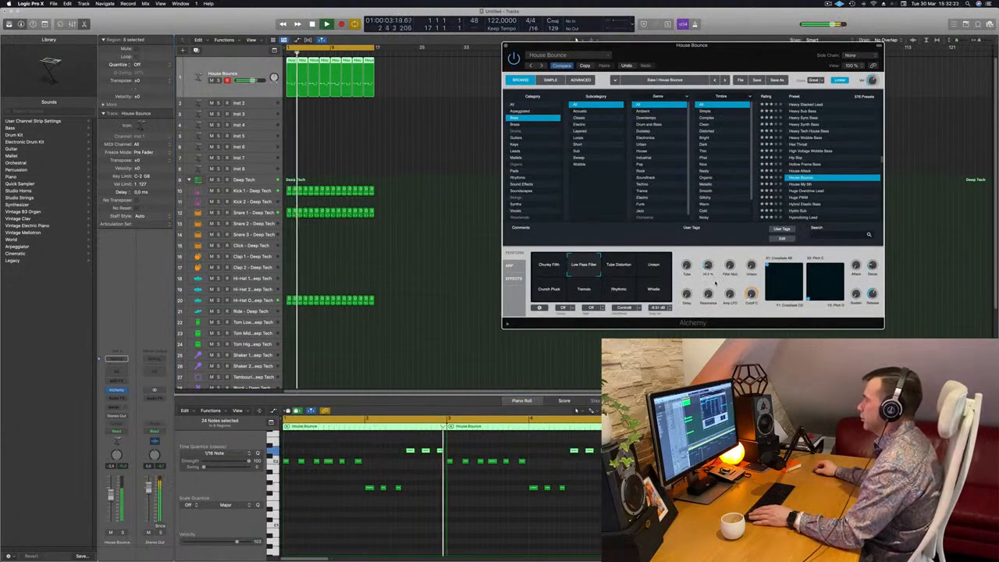
left_click(128, 396)
key("space")
left_click(120, 400)
mouse_move(135, 419)
left_click(181, 420)
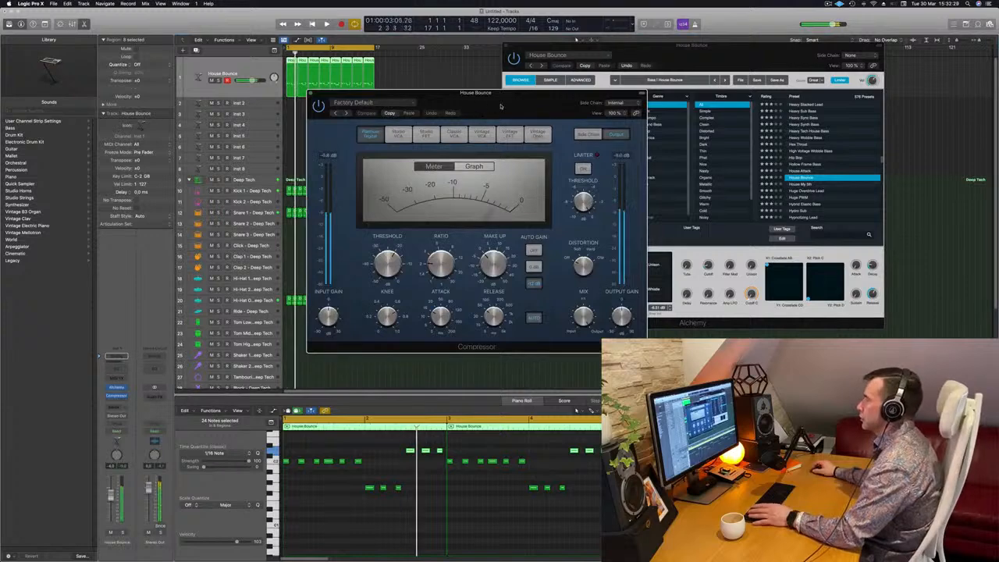
Set the Compressor's side chain input to Kick 1 - Deep Tech.
left_click(380, 103)
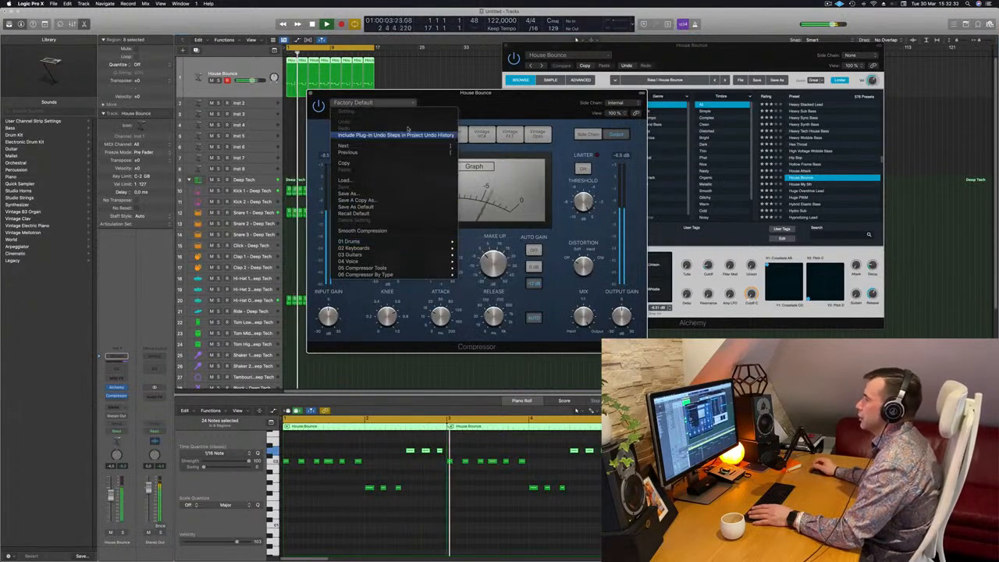
left_click(529, 102)
left_click(611, 103)
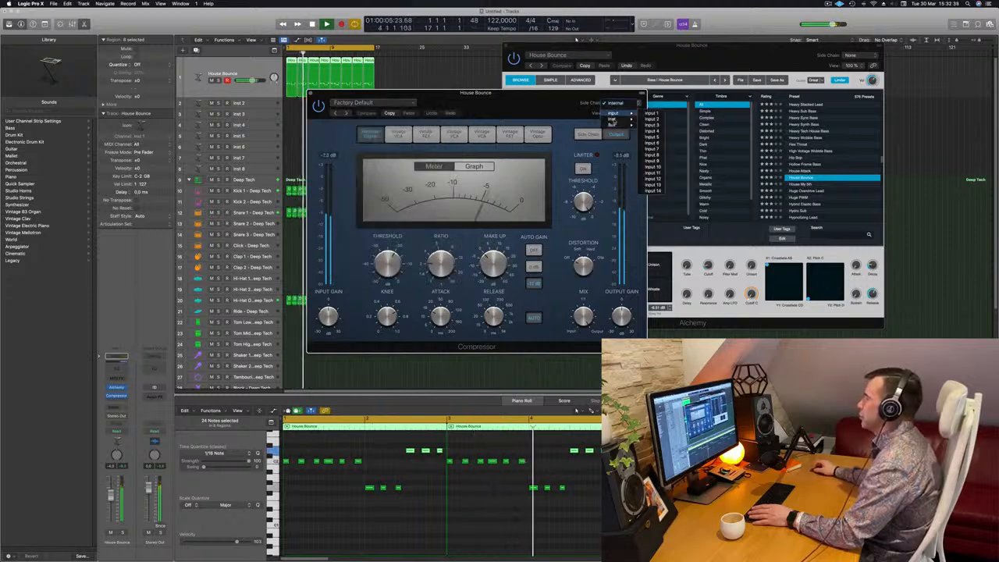
mouse_move(614, 121)
left_click(671, 160)
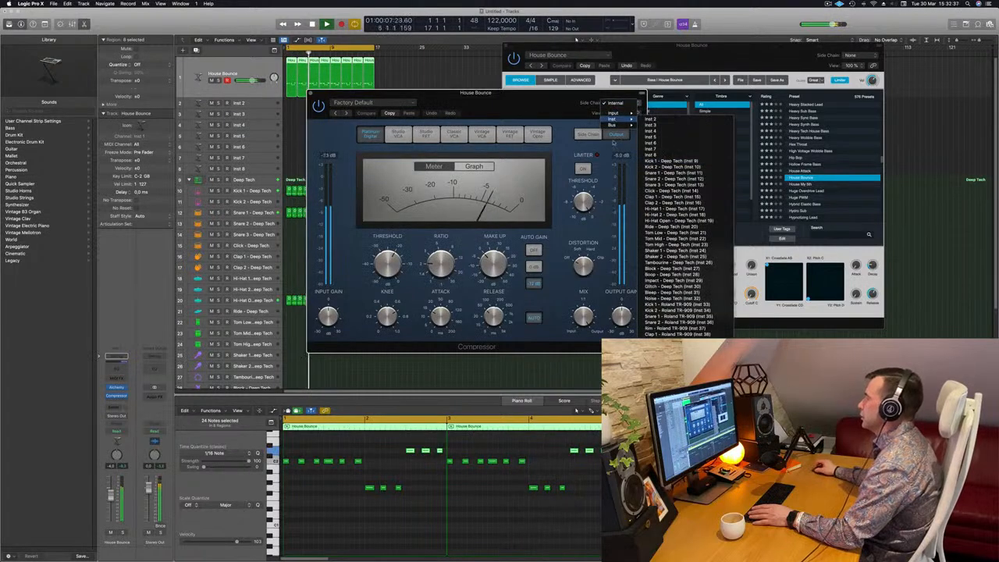
Compare the bass with the sidechained Compressor bypassed and enabled during playback.
left_click_drag(525, 117, 577, 107)
key("space")
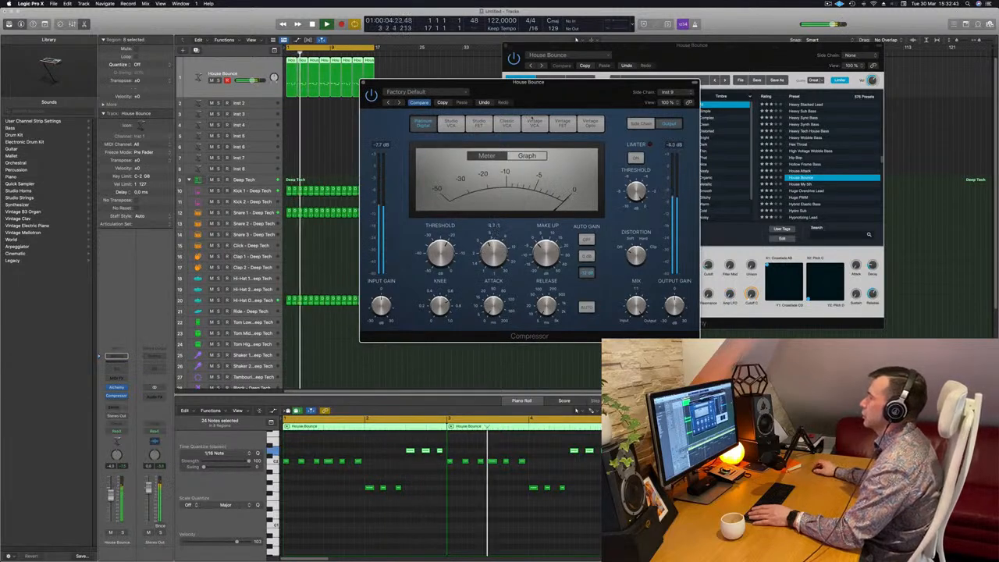
left_click_drag(430, 89, 420, 92)
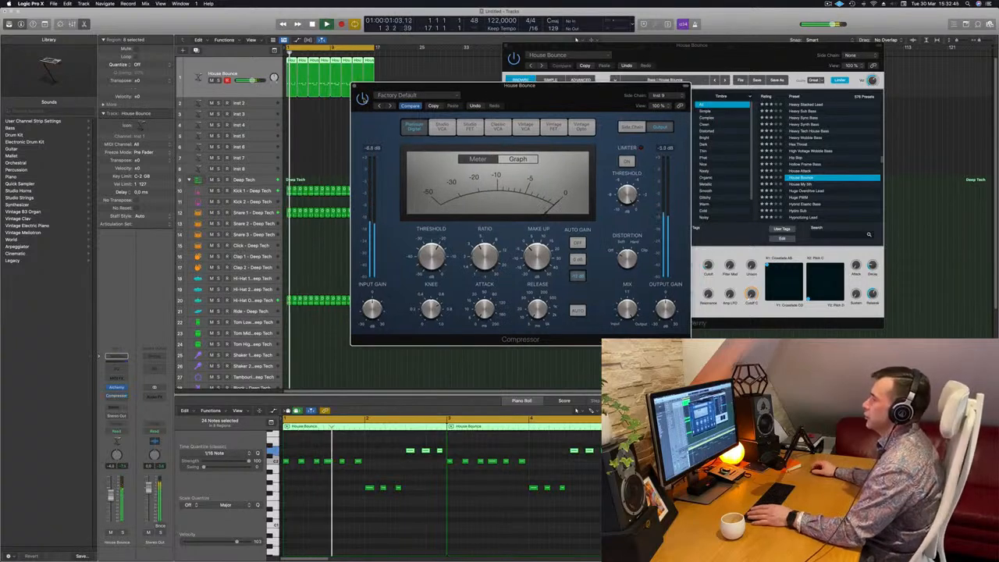
left_click(363, 100)
key("Return")
left_click_drag(382, 88, 445, 138)
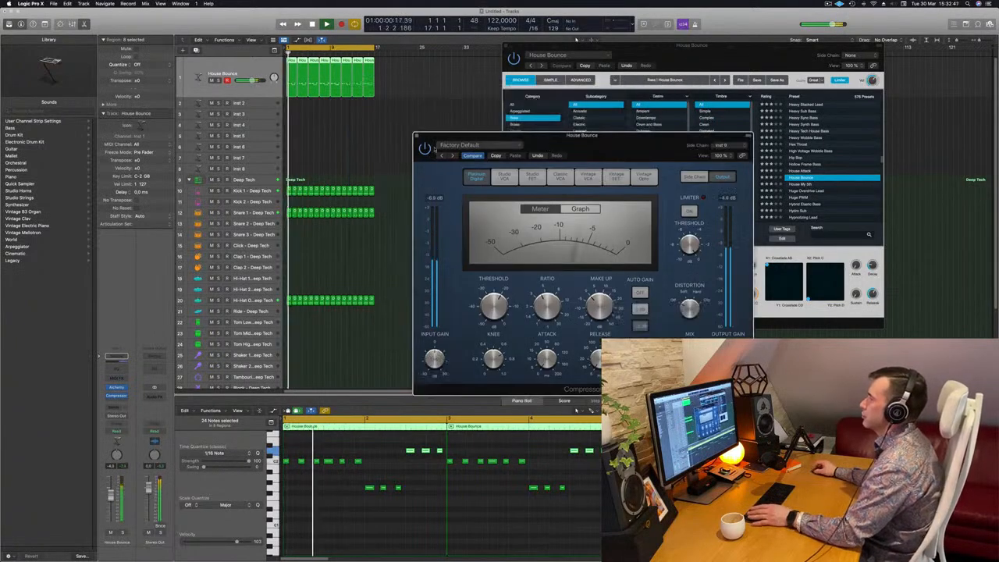
key("Return")
left_click(417, 136)
key("Return")
Close the Alchemy window and play back the beat with the bass.
left_click_drag(726, 58, 630, 60)
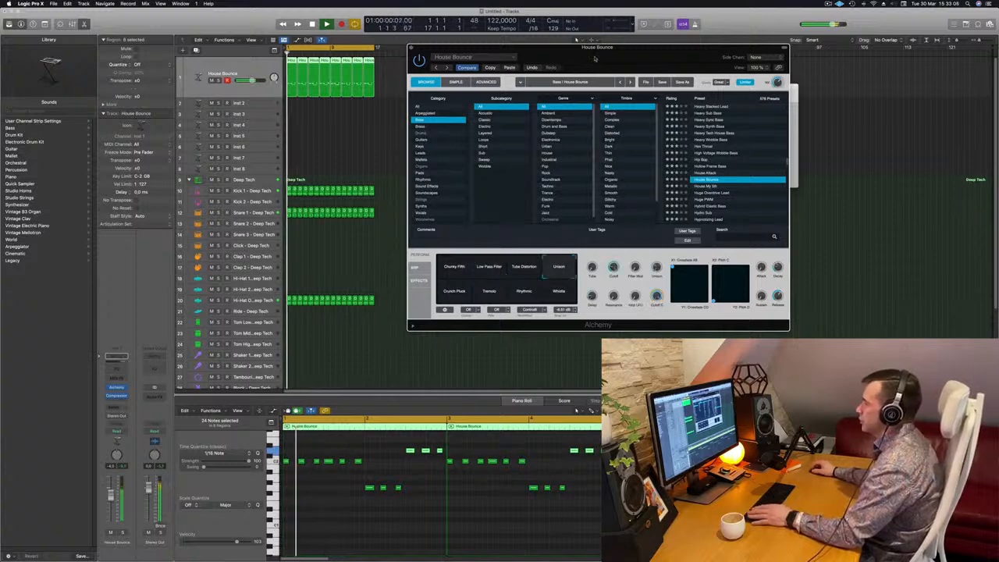
left_click_drag(616, 67, 605, 114)
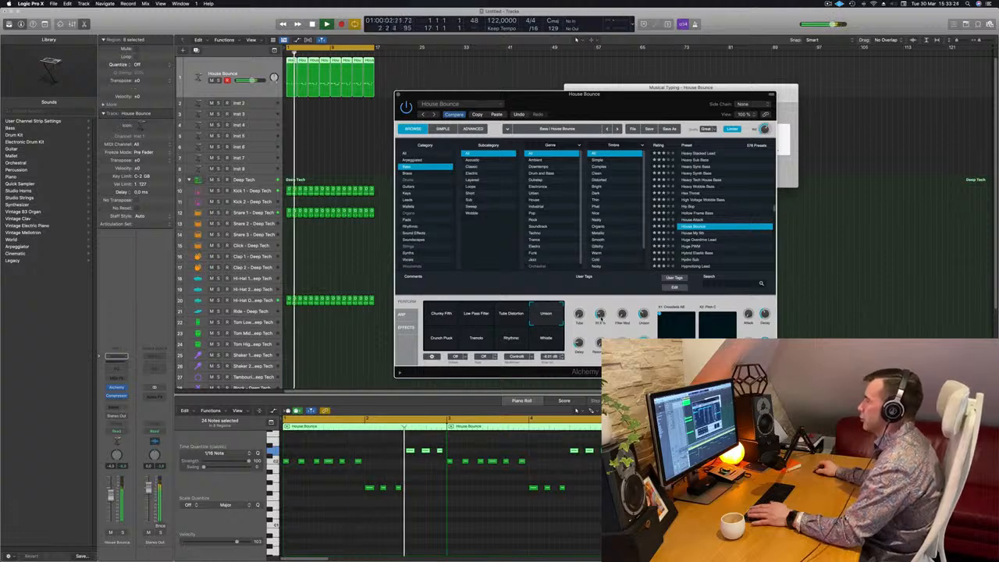
left_click_drag(395, 92, 421, 93)
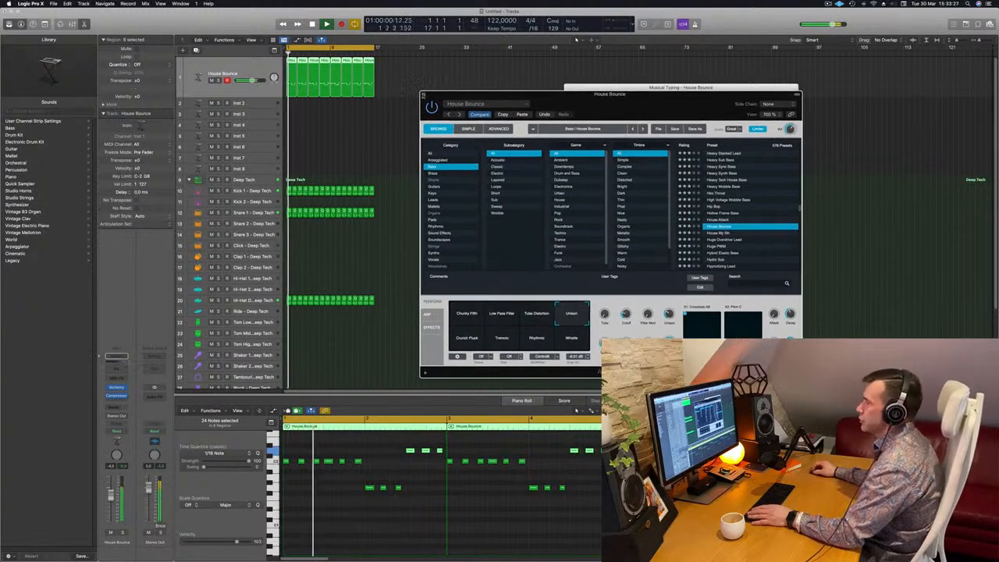
key("super+w")
key("space")
key("space")
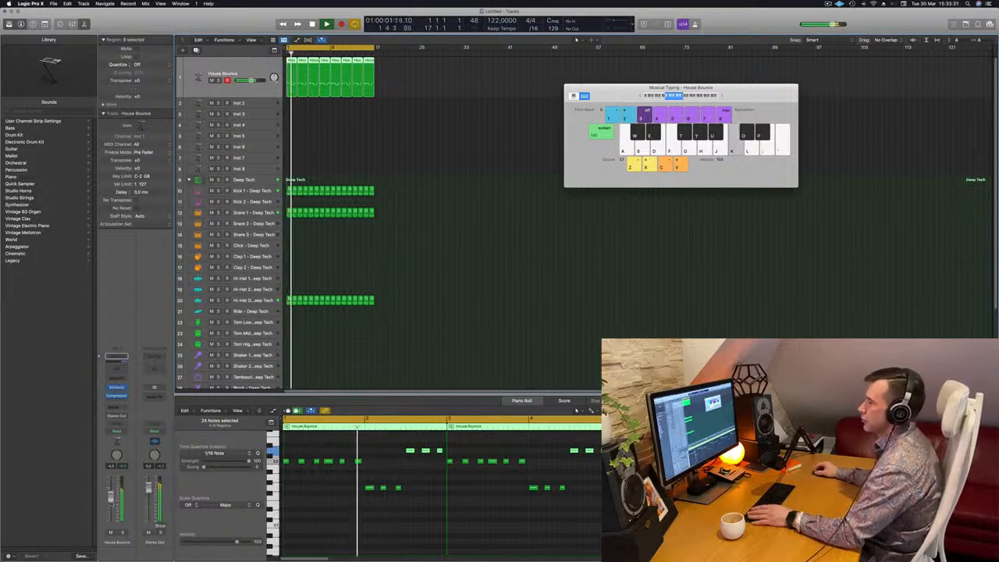
Load Alchemy on the Inst 2 track and choose the 90s Luscious Pad preset from Pads, Pad Attack.
key("Down")
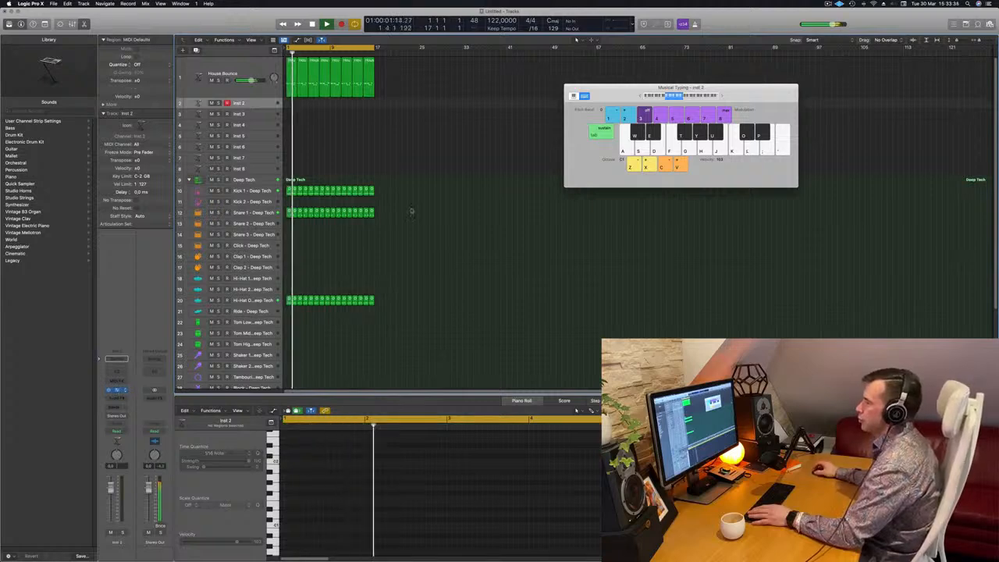
left_click(117, 389)
left_click_drag(591, 106, 640, 109)
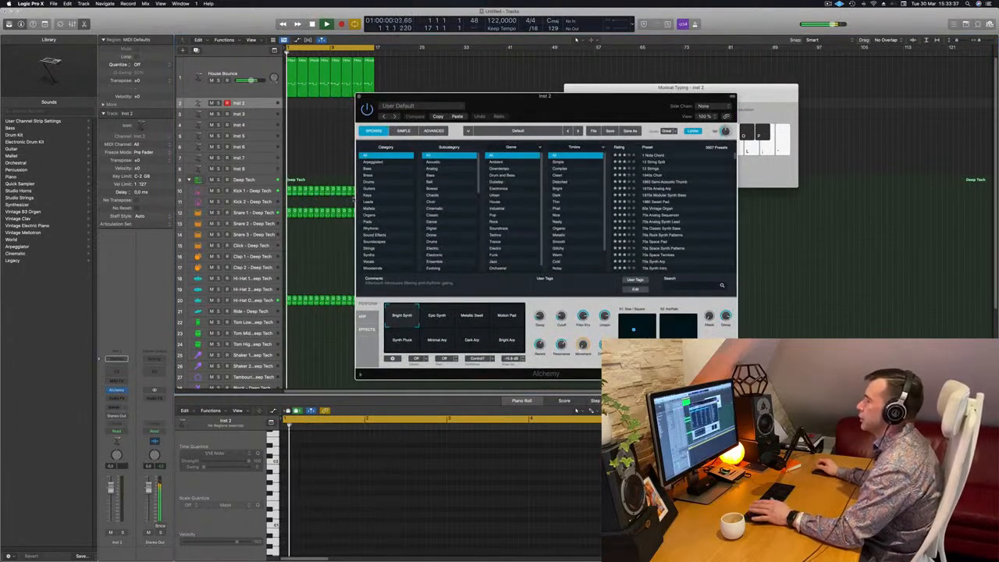
left_click(380, 223)
left_click(434, 183)
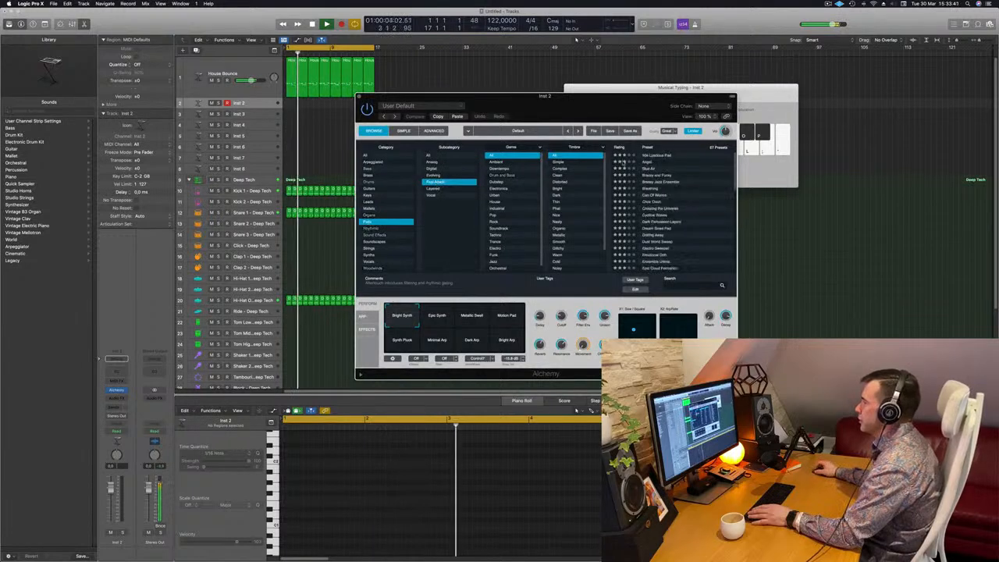
left_click(657, 155)
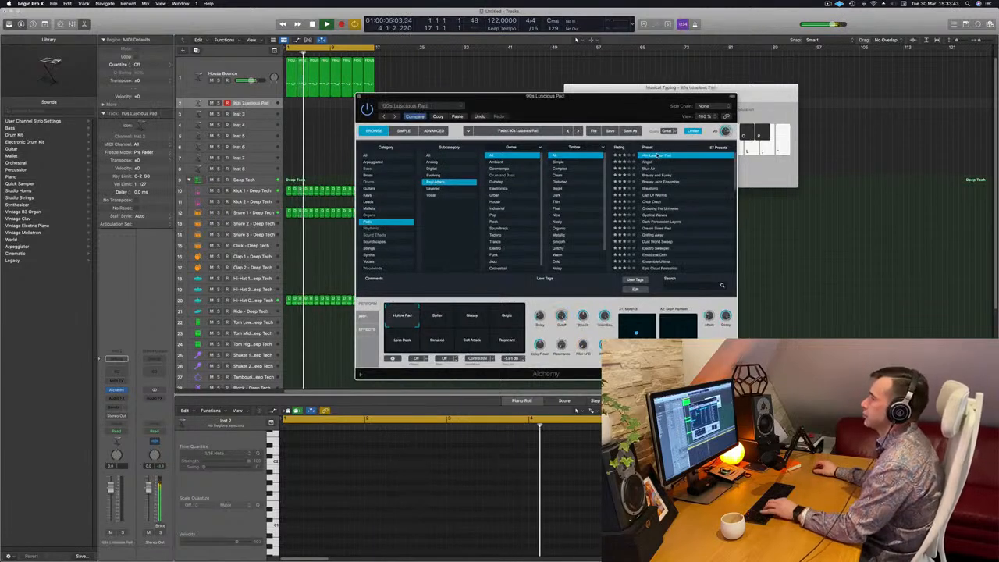
left_click_drag(539, 95, 683, 84)
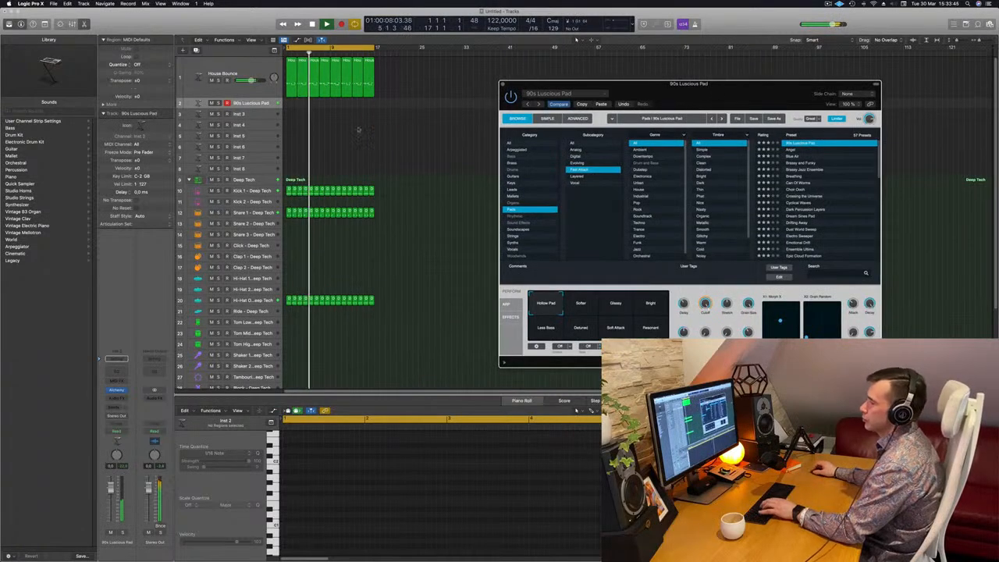
Switch the pad to the Brassy and Funky preset and open Musical Typing.
left_click_drag(110, 487, 111, 498)
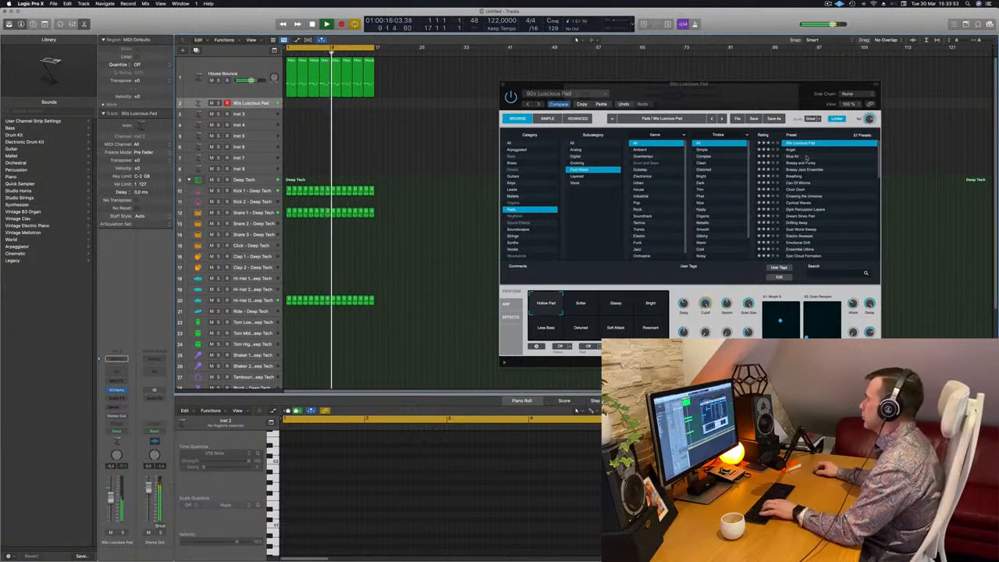
left_click(804, 164)
key("super+k")
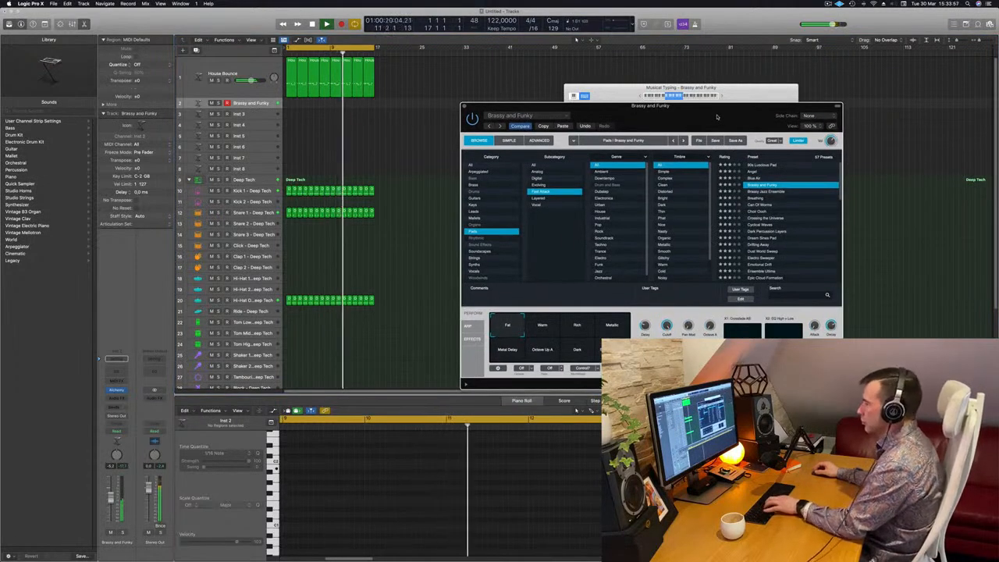
left_click_drag(704, 119, 703, 66)
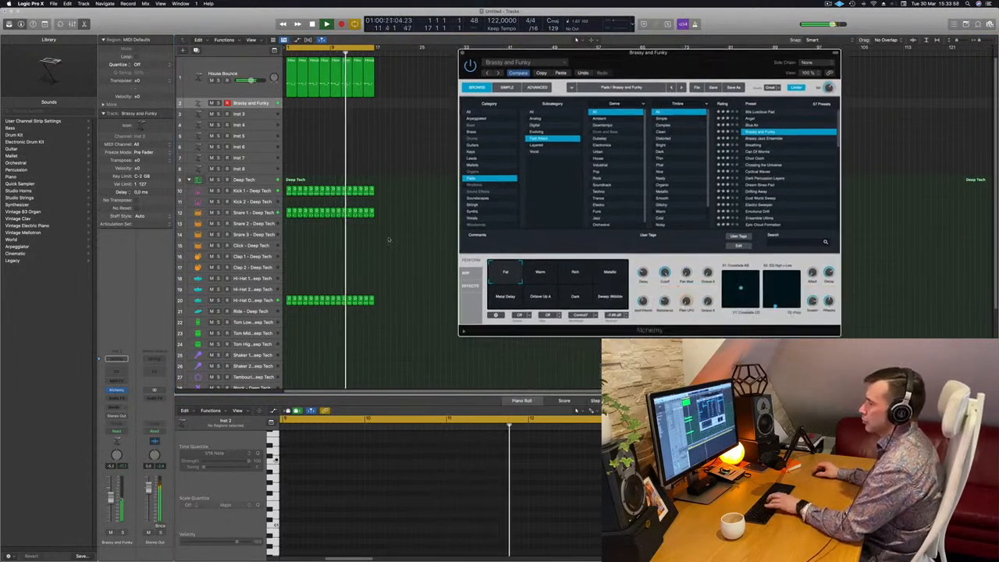
Add a send from the pad to Bus 7 and insert a SilverVerb reverb on the new aux channel.
left_click(117, 407)
mouse_move(121, 417)
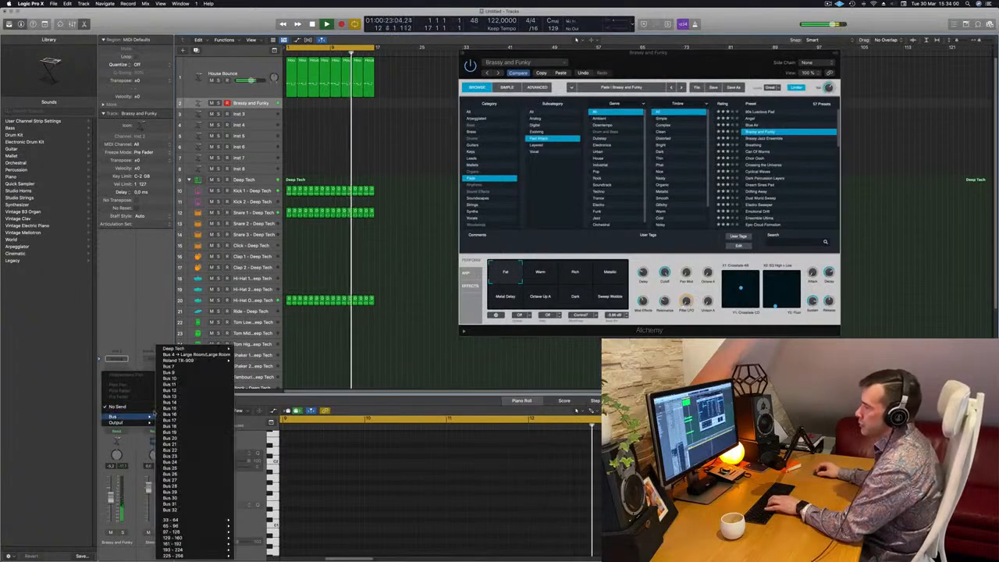
left_click(191, 368)
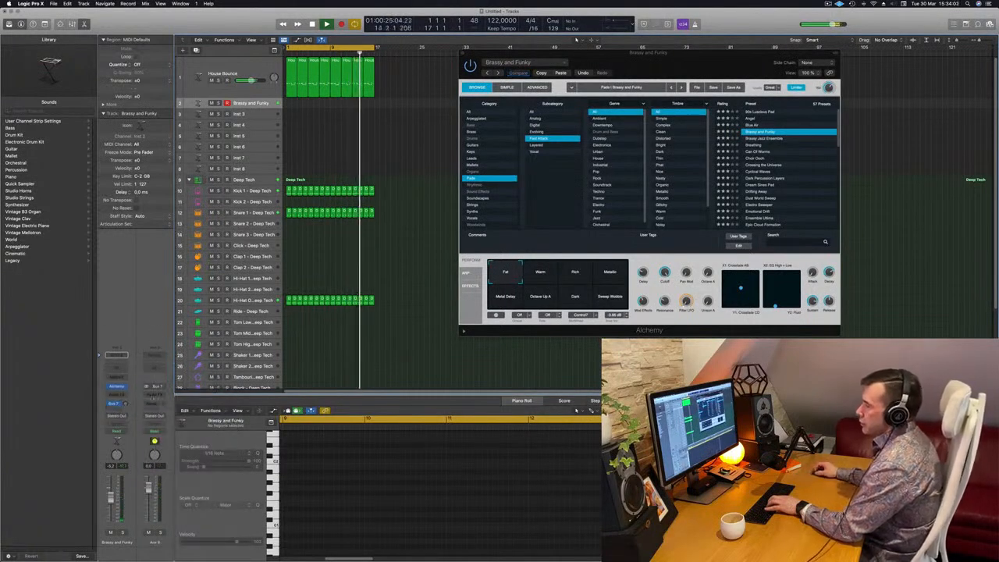
left_click(161, 395)
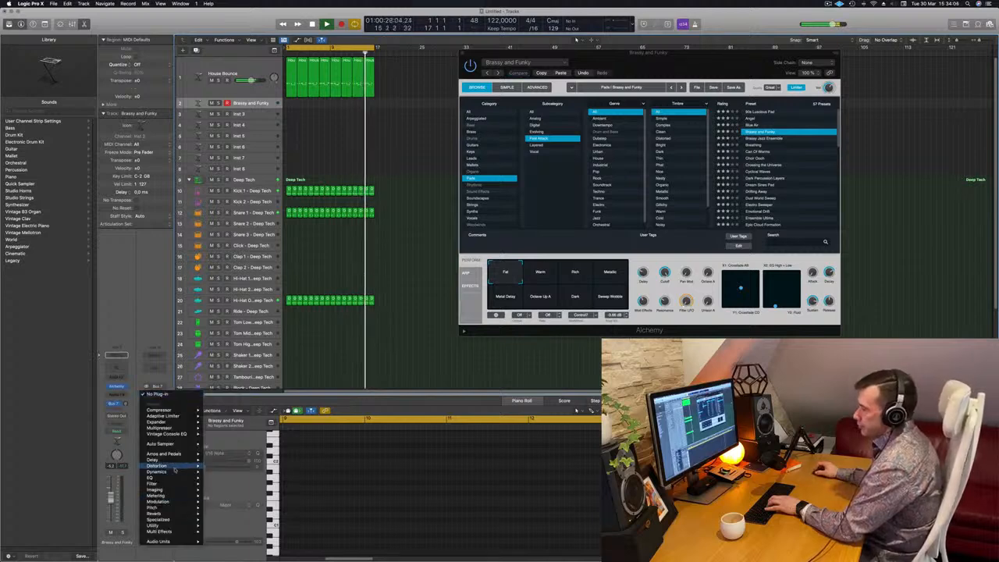
mouse_move(156, 513)
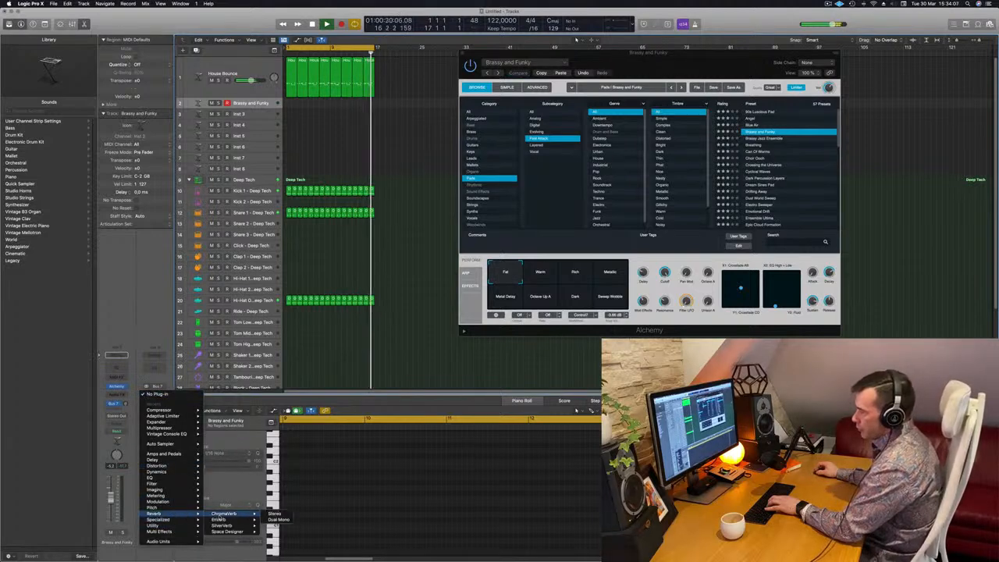
left_click(224, 526)
Load the grandiose SilverVerb preset and set the reverb's Wet level to 100%.
left_click(353, 103)
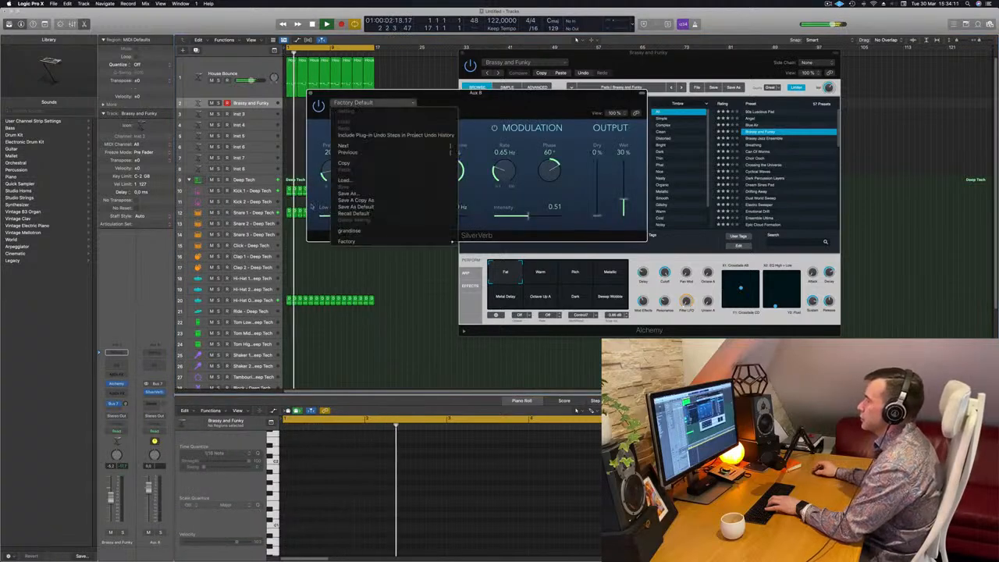
left_click(362, 230)
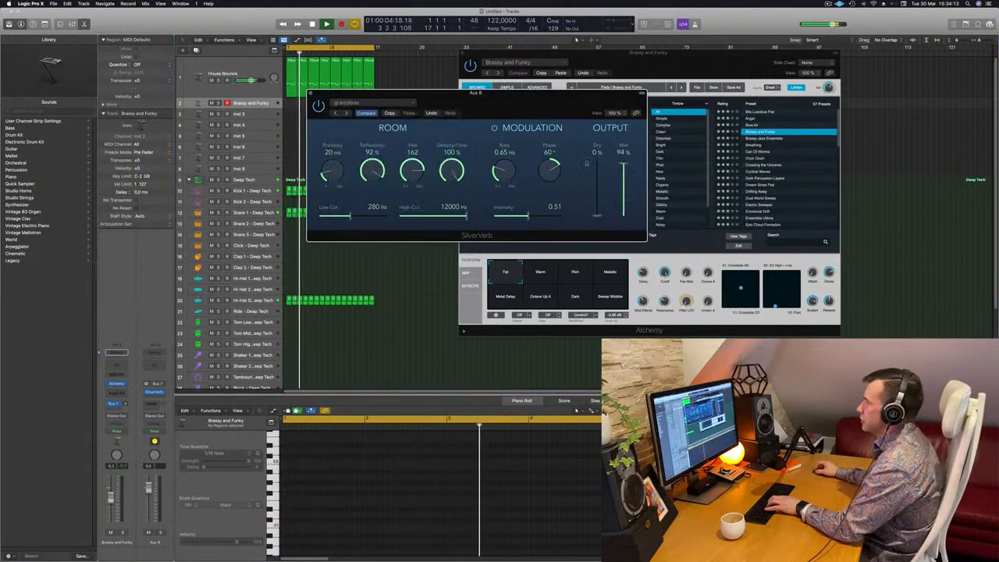
left_click_drag(626, 163, 626, 156)
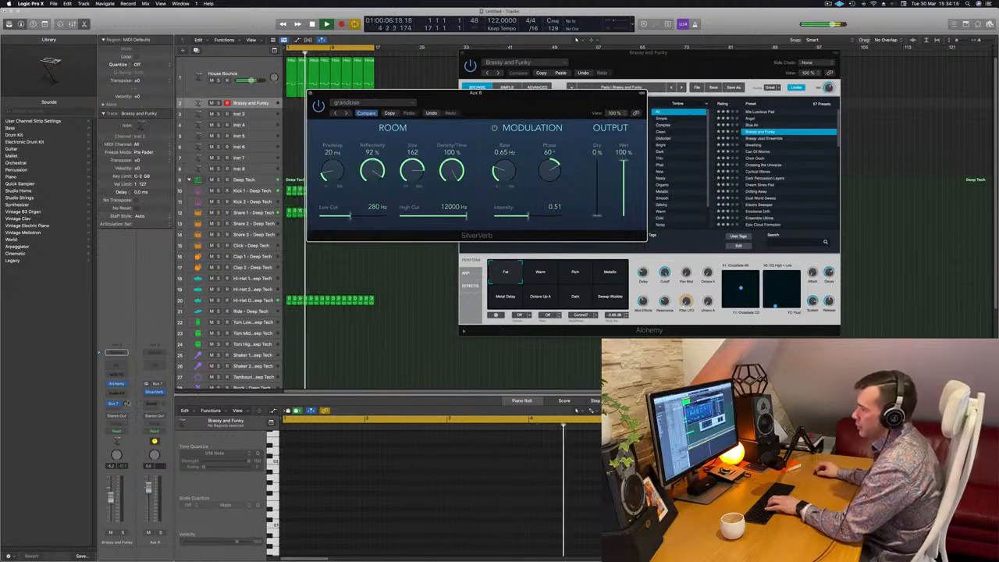
Adjust the pad's send level to the reverb bus and select Alchemy's Warm performance snapshot.
left_click_drag(125, 404, 125, 401)
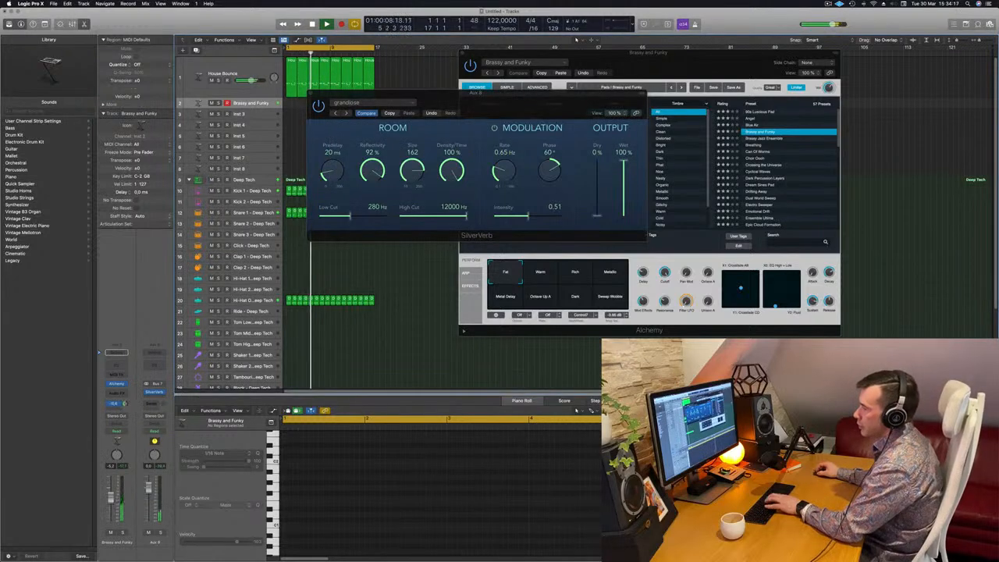
left_click_drag(570, 116, 673, 204)
left_click_drag(125, 403, 125, 401)
left_click_drag(633, 190, 576, 253)
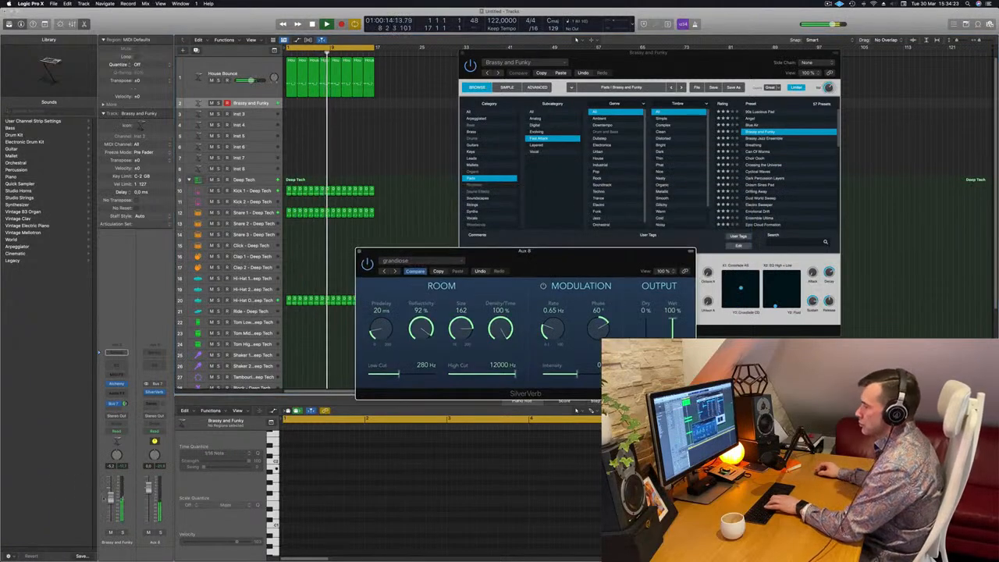
left_click_drag(125, 405, 124, 406)
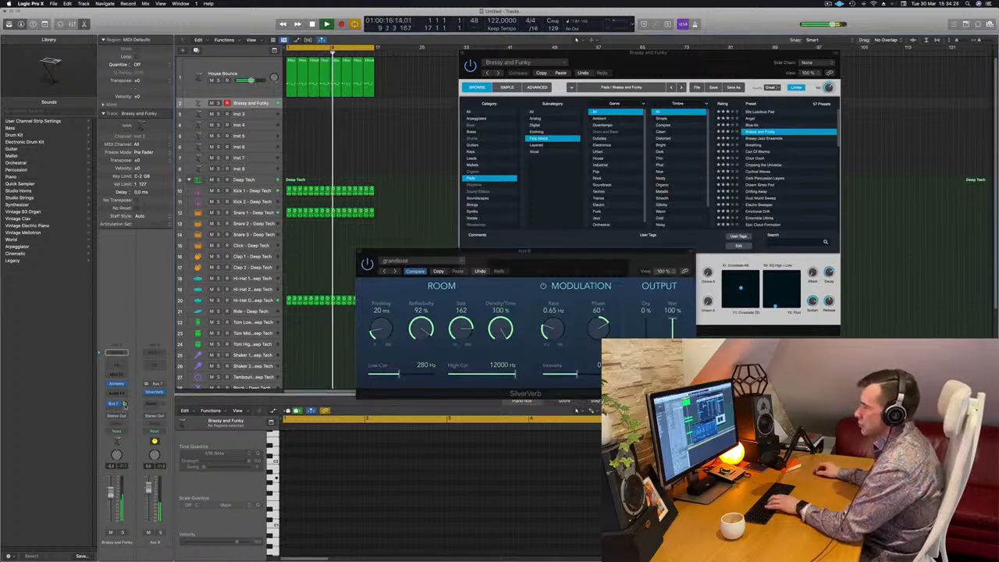
left_click_drag(503, 276, 446, 294)
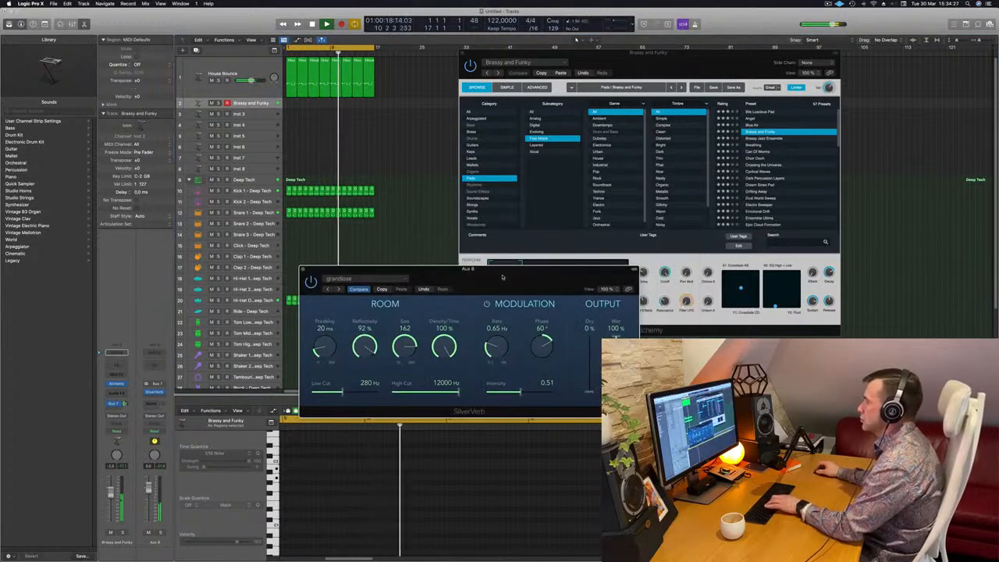
left_click(591, 249)
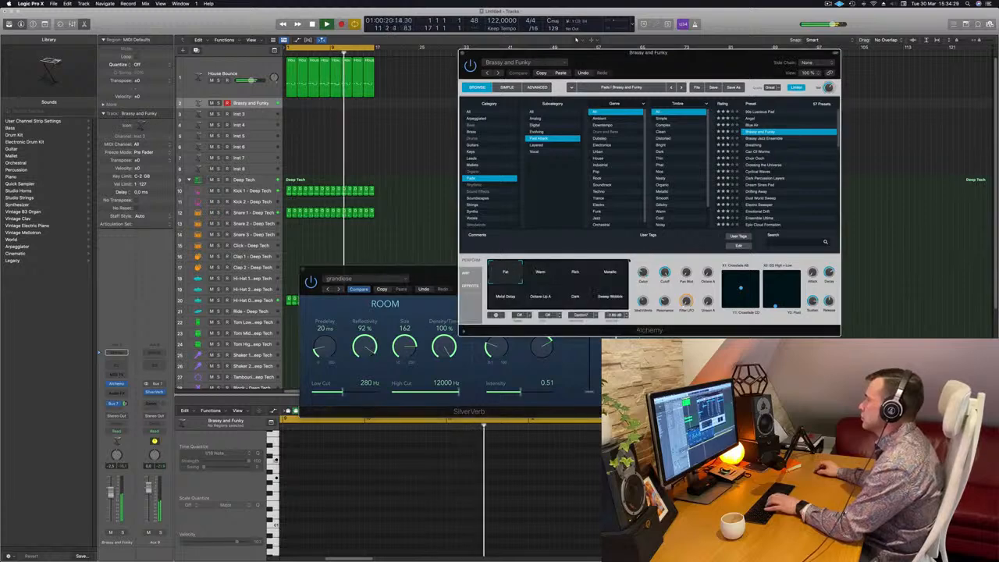
left_click(548, 272)
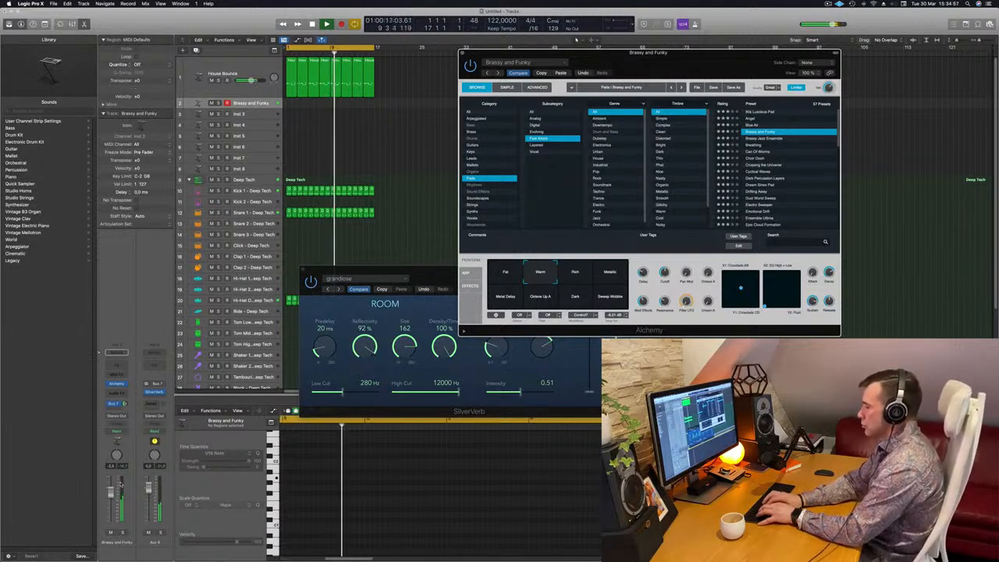
Record a pad part on the Brassy and Funky track.
key("r")
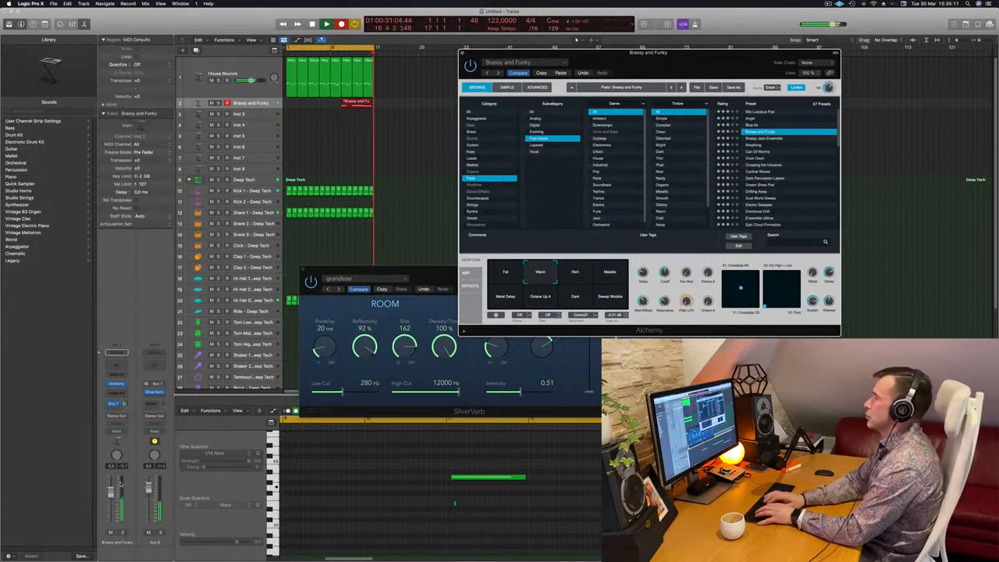
key("space")
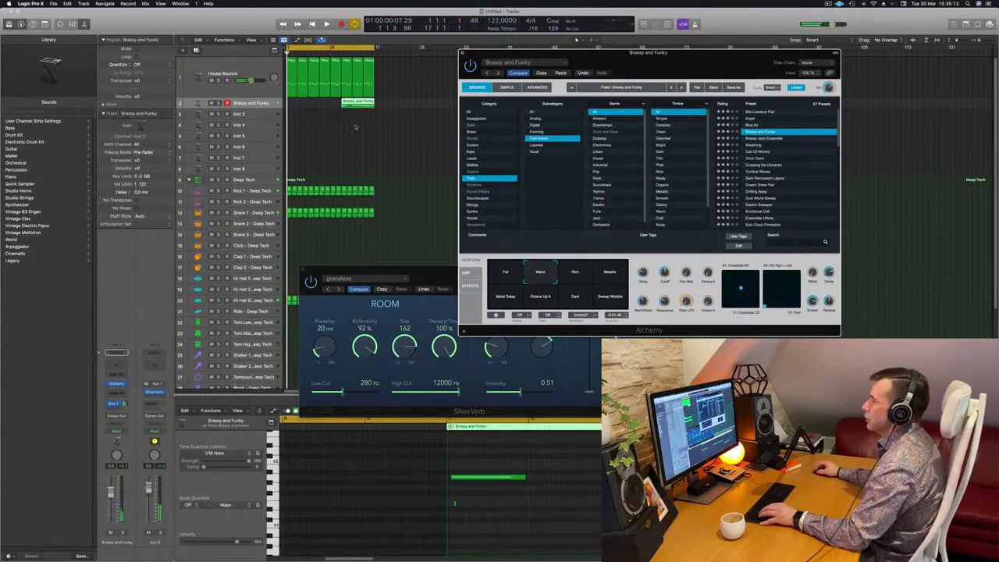
Move the recorded pad region to the start of the project.
left_click(353, 118)
double_click(352, 103, "super")
left_click(349, 104)
left_click_drag(348, 104, 294, 104)
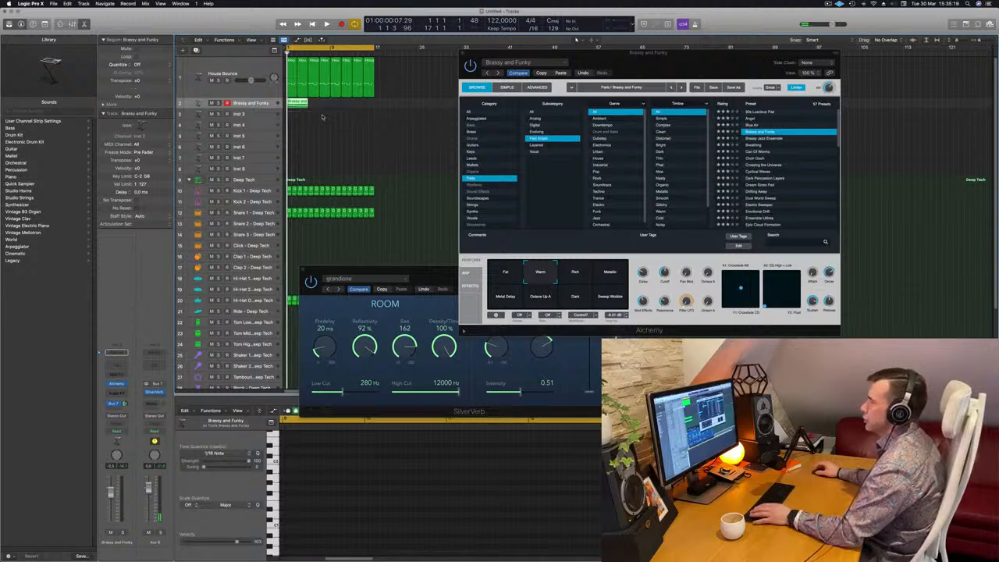
scroll(321, 118, "up", 5)
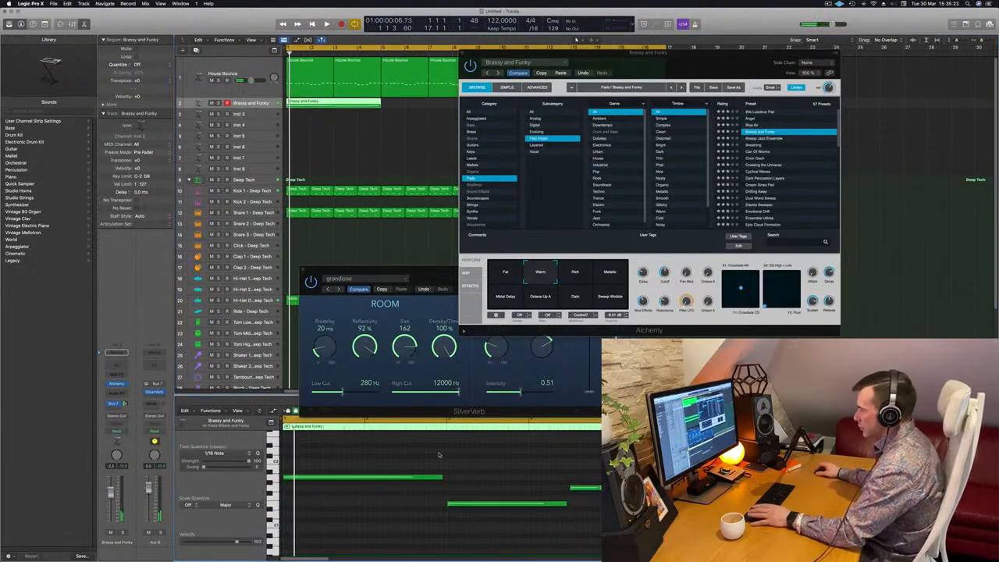
Lengthen the pad notes in the Piano Roll during playback.
key("space")
left_click_drag(442, 476, 449, 476)
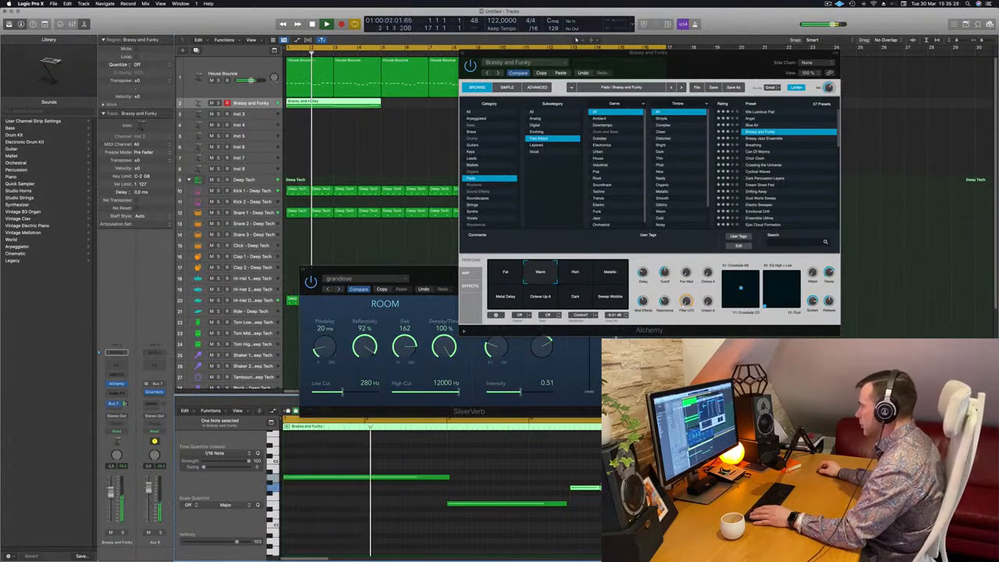
left_click(565, 504)
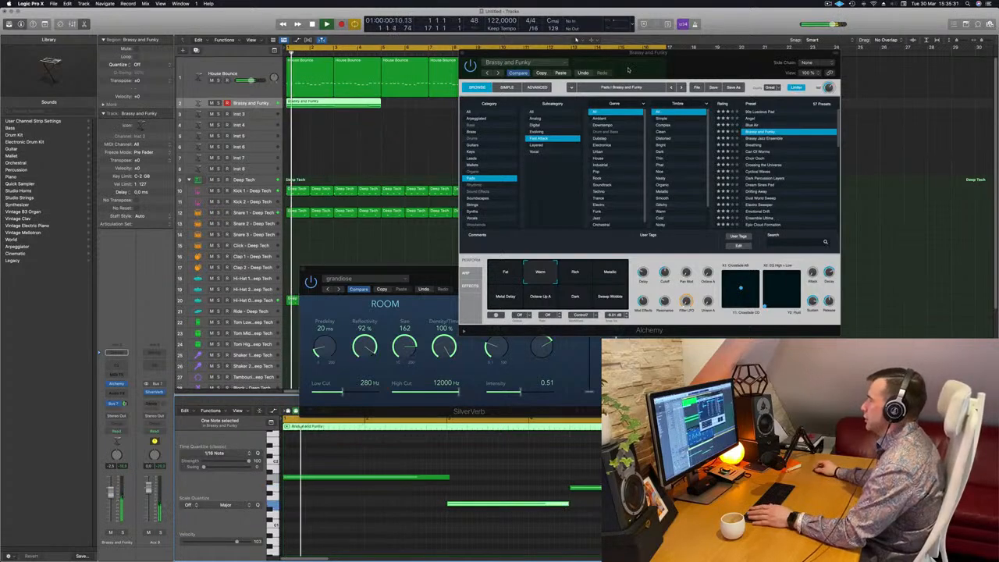
Loop the pad region to repeat across the arrangement alongside the bass.
left_click_drag(641, 68, 645, 76)
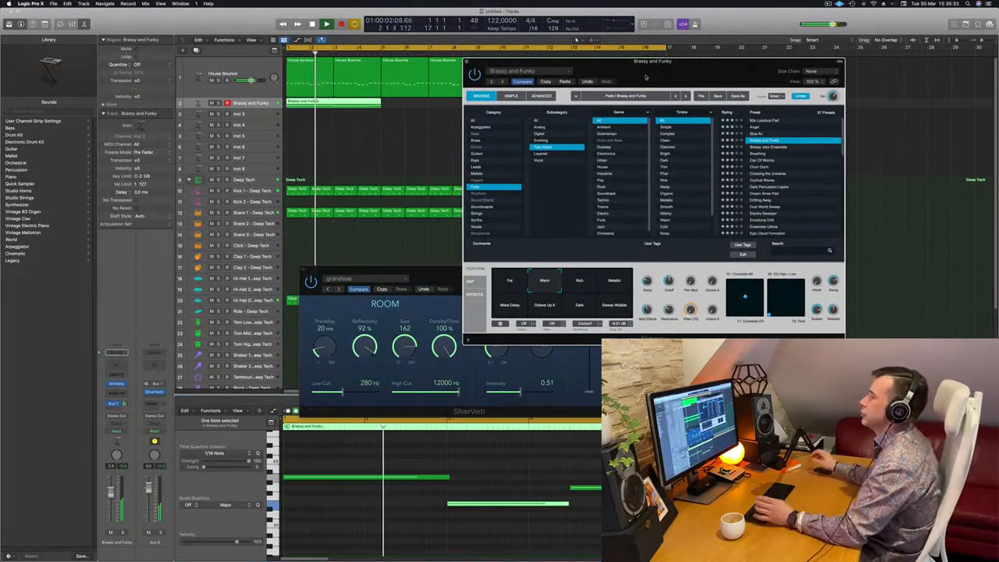
left_click_drag(672, 71, 690, 129)
left_click_drag(320, 103, 426, 103)
Audition Alchemy's performance snapshots during playback, ending on Warm.
left_click_drag(659, 133, 555, 156)
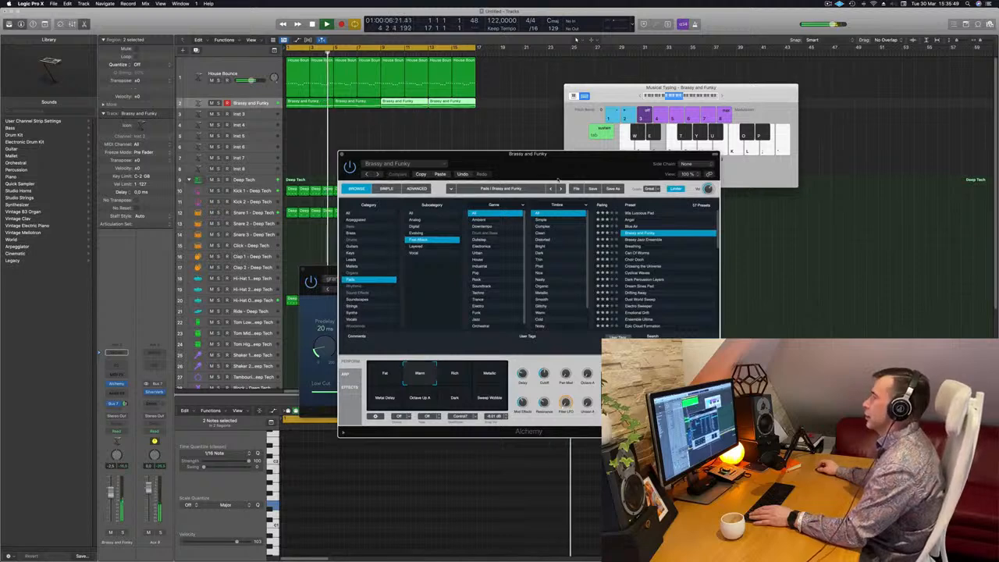
left_click_drag(554, 163, 531, 164)
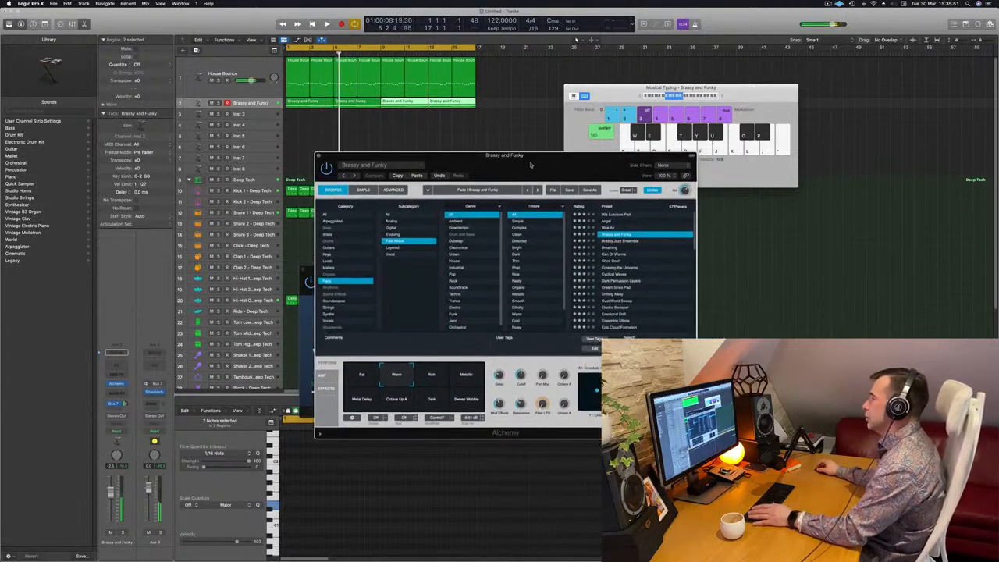
key("space")
left_click(432, 378)
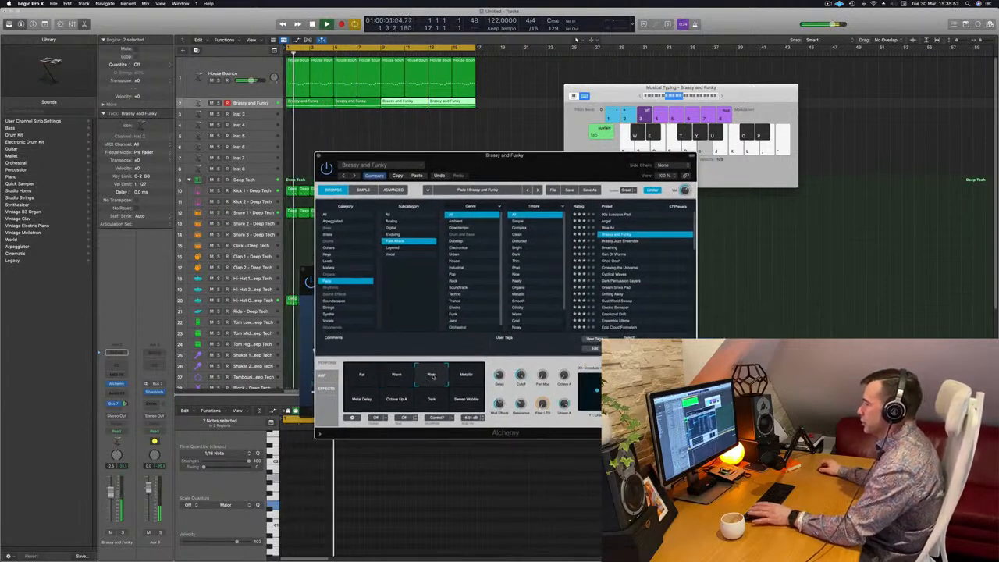
left_click(466, 379)
left_click(462, 403)
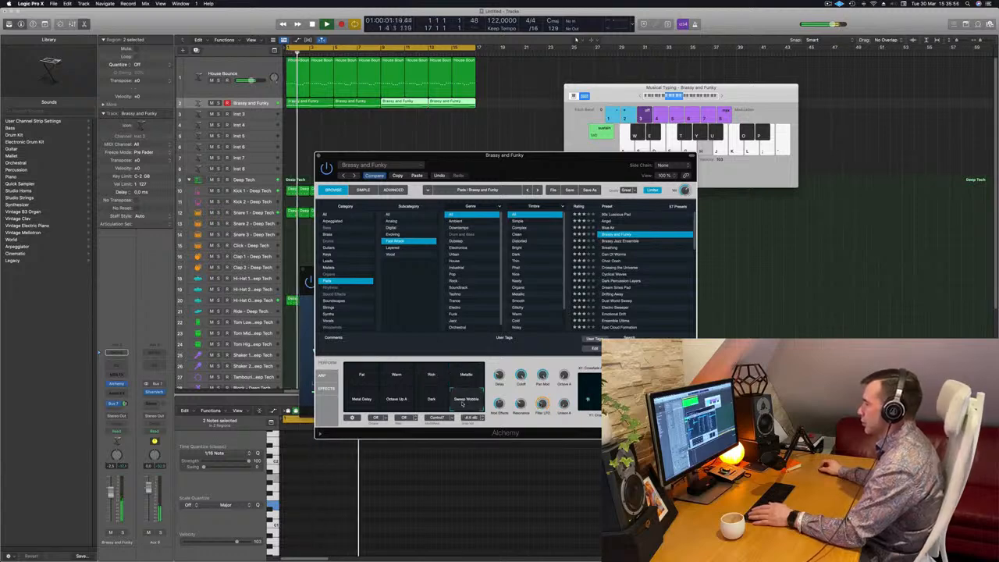
left_click(432, 401)
left_click(398, 401)
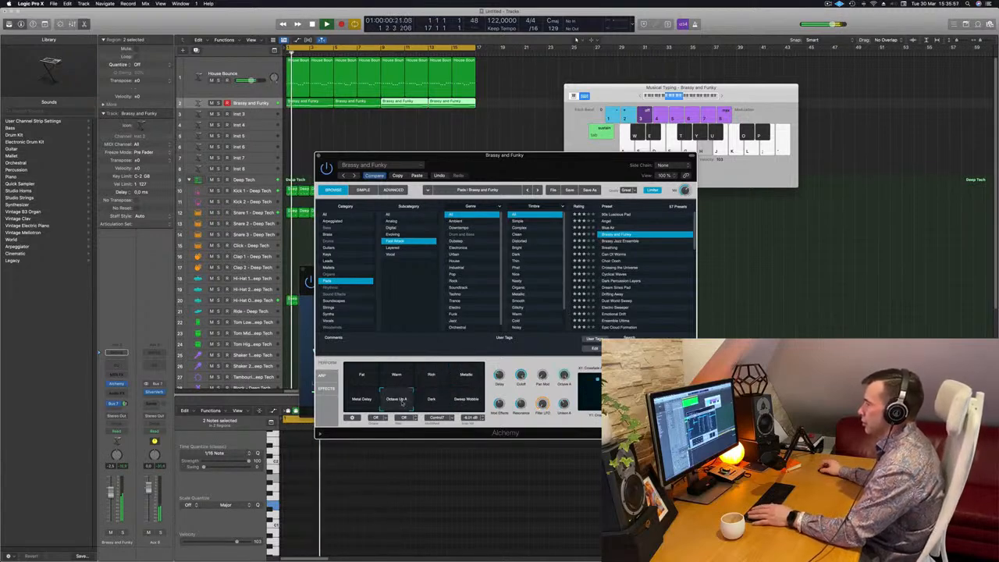
left_click(363, 399)
left_click(363, 376)
left_click(397, 375)
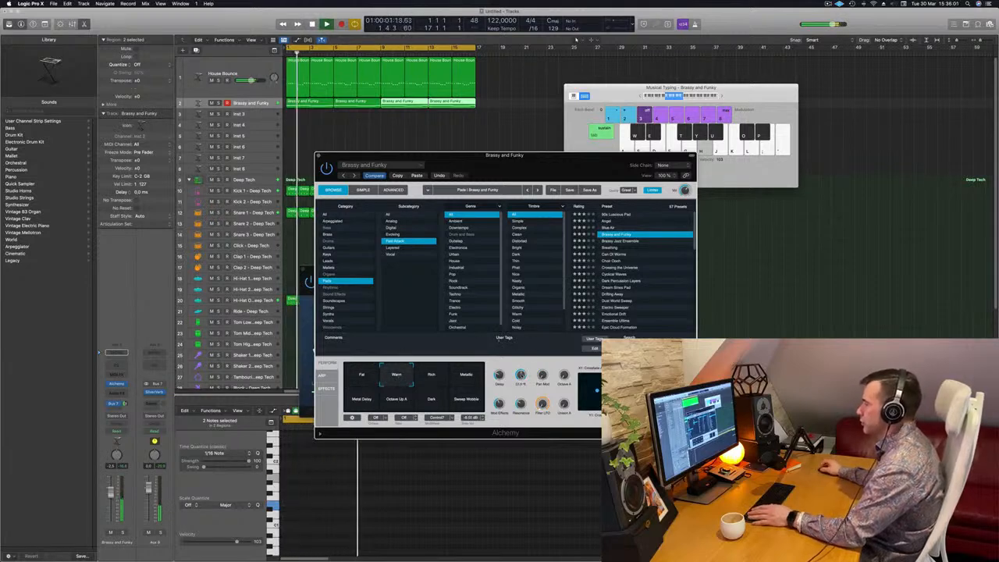
left_click_drag(523, 166, 598, 130)
left_click_drag(517, 125, 490, 131)
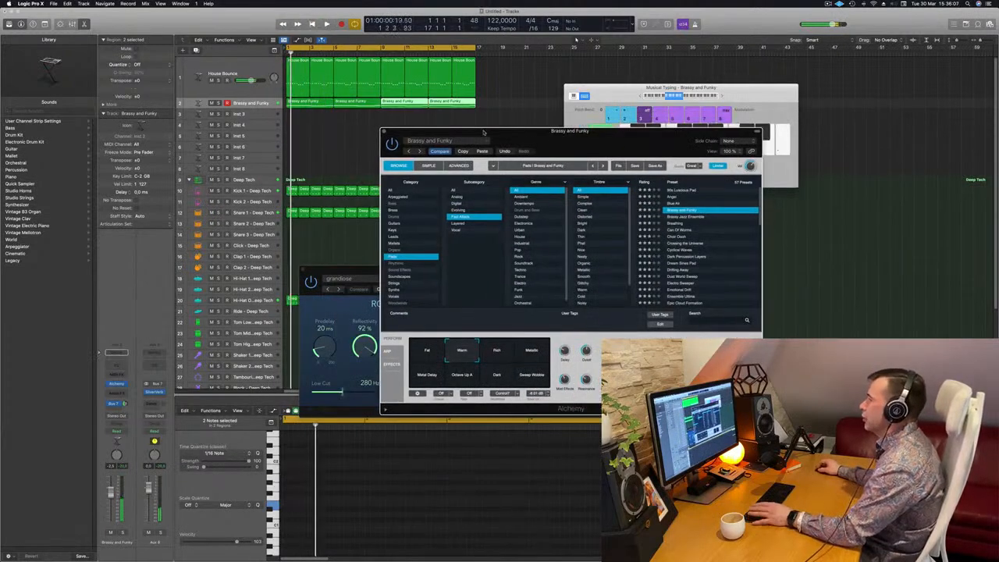
Audition pad presets in Alchemy's browser: Can Of Worms, Choir Ooh, Dream Sines Pad and Epic Cloud Formation.
left_click(672, 223)
left_click(679, 231)
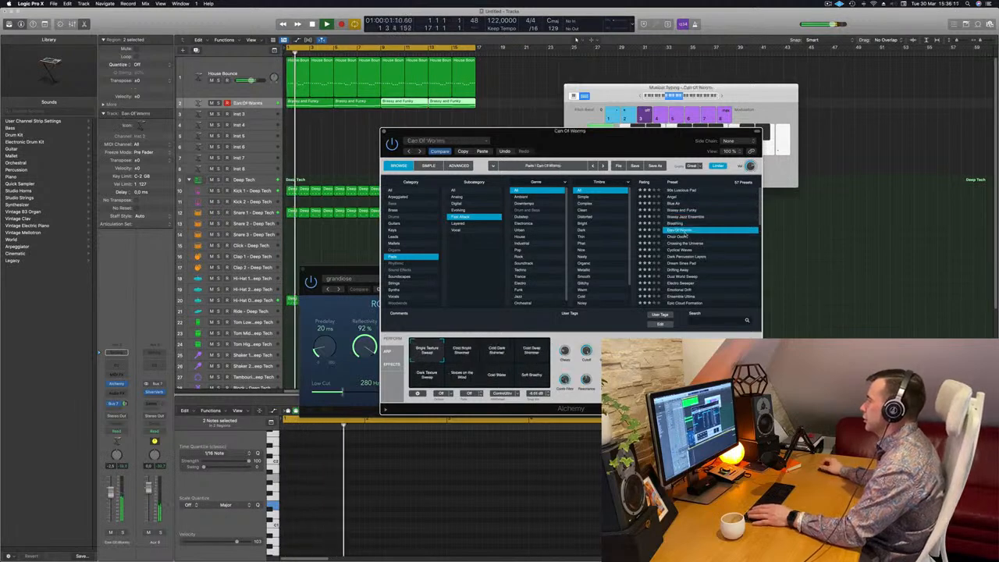
left_click(683, 238)
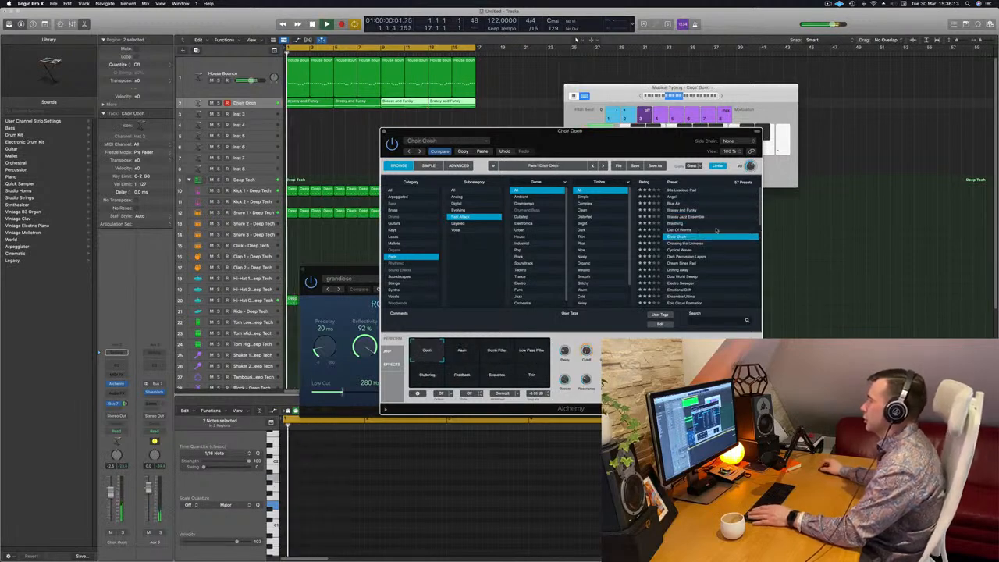
scroll(671, 232, "down", 3)
left_click(674, 226)
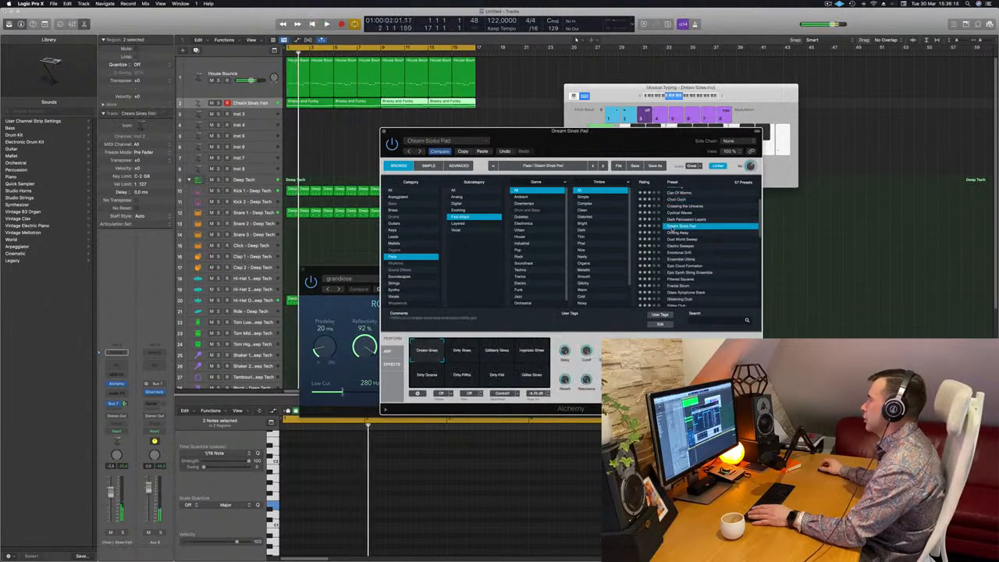
scroll(707, 230, "down", 2)
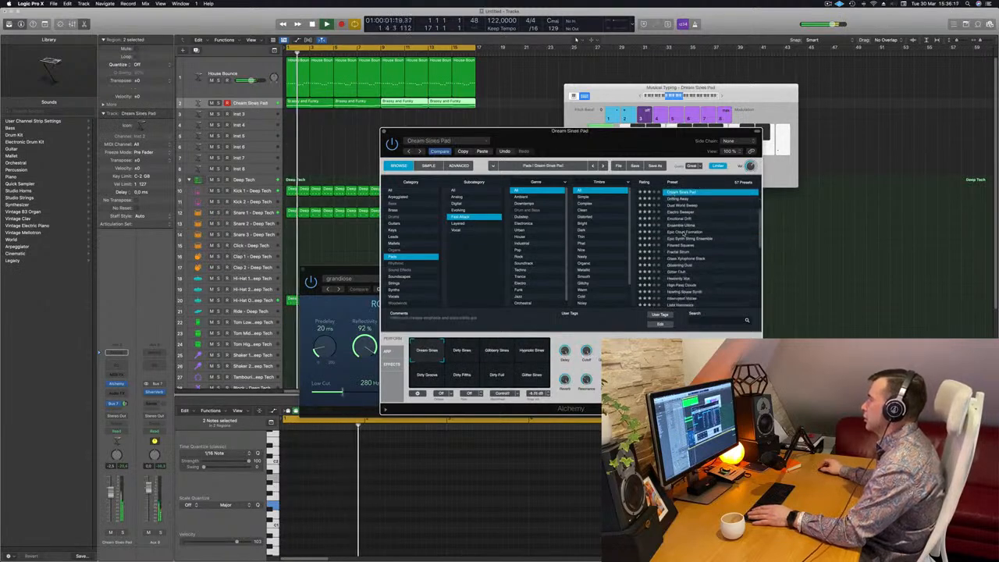
left_click(682, 232)
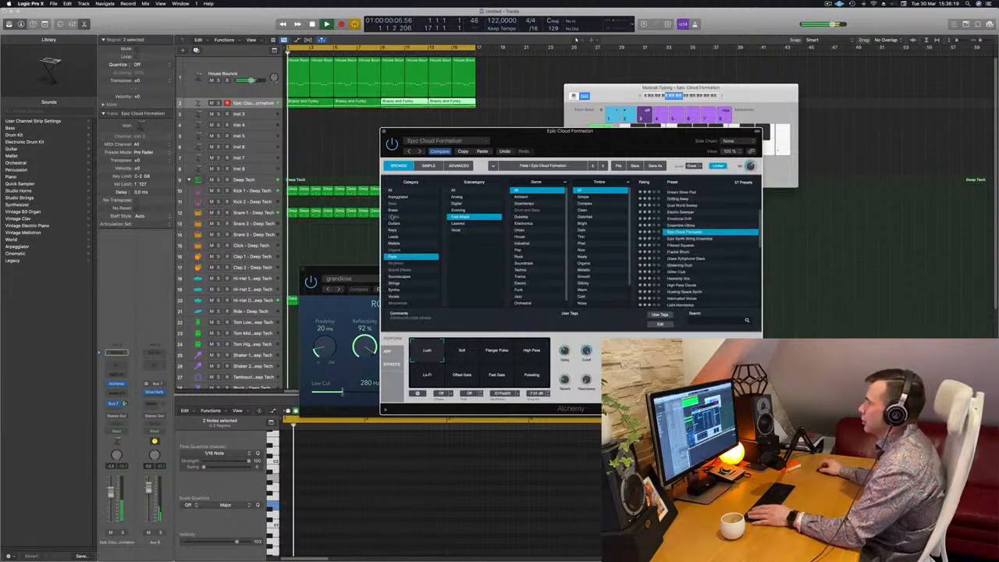
Show pads from all genres and audition Epic Cloud Formation's performance snapshots, ending on Soft.
left_click(497, 192)
scroll(709, 229, "up", 5)
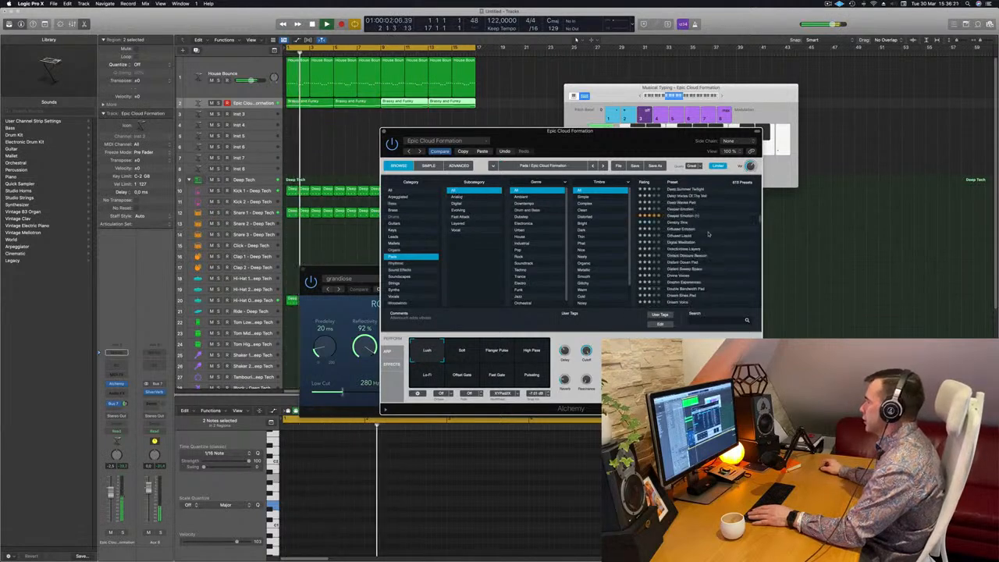
scroll(709, 230, "down", 3)
left_click(461, 351)
left_click(500, 355)
left_click(532, 354)
left_click(438, 377)
left_click(459, 373)
left_click(498, 376)
left_click(532, 377)
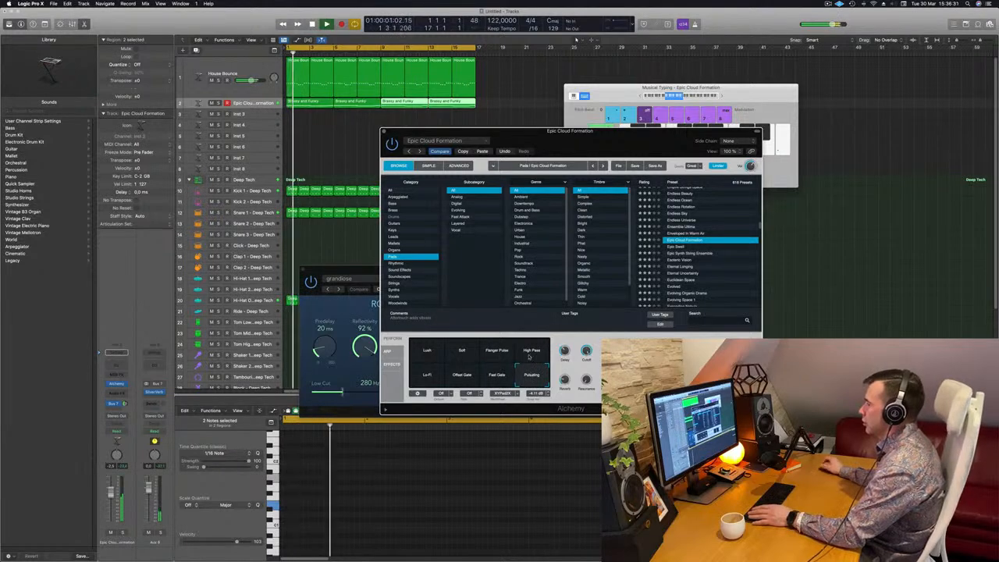
left_click(461, 353)
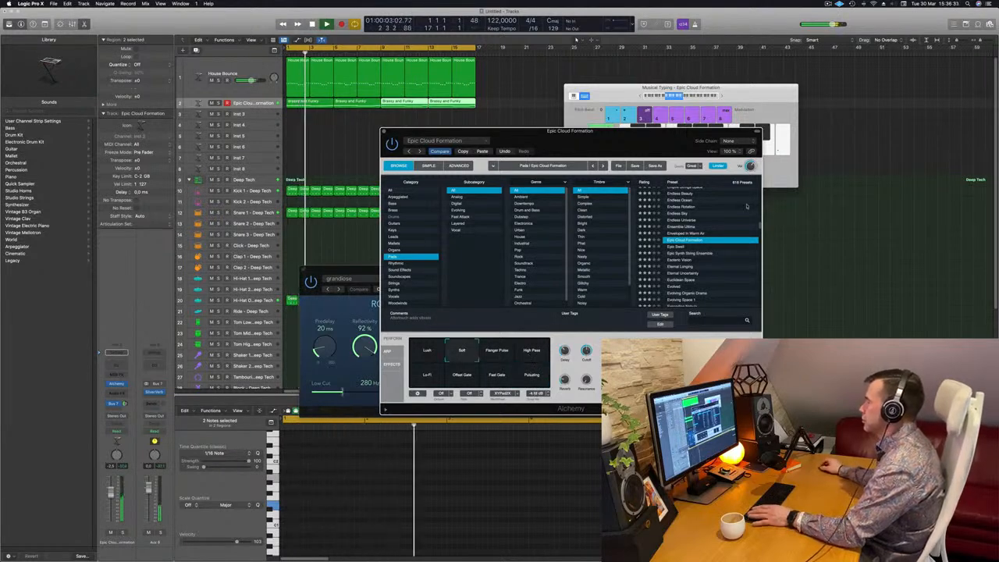
Move the Alchemy window and audition the Eternal Uncertainty and Evolved pad presets.
left_click_drag(572, 138, 650, 122)
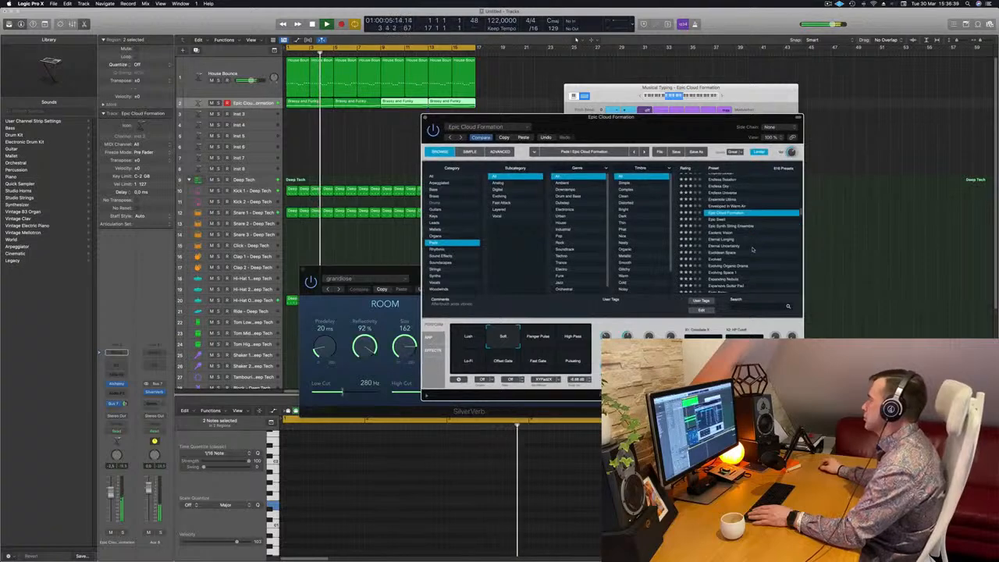
scroll(741, 245, "down", 1)
left_click(724, 239)
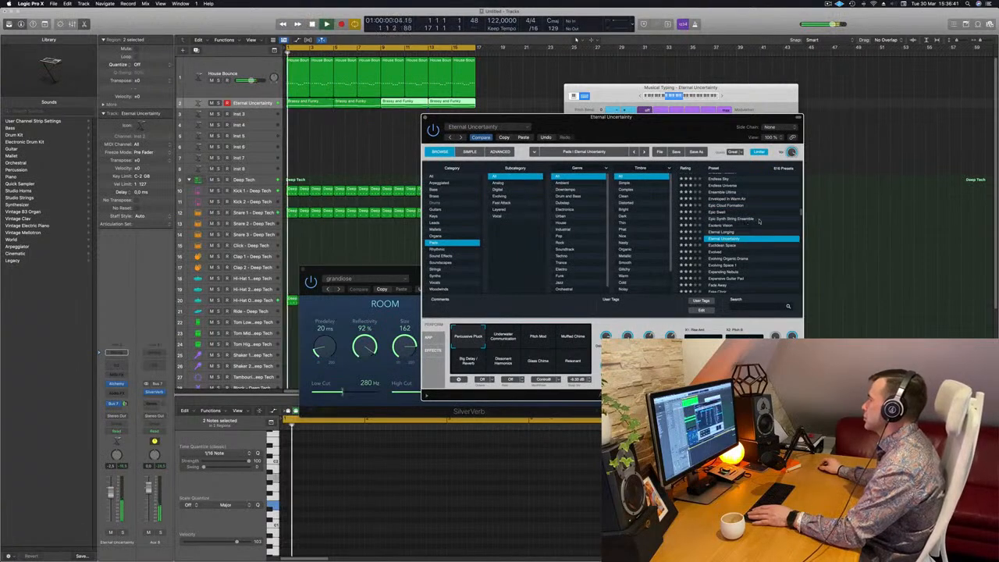
scroll(757, 222, "down", 3)
left_click(719, 228)
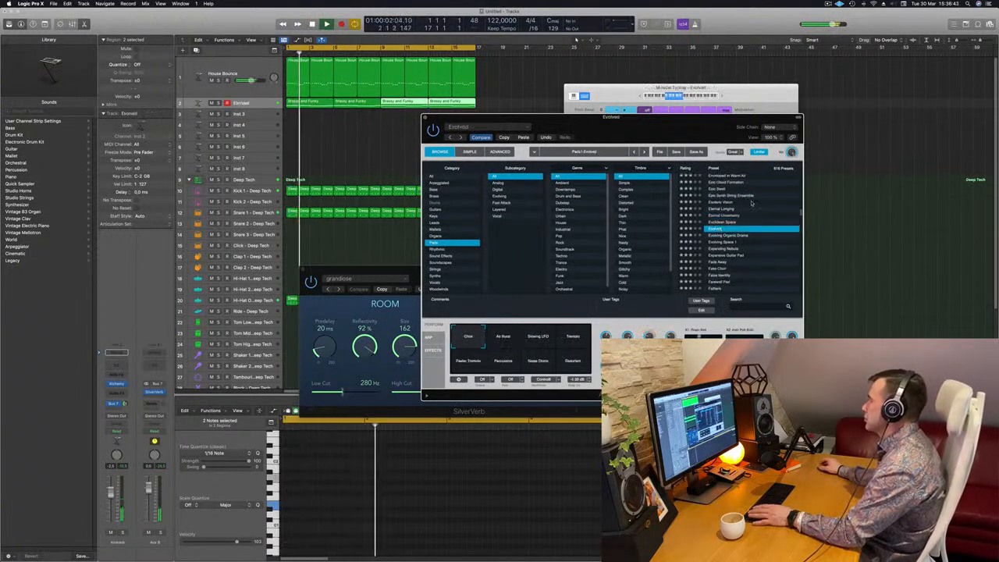
scroll(780, 201, "down", 1)
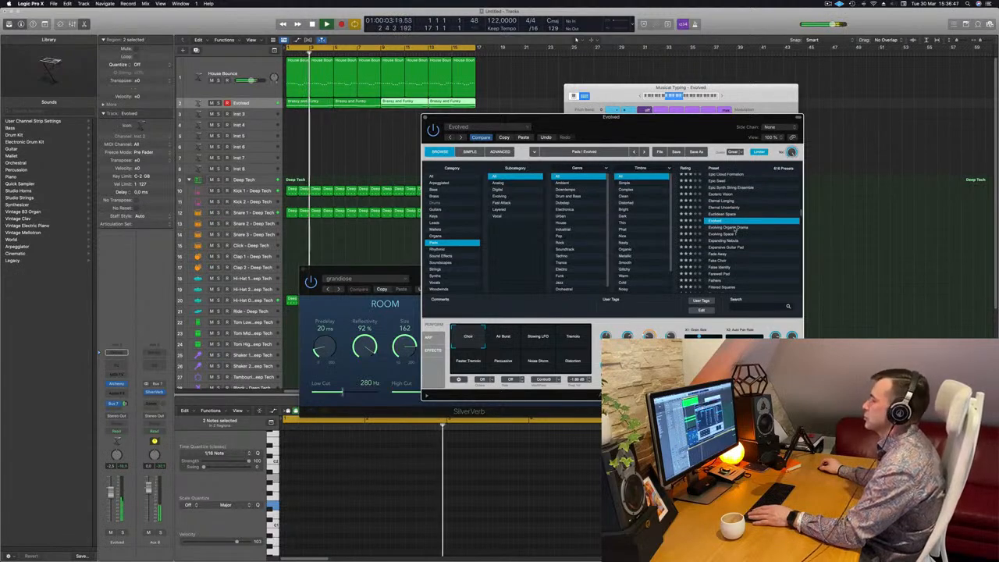
Audition the Evolved preset's performance snapshots such as Air Burst, Shining LFO and Percussive.
left_click(503, 337)
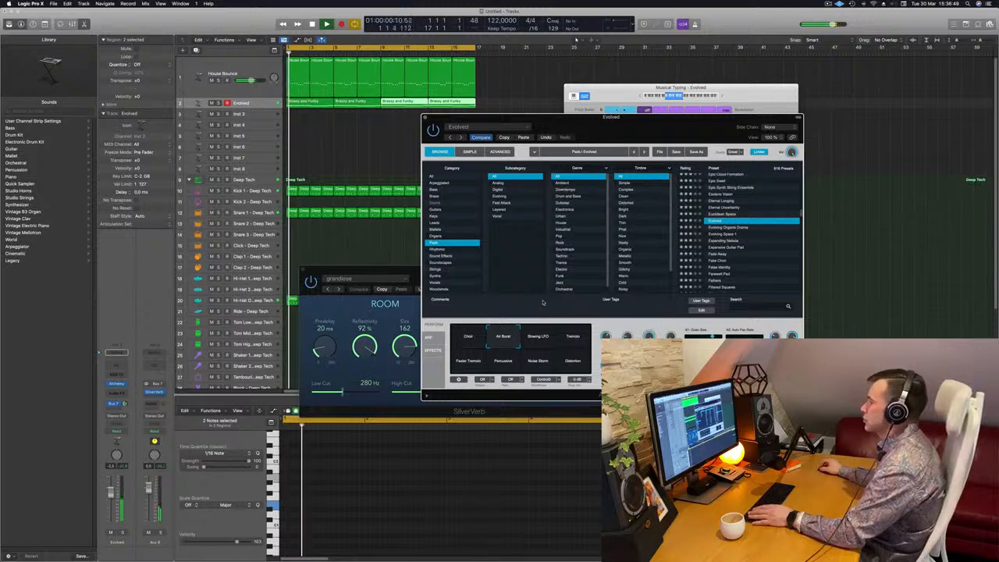
mouse_move(599, 129)
left_mouse_down()
mouse_move(621, 127)
mouse_move(591, 122)
mouse_move(599, 115)
left_mouse_up()
left_click(535, 328)
left_click(573, 325)
left_click(468, 348)
left_click(507, 350)
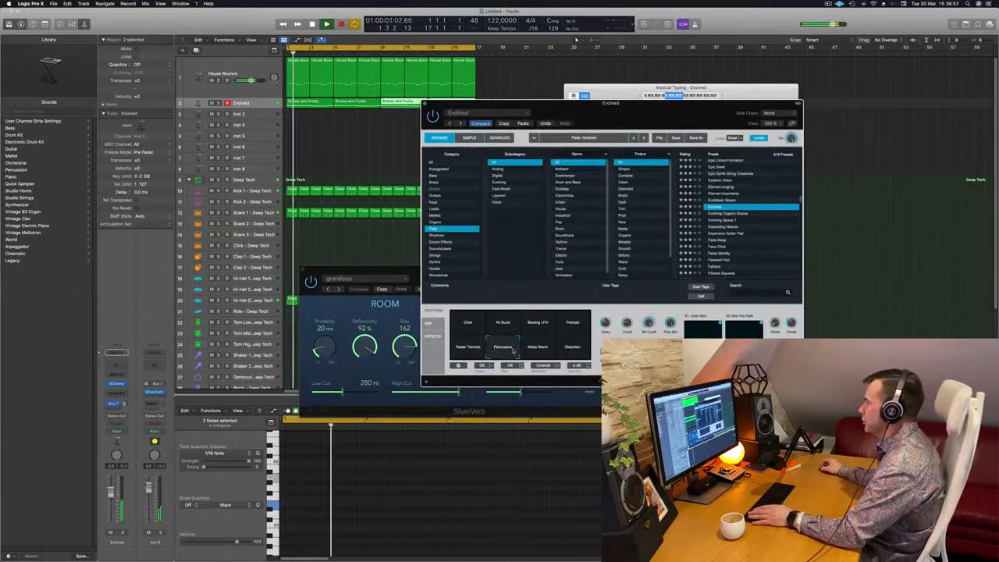
key("Return")
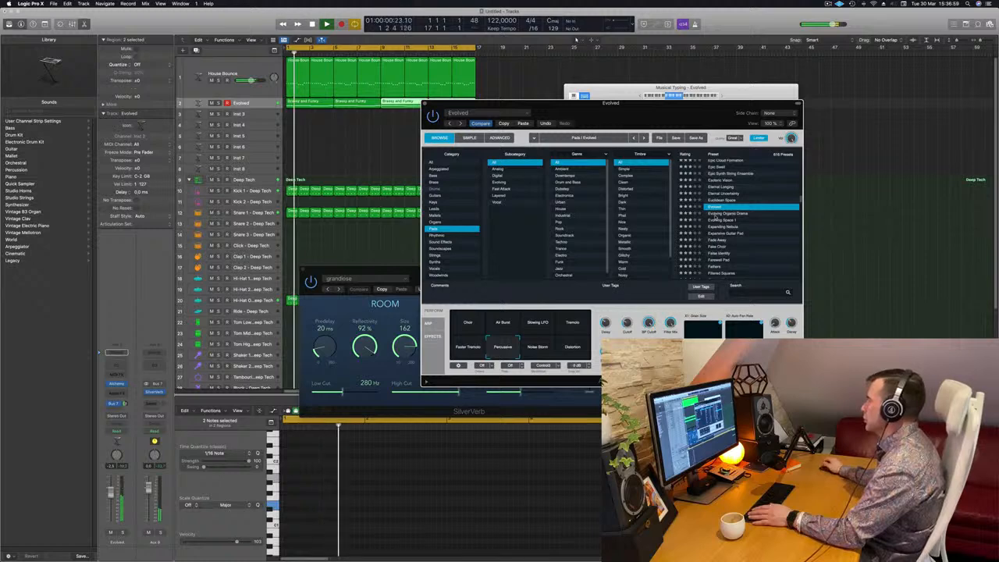
Audition the Evolving Organic Drama, Evolving Space 1, Expanding Nebula and False Identity pad presets.
left_click(718, 213)
left_click_drag(634, 113, 650, 108)
left_click_drag(732, 114, 747, 100)
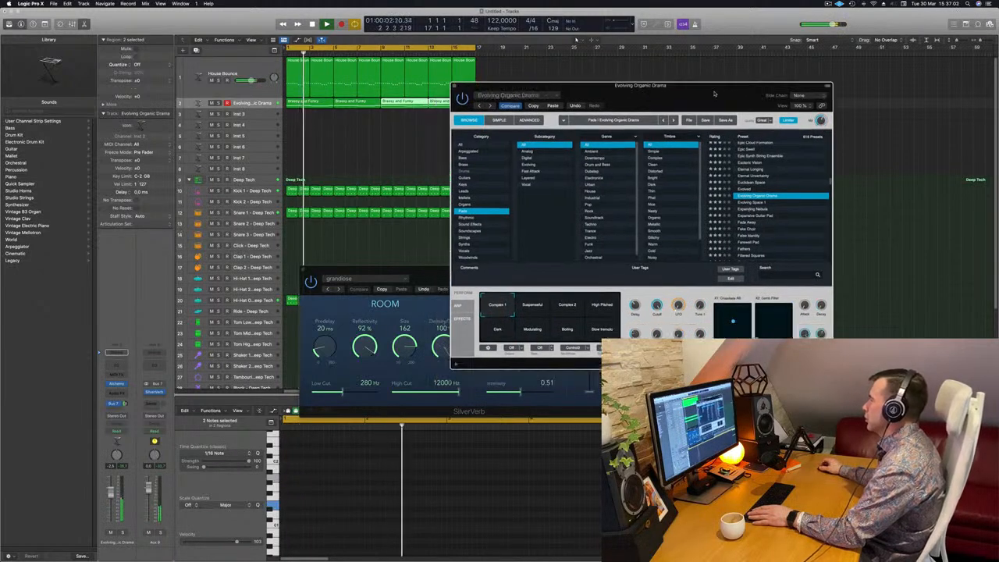
left_click(754, 203)
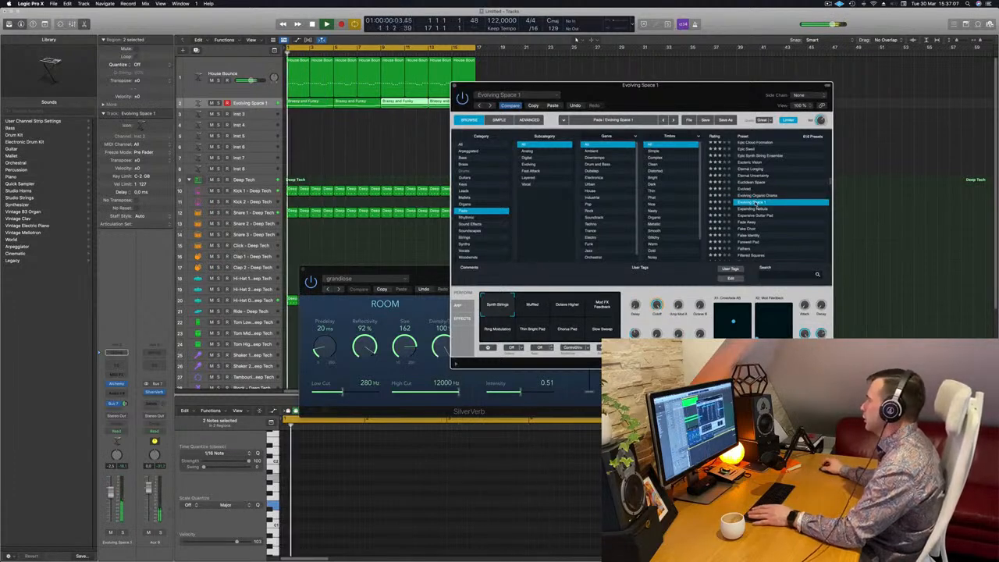
left_click(755, 209)
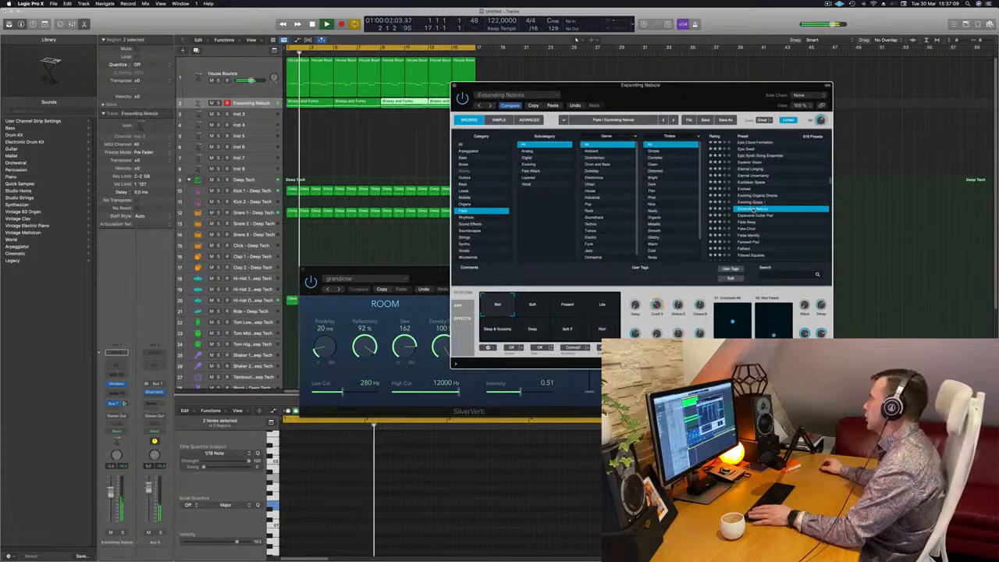
scroll(787, 209, "down", 1)
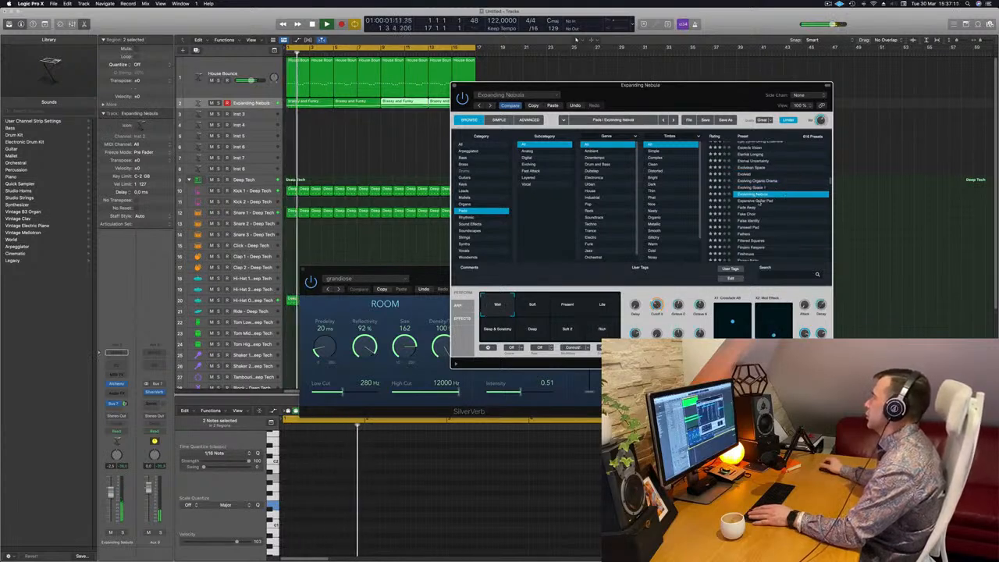
left_click(759, 201)
scroll(757, 203, "down", 1)
left_click(747, 206)
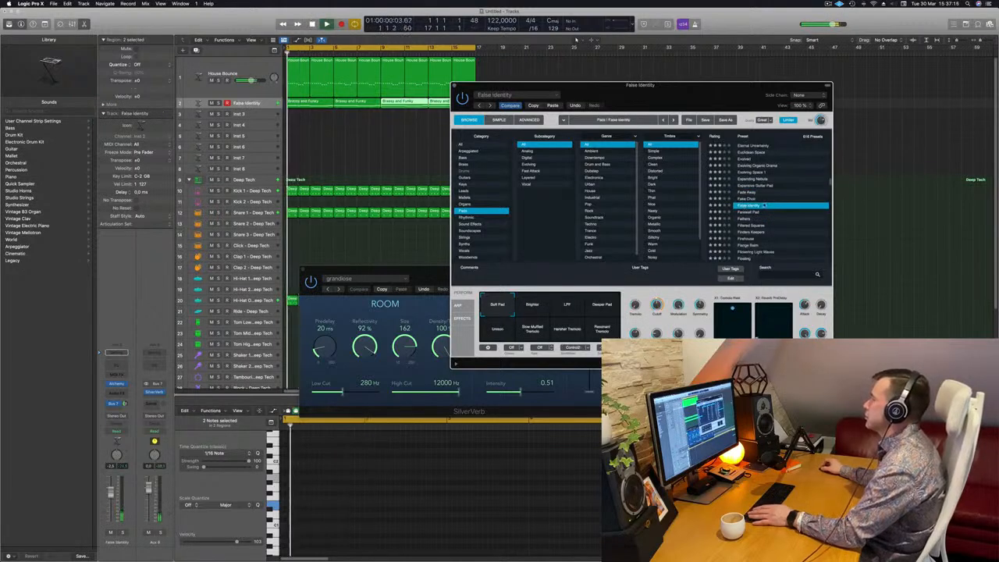
scroll(765, 204, "down", 2)
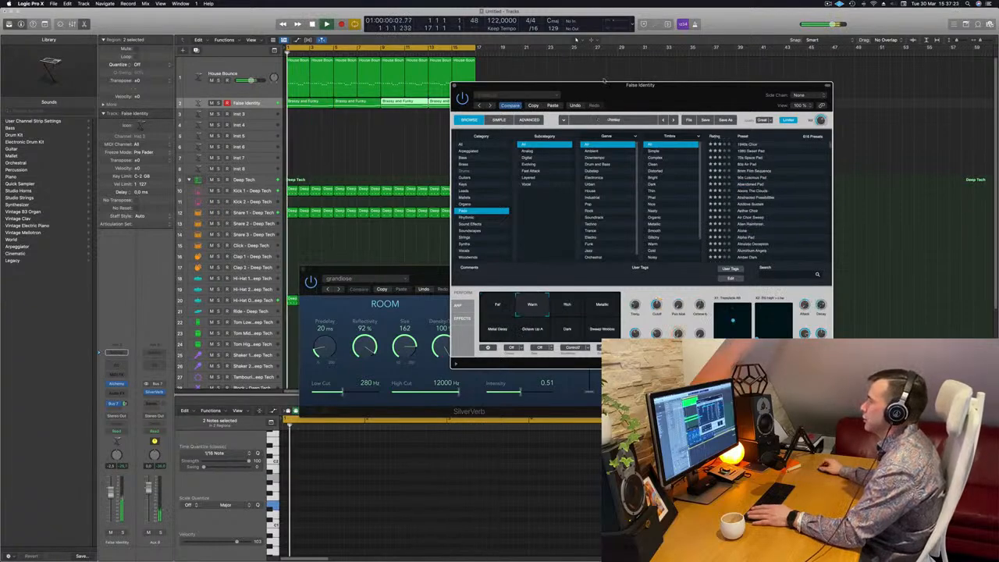
Open the Mixer and the pad channel's compressor, arranging the plug-in windows side by side.
left_click_drag(604, 81, 620, 57)
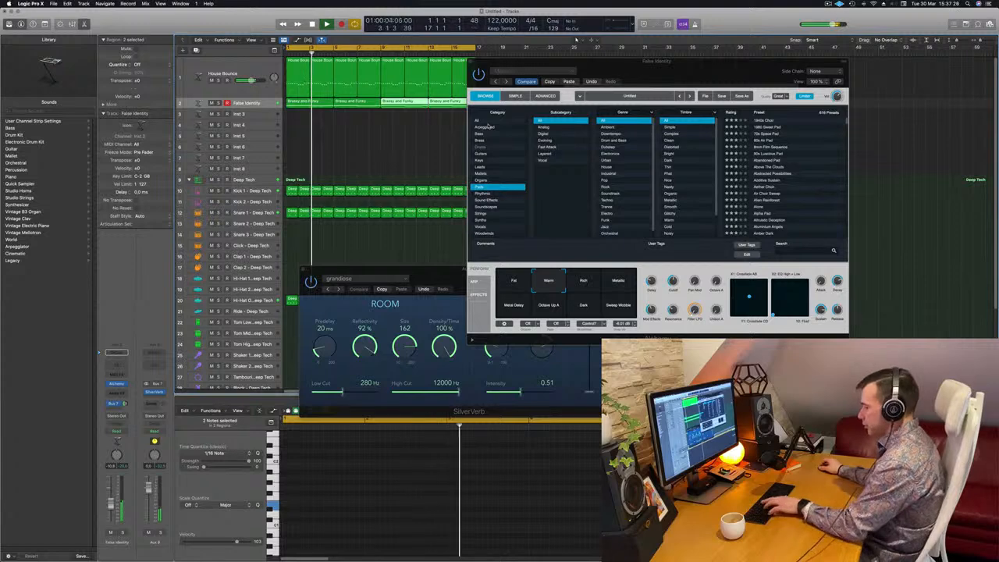
key("x")
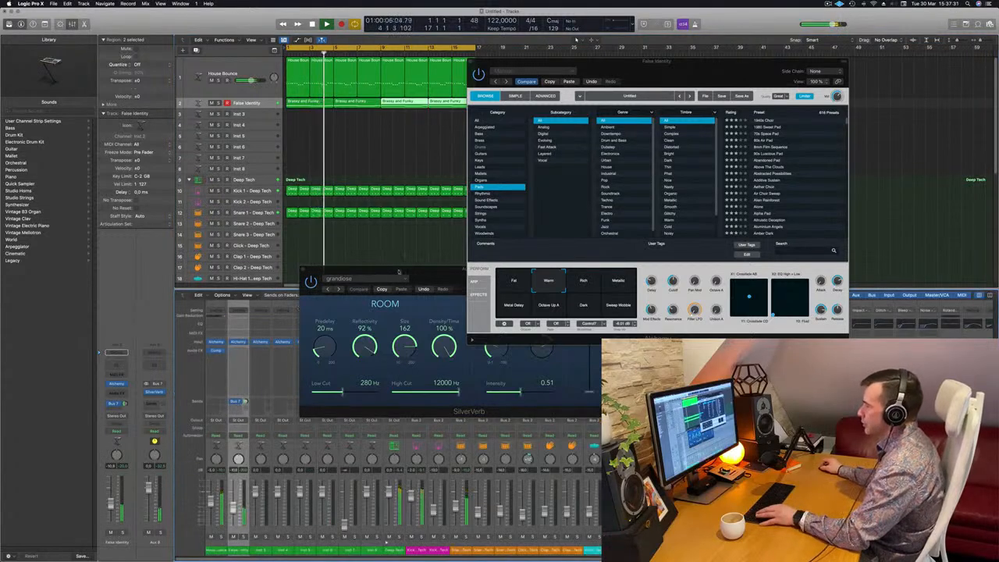
left_click_drag(399, 272, 816, 252)
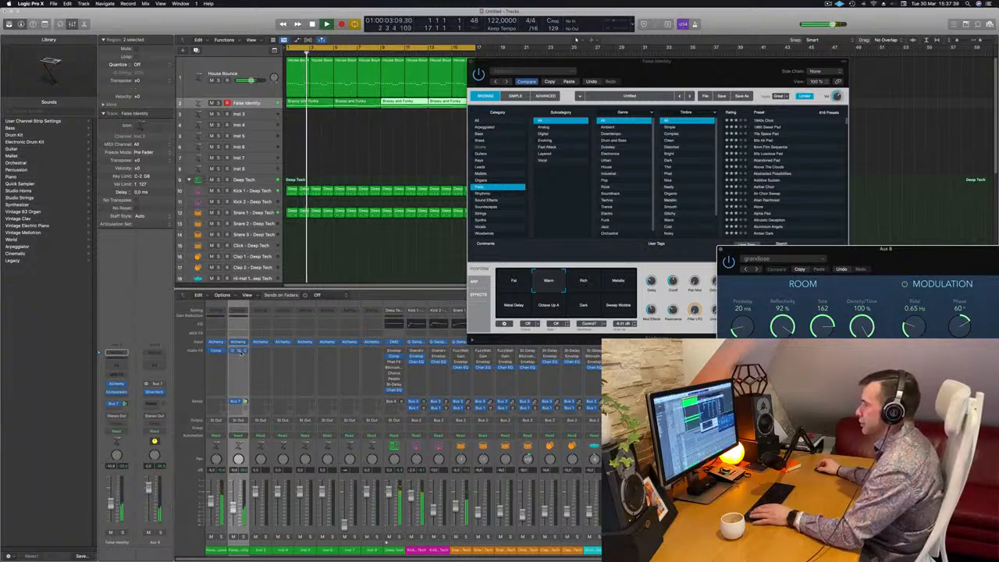
left_click(239, 351)
left_click_drag(520, 144, 927, 265)
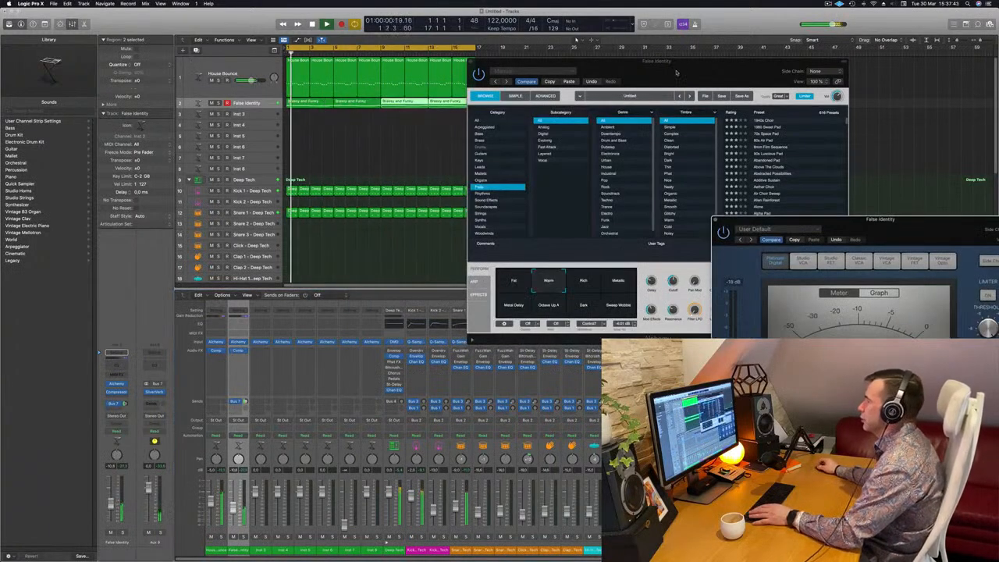
left_click_drag(678, 71, 628, 104)
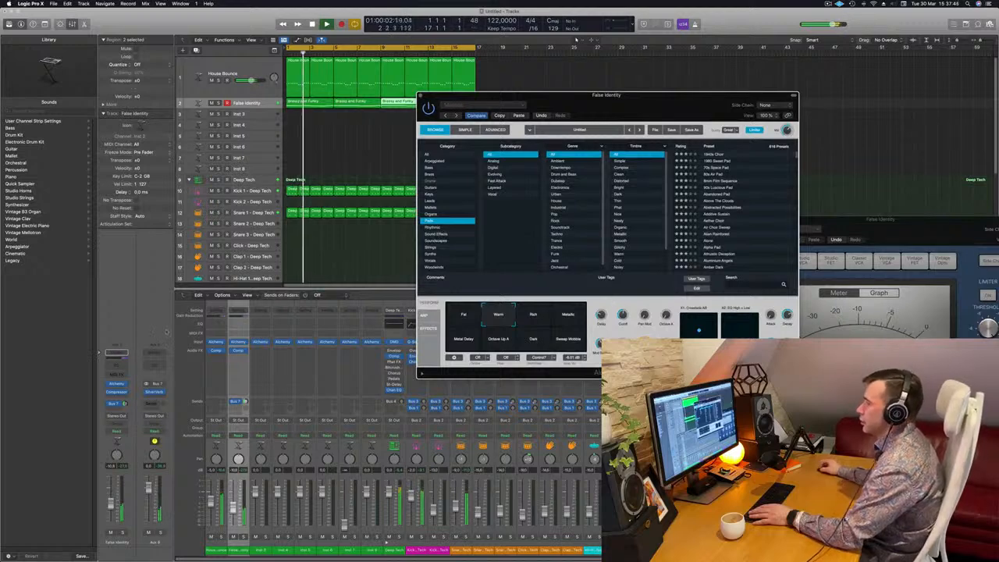
Nudge the pad track's volume fader and an Alchemy knob slightly.
left_click(119, 384)
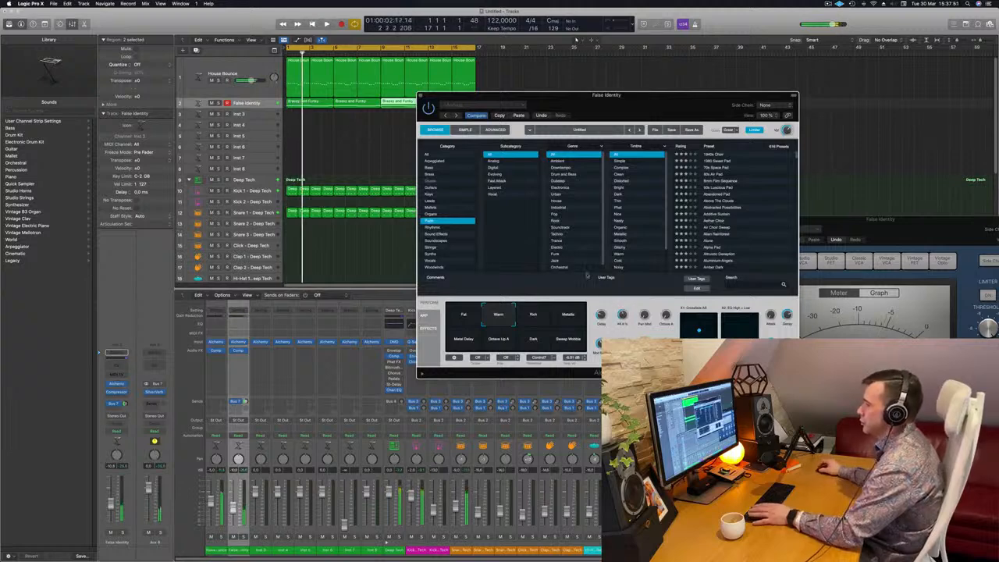
left_click_drag(111, 504, 112, 503)
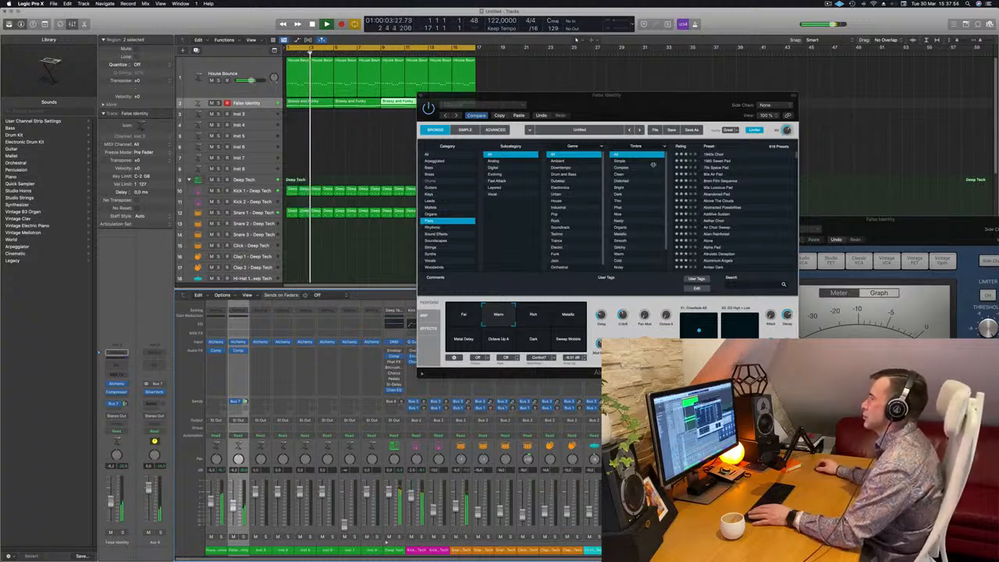
left_click_drag(652, 111, 575, 139)
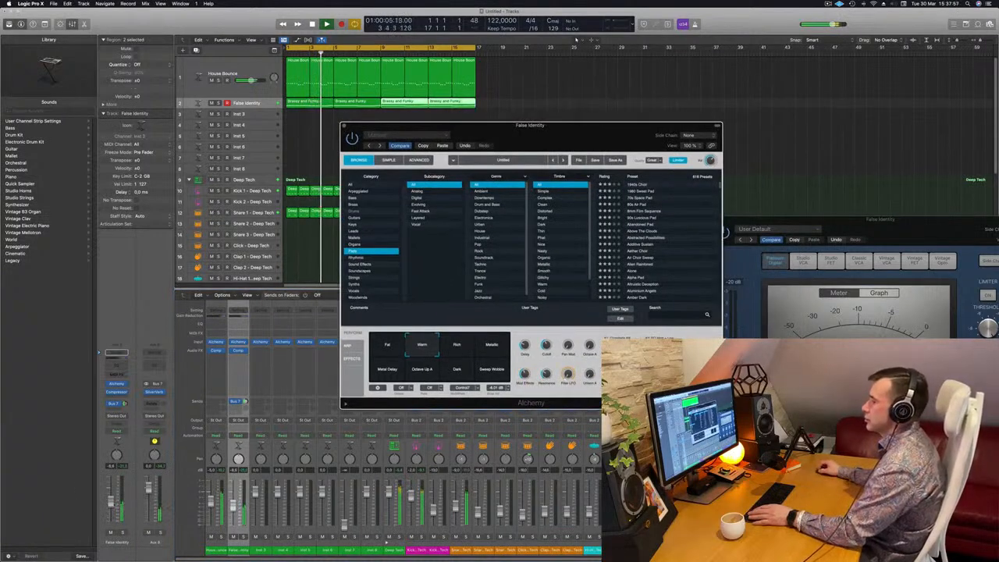
left_click_drag(548, 344, 548, 344)
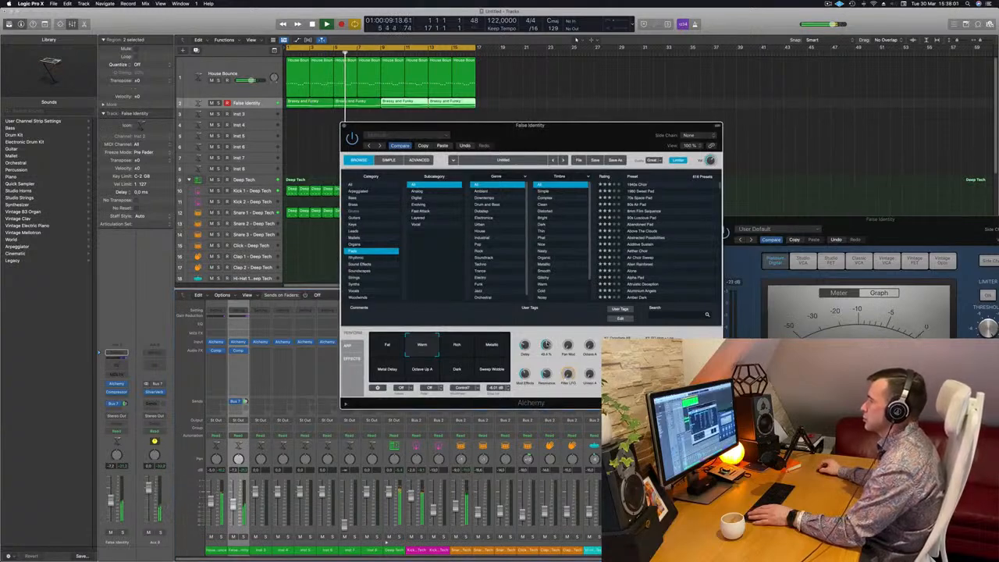
Audition the pad's performance snapshots again, from Rich through Dark, finally settling on Warm.
left_click(466, 349)
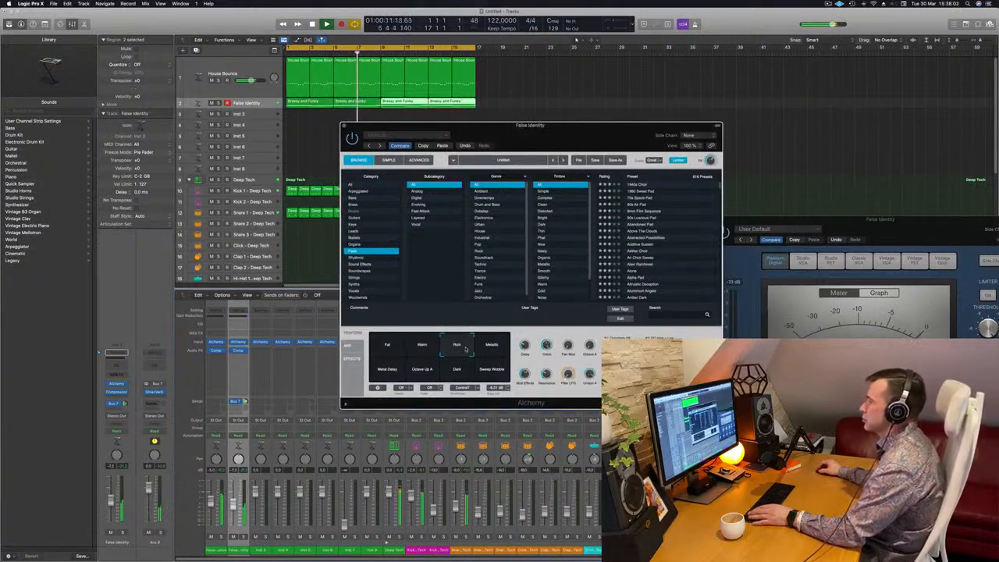
left_click(501, 350)
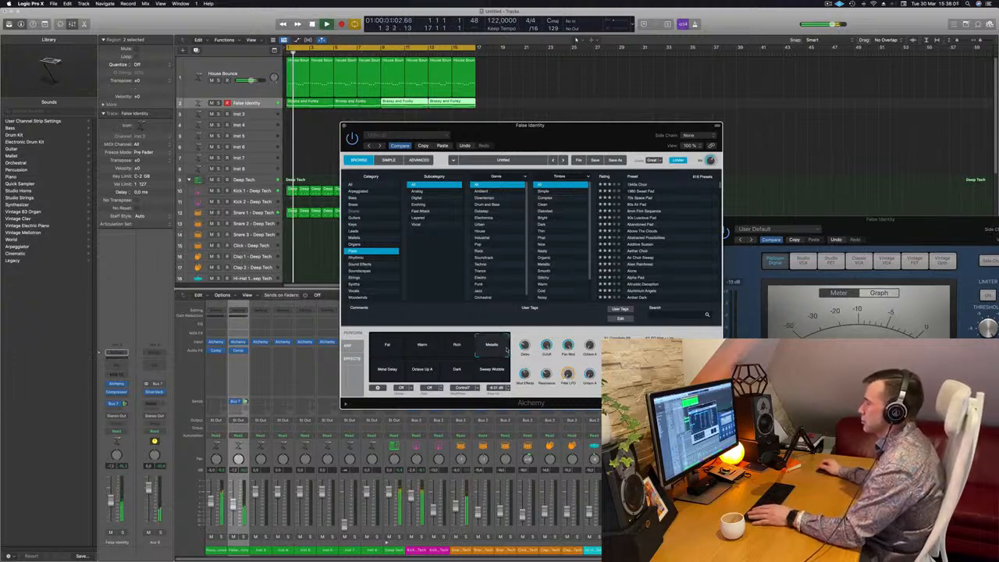
left_click(399, 373)
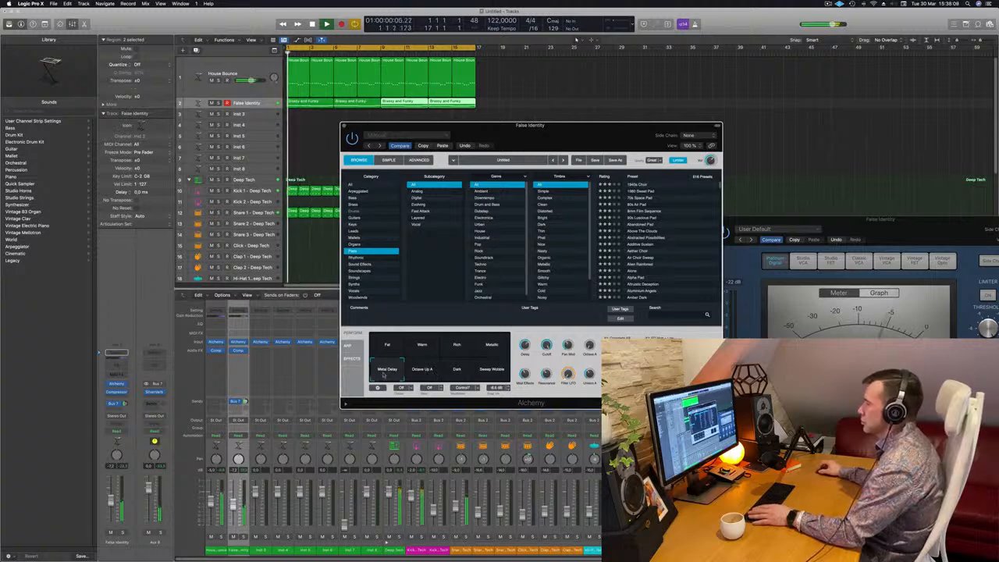
left_click(423, 374)
left_click(454, 374)
left_click_drag(460, 377, 480, 379)
key("space")
left_click(386, 360)
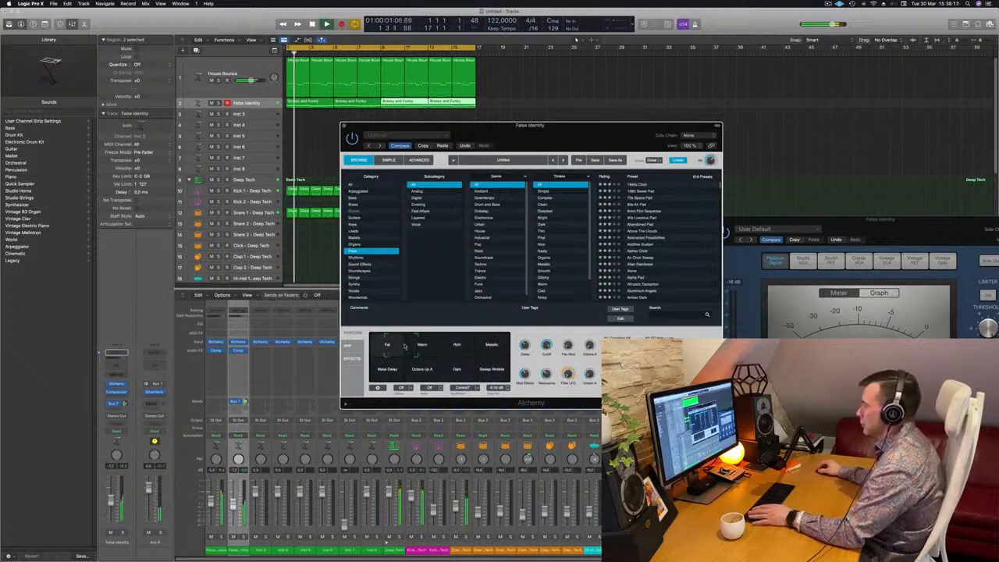
left_click_drag(403, 346, 412, 346)
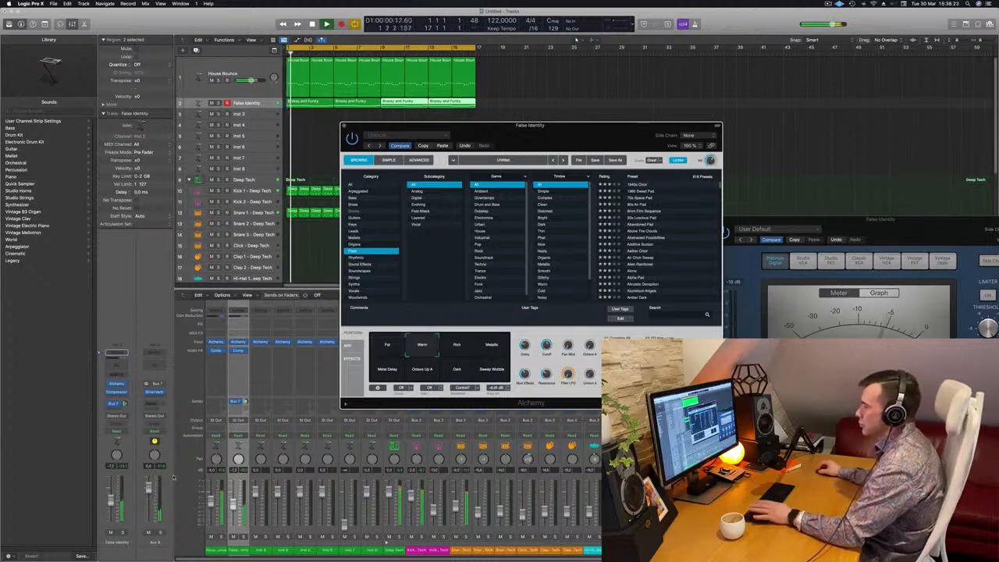
Nudge the pad's volume fader slightly and close the Alchemy window.
left_click_drag(111, 505, 111, 506)
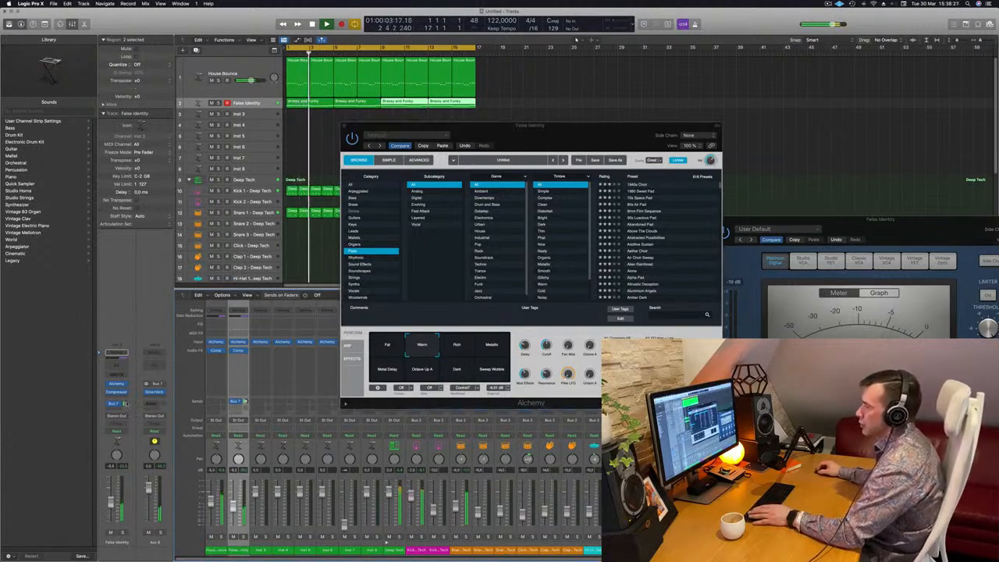
left_click_drag(572, 125, 528, 133)
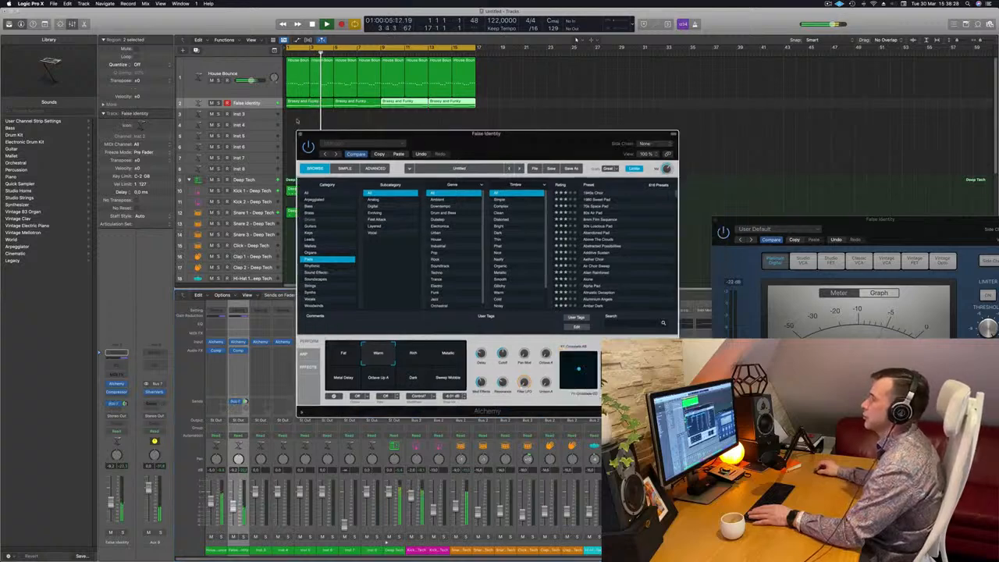
left_click(299, 134)
Select the Inst 3 track and zoom it to a taller height.
left_click(250, 116)
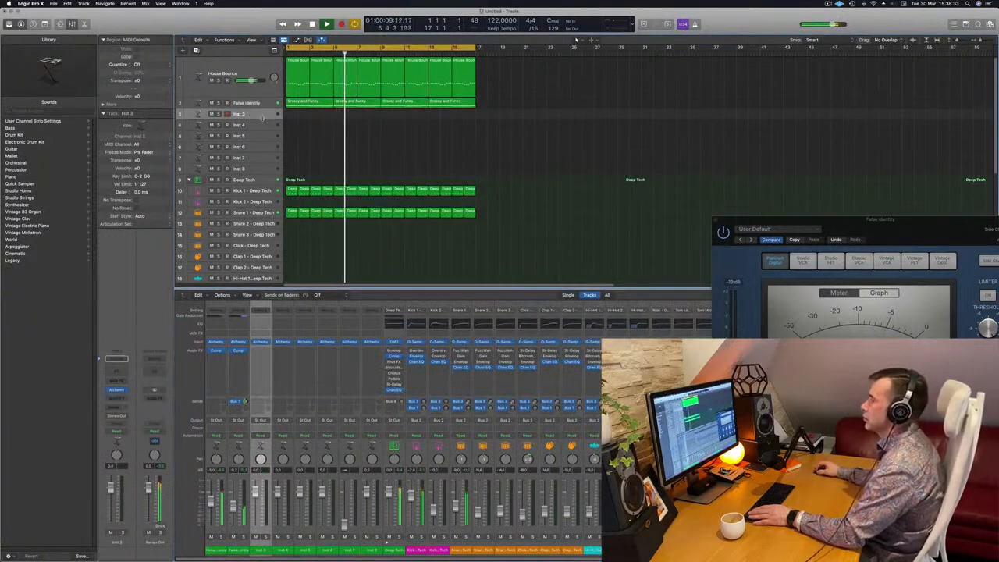
key("ctrl+alt+z")
key("space")
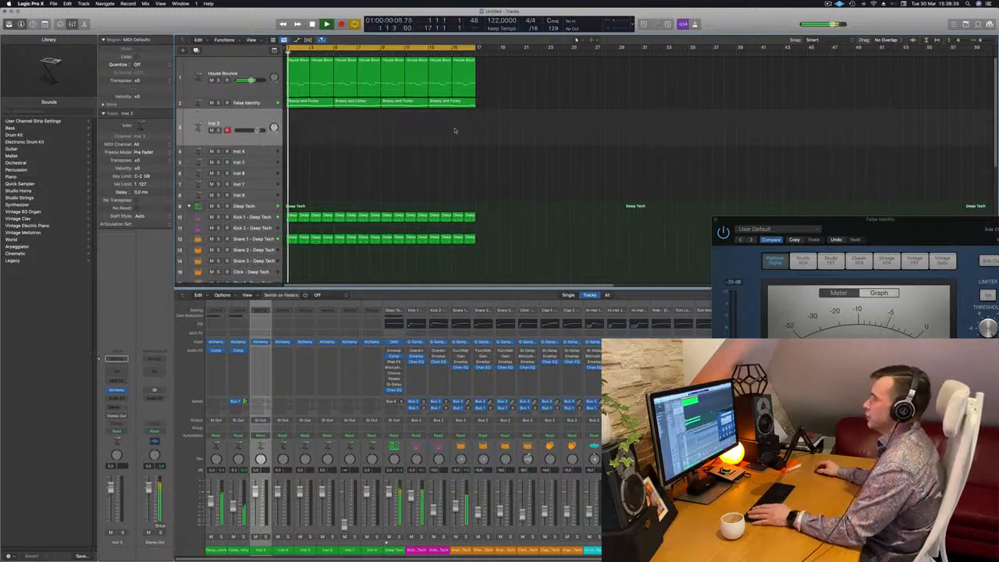
Copy the first open hi-hat region onto the Tom Low track and select that track.
scroll(457, 128, "down", 5)
scroll(336, 164, "down", 1)
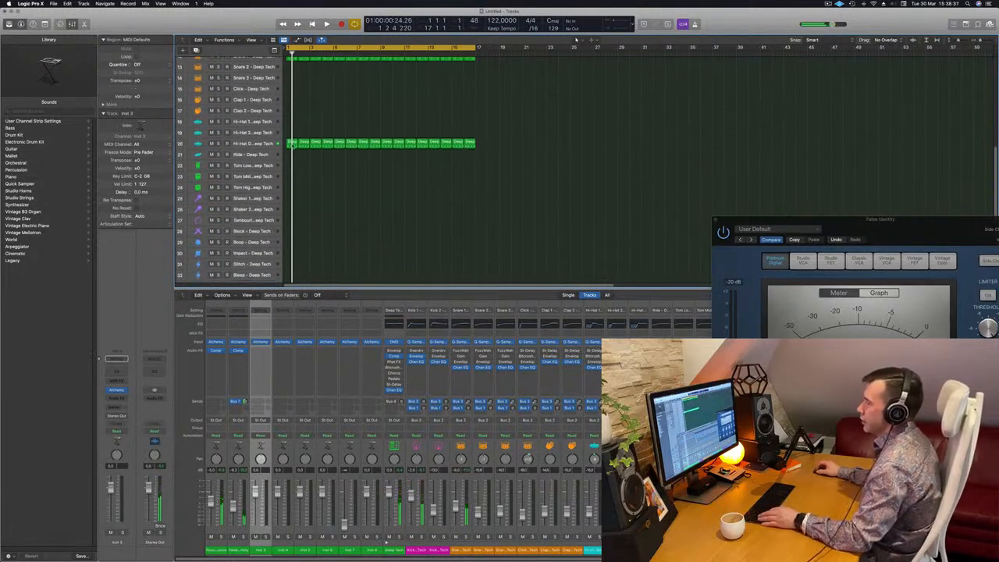
left_click_drag(291, 143, 293, 170)
left_click(268, 165)
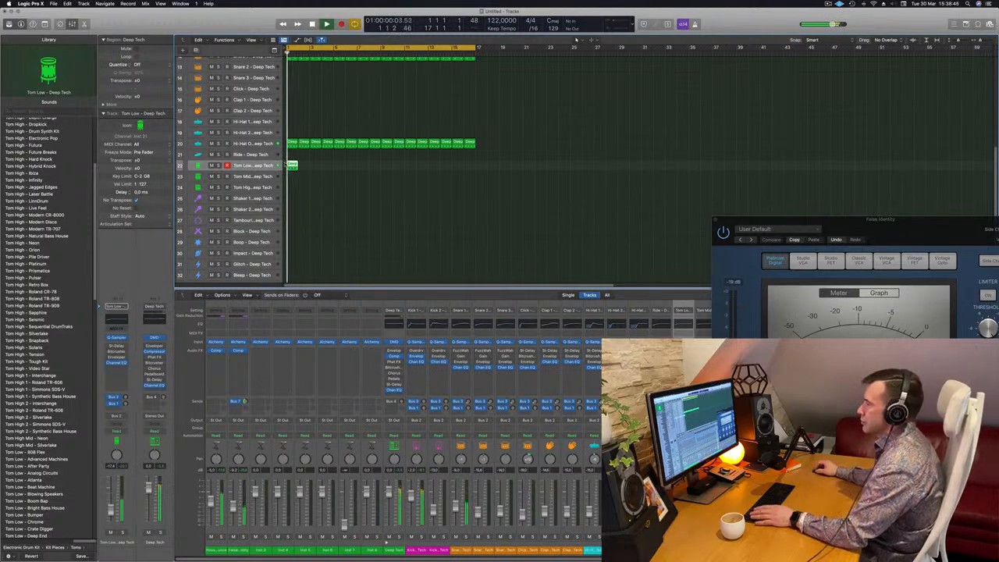
Open the Piano Roll for the Tom Low region and delete one of its notes.
key("p")
key("space")
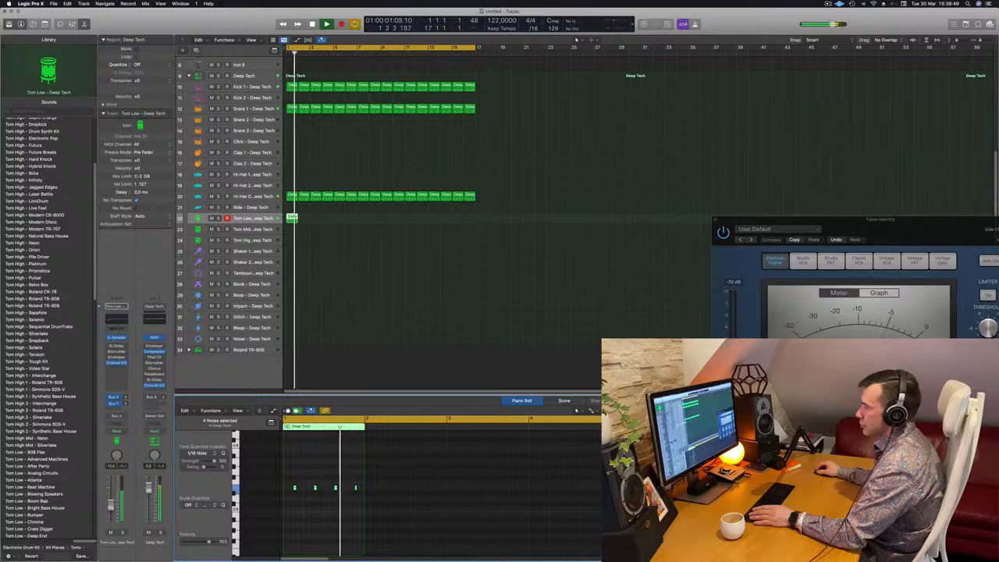
key("space")
left_click(336, 488)
key("space")
key("space")
key("Delete")
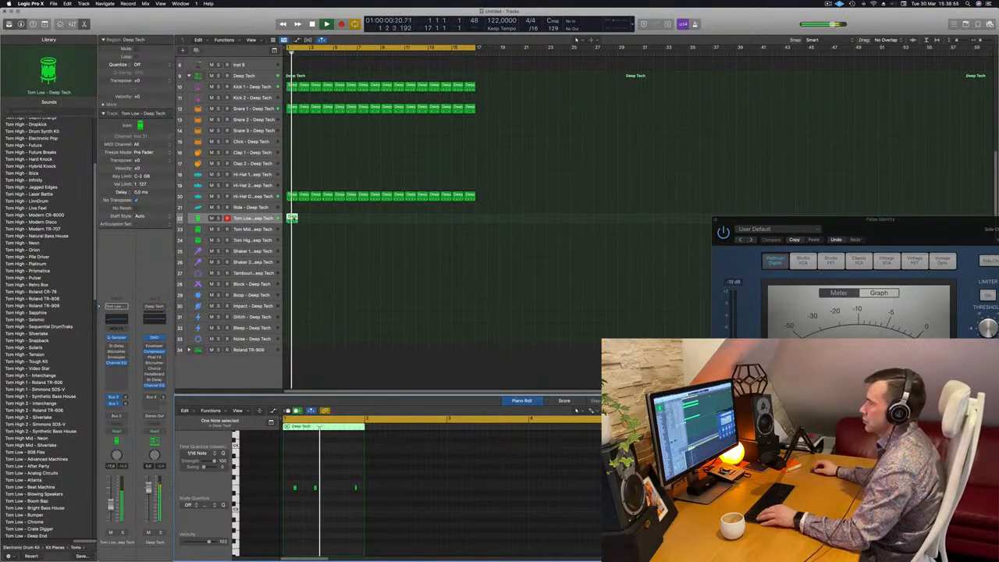
Copy and repeat the Tom Low region to fill all 16 bars.
left_click_drag(293, 218, 358, 219)
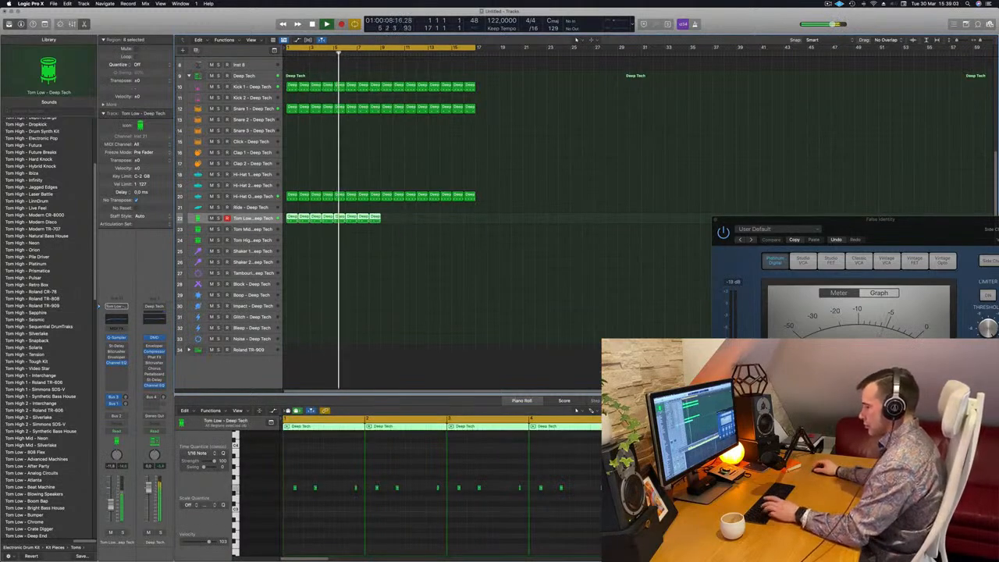
key("super+r")
key("space")
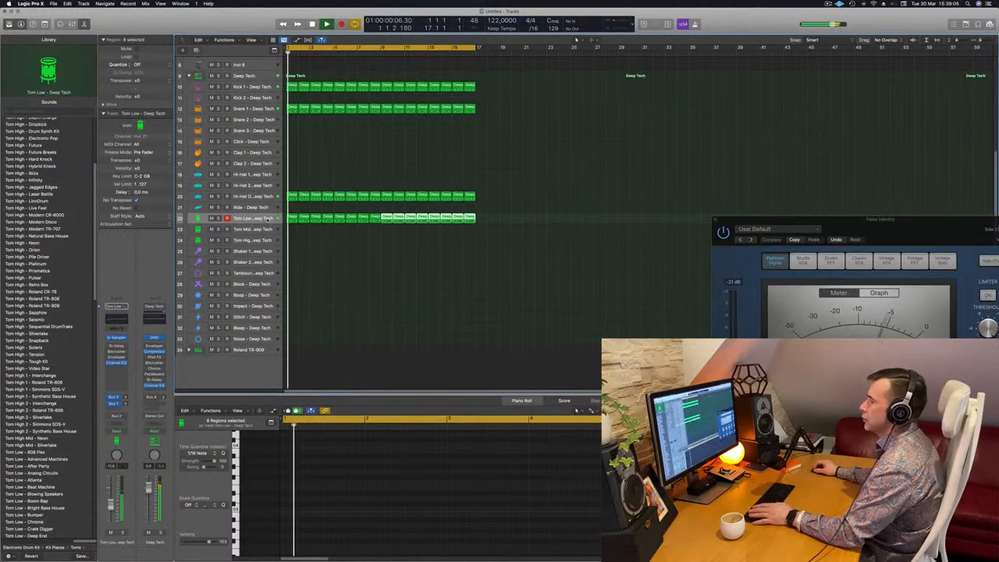
Play back the arrangement with all regions soloed, then remove the solo.
key("super+a")
key("ctrl+s")
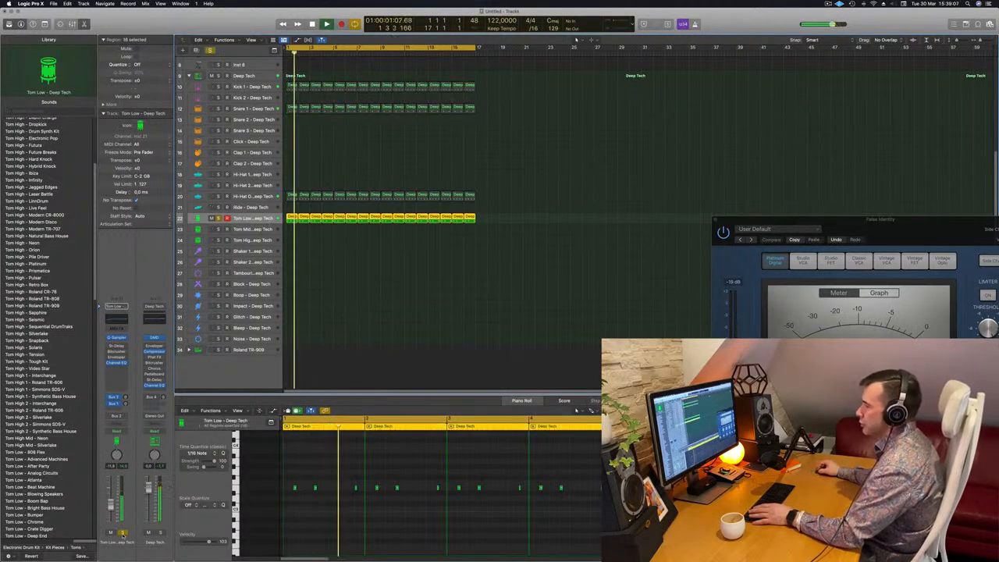
key("ctrl+s")
key("space")
key("space")
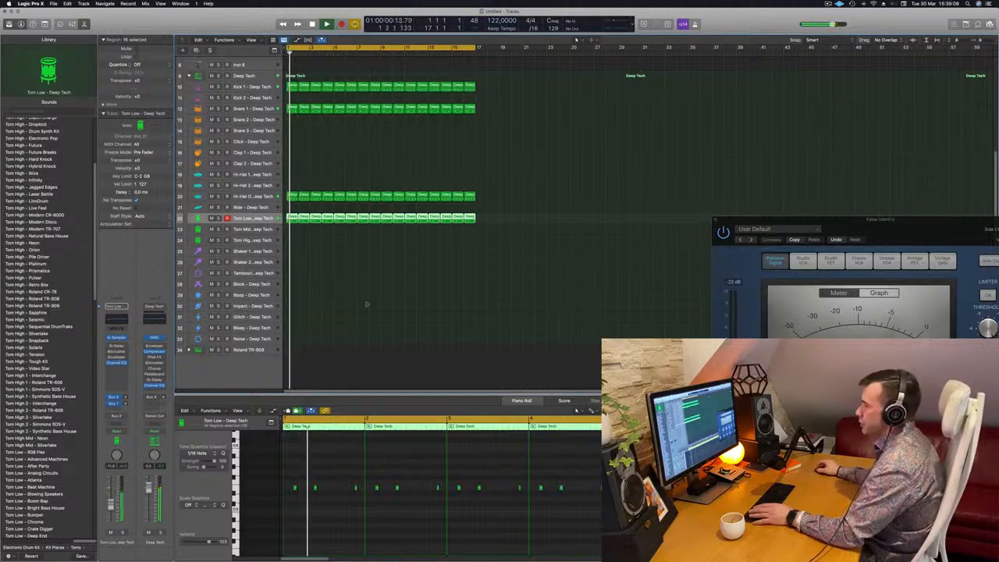
Copy the first Tom Low region onto the Tom Mid track and delete some of its notes.
left_click(309, 227)
left_click(291, 218)
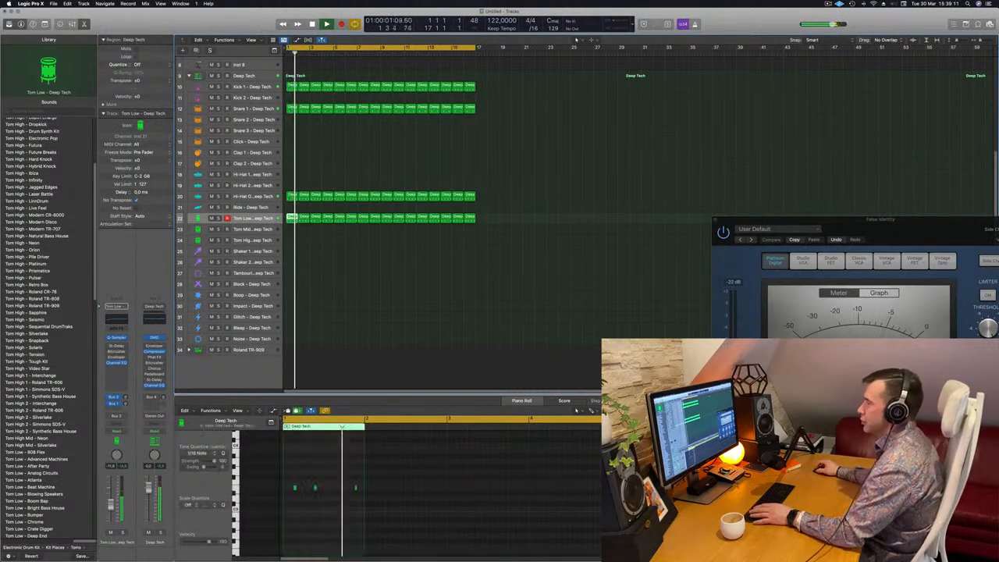
left_click_drag(292, 220, 293, 231)
left_click_drag(333, 466, 389, 515)
key("Delete")
Nudge and transpose the remaining Tom Mid notes to form a new tom pattern.
left_click_drag(348, 474, 276, 504)
key("alt+Right")
key("alt+Right")
key("alt+Right")
key("alt+Right")
key("alt+Right")
key("alt+Right")
key("alt+Right")
key("Return")
left_click_drag(313, 479, 355, 500)
key("alt+shift+Down")
key("alt+shift+Down")
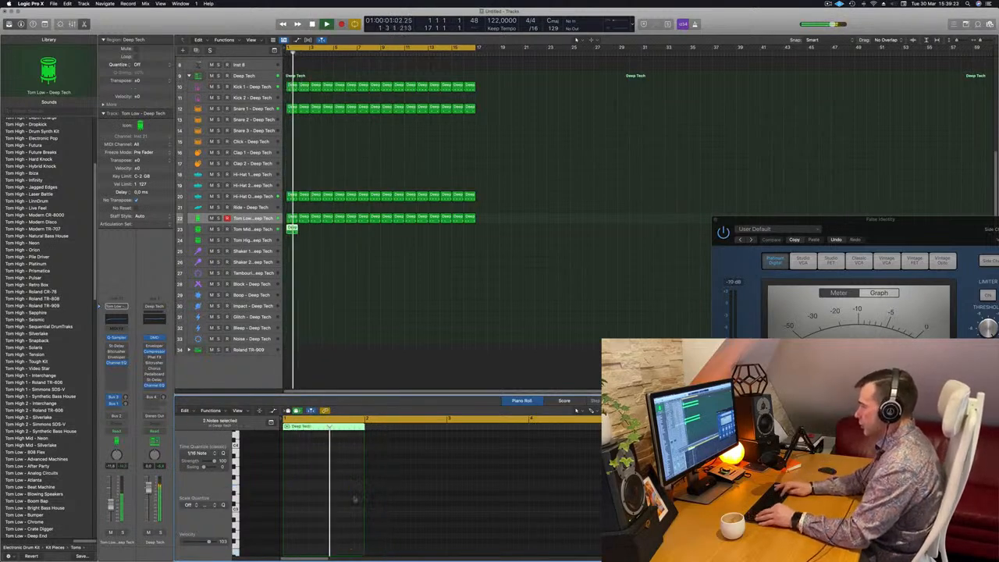
scroll(348, 476, "down", 5)
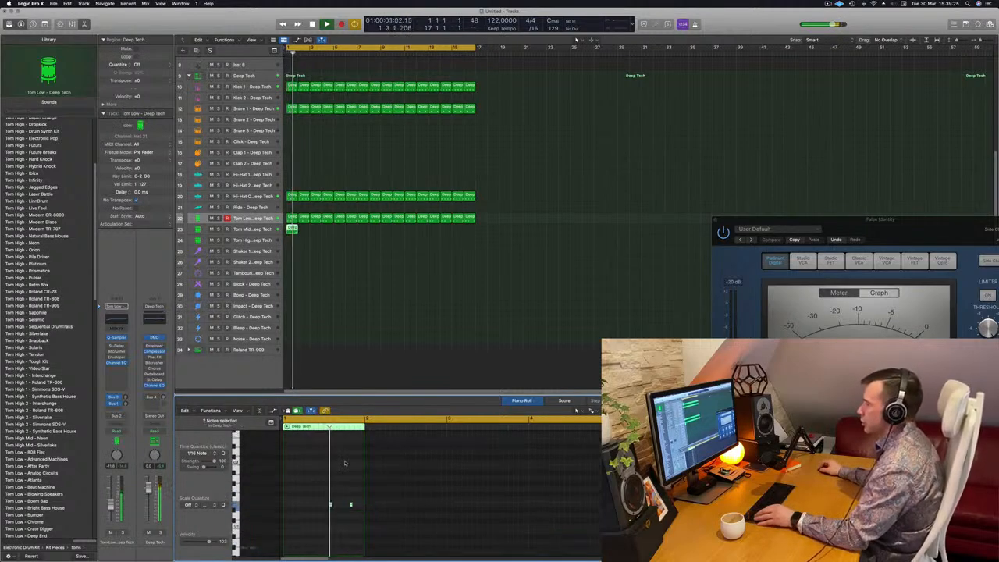
scroll(346, 480, "up", 1)
key("Return")
left_click_drag(343, 479, 367, 500)
key("Return")
key("alt+Right")
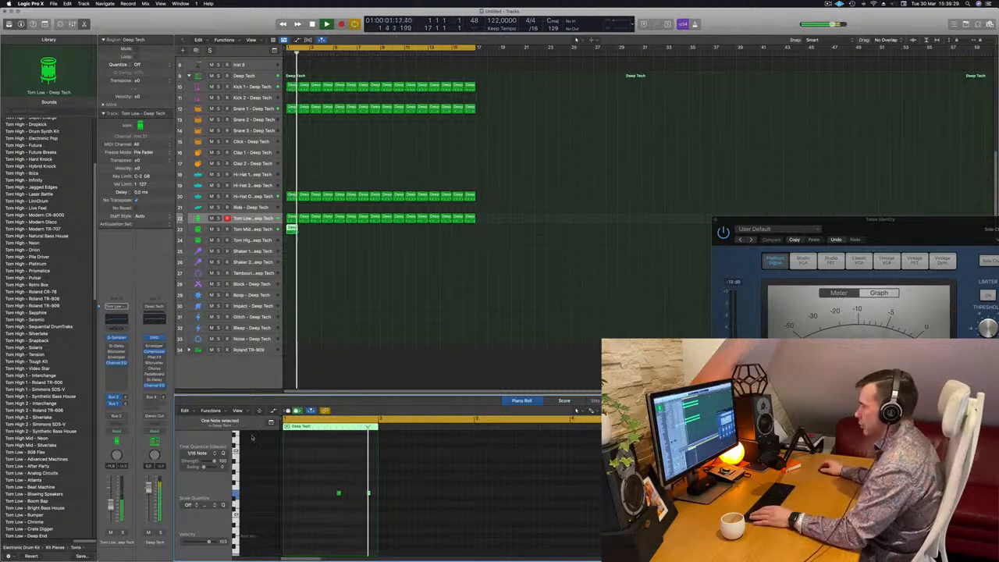
key("Return")
key("Down")
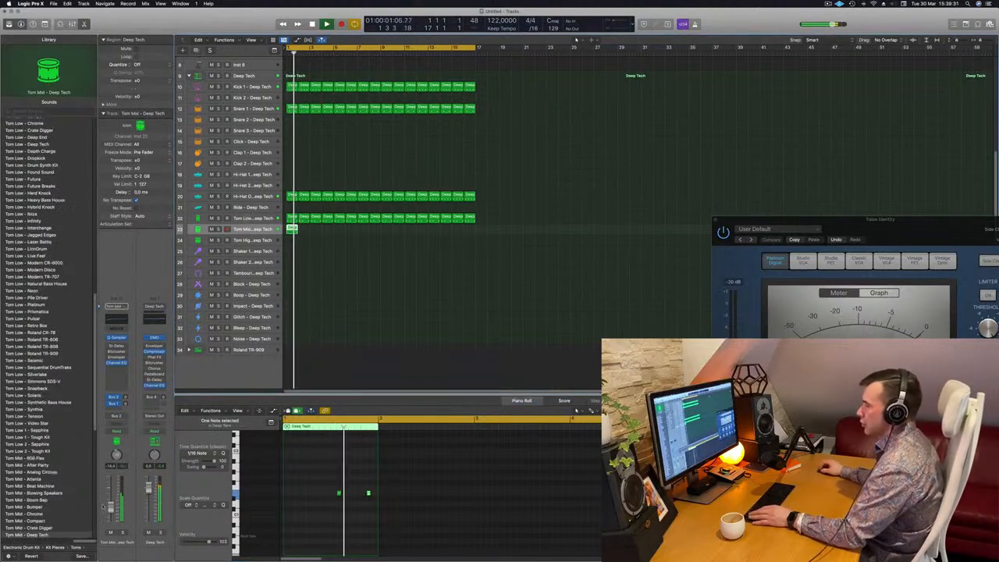
Play the Tom Mid part in solo, then remove the solo.
key("space")
left_click_drag(300, 484, 396, 514)
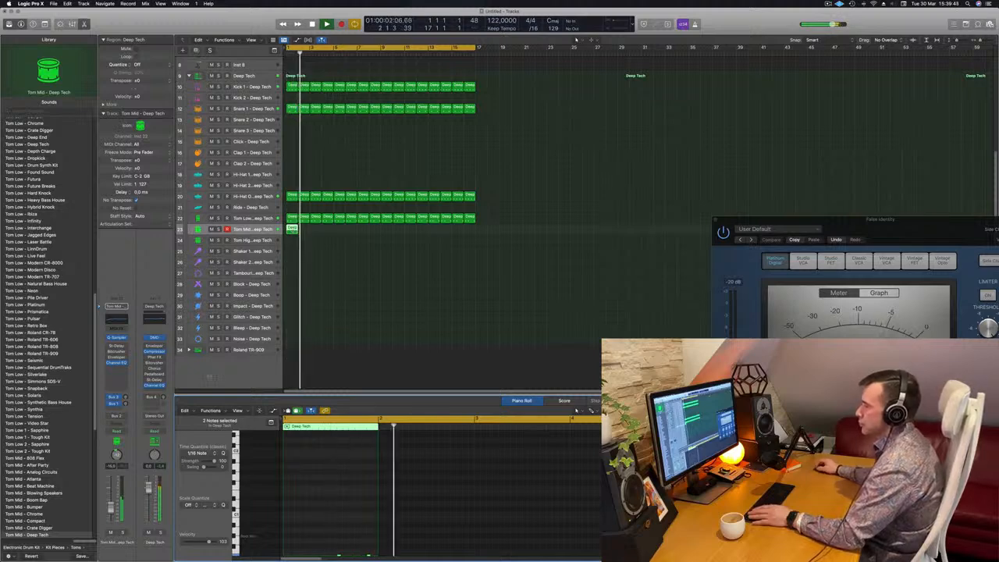
key("s")
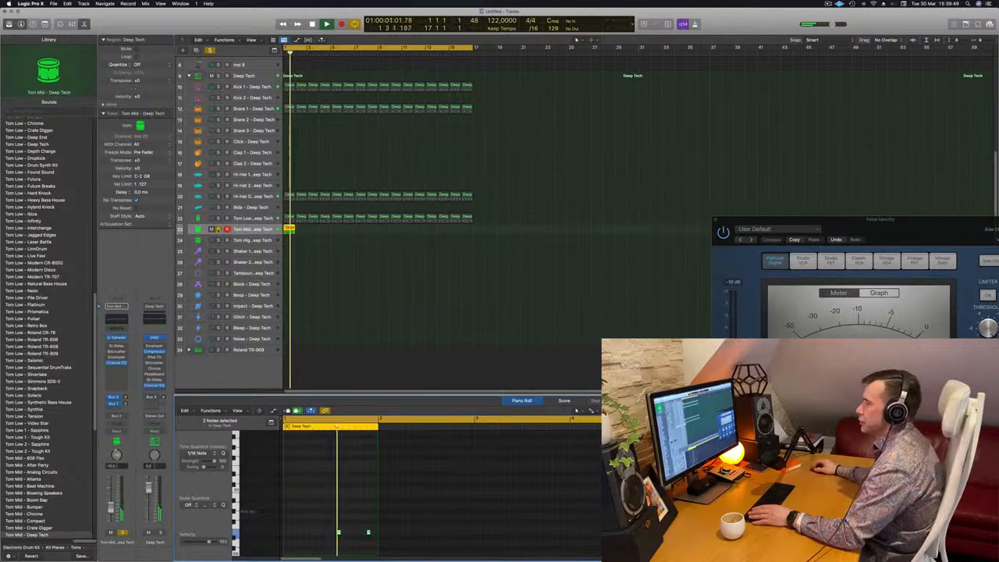
left_click(218, 229)
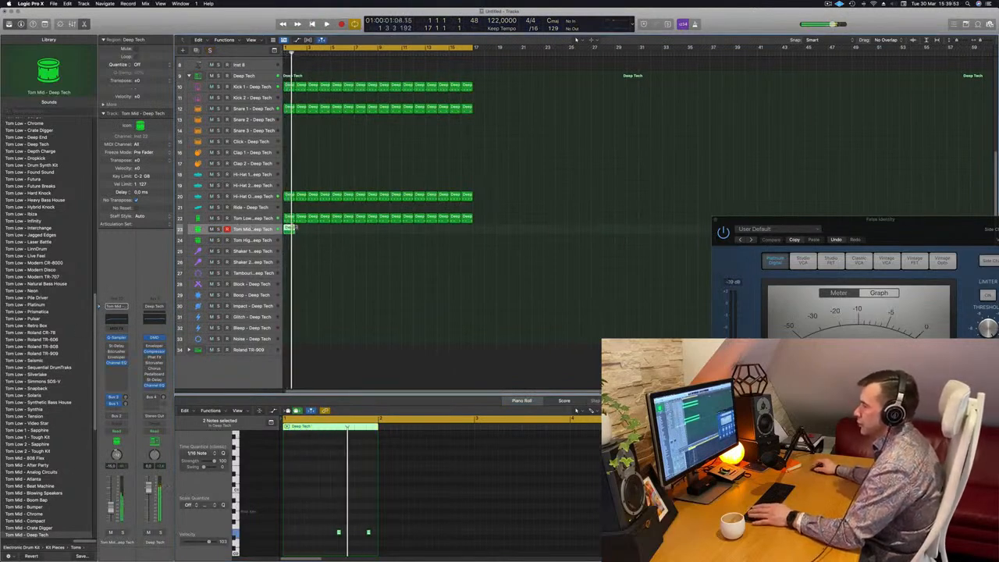
Copy the Tom Mid region onto the Boop track and repeat it across all 16 bars.
left_click_drag(289, 229, 292, 297)
key("space")
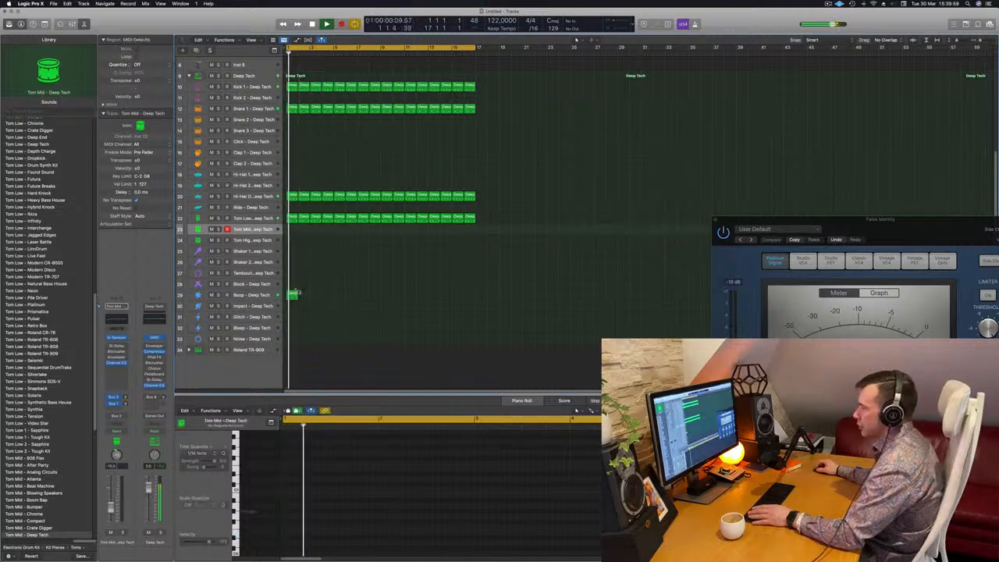
left_click_drag(317, 515, 372, 547)
key("Return")
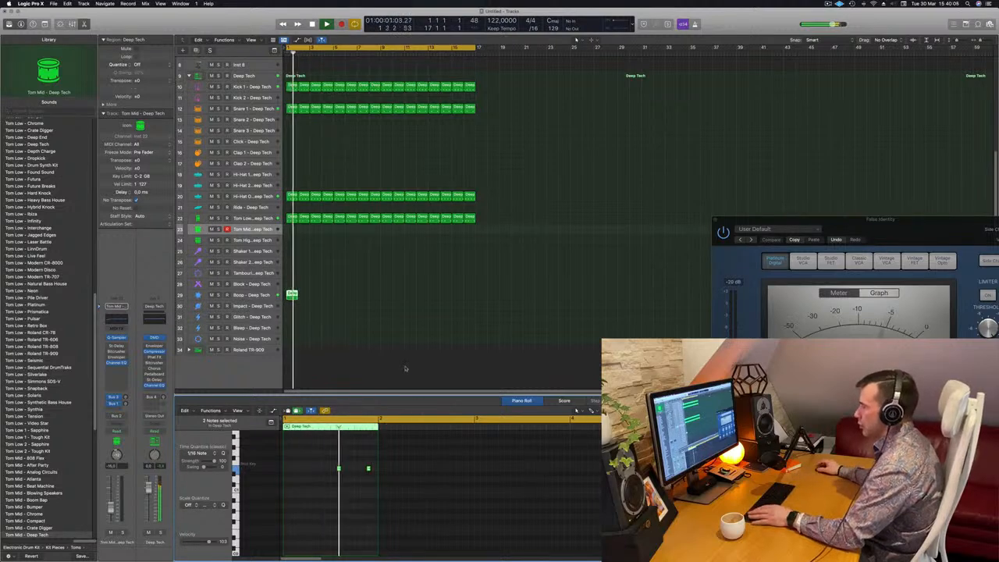
left_click(235, 296)
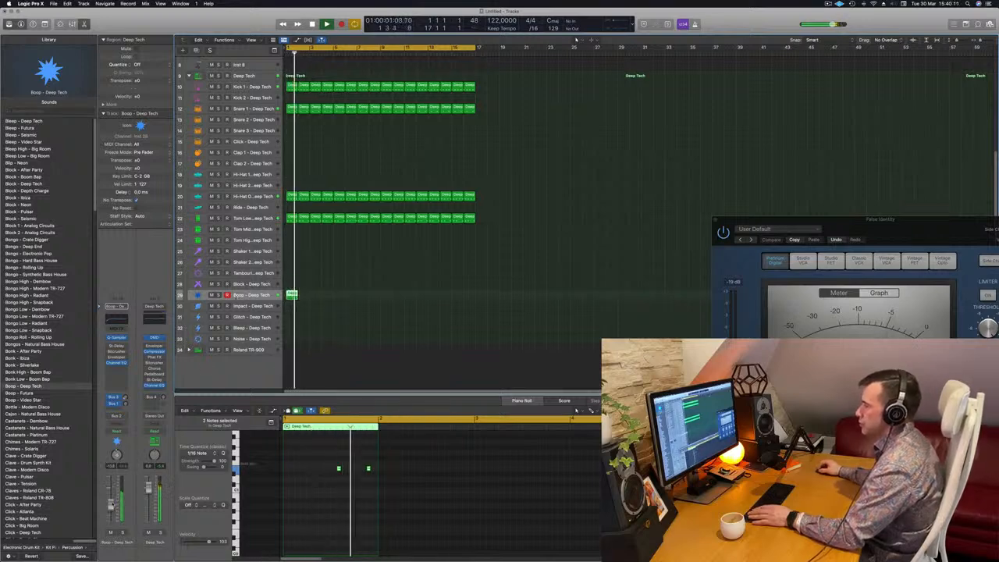
left_click_drag(305, 295, 282, 297)
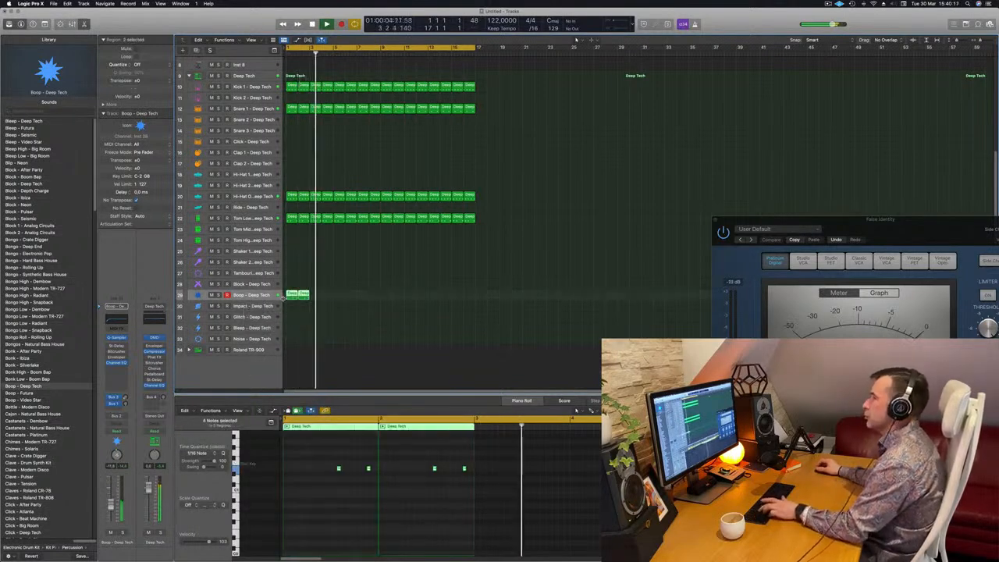
key("super+r")
key("super+r")
key("super+r")
key("super+r")
key("super+r")
key("super+r")
key("super+r")
left_click(545, 230)
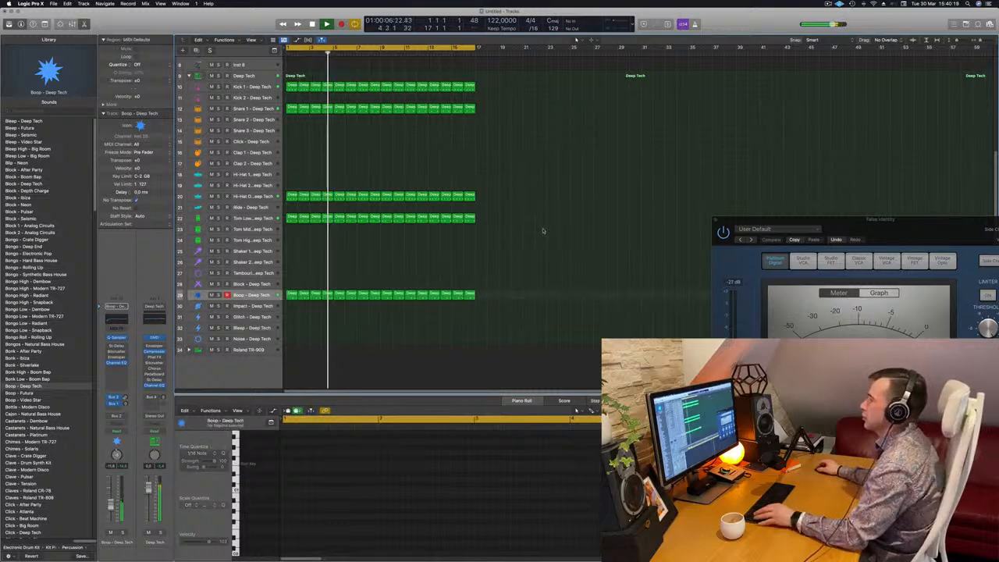
Open the Alchemy instrument on the Inst 3 track.
scroll(543, 230, "down", 5)
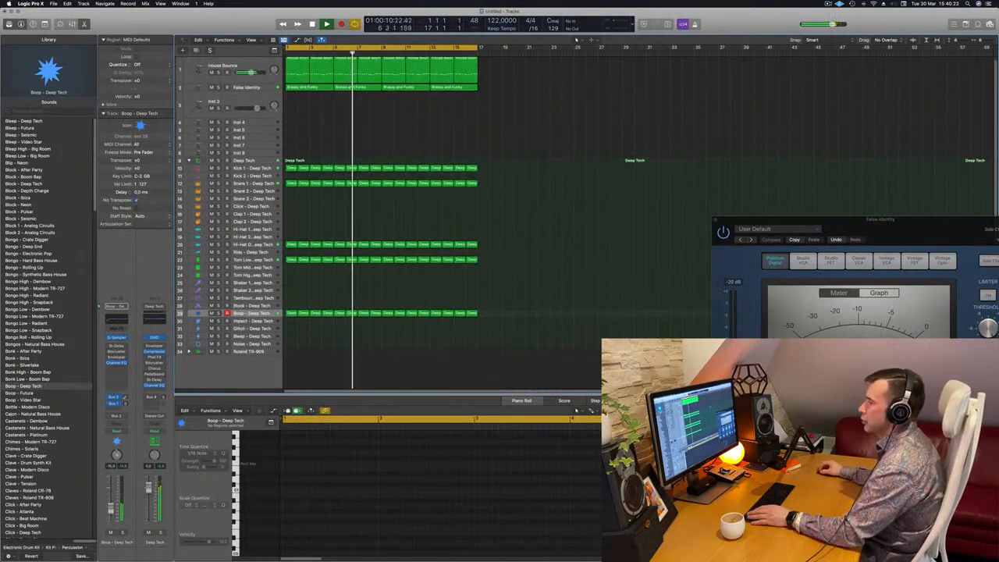
scroll(320, 121, "up", 1)
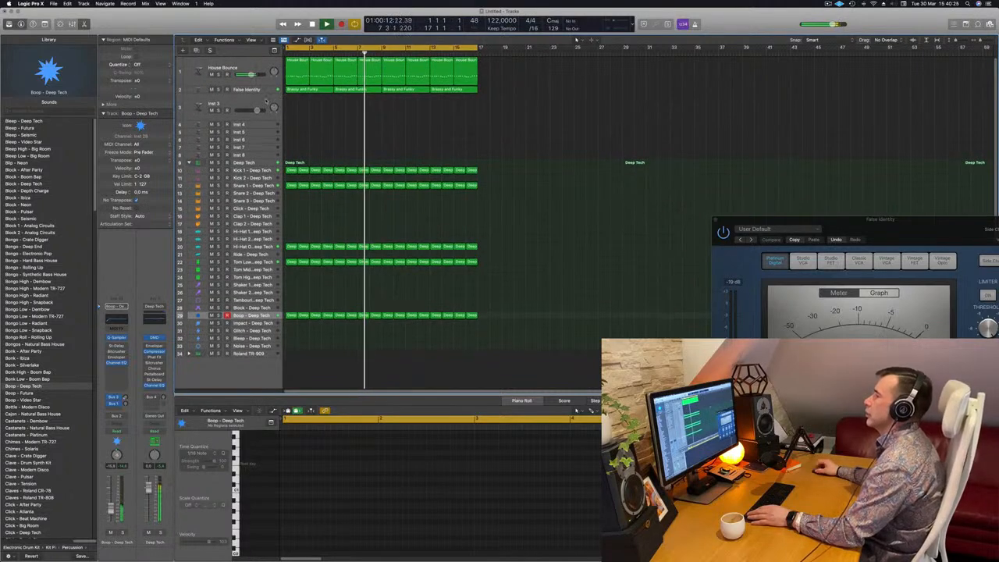
left_click(239, 103)
key("space")
key("Return")
key("space")
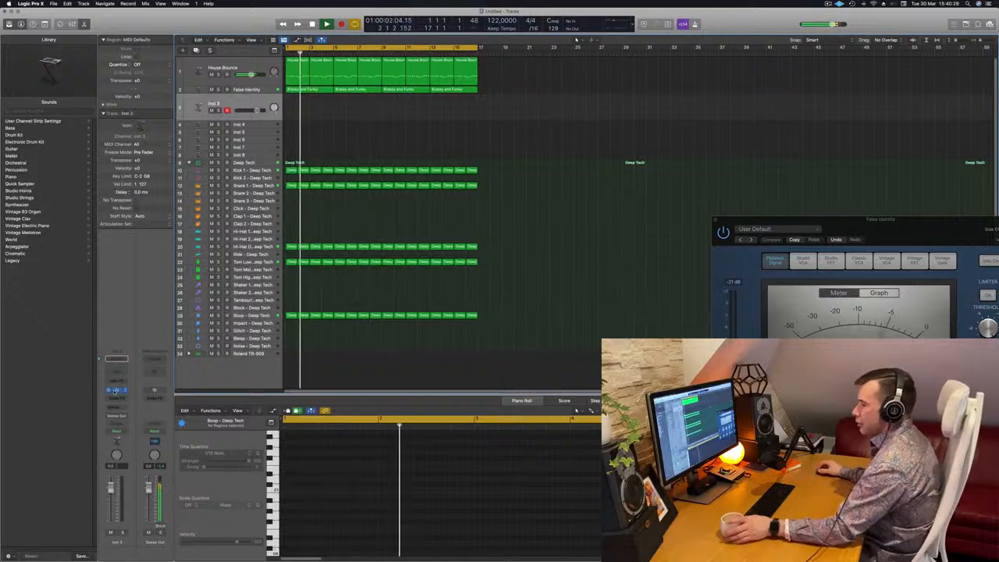
left_click(116, 390)
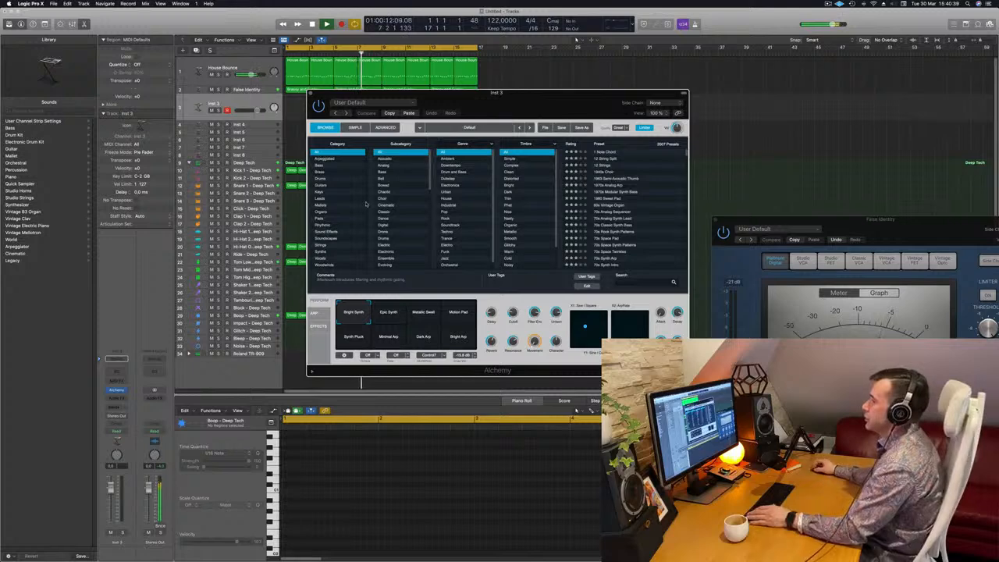
Filter the Alchemy preset browser to the Pads category and Pad Attack subcategory, moving the window aside.
left_click(320, 219)
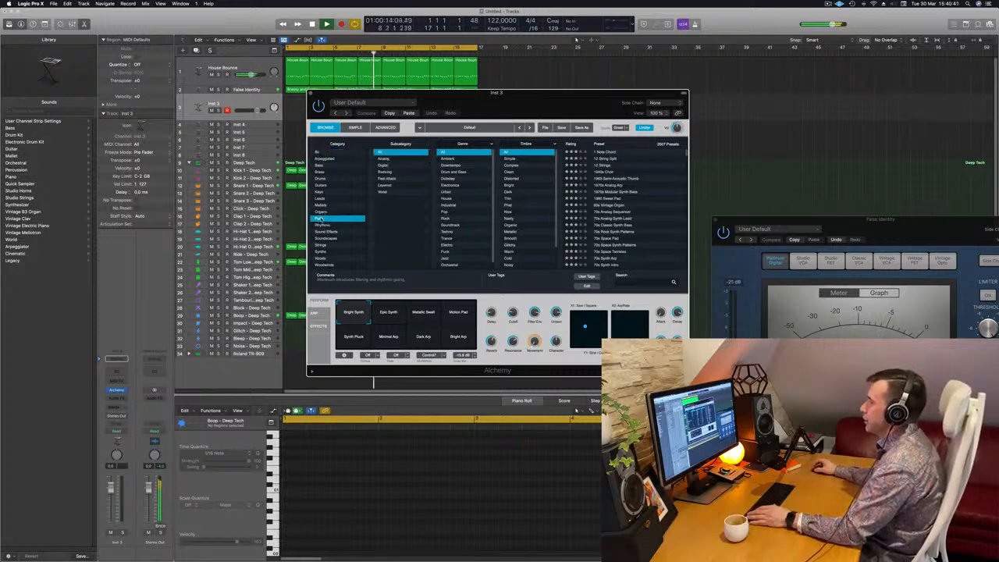
left_click(390, 179)
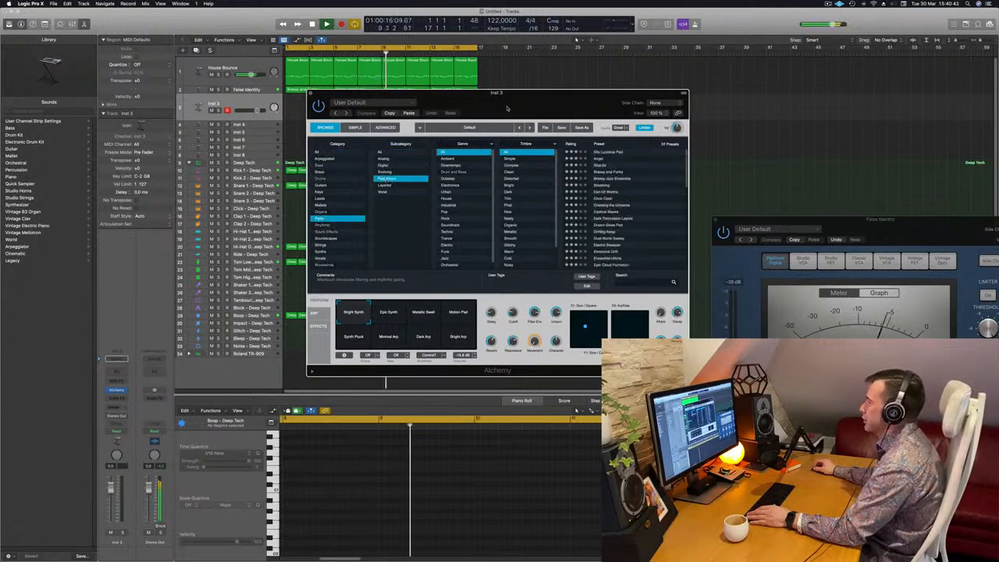
left_click_drag(468, 93, 609, 88)
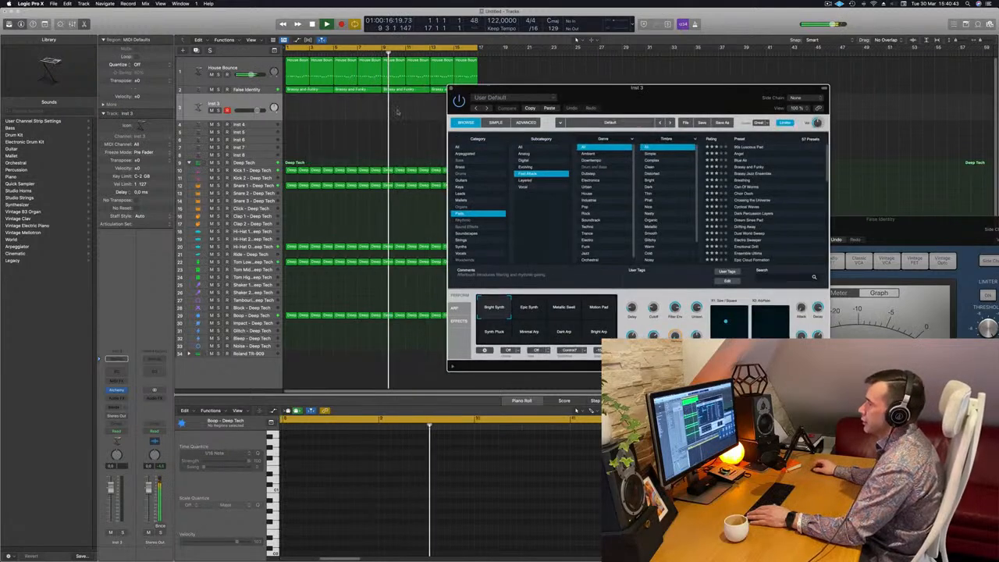
Duplicate the False Identity pad track.
left_click(248, 90)
left_click(196, 51)
key("space")
key("space")
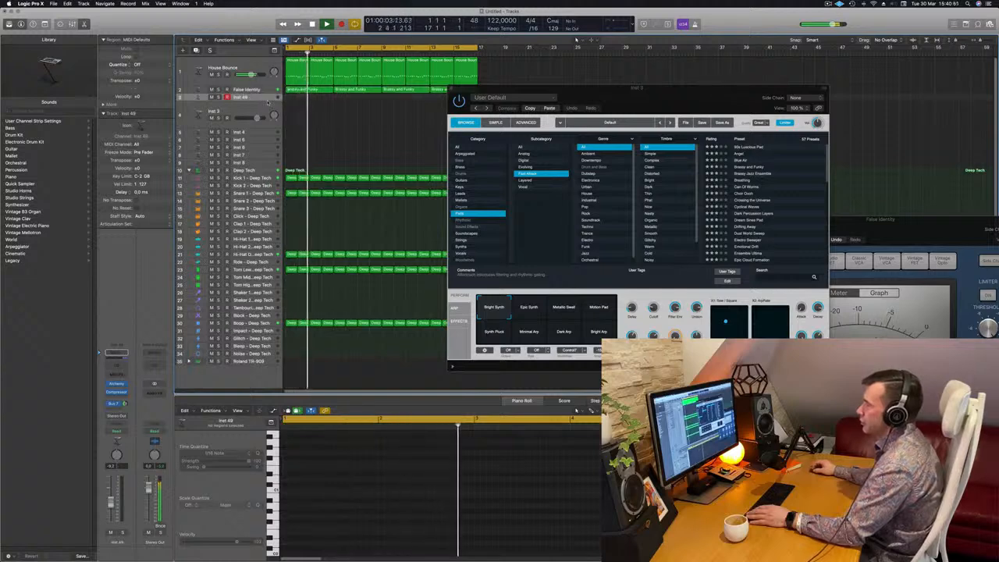
Enlarge the duplicated pad track and open its Alchemy instrument.
left_click_drag(266, 101, 262, 149)
key("space")
key("space")
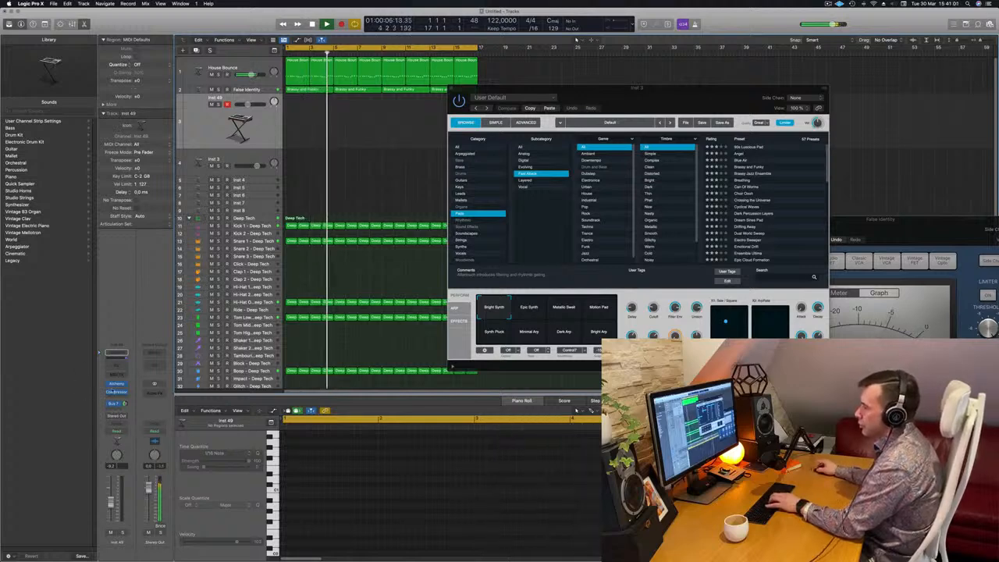
left_click(117, 384)
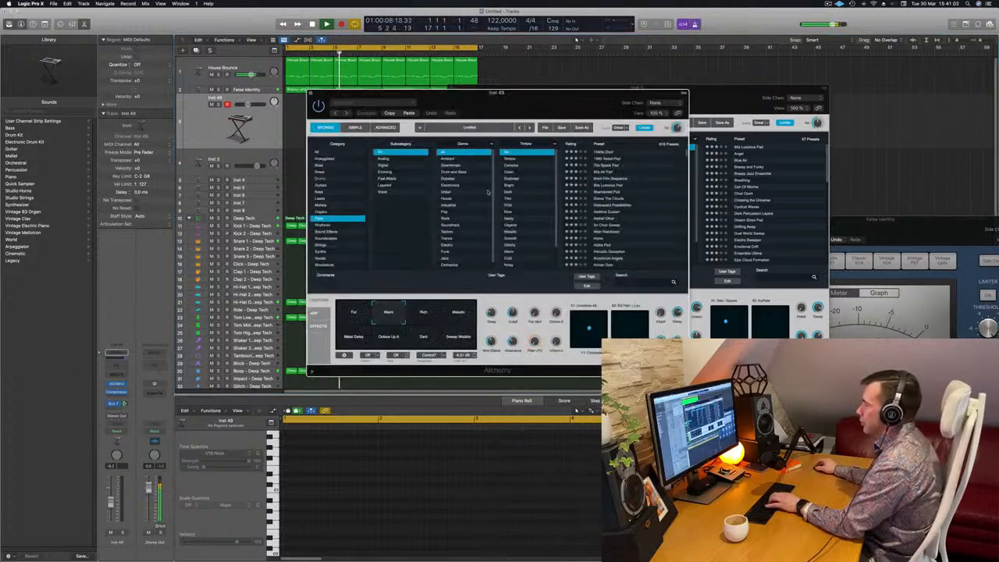
Filter the preset browser to the Pad Attack subcategory, load the Crossing the Universe preset, and move the Alchemy window aside.
left_click(387, 180)
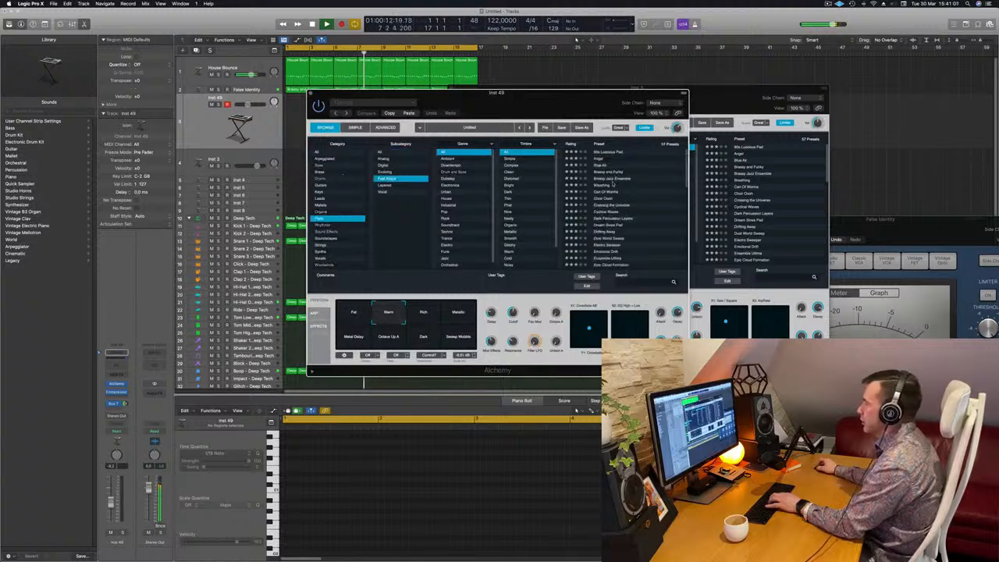
left_click(604, 206)
left_click_drag(559, 97, 703, 110)
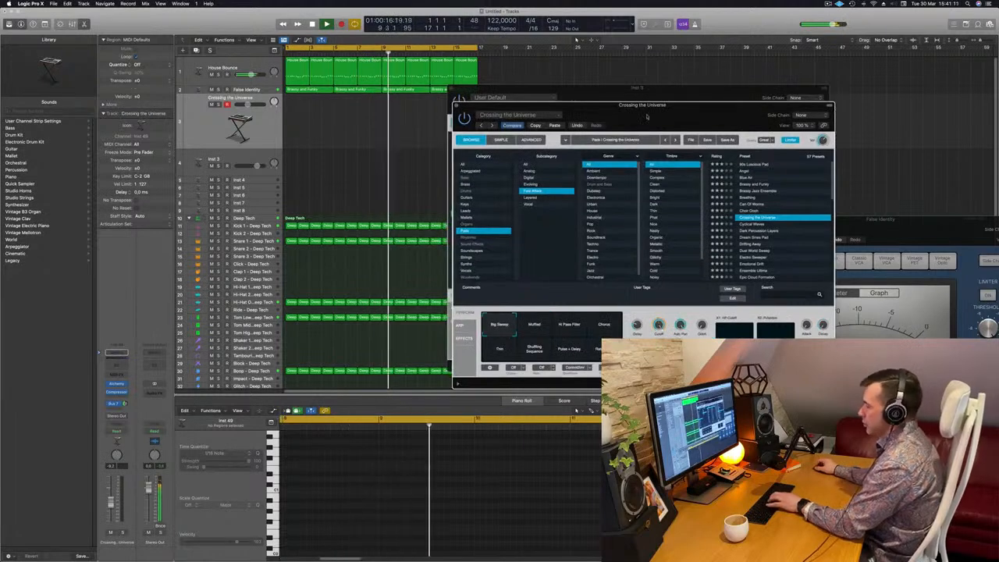
Open Musical Typing and play a few notes to audition the Crossing the Universe pad.
key("super+k")
left_click_drag(761, 86, 907, 124)
key("k")
left_click_drag(768, 105, 623, 161)
key("k")
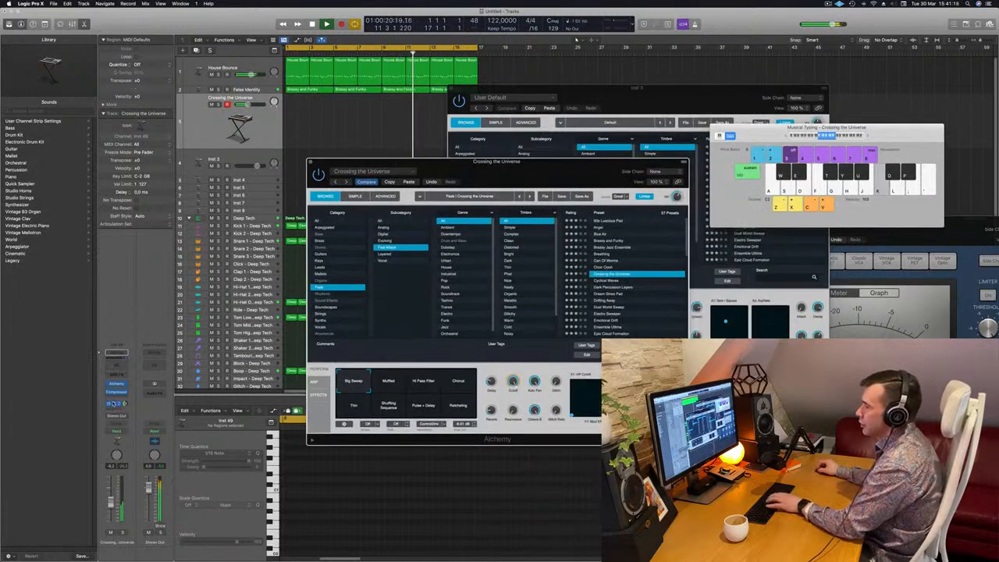
key("j")
key("j")
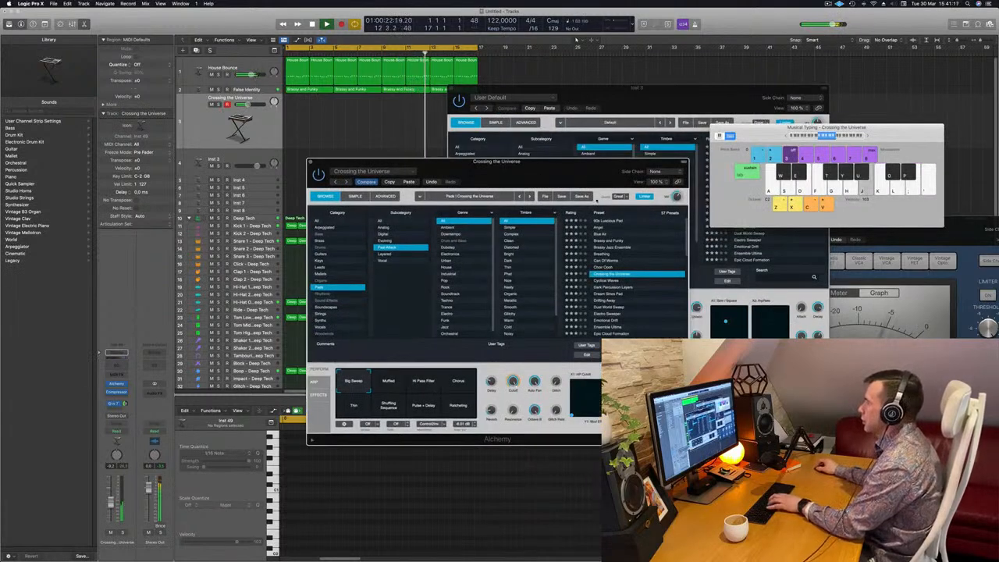
key("j")
left_click_drag(581, 178, 580, 177)
key("k")
left_click(870, 136)
key("k")
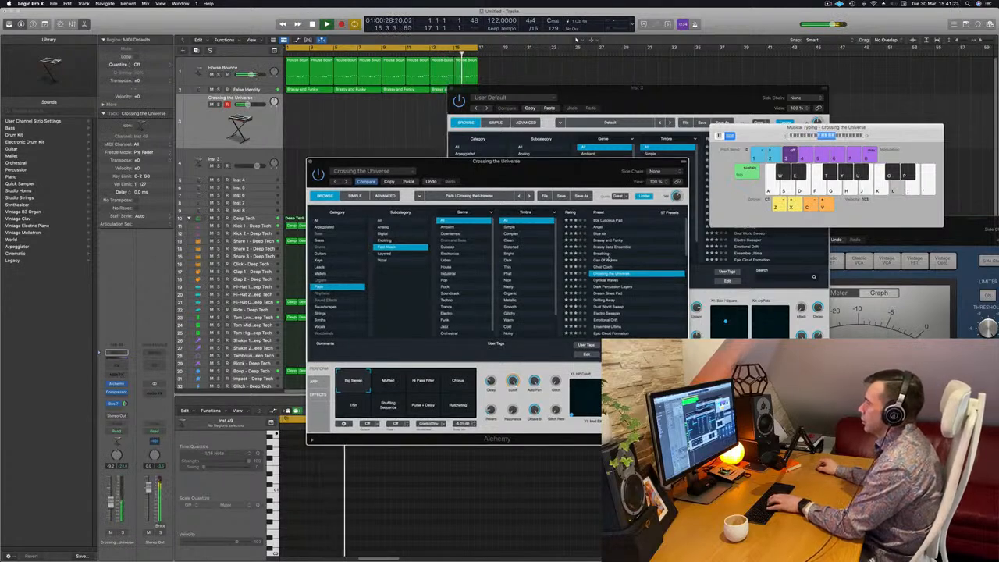
Step through the Dream Sines Pad, Dust World Sweep, Electro Sweeper and Emotional Drift presets.
left_click(607, 294)
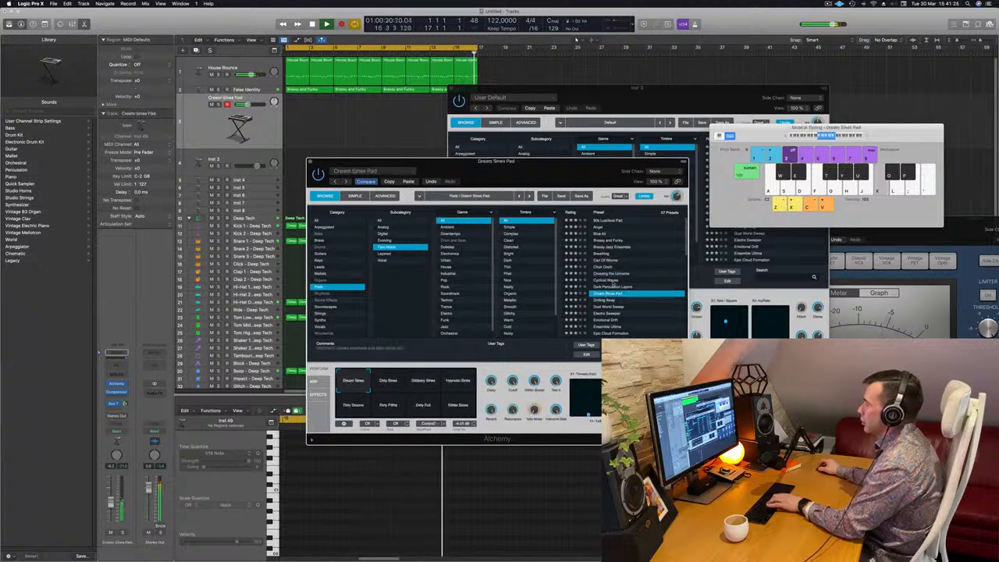
scroll(607, 293, "down", 2)
left_click(612, 281)
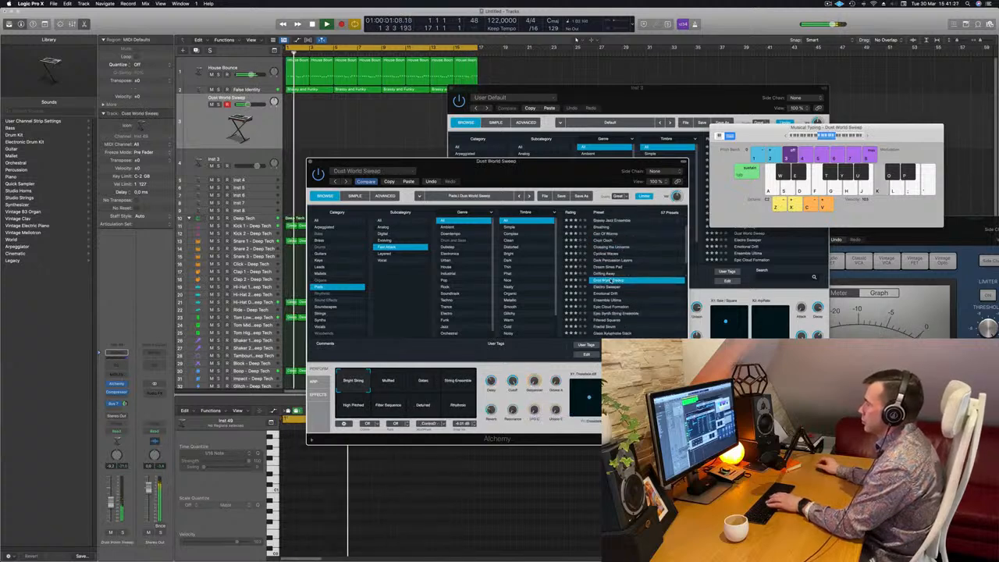
key("Down")
scroll(628, 268, "down", 2)
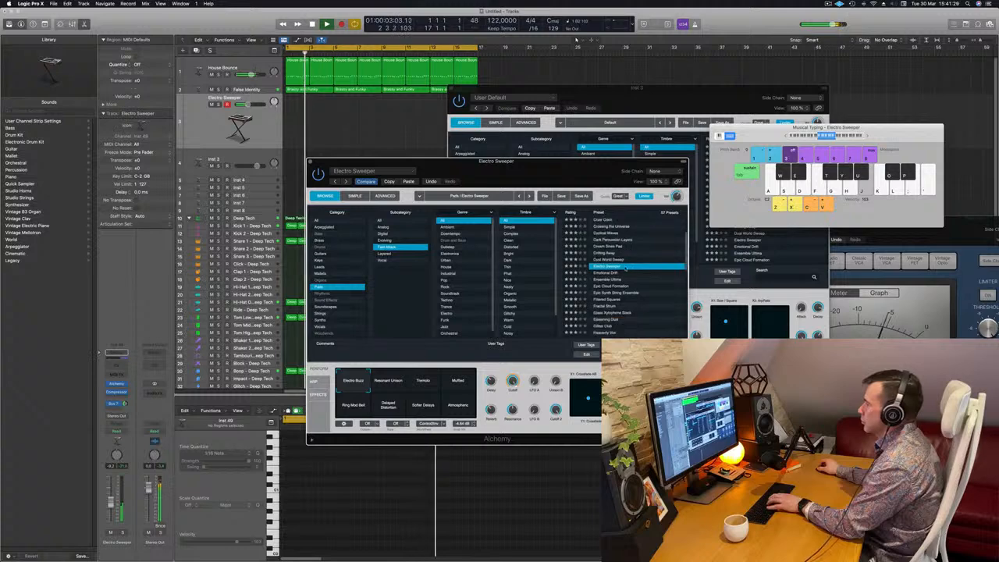
left_click(614, 275)
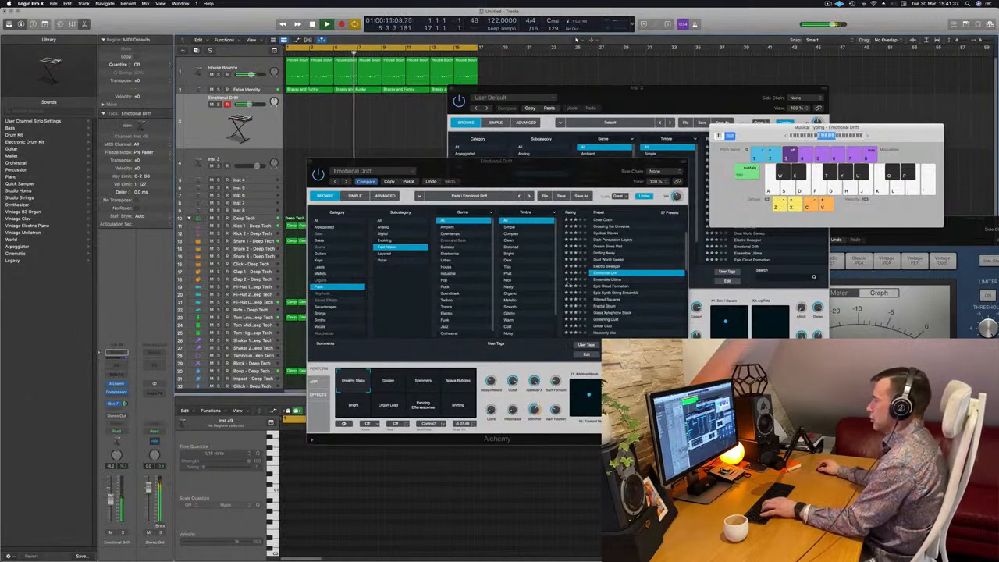
Try the Emotional Drift transform pads Glisten, Shimmers, Space Bubbles and Bright.
left_click(388, 382)
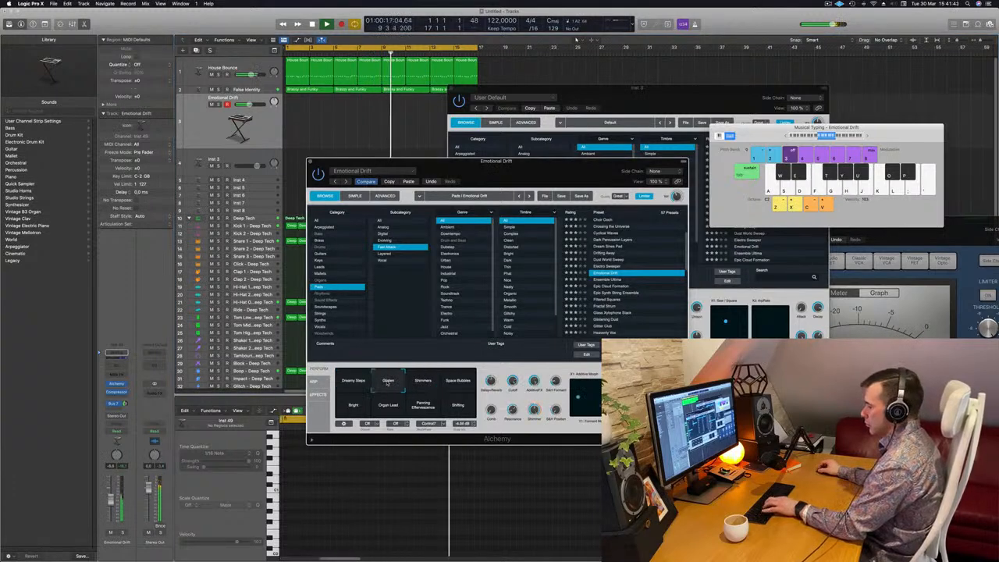
left_click(427, 382)
left_click(458, 381)
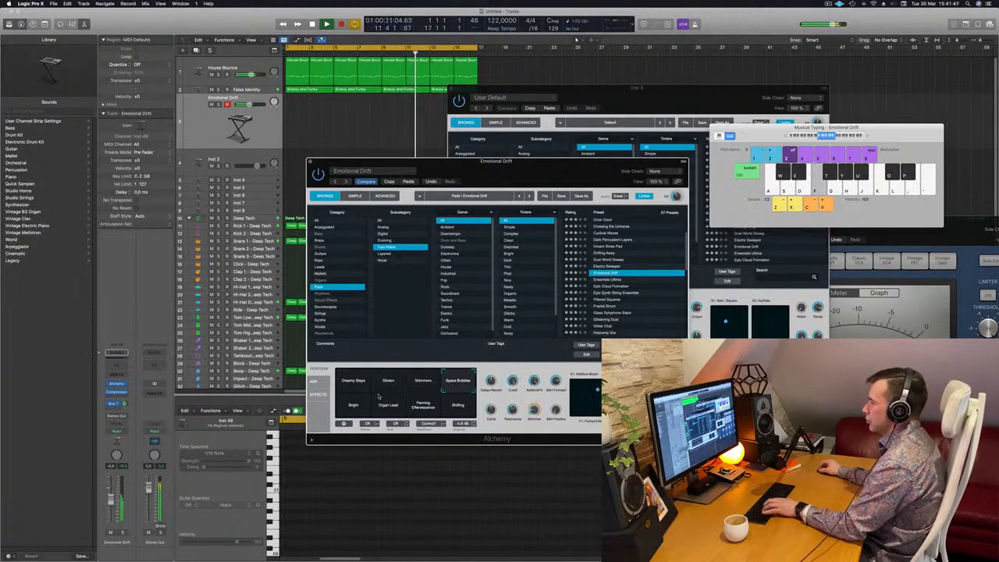
left_click(355, 405)
Audition the Epic Cloud Formation and Glass Xylophone Stack presets by playing notes.
left_click(606, 287)
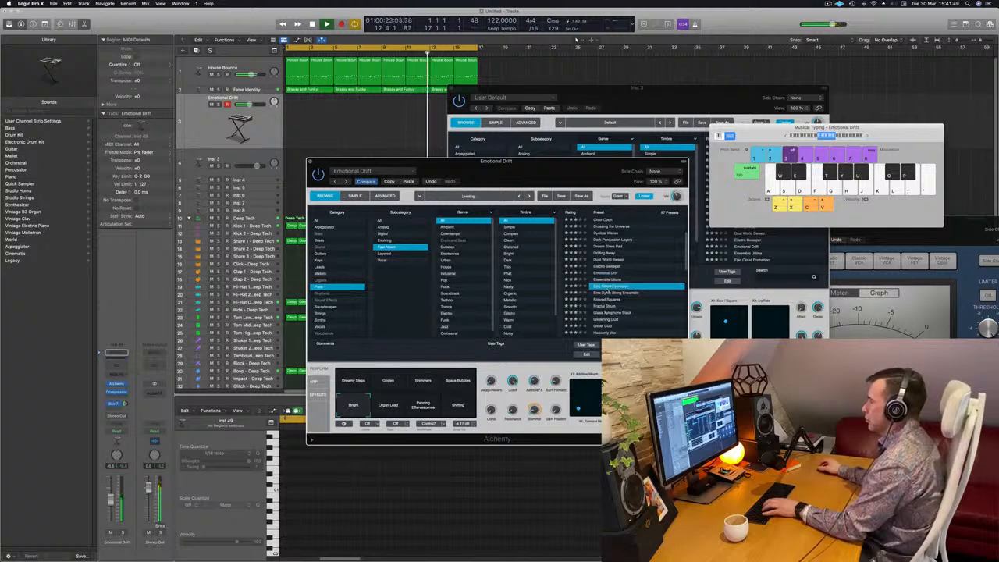
key("f")
key("g")
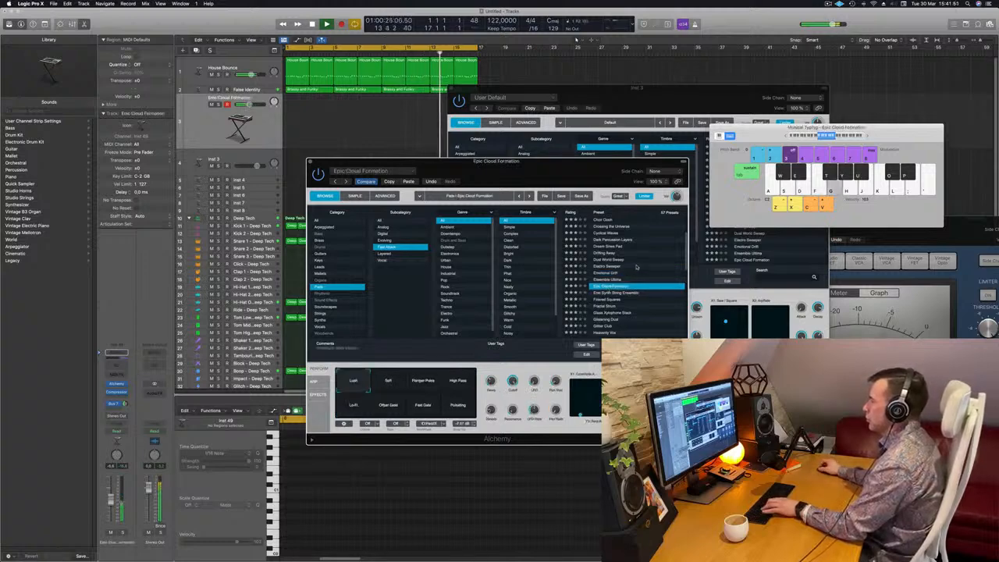
scroll(633, 269, "down", 3)
key("h")
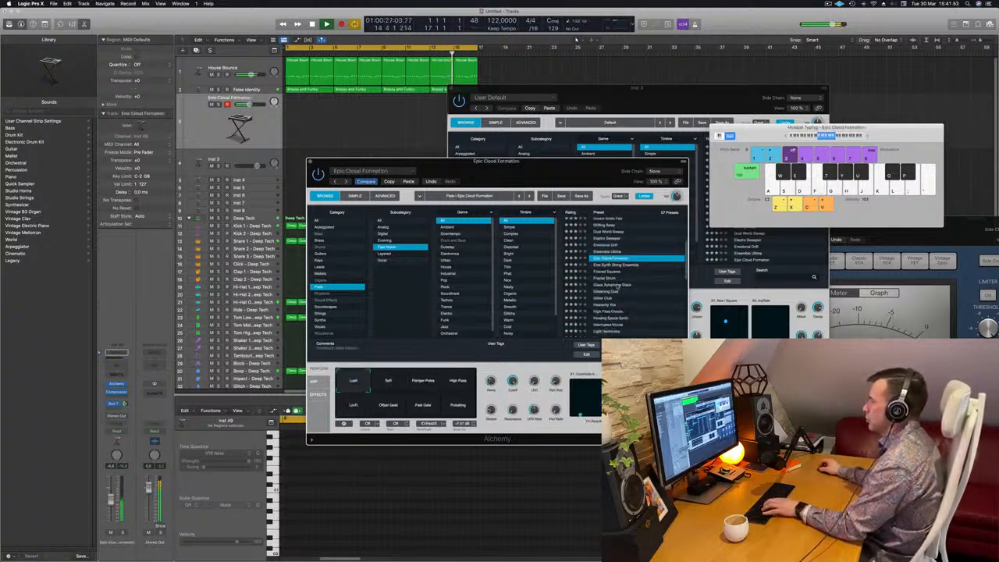
left_click(617, 287)
key("g")
key("h")
scroll(624, 283, "down", 2)
scroll(625, 282, "up", 4)
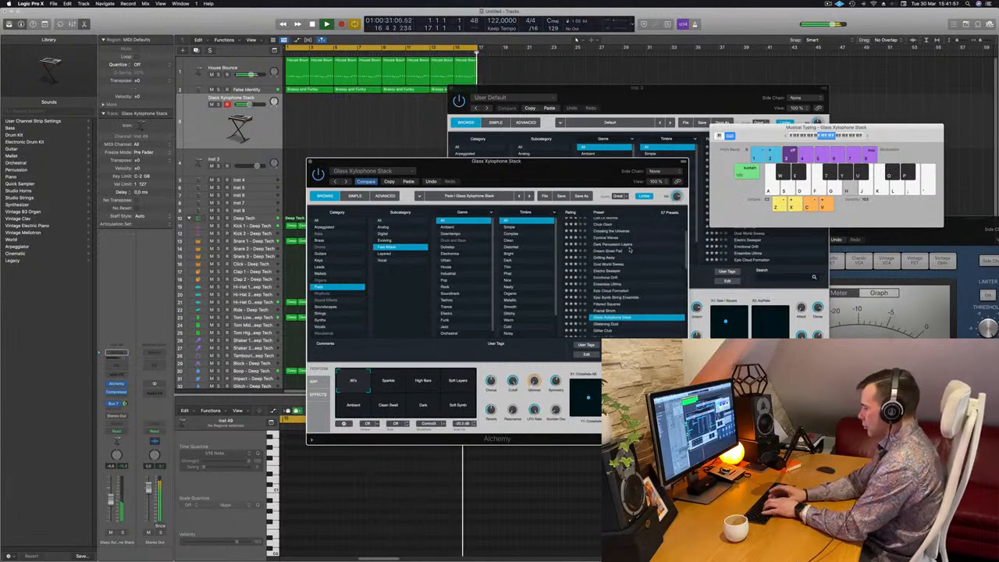
Play a run of notes to audition the Glass Xylophone Stack pad.
key("k")
key("j")
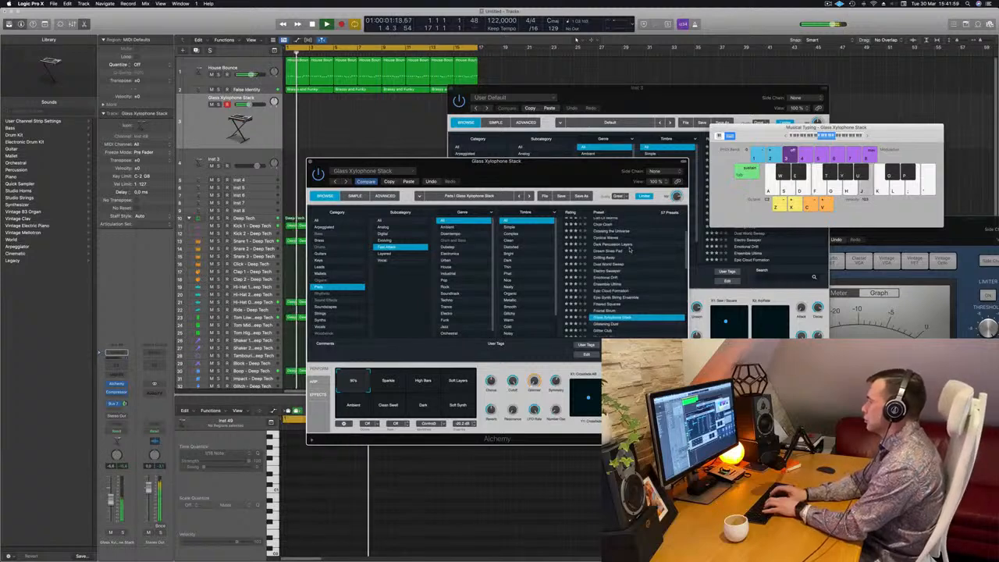
key("j")
key("apostrophe")
key("l")
key("k")
scroll(619, 322, "down", 2)
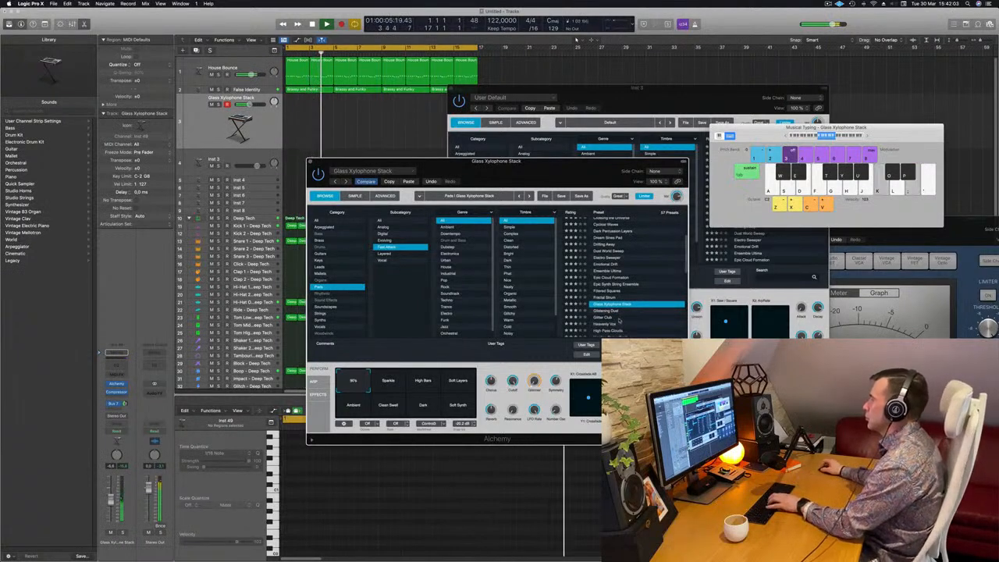
key("j")
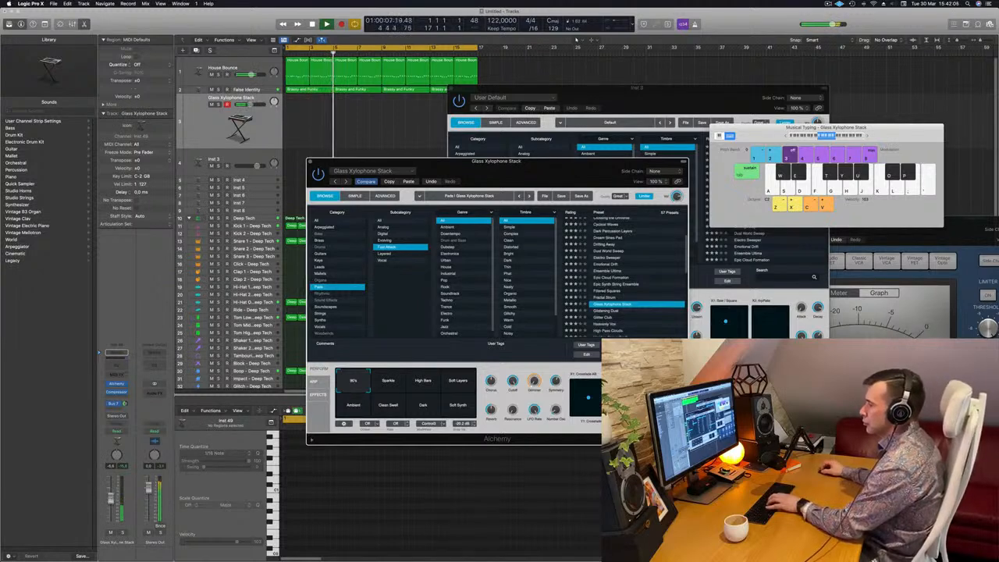
Try the Glass Xylophone Stack transform pads 90's, Sparkle, High Bars, Ambient, Clean Swell and Dark.
scroll(624, 280, "down", 3)
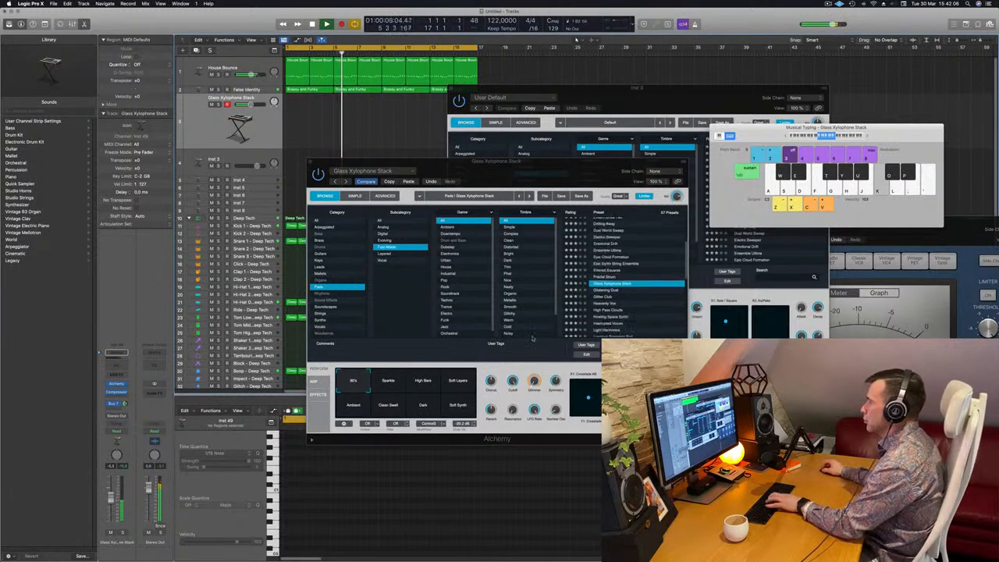
left_click(386, 381)
left_click(422, 381)
left_click(459, 382)
key("k")
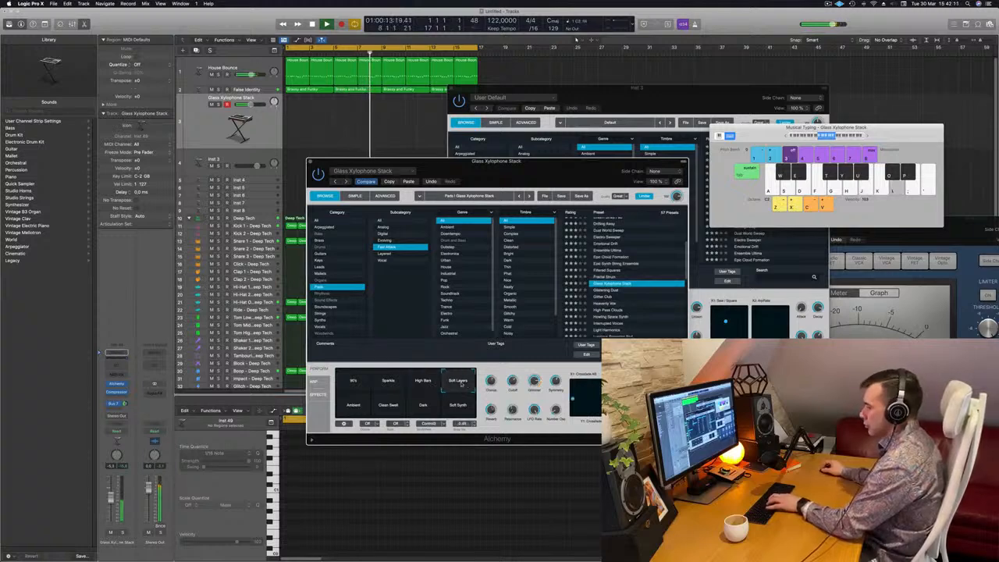
key("f")
left_click(370, 405)
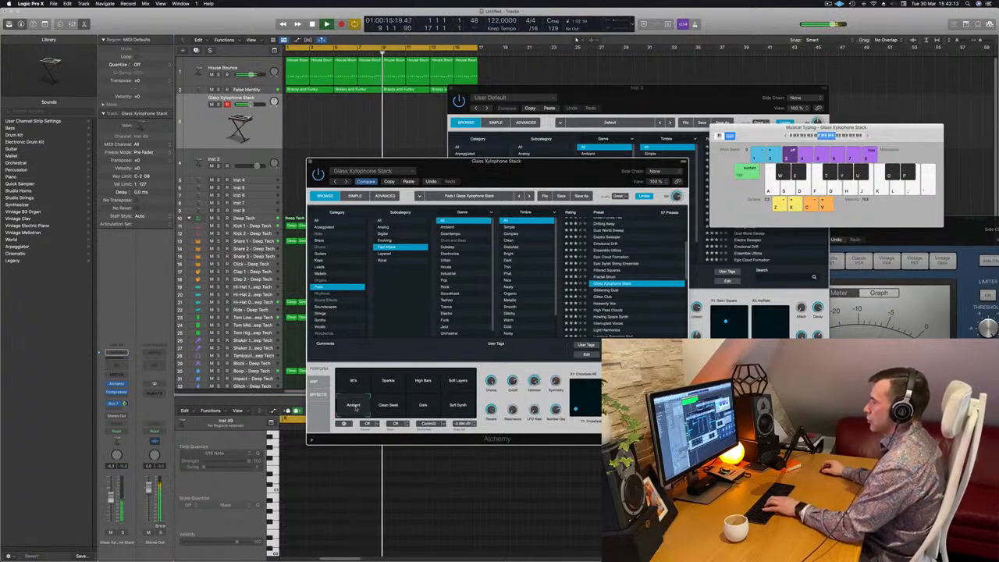
key("k")
left_click(387, 405)
left_click(422, 405)
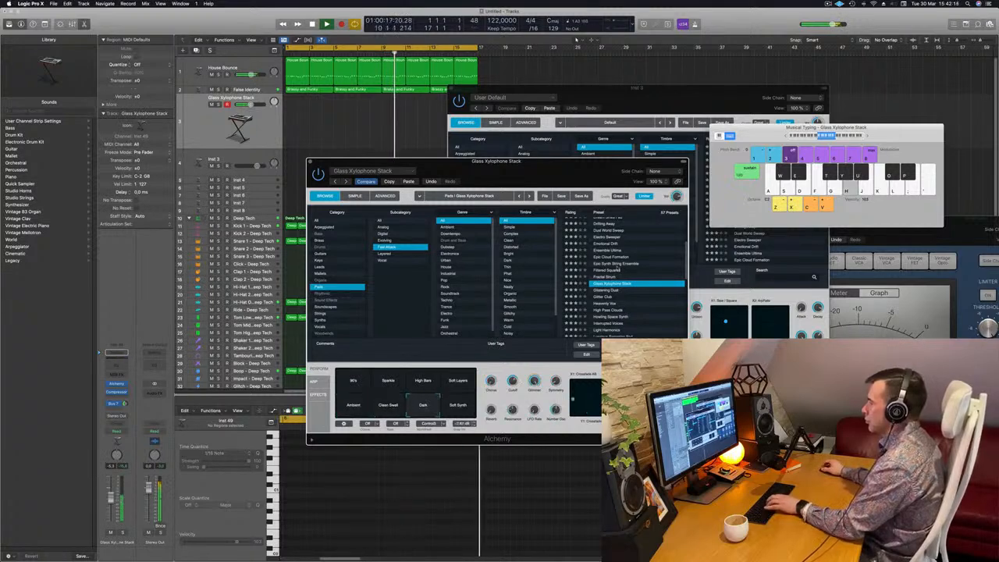
Step through the Glitter Club and High Pass Clouds presets.
scroll(638, 258, "down", 2)
left_click(607, 267)
key("h")
left_click(598, 272)
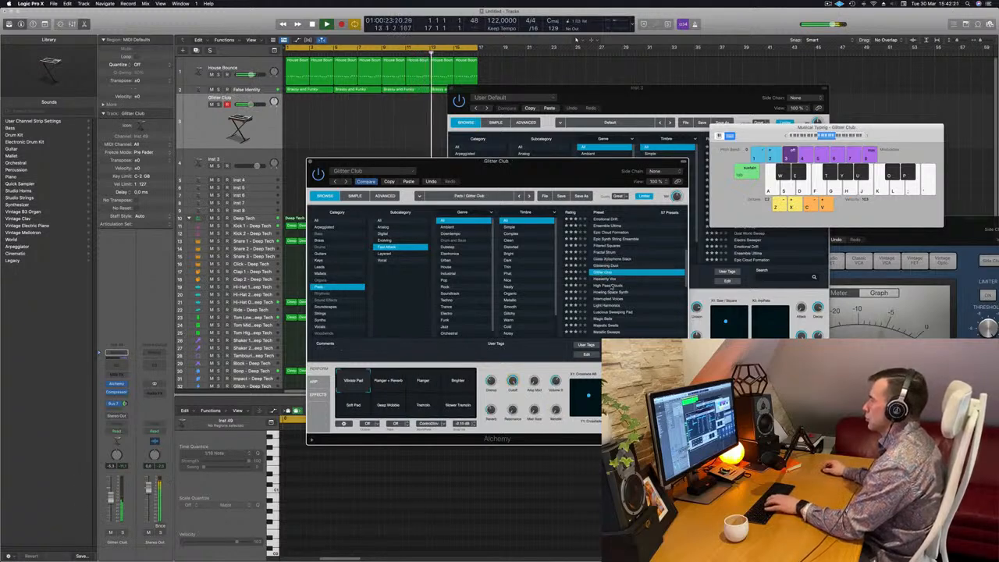
key("Down")
key("Down")
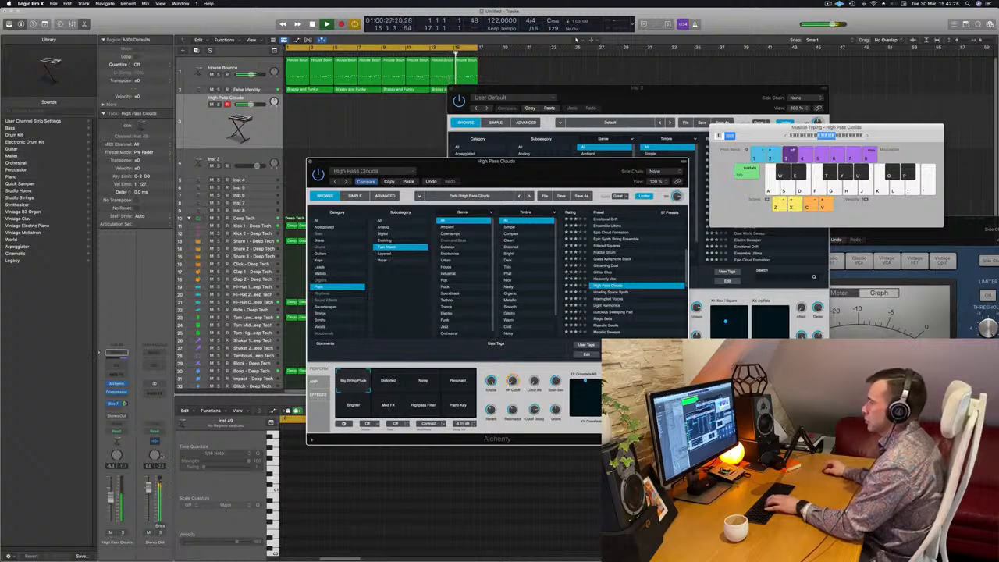
Try the High Pass Clouds transform pads Noisy and Resonant while playing a note.
left_click(418, 387)
key("h")
left_click(455, 381)
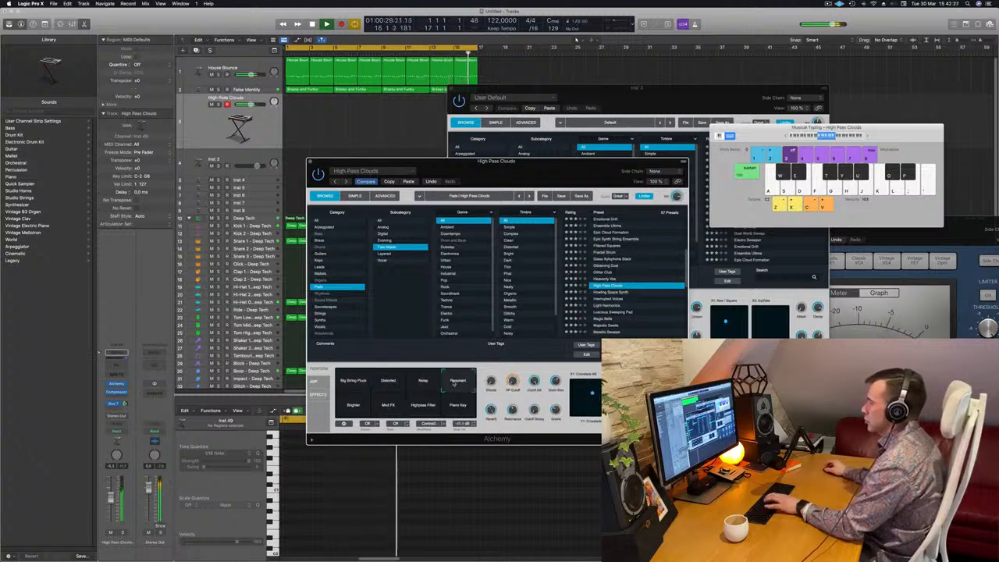
left_click(432, 382)
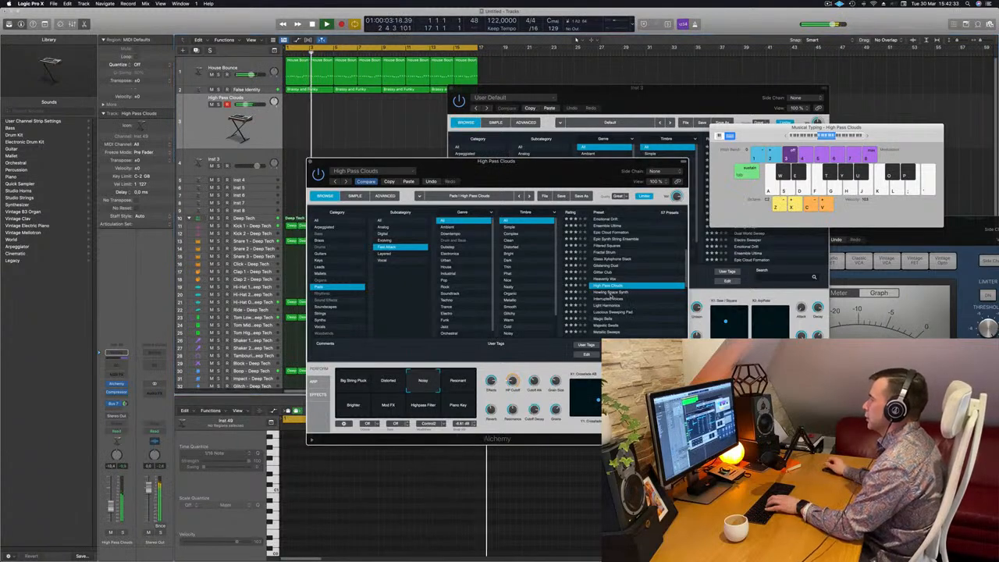
Browse past Howling Space Synth and Light Harmonics and load the Magic Bells preset.
left_click(613, 291)
scroll(612, 293, "down", 3)
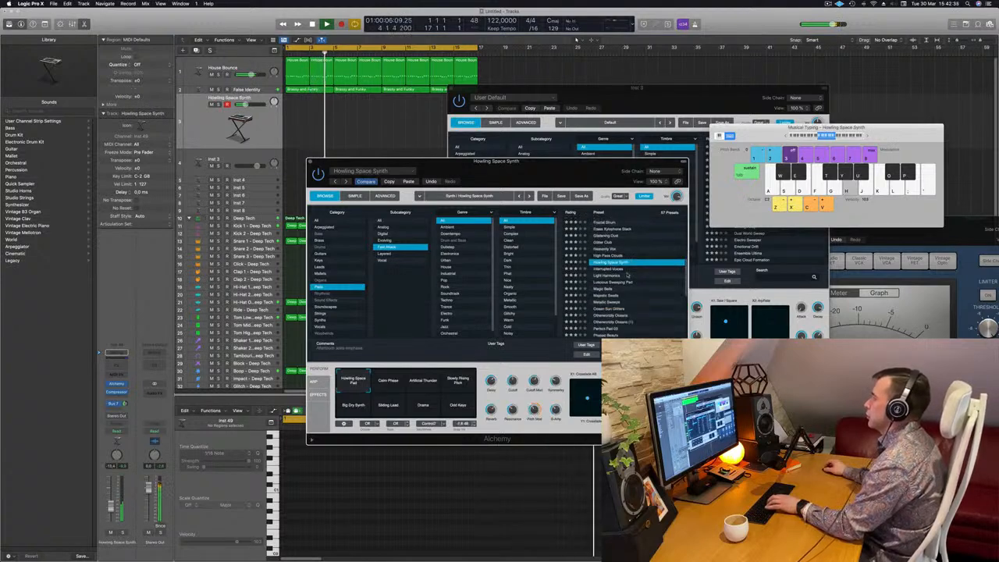
left_click(615, 276)
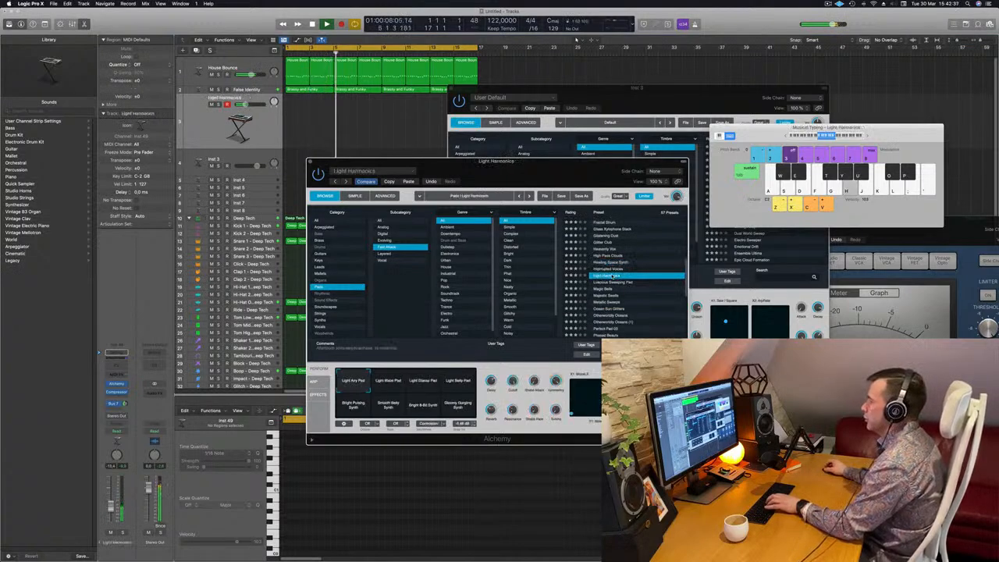
scroll(614, 281, "down", 1)
scroll(612, 277, "down", 2)
left_click(606, 271)
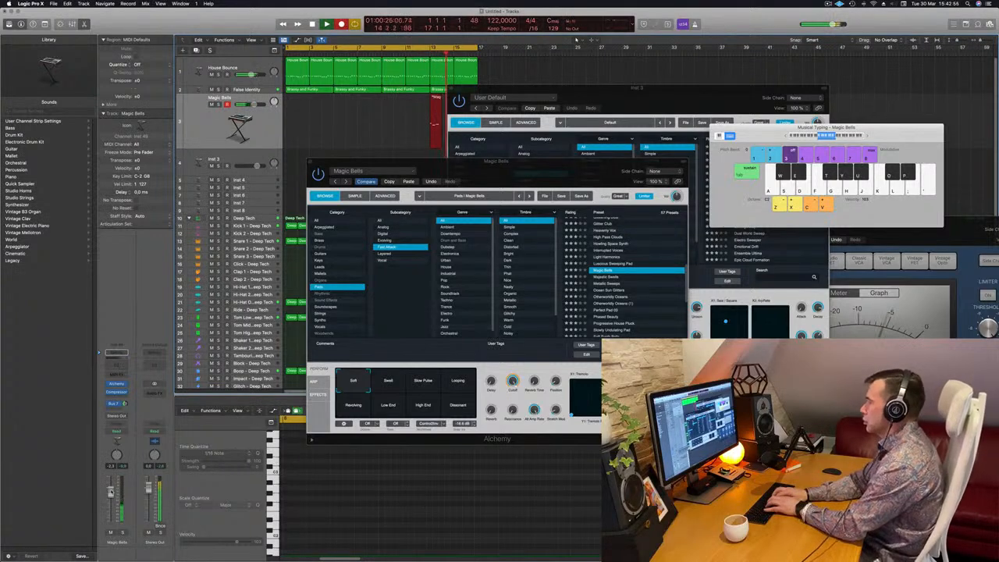
Record a short Magic Bells melody with Musical Typing and stop the recording.
key("j")
key("l")
key("k")
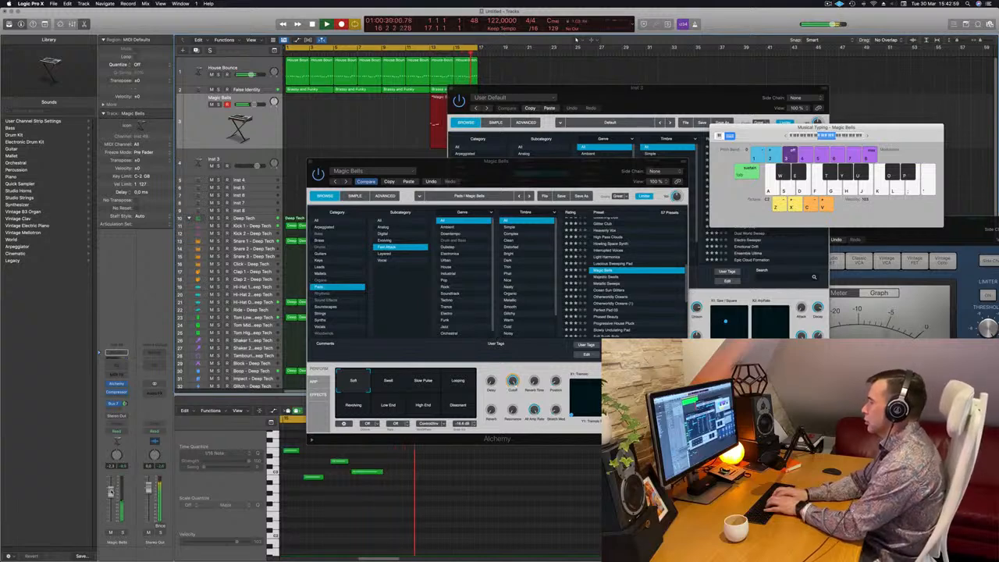
key("k")
key("h")
key("j")
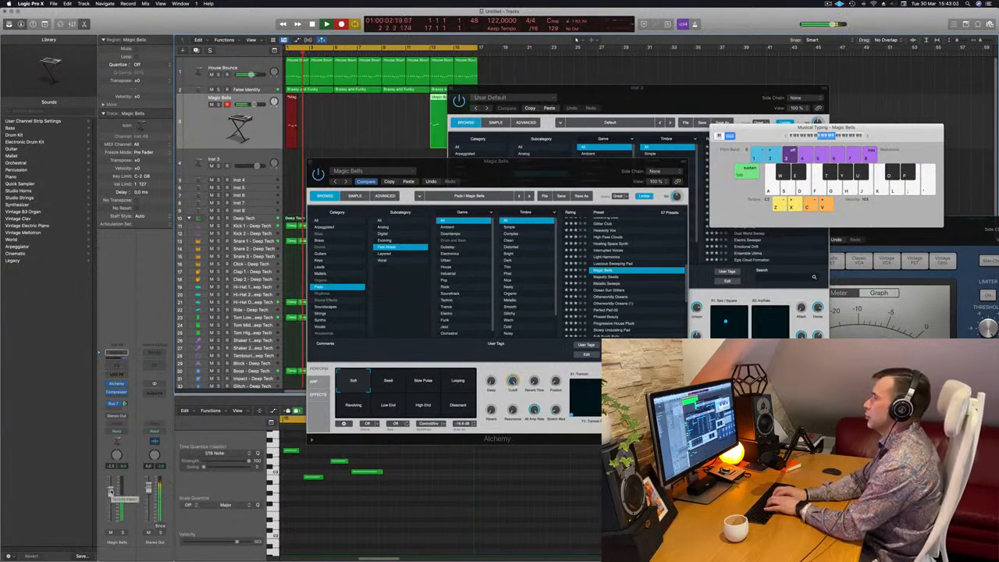
key("semicolon")
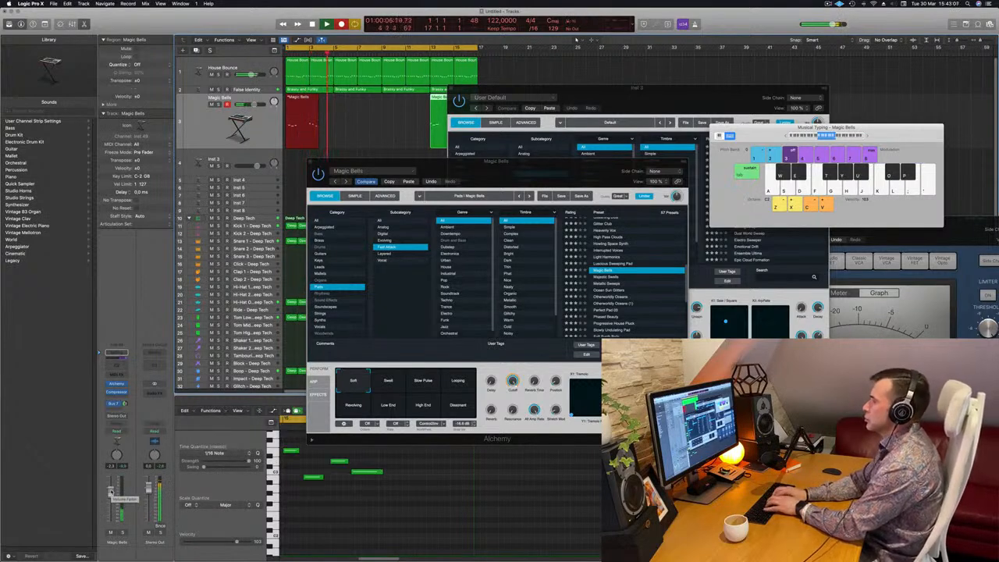
key("semicolon")
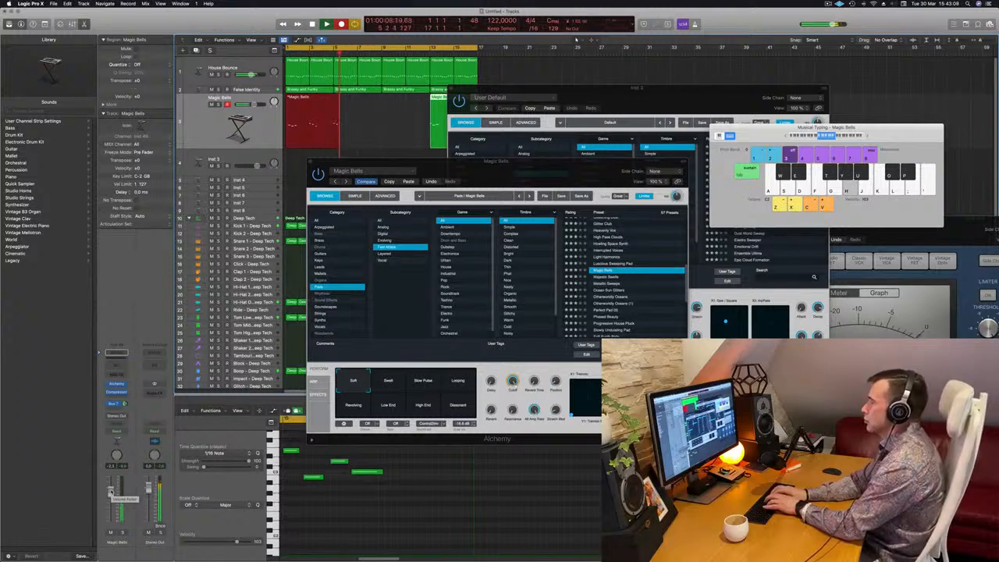
key("j")
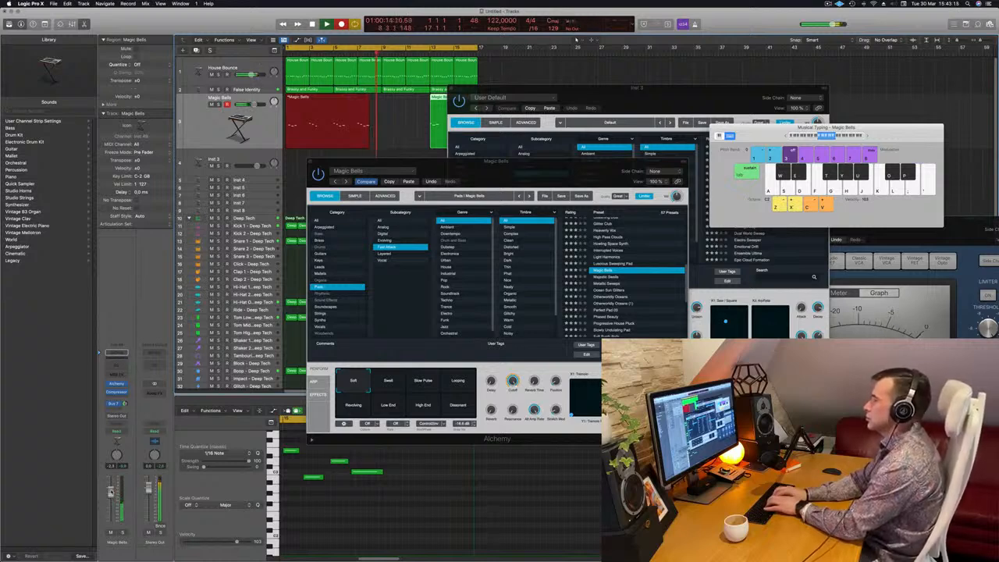
key("j")
key("h")
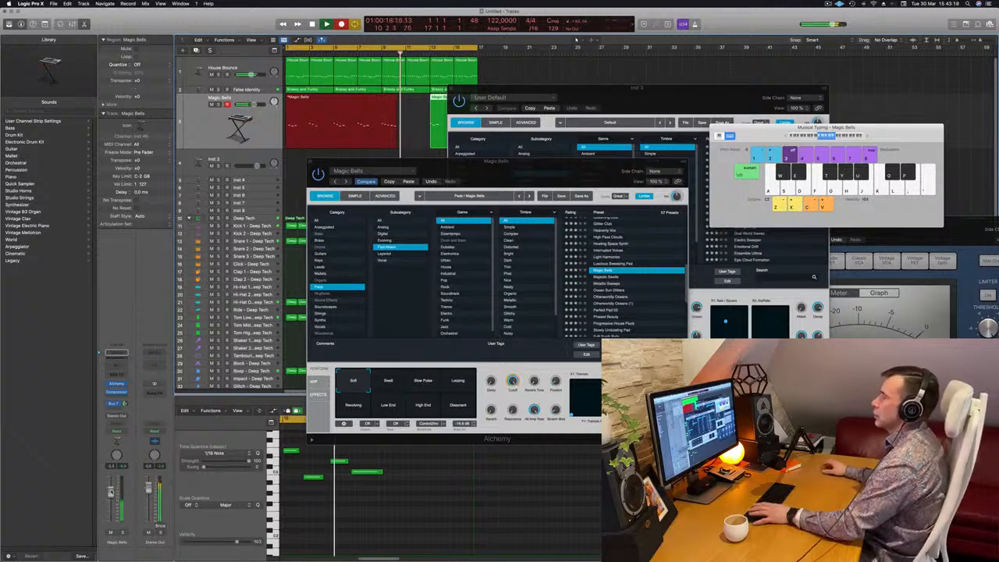
key("space")
key("space")
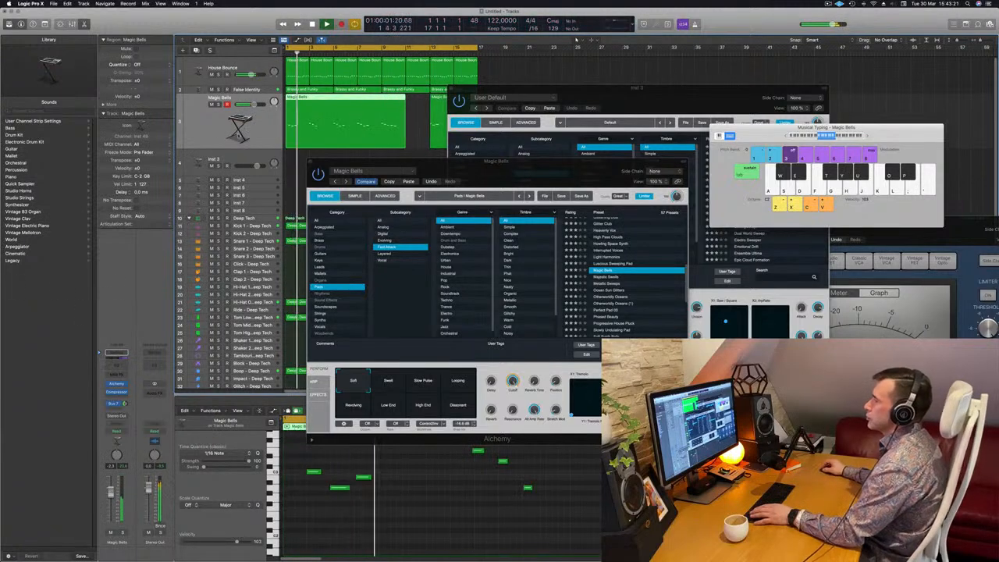
Split the recorded Magic Bells region, delete the unwanted parts and move the kept one-bar region to the start.
double_click(358, 99, "super")
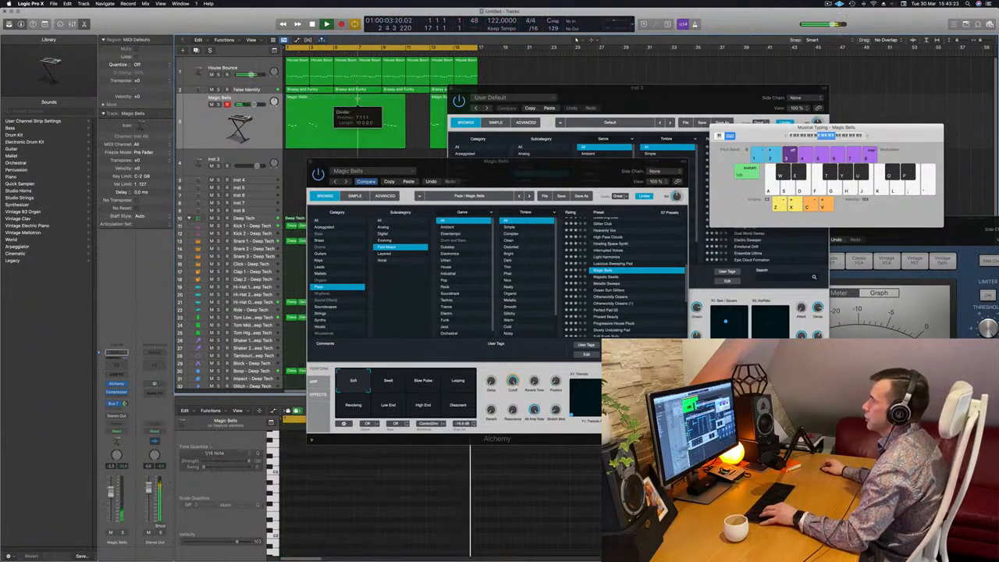
left_click(550, 186)
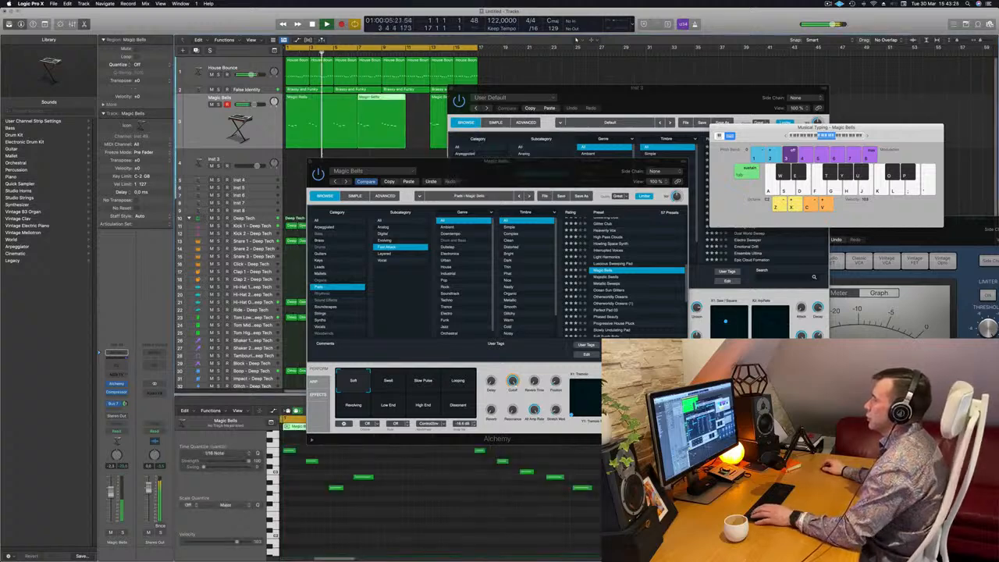
left_click(319, 109)
key("BackSpace")
left_click_drag(383, 119, 312, 121)
key("space")
left_click_drag(524, 89, 714, 90)
left_click(474, 108)
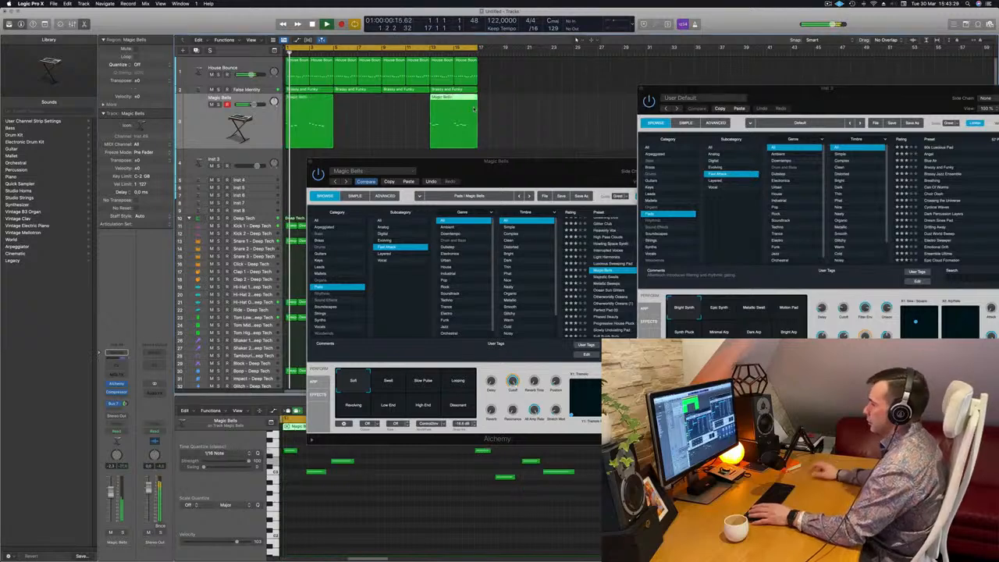
key("BackSpace")
Play back the Magic Bells region and select all of its notes in the Piano Roll.
left_click(316, 104)
key("space")
key("space")
left_click(377, 513)
key("space")
key("space")
key("super+a")
key("space")
left_click(401, 514)
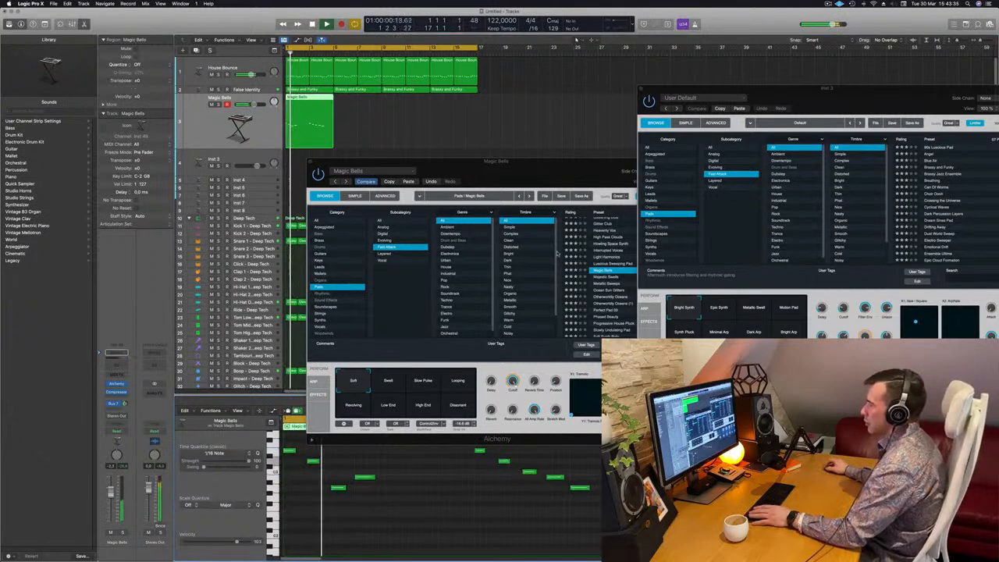
Delete the last note of the Magic Bells melody in the Piano Roll.
left_click_drag(528, 172, 907, 158)
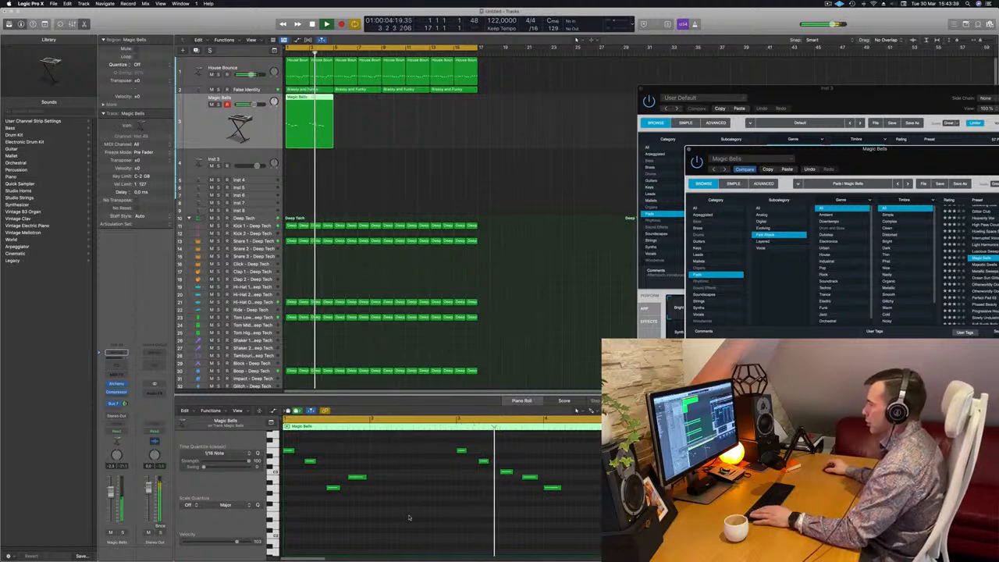
left_click(552, 488)
key("Delete")
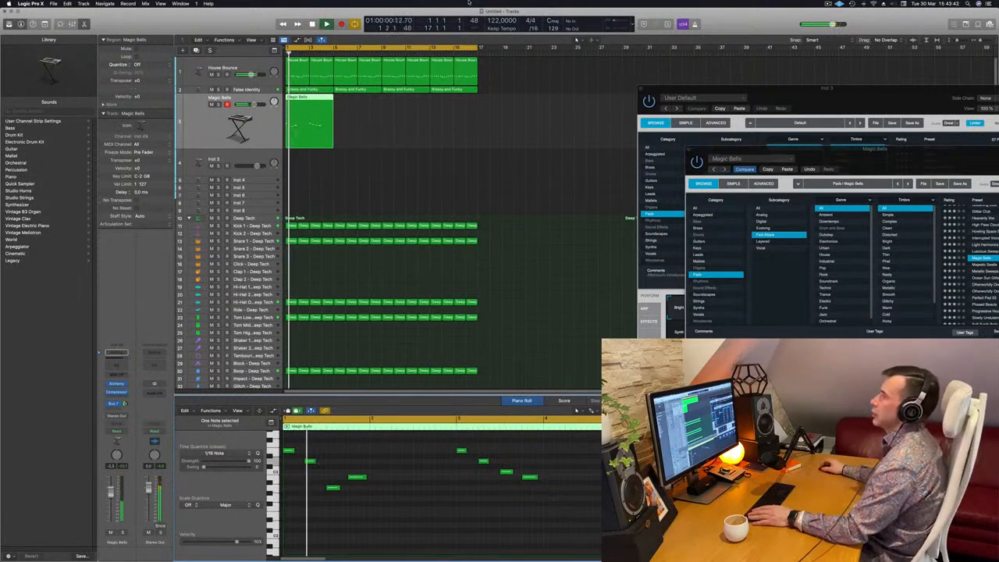
Copy the Magic Bells region into the following bar and play it back.
left_click_drag(311, 97, 373, 140)
key("space")
key("space")
Inspect the hi-hat and snare tracks while the beat plays.
key("space")
key("space")
scroll(325, 279, "down", 1)
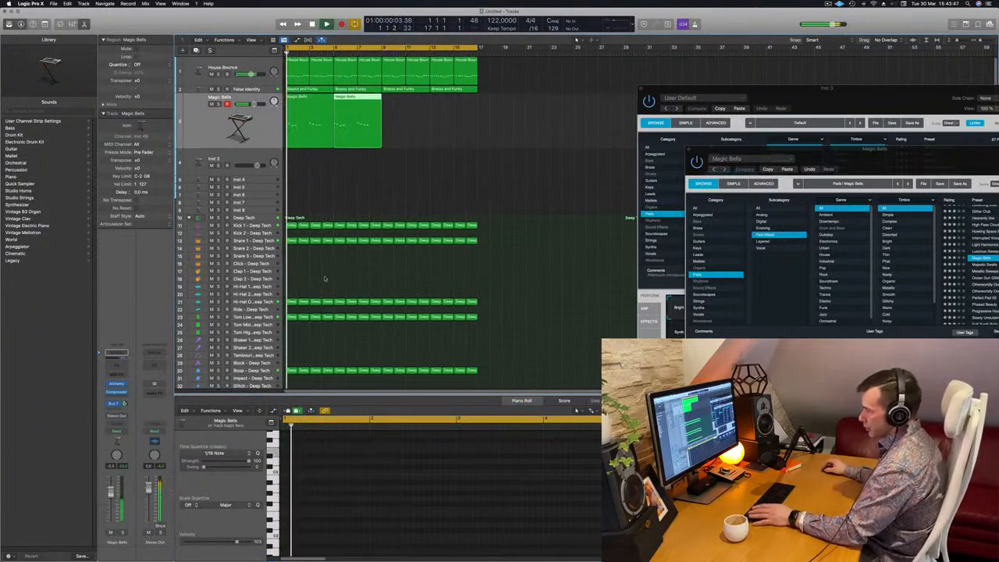
key("space")
key("space")
left_click(268, 301)
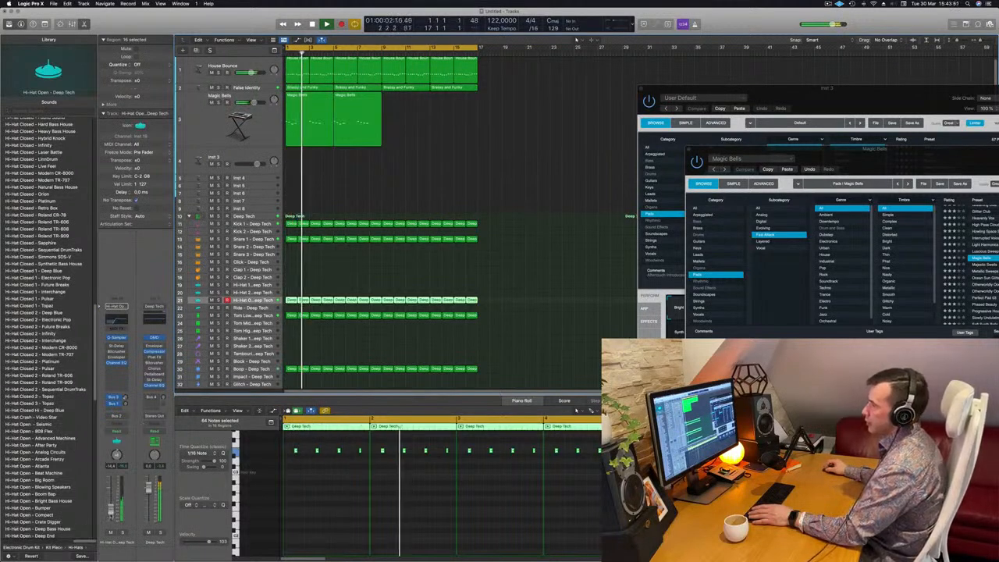
left_click(253, 239)
key("space")
key("space")
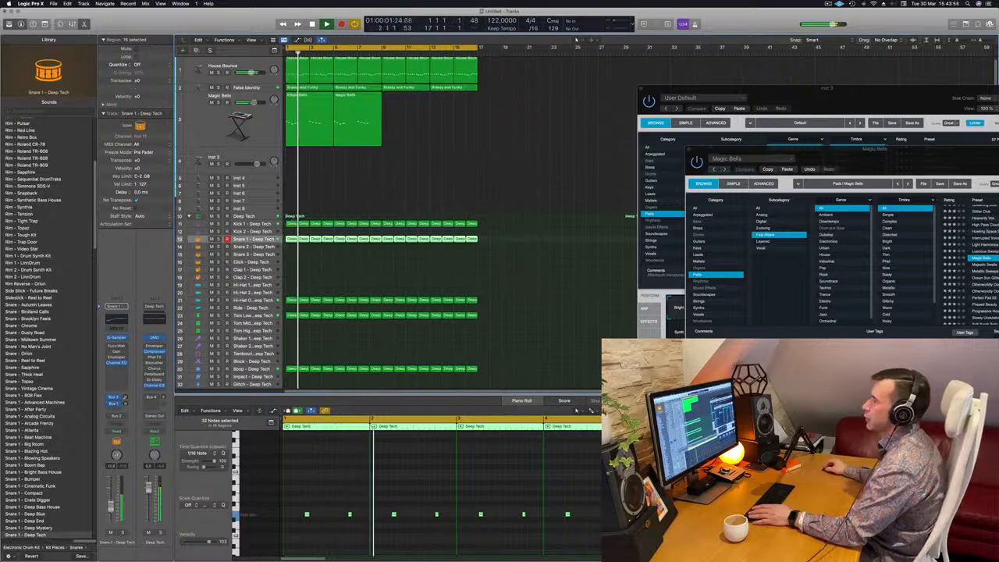
left_click_drag(840, 154, 512, 151)
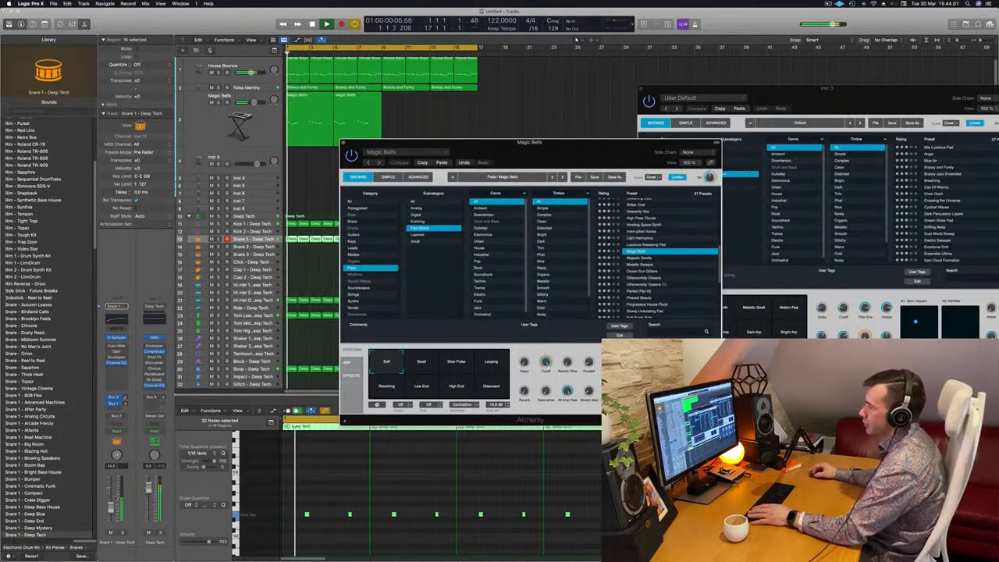
left_click(239, 129)
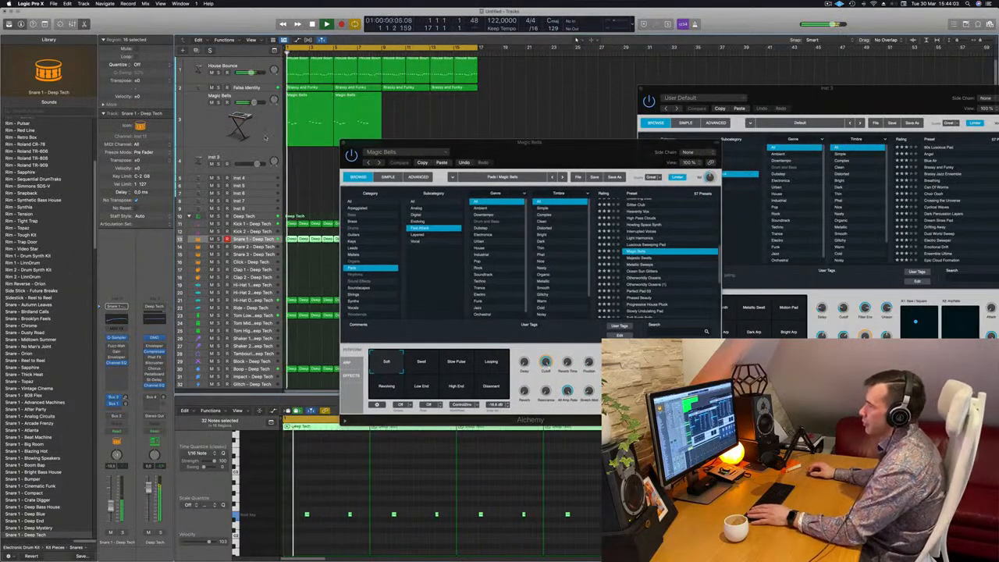
left_click(253, 239)
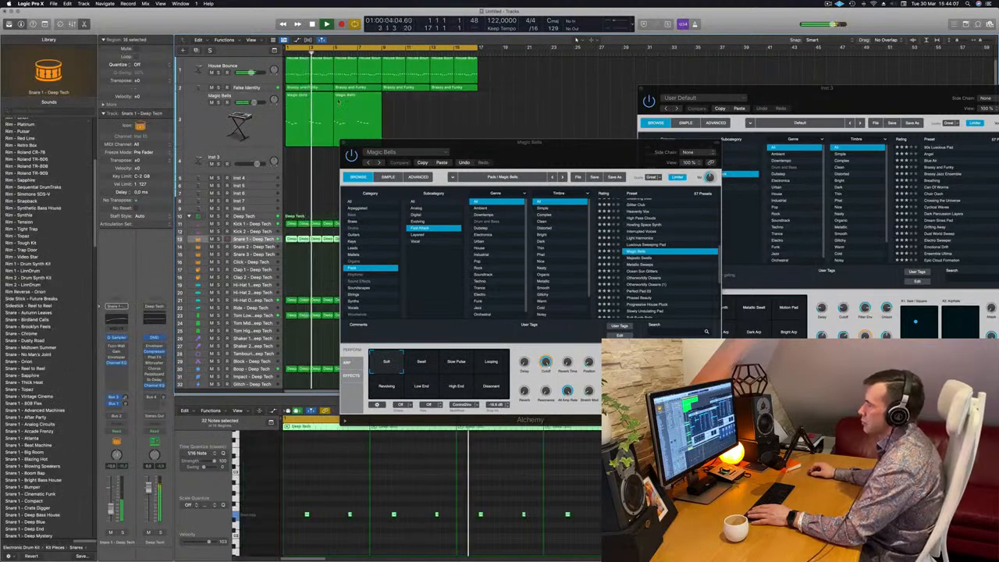
Try the Magic Bells transform pads Swell, Slow Pulse, Looping, Revolving, Low End, High End and Dissonant.
left_click(256, 115)
key("Return")
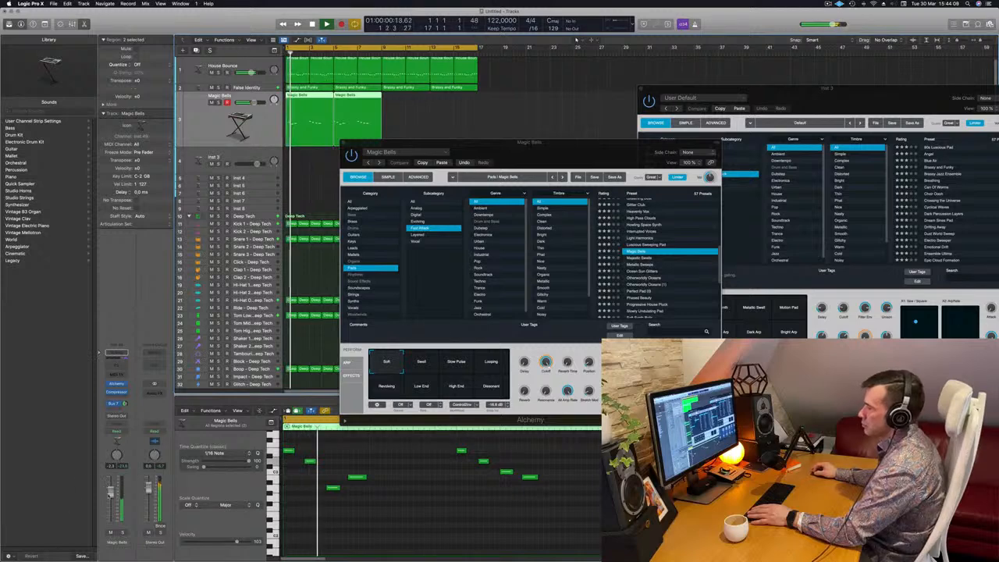
left_click(421, 361)
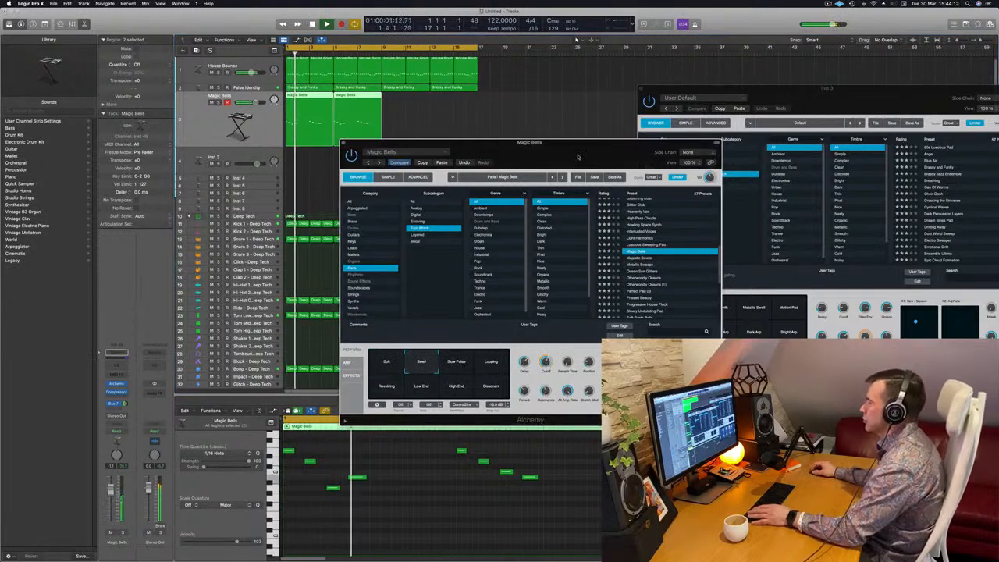
left_click_drag(575, 169, 568, 171)
left_click(451, 364)
left_click(488, 368)
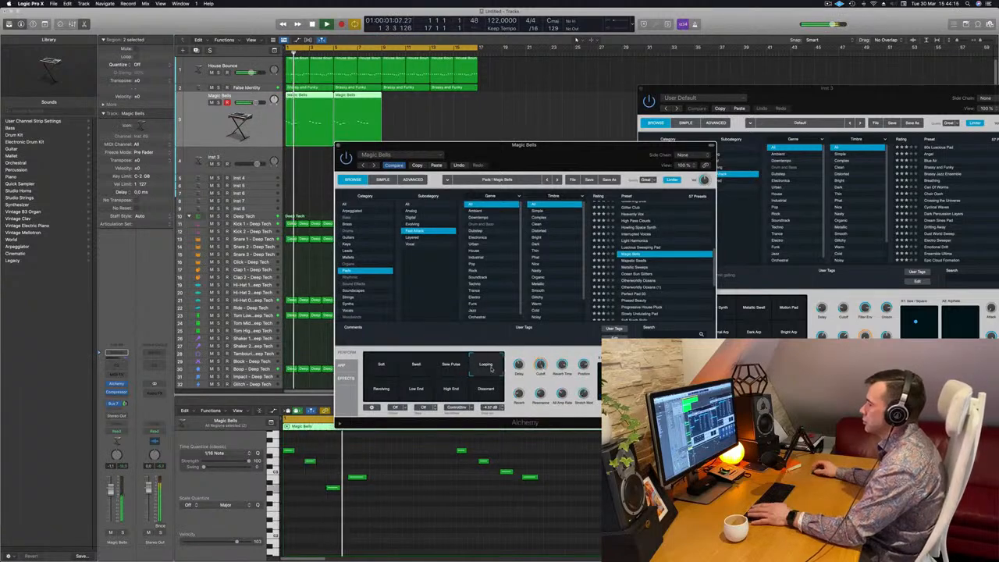
left_click(380, 390)
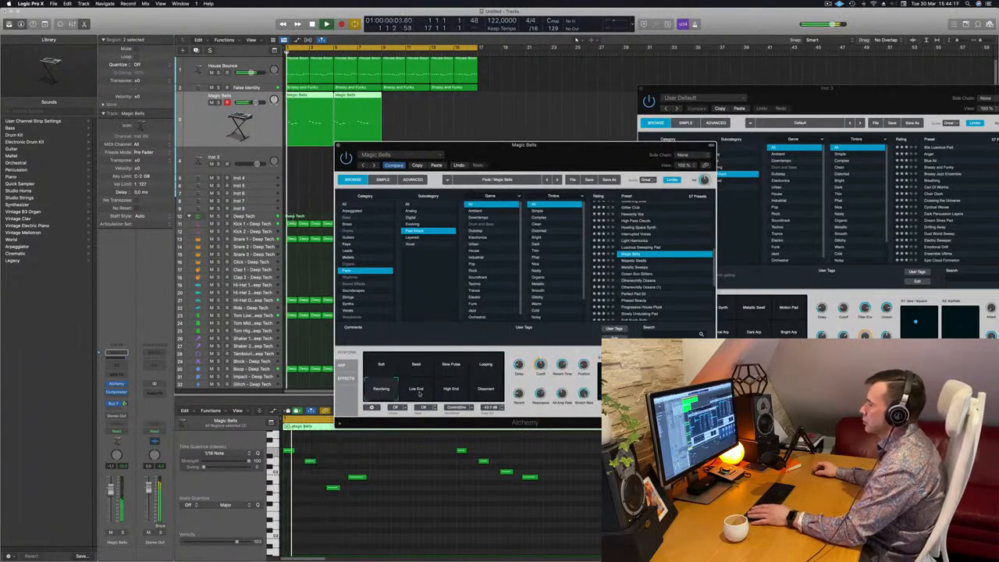
left_click(417, 392)
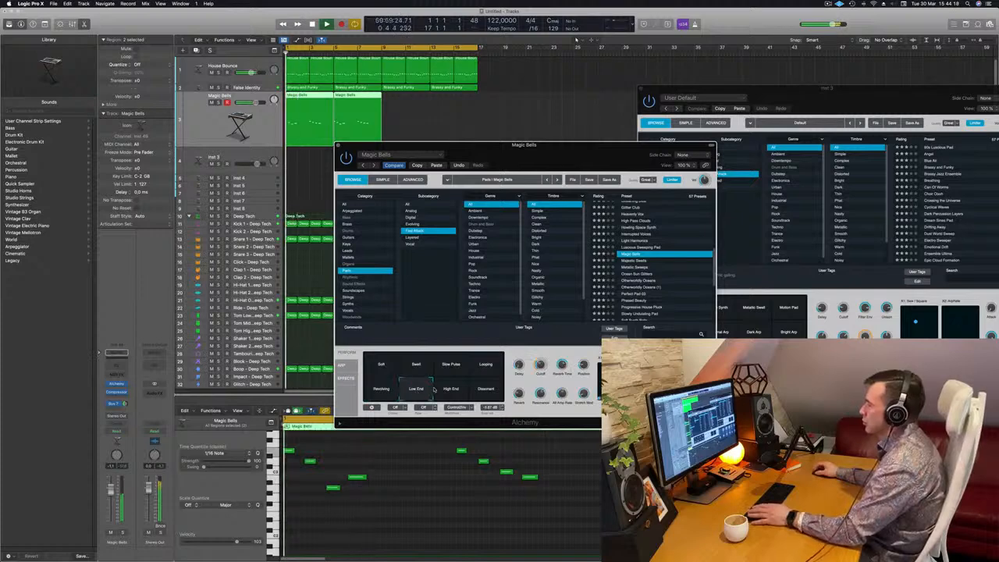
left_click(447, 391)
left_click(482, 390)
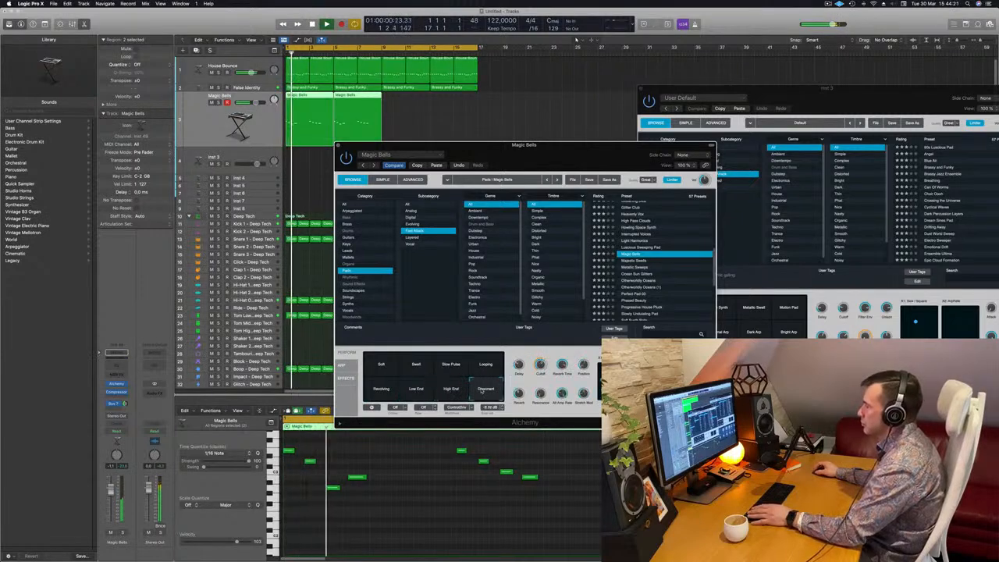
Select the Soft transform pad, adjust an Alchemy knob and restart playback from the beginning.
left_click_drag(575, 146, 605, 120)
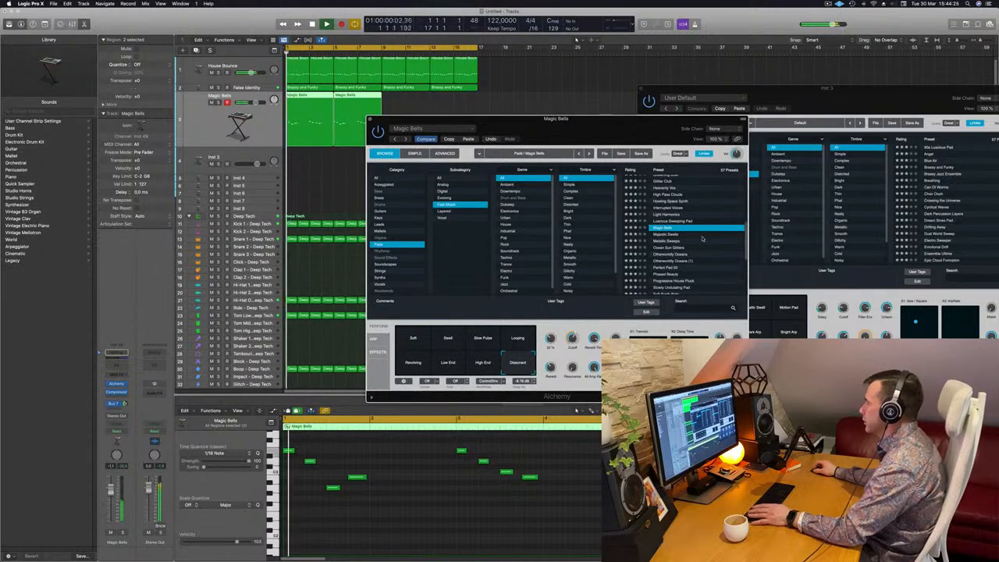
left_click(421, 338)
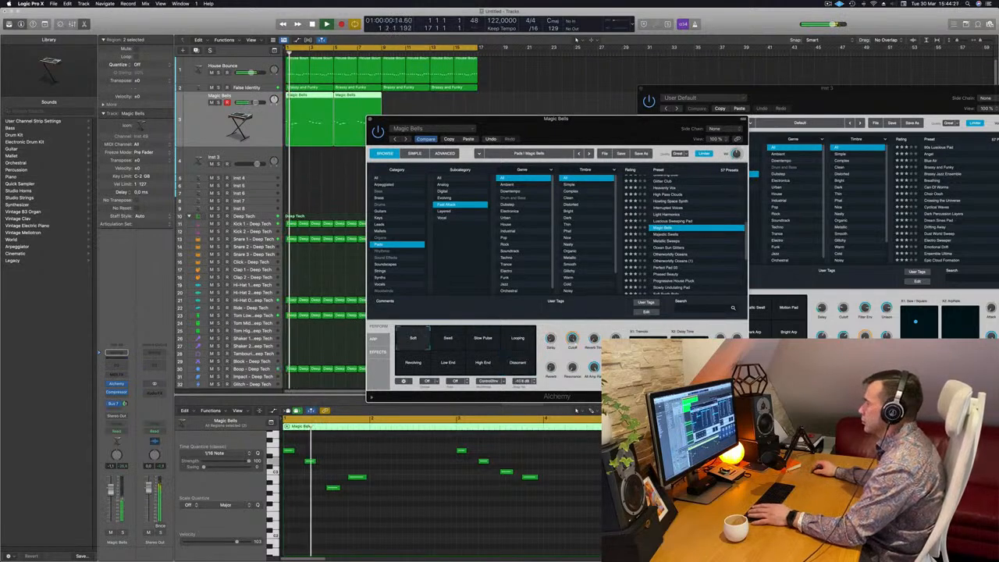
left_click_drag(600, 310, 597, 338)
key("Return")
key("Return")
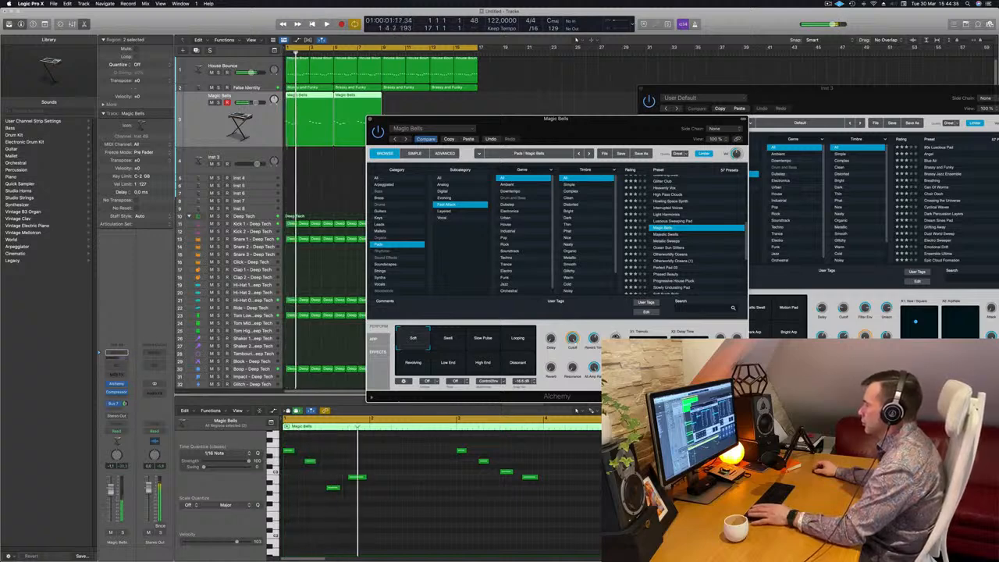
key("Return")
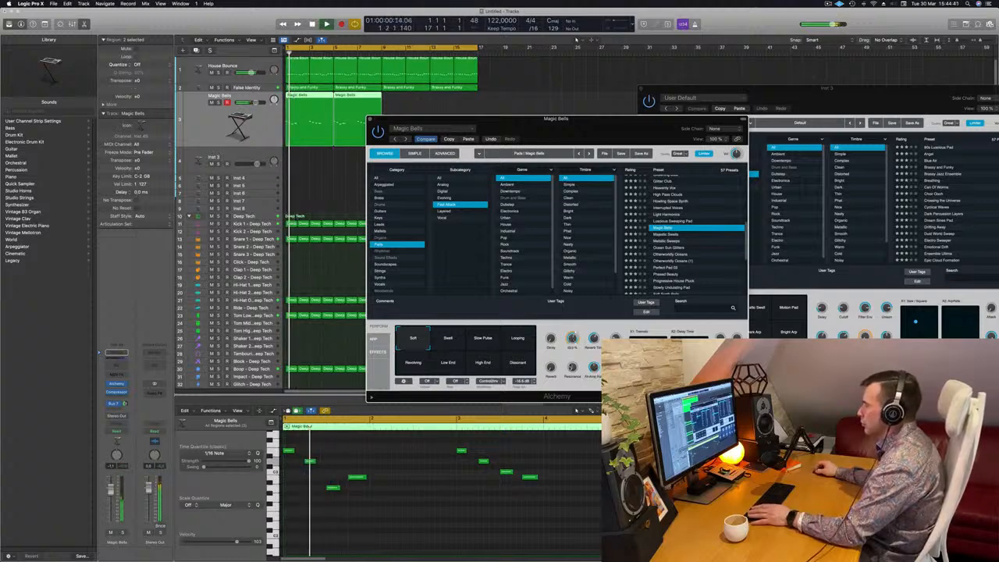
Step through Majestic Swells, Metallic Sweeps, Ocean Sun Glitters and Otherworldly Oceans, and load Perfect Pad 03.
left_click_drag(604, 123, 694, 100)
key("Down")
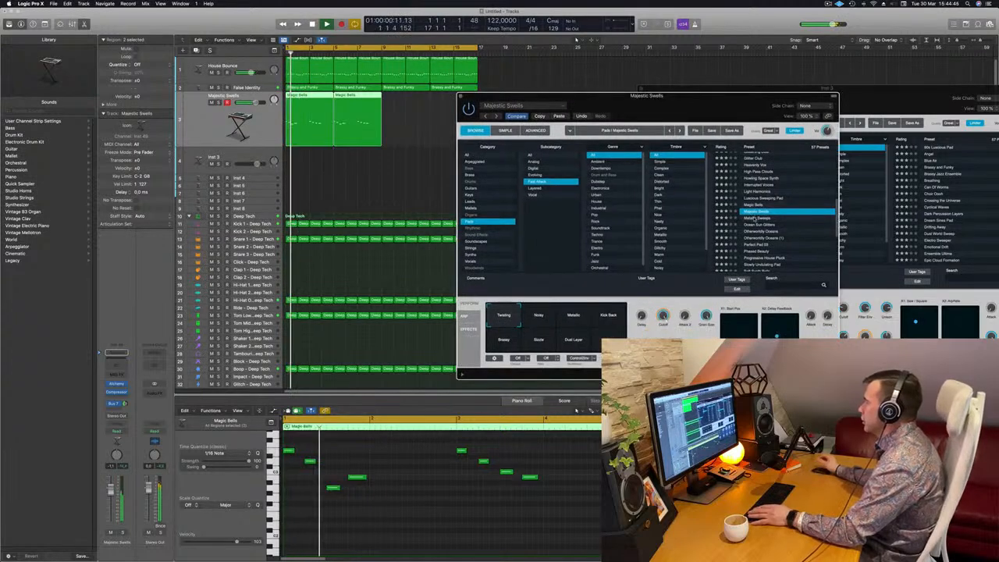
left_click(755, 219)
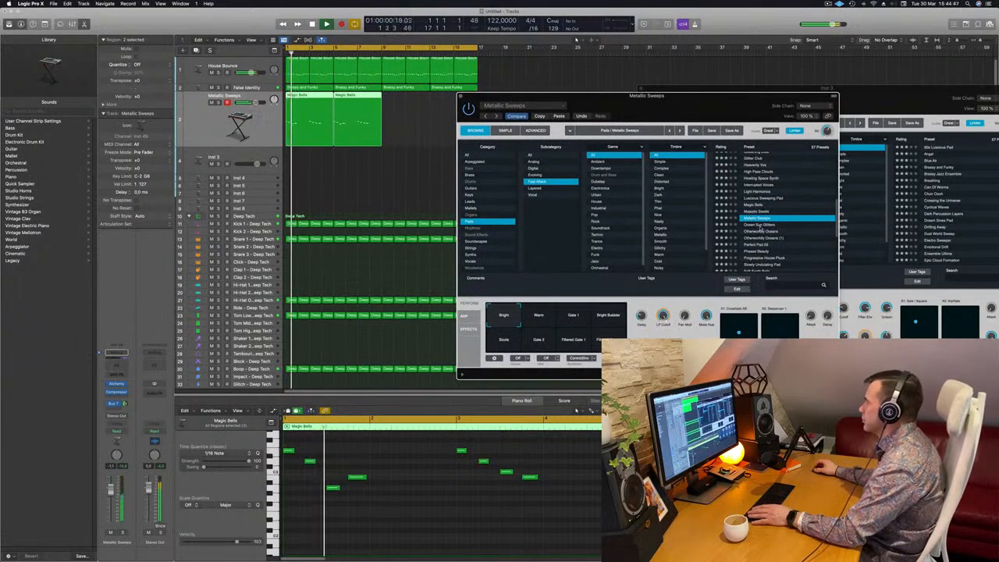
left_click(759, 226)
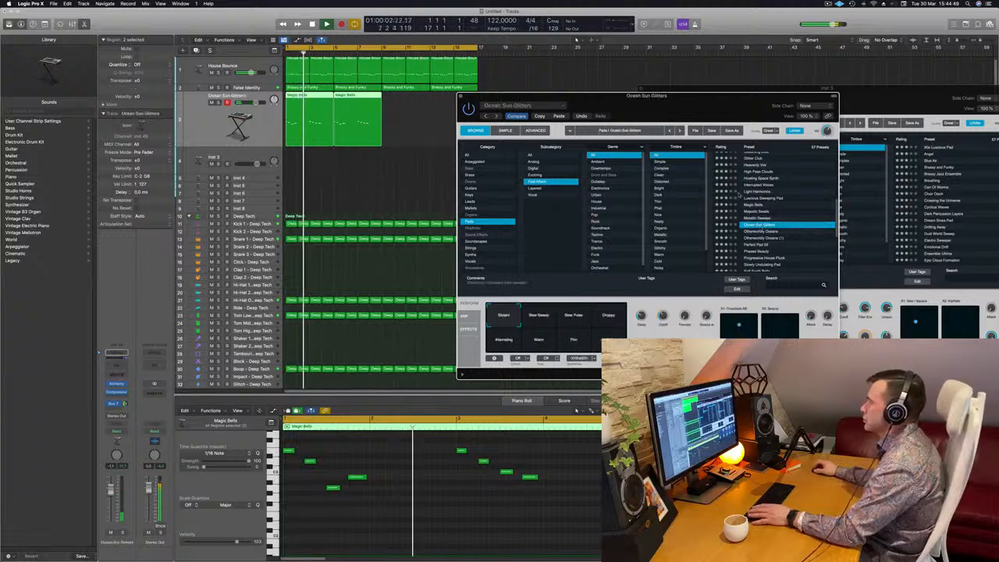
left_click(761, 231)
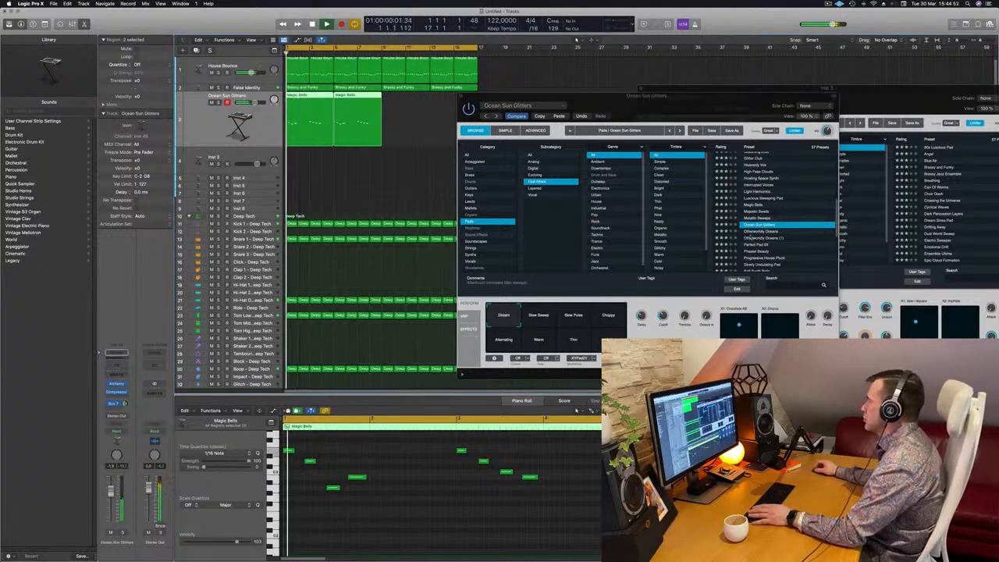
scroll(765, 231, "down", 2)
left_click(762, 231)
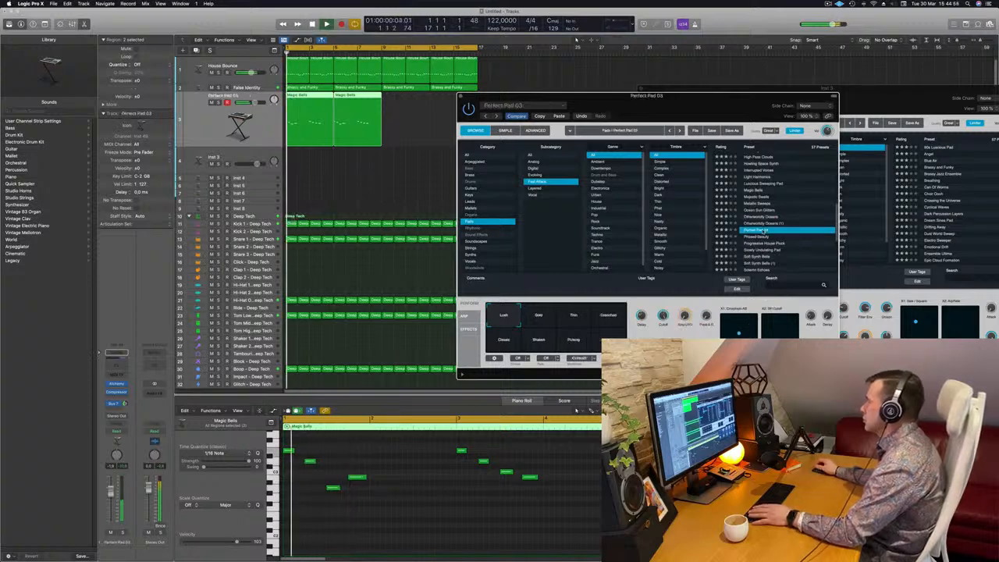
scroll(766, 231, "down", 2)
left_click_drag(661, 100, 700, 92)
key("Return")
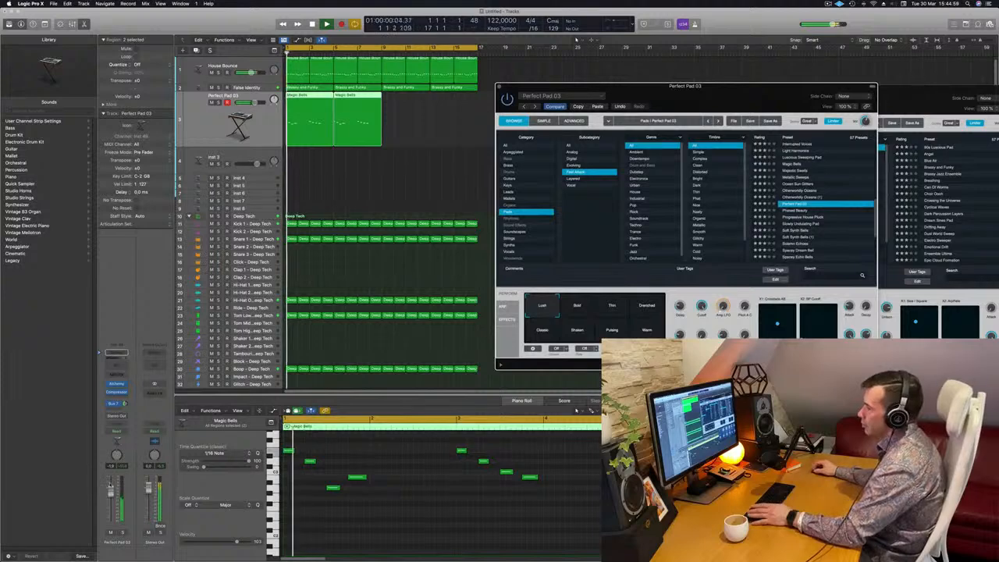
Lower the Perfect Pad 03 track's volume fader slightly while the beat plays.
key("Return")
left_click_drag(111, 491, 111, 499)
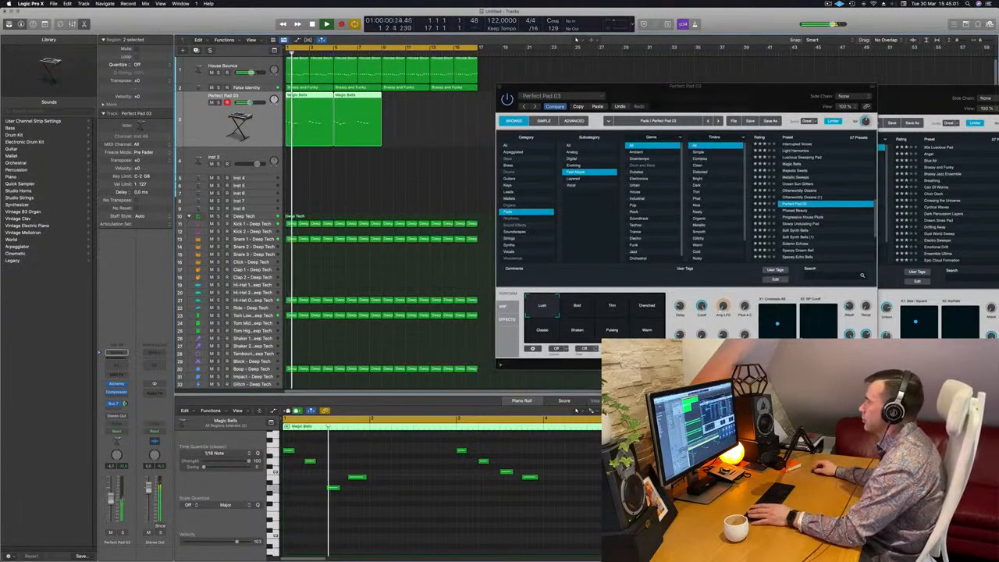
left_click_drag(722, 101, 764, 139)
Move one bell note later and lower in the Magic Bells melody.
left_click(528, 475)
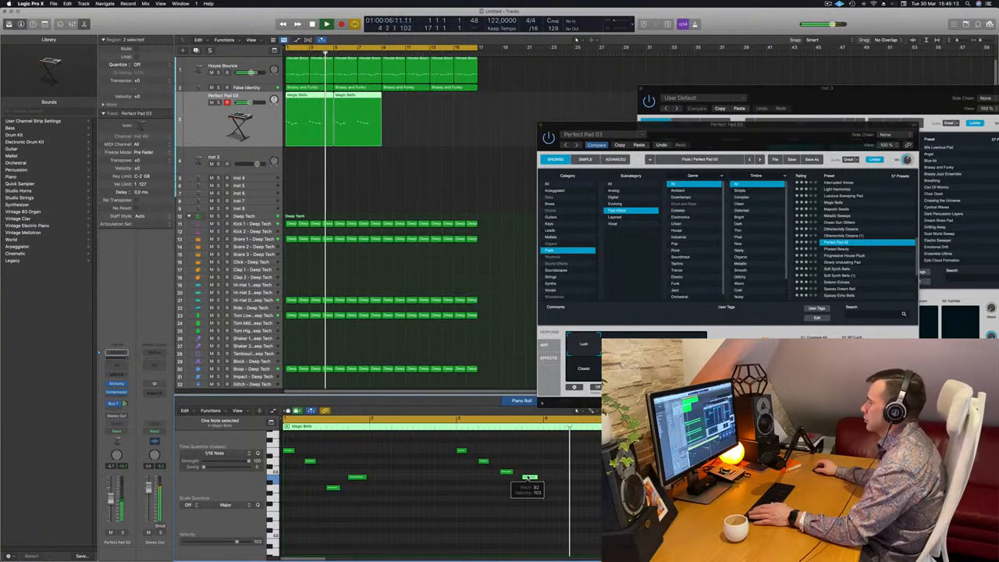
left_click_drag(528, 476, 551, 489)
scroll(539, 482, "left", 4)
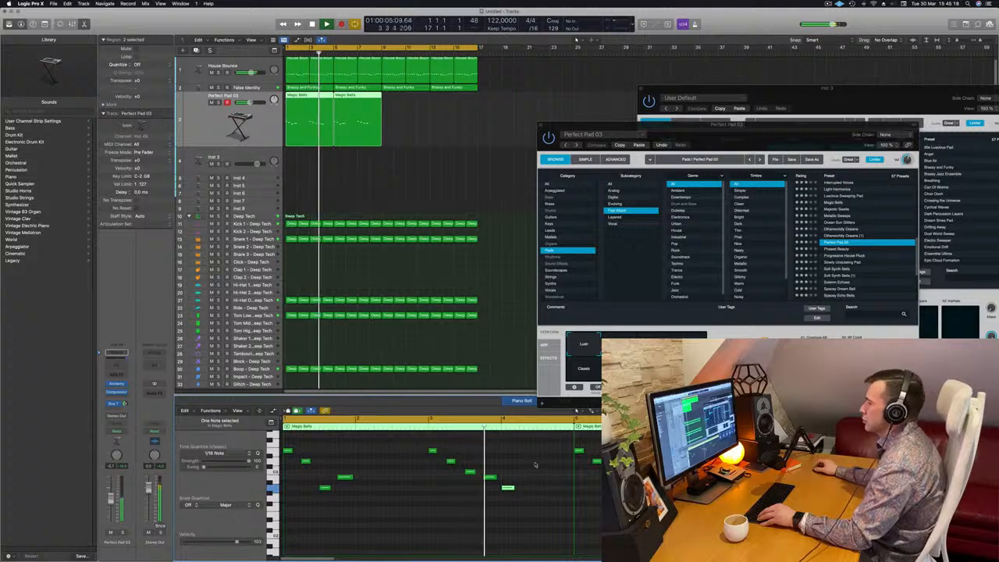
scroll(530, 467, "left", 2)
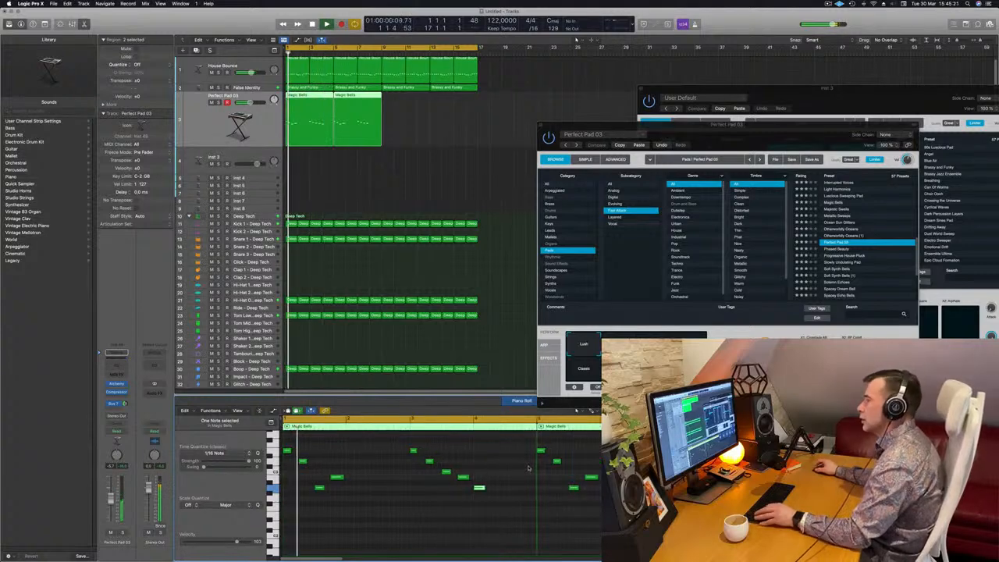
Delete the second Magic Bells region on the Perfect Pad 03 track and restart playback.
left_click(364, 117)
key("Delete")
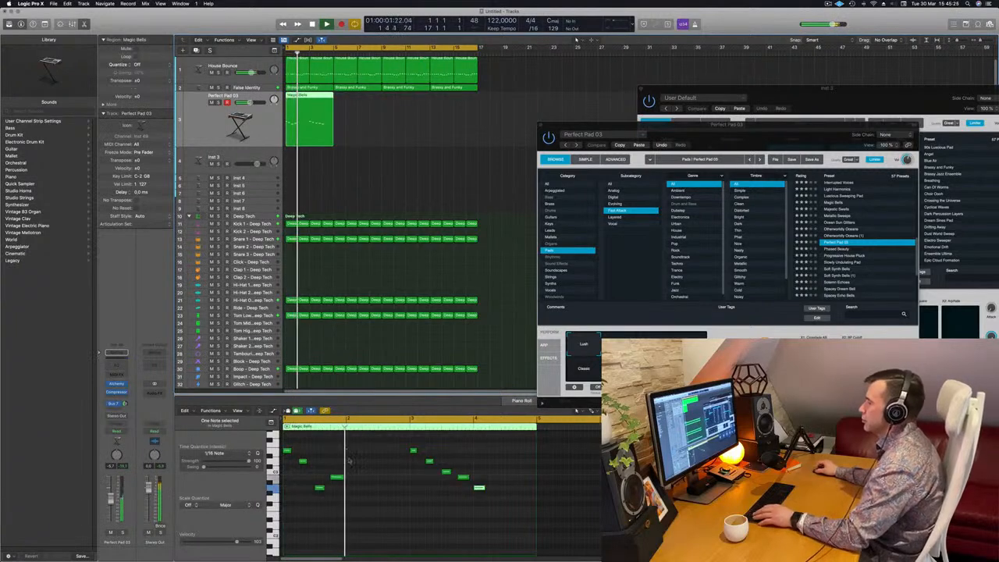
key("Return")
Try moving an early bell note later in the melody, and undo the move.
left_click(320, 488)
left_click_drag(320, 489, 358, 486)
key("Return")
scroll(378, 478, "up", 2)
scroll(378, 476, "down", 2)
key("Return")
key("Return")
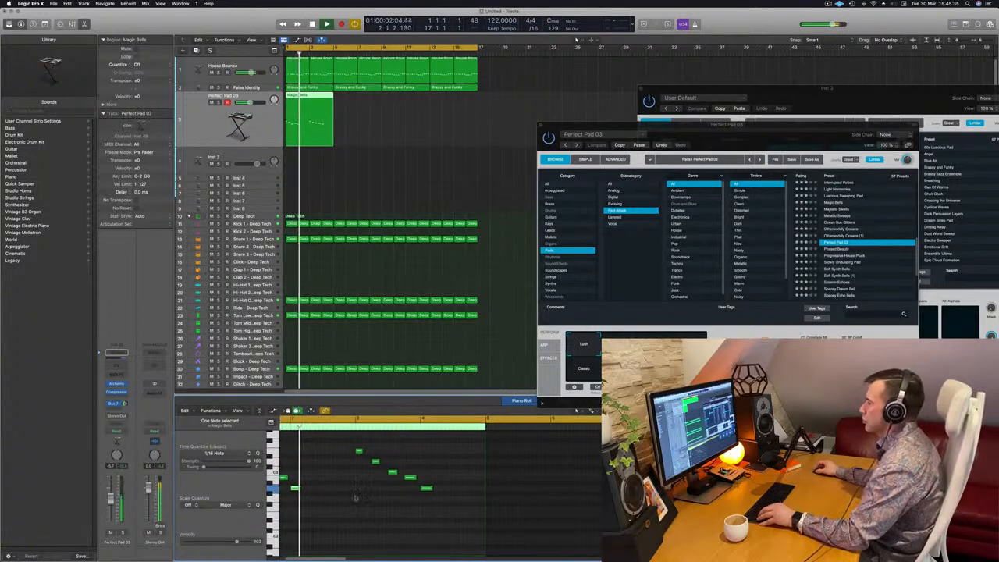
key("Return")
key("ctrl+z")
key("Return")
Switch the pad's Alchemy transform pad to Classic.
left_click_drag(734, 146, 686, 162)
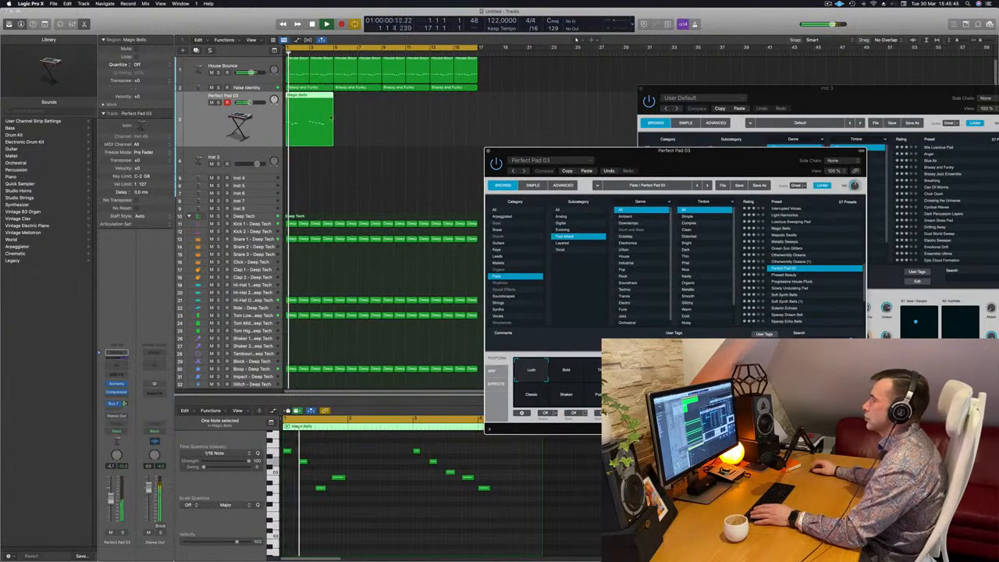
left_click(573, 379)
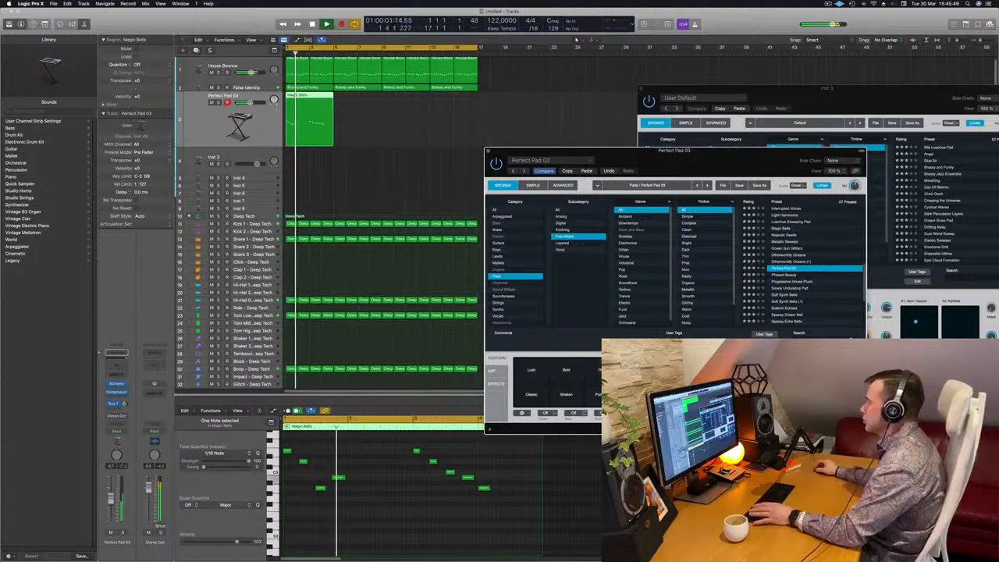
left_click(530, 394)
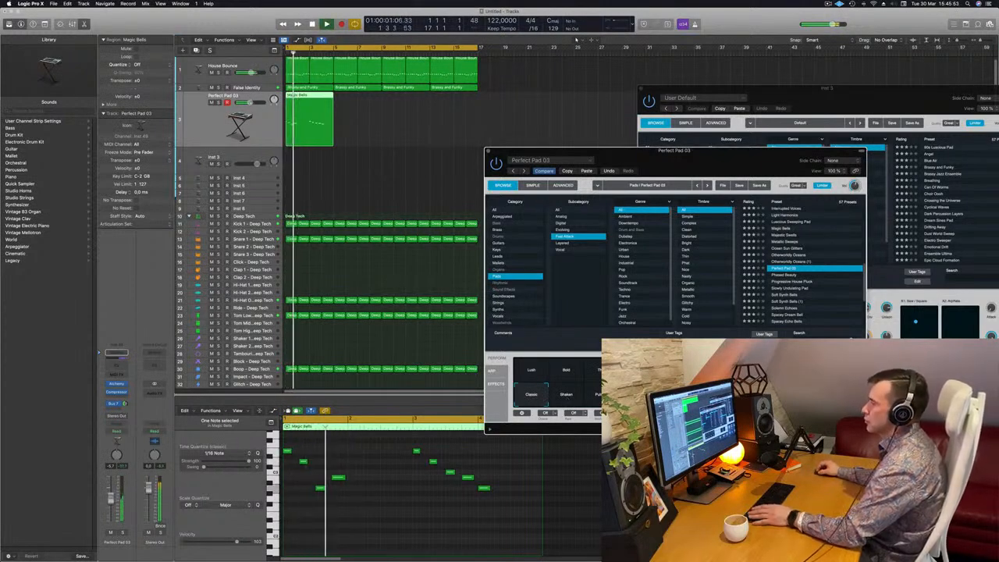
Insert a Channel EQ on the pad track and set its low cut to about 350 Hz.
left_click(117, 364)
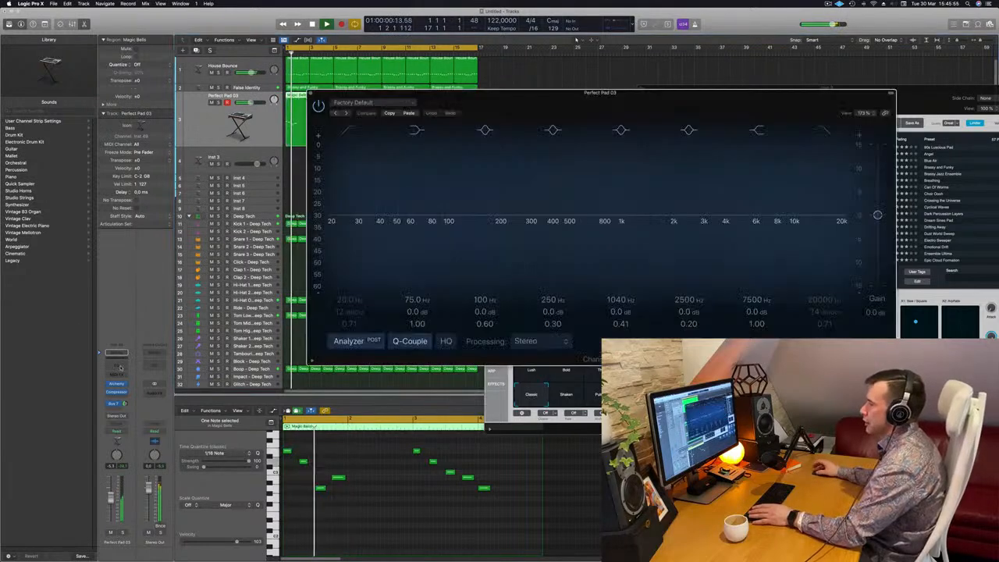
left_click_drag(337, 250, 544, 250)
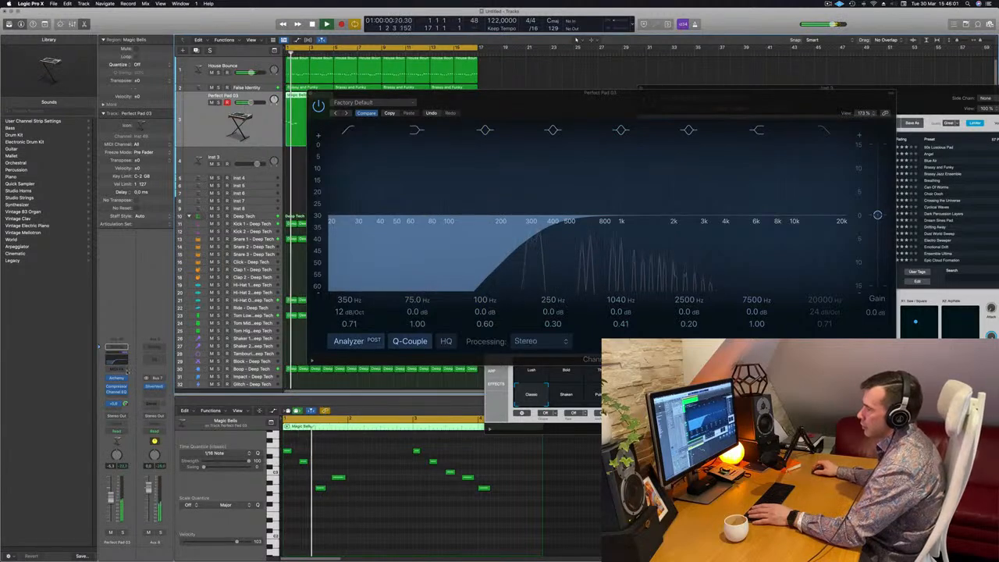
left_click(117, 386)
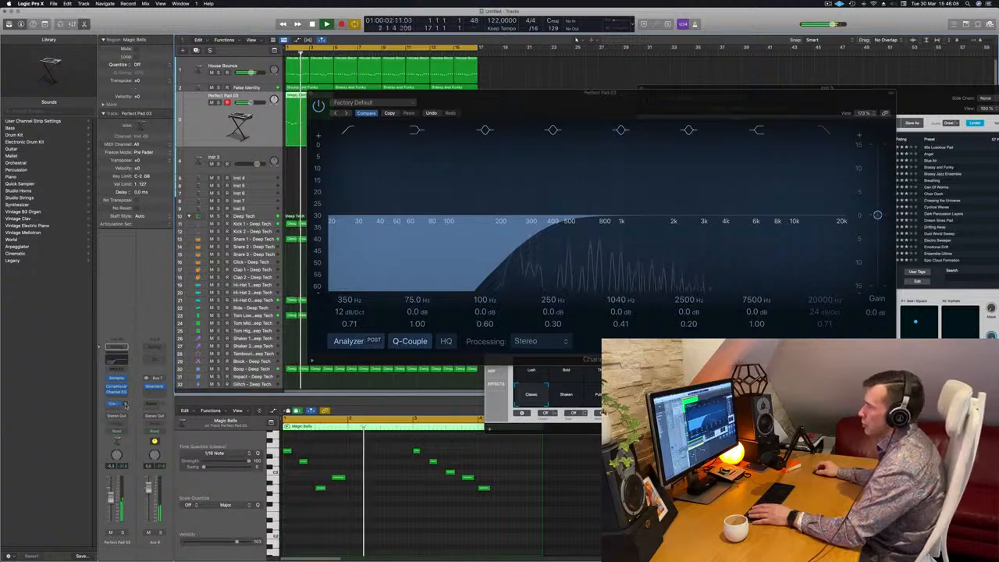
Copy the Magic Bells region to directly after the original and restart playback.
left_click_drag(621, 93, 724, 114)
left_click(414, 114)
left_click_drag(312, 100, 362, 101)
key("Return")
Delete the last bell note in the Magic Bells melody.
key("space")
key("space")
left_click(484, 489)
key("Delete")
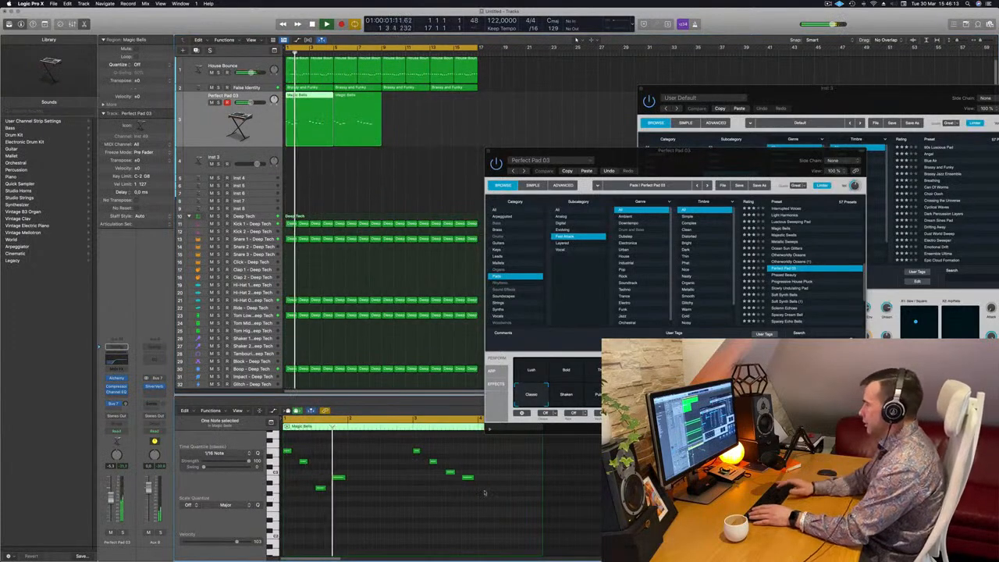
Select each Magic Bells region in turn to view its notes.
left_click_drag(685, 161, 732, 146)
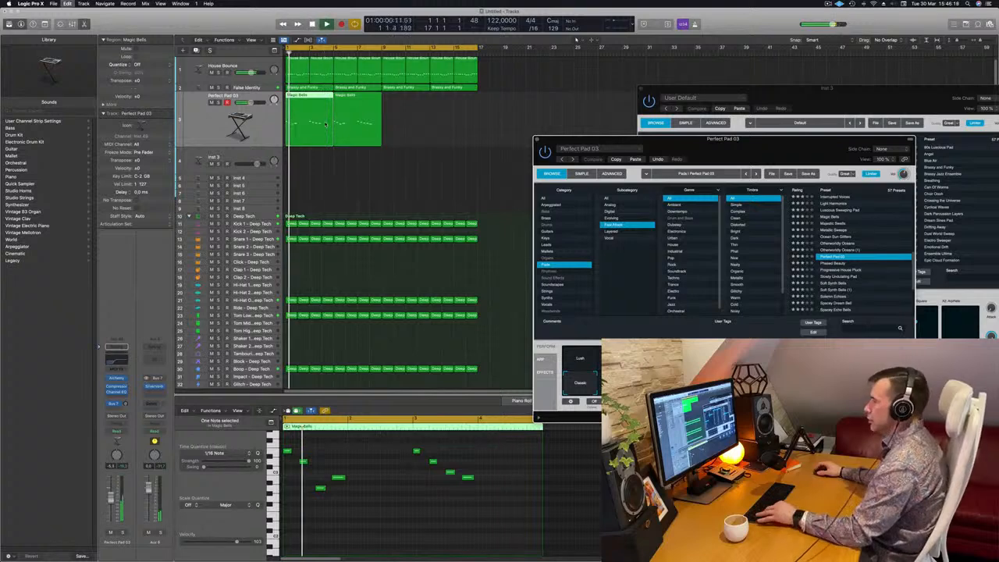
left_click(371, 115)
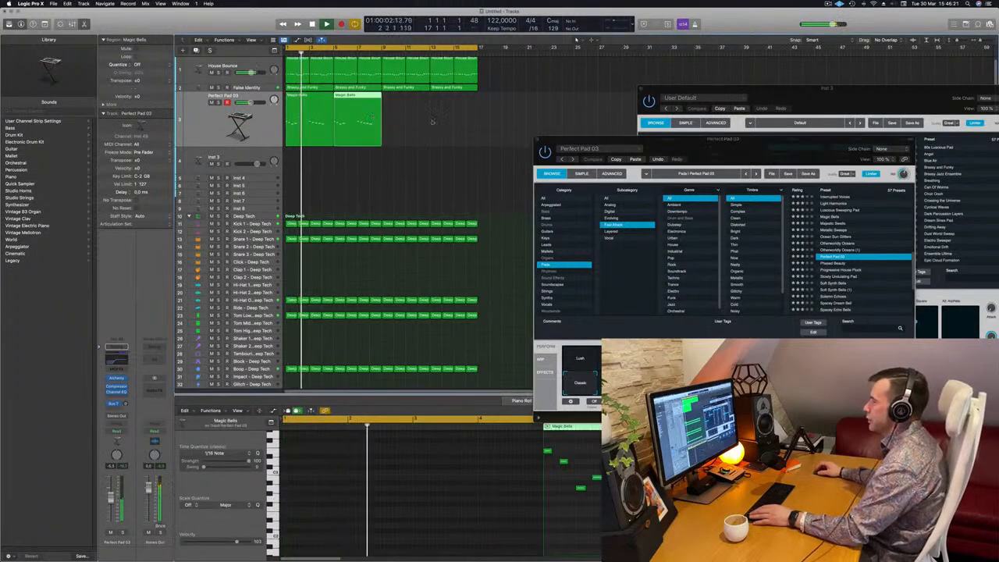
left_click_drag(714, 141, 679, 145)
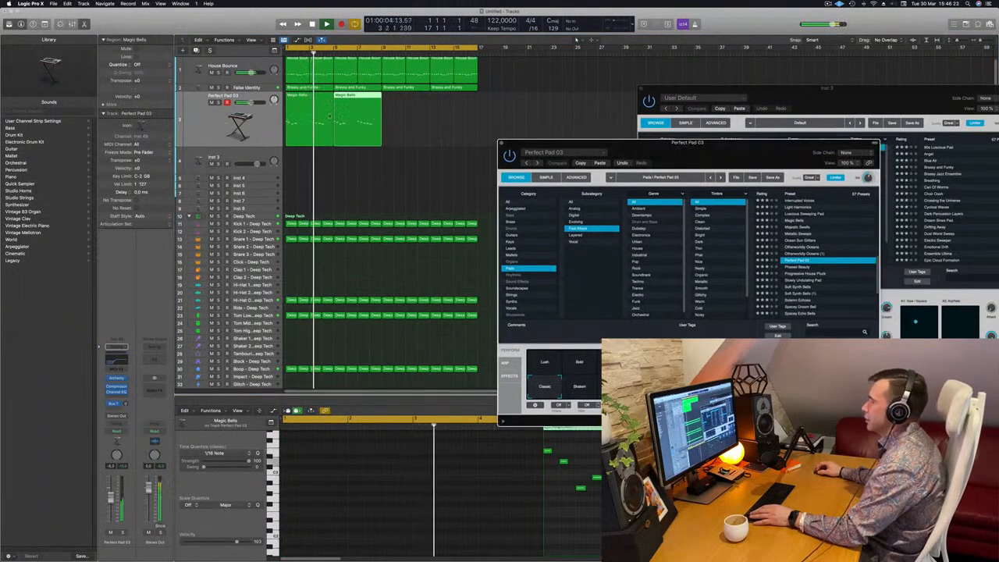
left_click(311, 124)
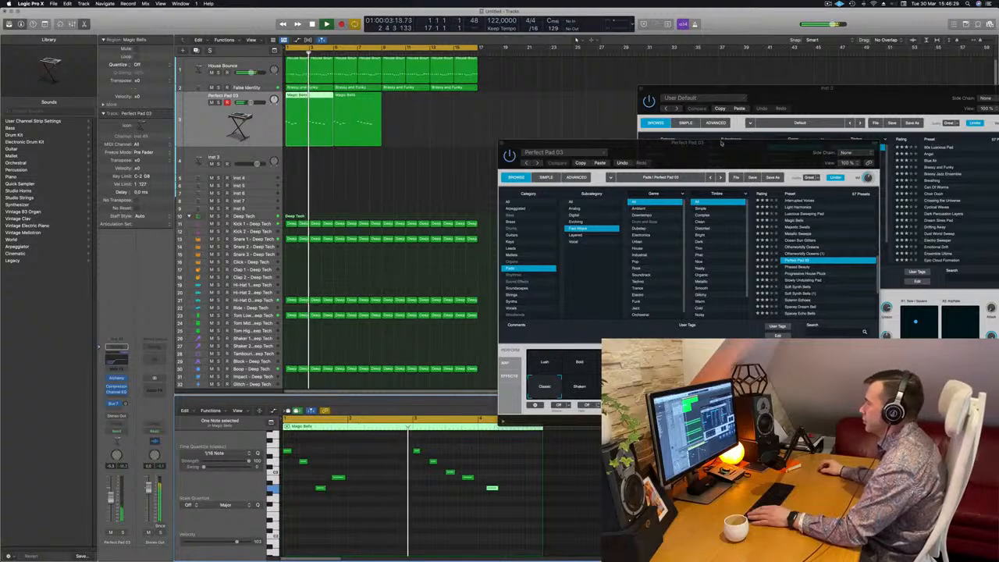
left_click_drag(722, 145, 735, 138)
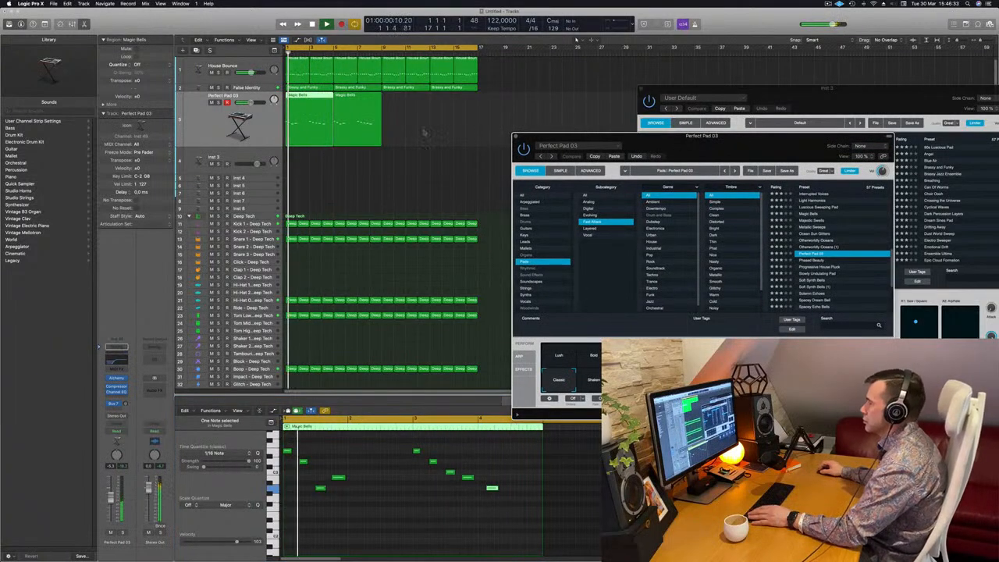
Undo the last edit and duplicate both Magic Bells regions to extend the melody.
key("super+z")
left_click_drag(626, 145, 709, 139)
left_click_drag(439, 128, 404, 109)
scroll(405, 179, "down", 5)
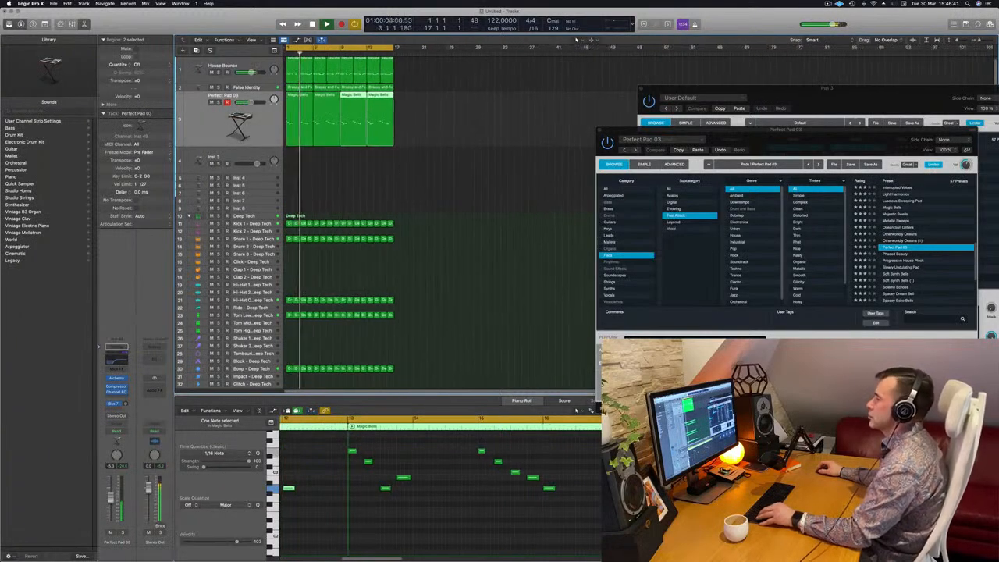
scroll(412, 174, "up", 3)
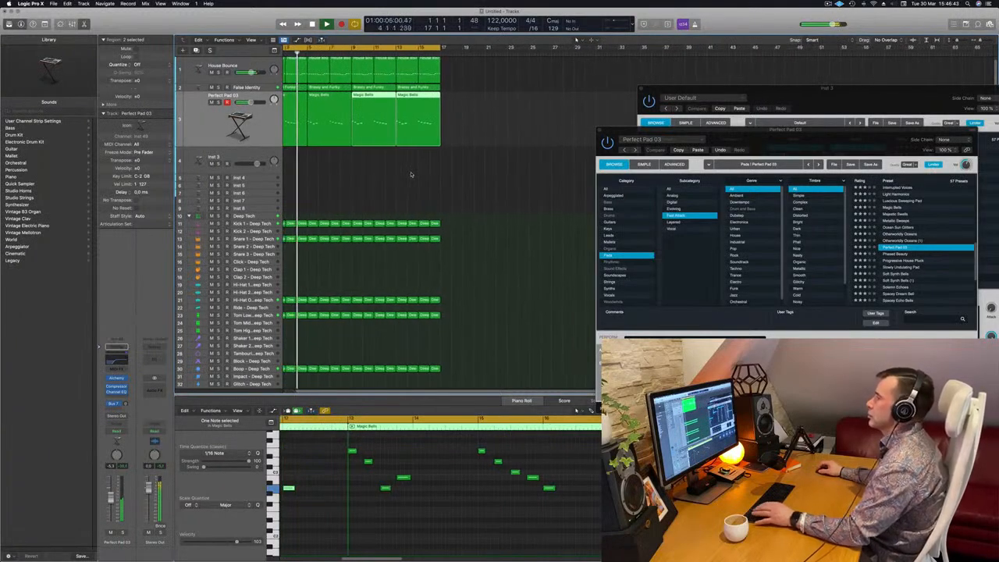
scroll(411, 175, "up", 2)
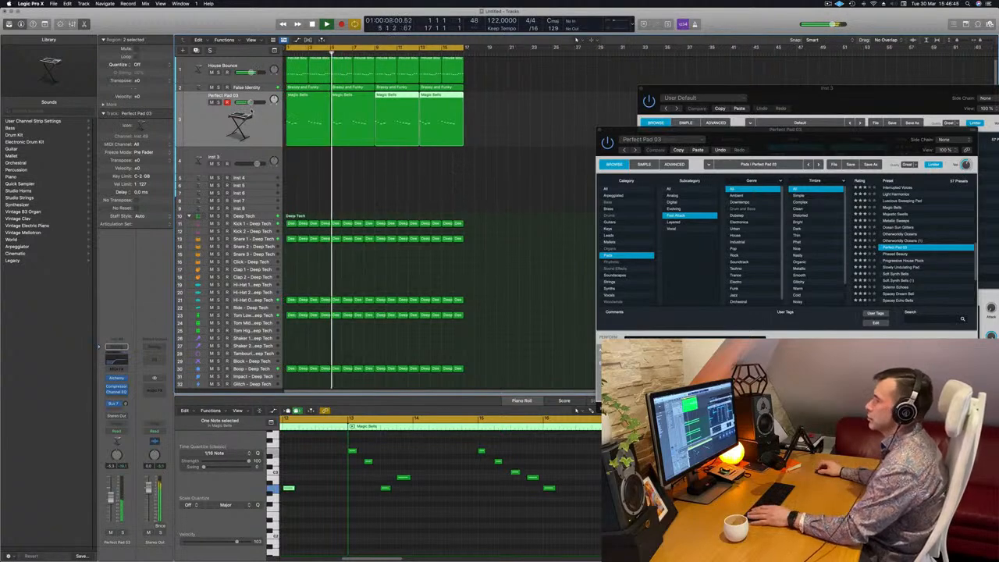
key("Return")
Try the Shaken and Pulsing transform pads and settle on Warm.
left_click_drag(758, 137, 525, 144)
left_click(455, 387)
left_click(493, 390)
left_click(514, 391)
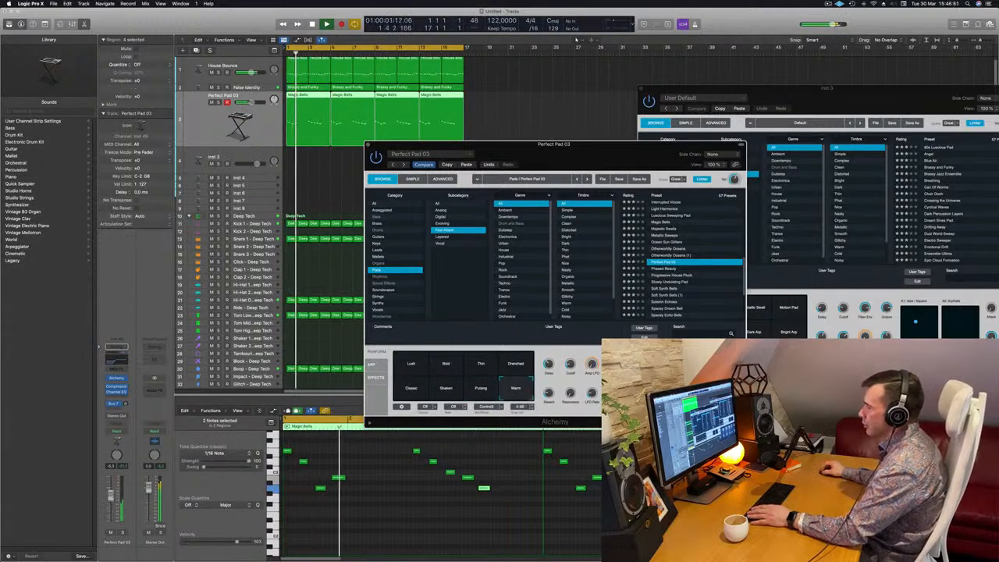
Raise the pad track's volume fader slightly and restart playback.
left_click_drag(110, 498, 116, 493)
key("Return")
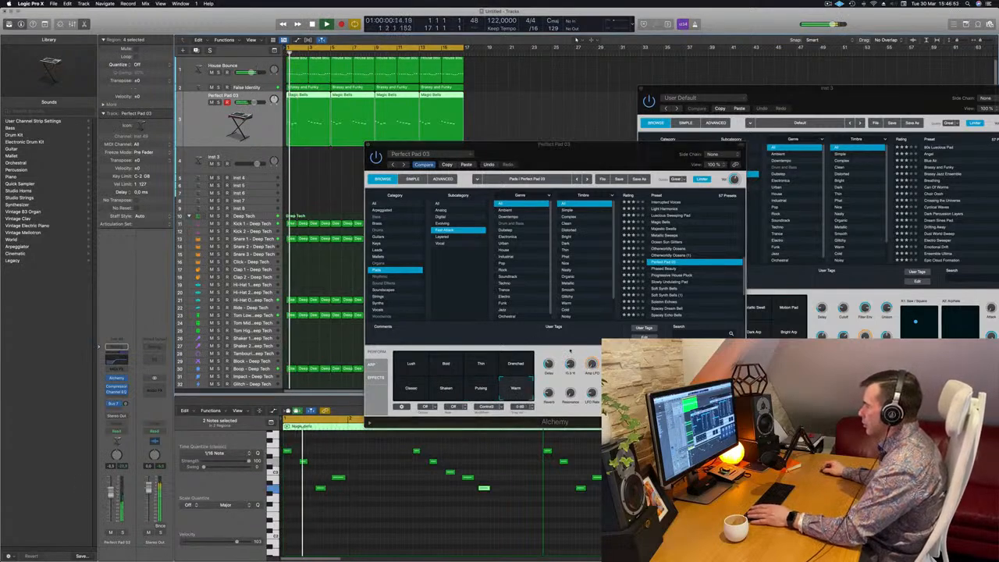
left_click(569, 353)
left_click_drag(561, 168, 572, 140)
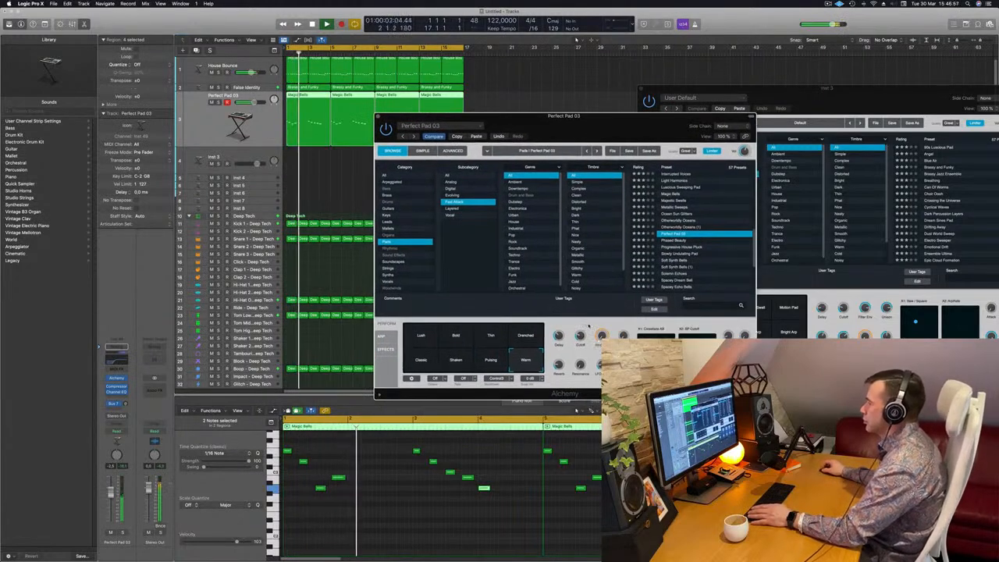
key("Return")
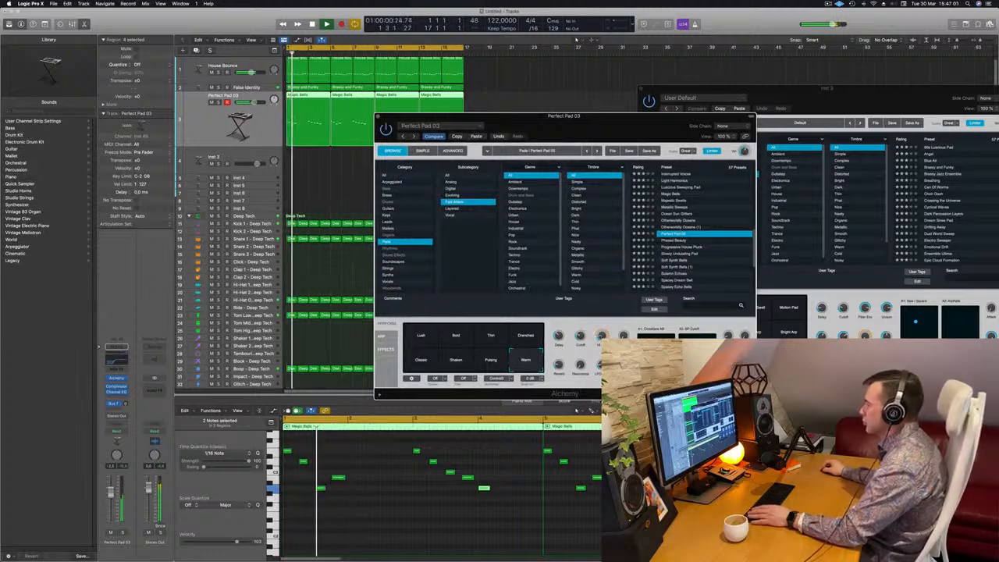
key("Return")
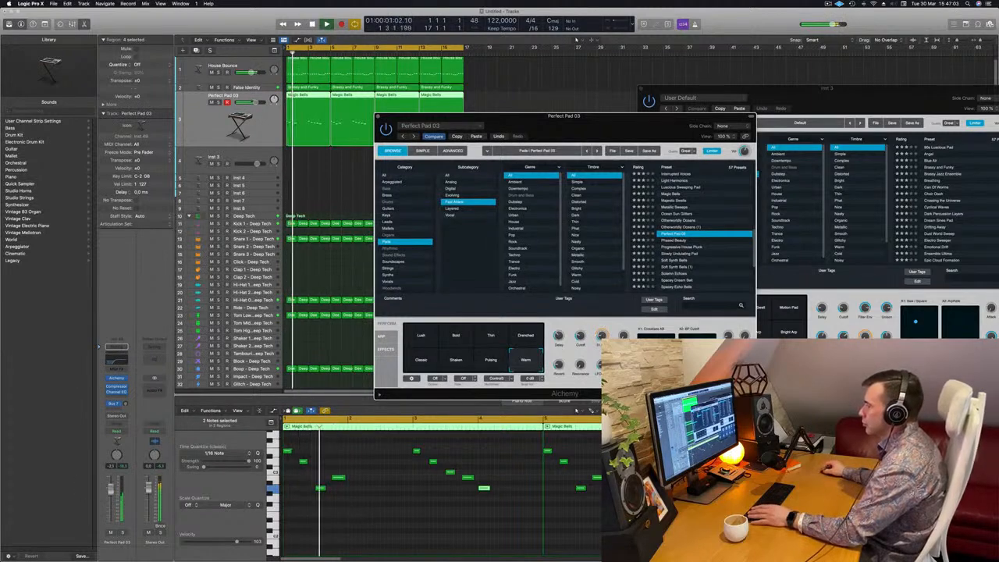
Mute the False Identity track.
left_click(204, 105)
key("Return")
left_click(212, 87)
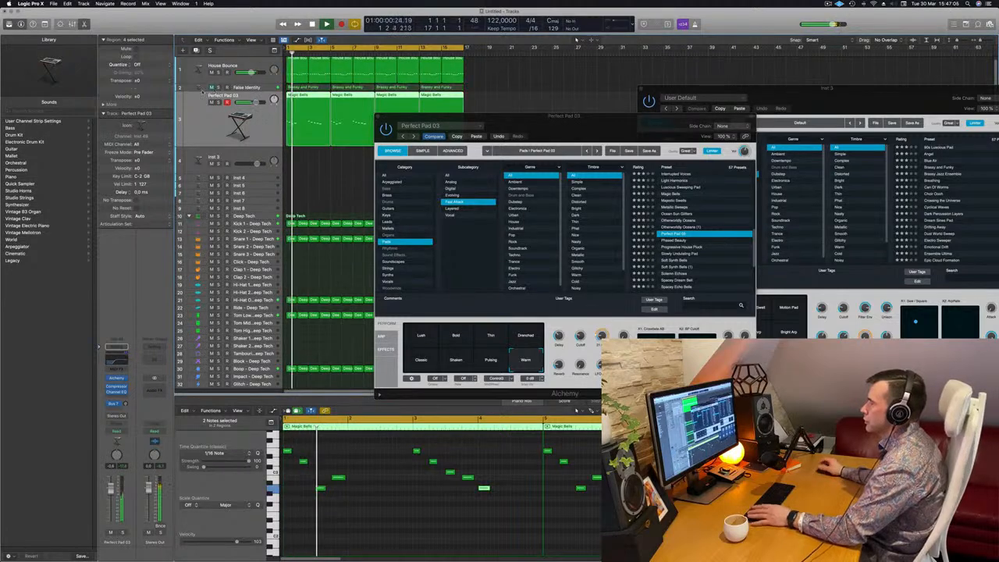
left_click_drag(554, 128, 610, 123)
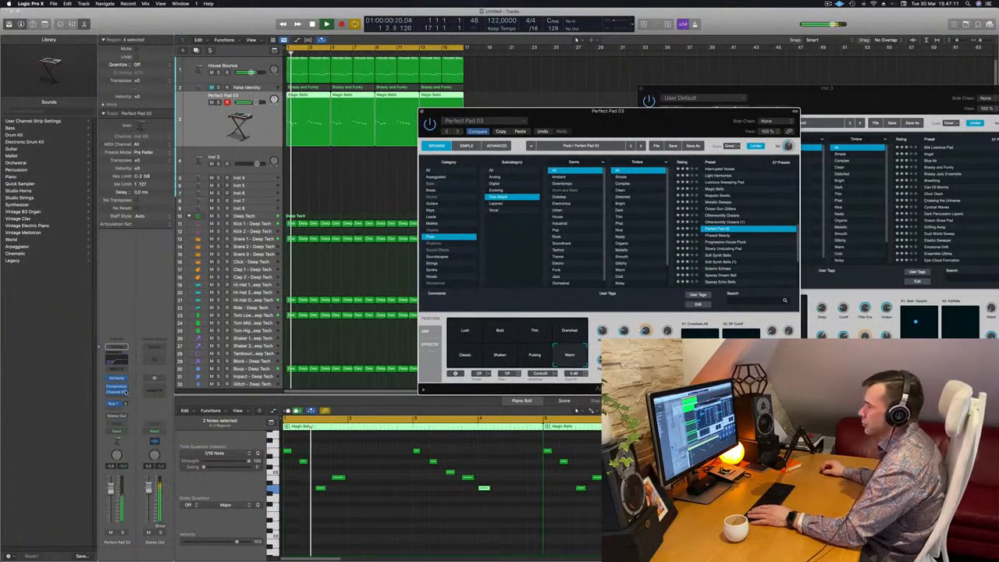
key("Return")
Raise the pad track's Bus 7 send level and browse the Alchemy preset list.
left_click_drag(125, 404, 128, 366)
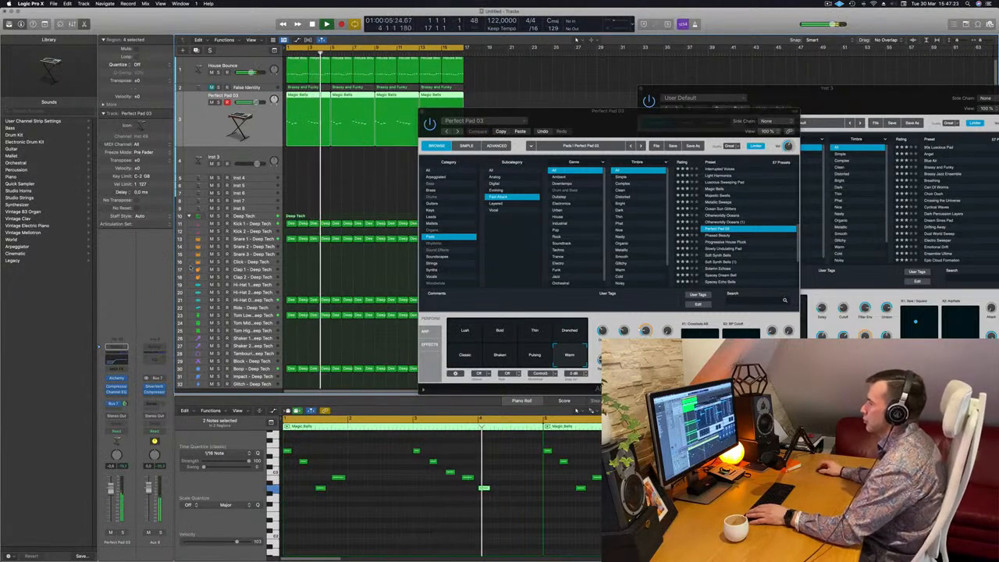
left_click(582, 146)
left_click_drag(601, 118, 661, 114)
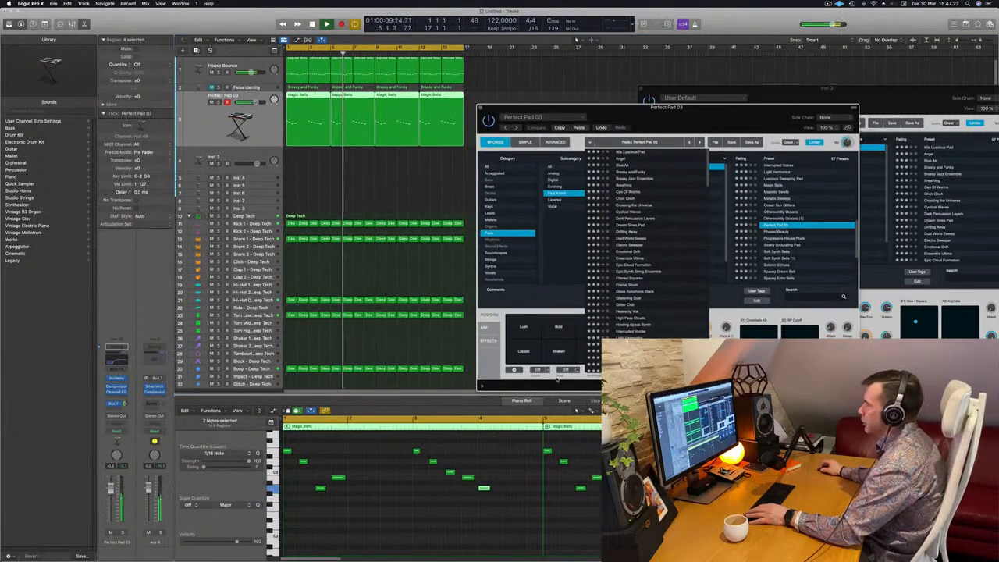
left_click(600, 143)
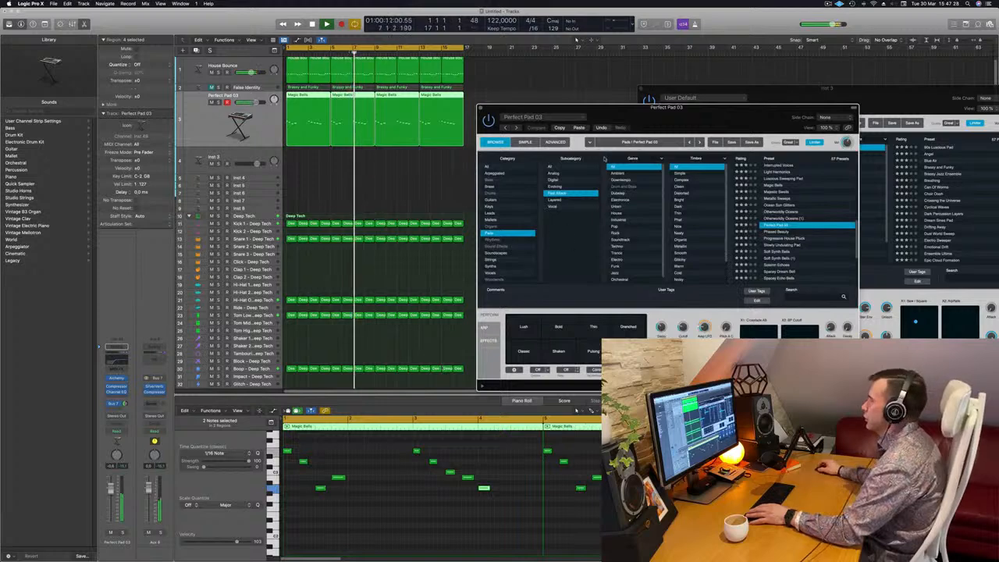
left_click_drag(722, 115, 651, 146)
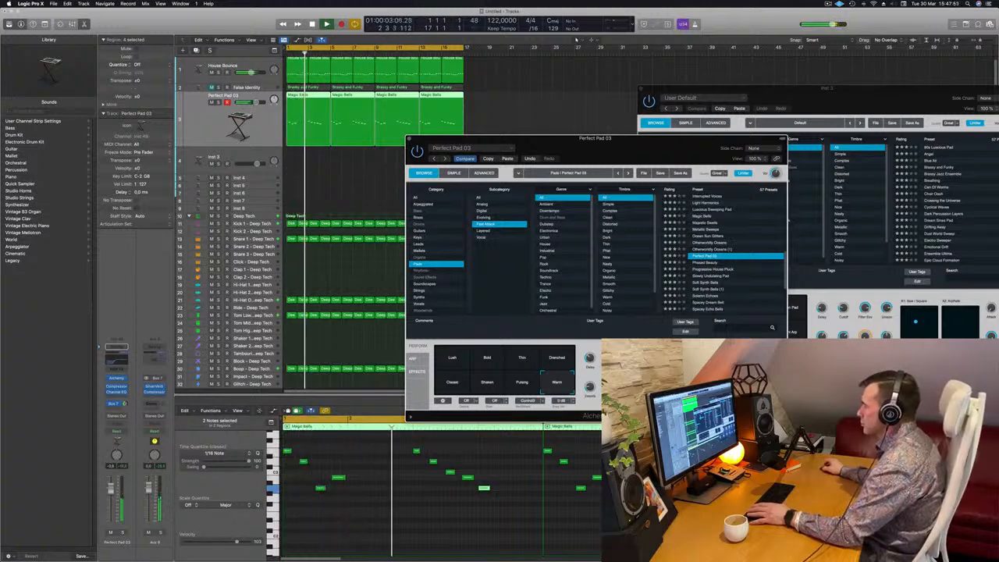
left_click_drag(622, 322, 641, 294)
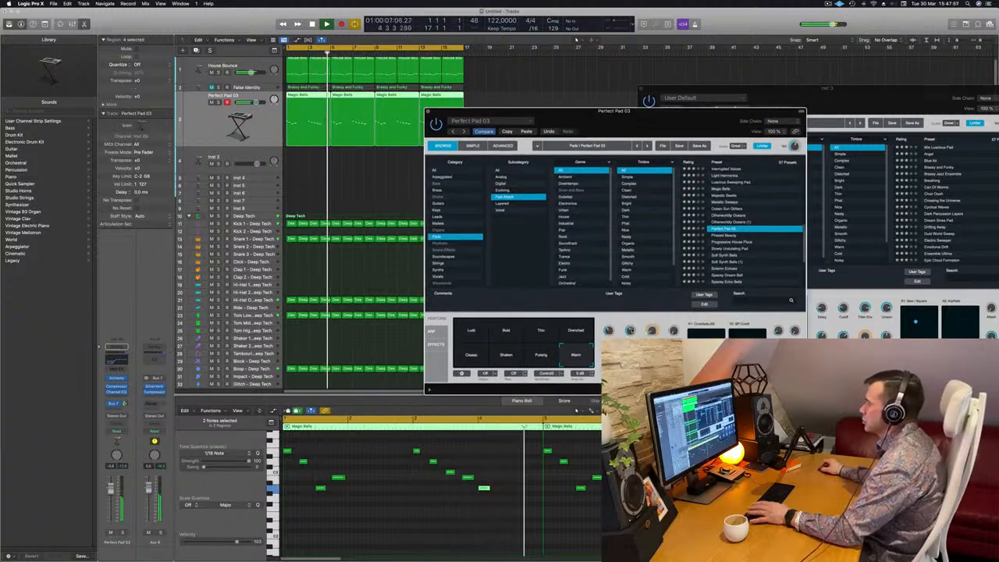
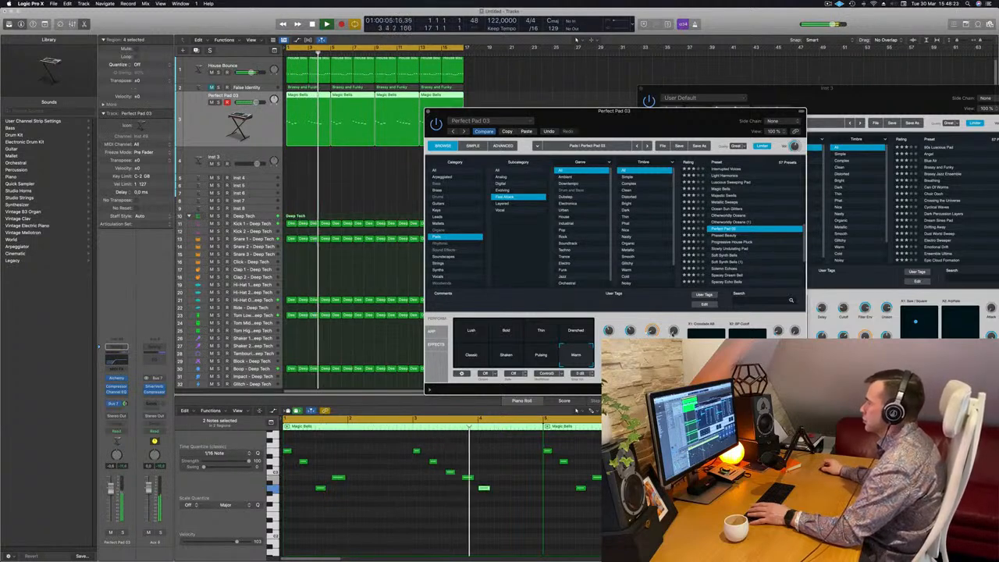
Replay the arrangement from the start several times to audition the pad sound.
key("Return")
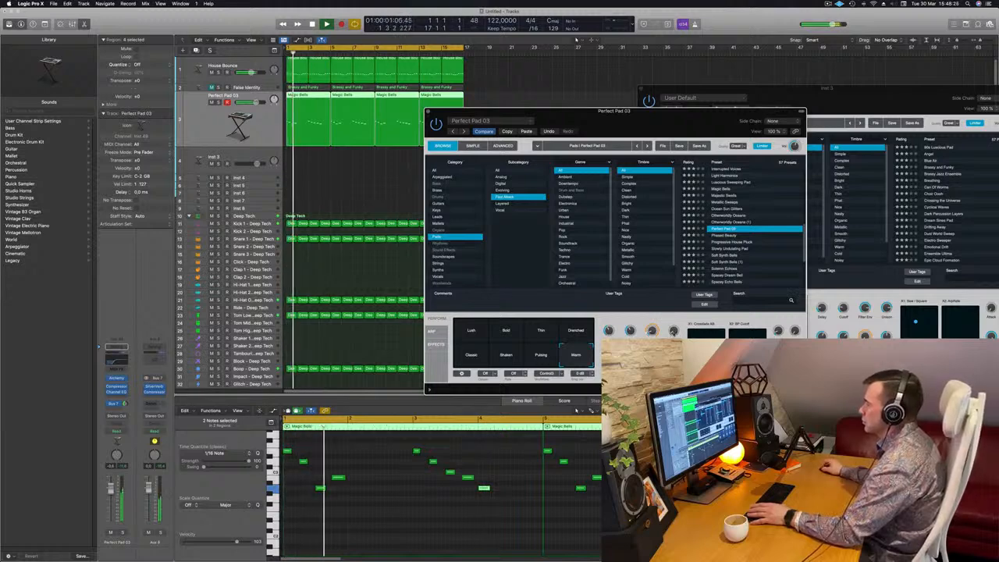
key("Return")
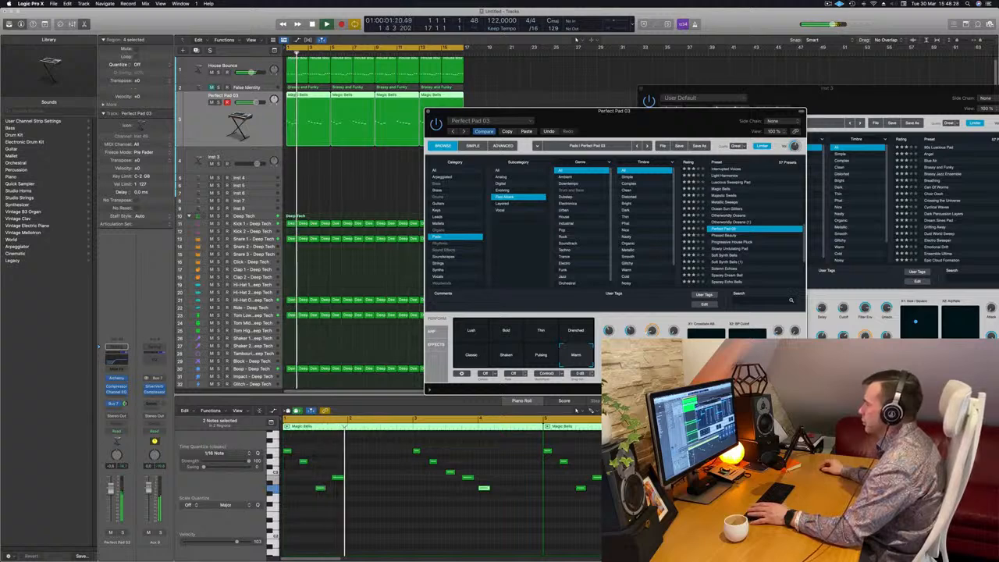
key("Return")
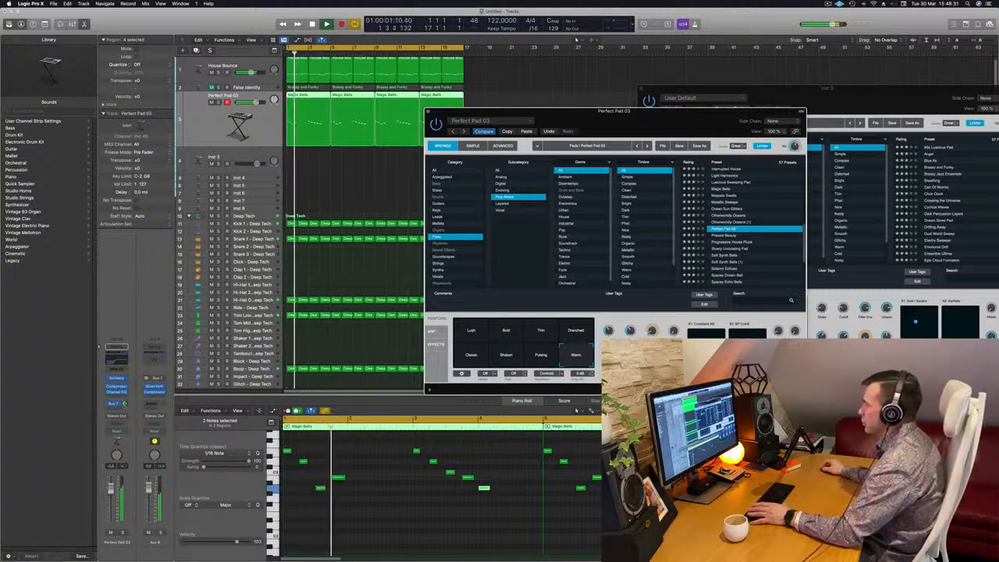
key("Return")
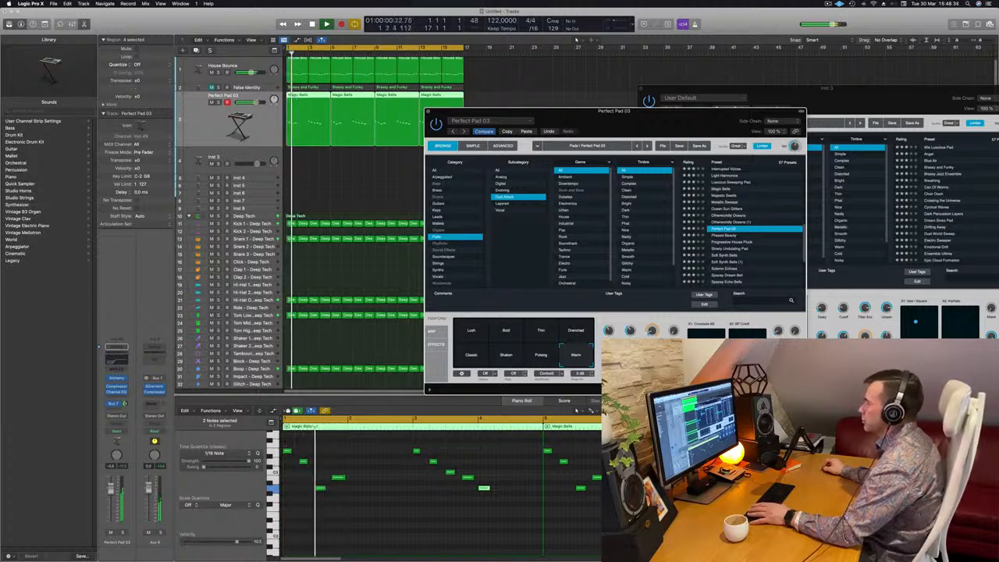
key("Return")
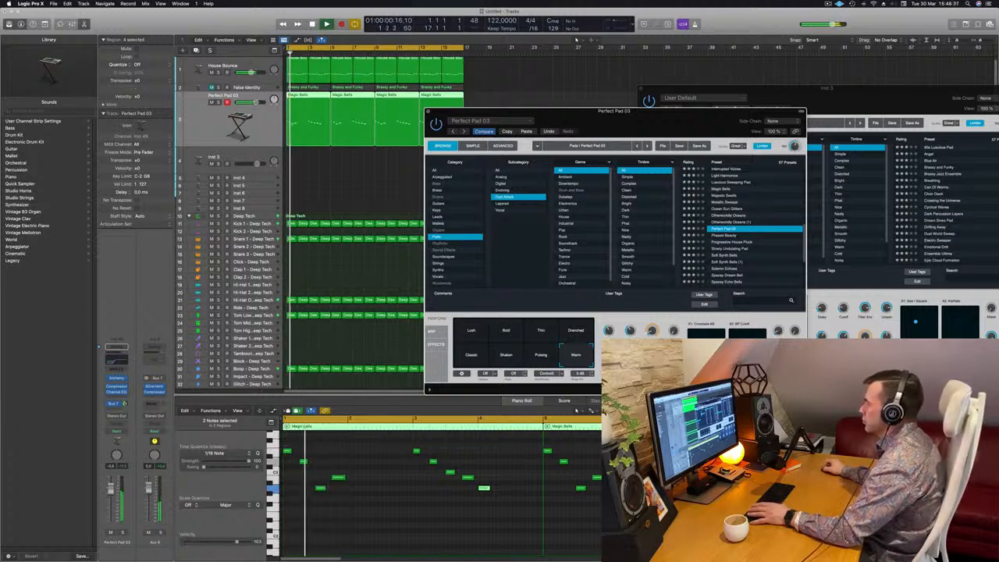
Open the Perfect Pad track's Channel EQ, set a low cut around 193 Hz and dip 3500 Hz by 2.1 dB.
left_click_drag(679, 132, 743, 114)
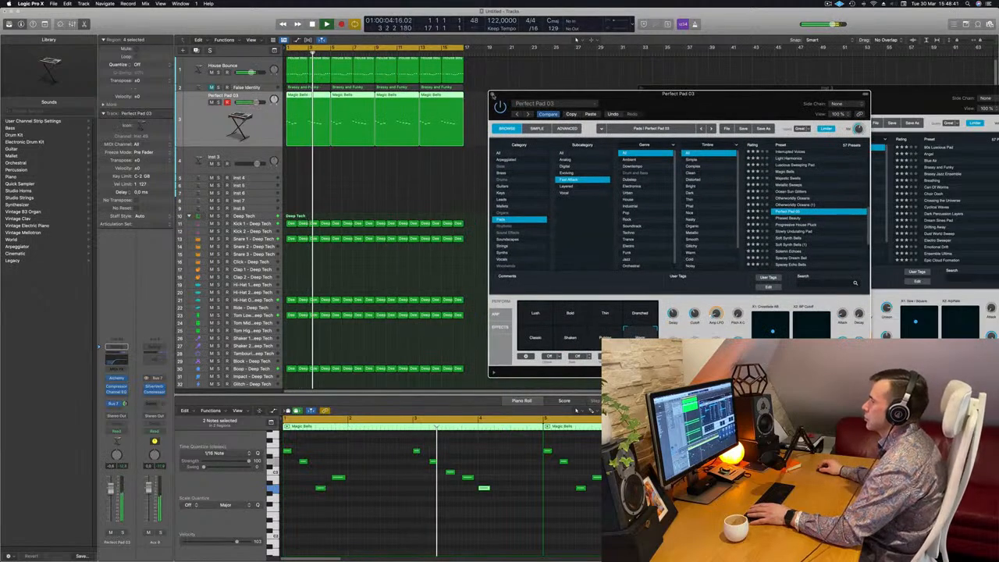
left_click(492, 95)
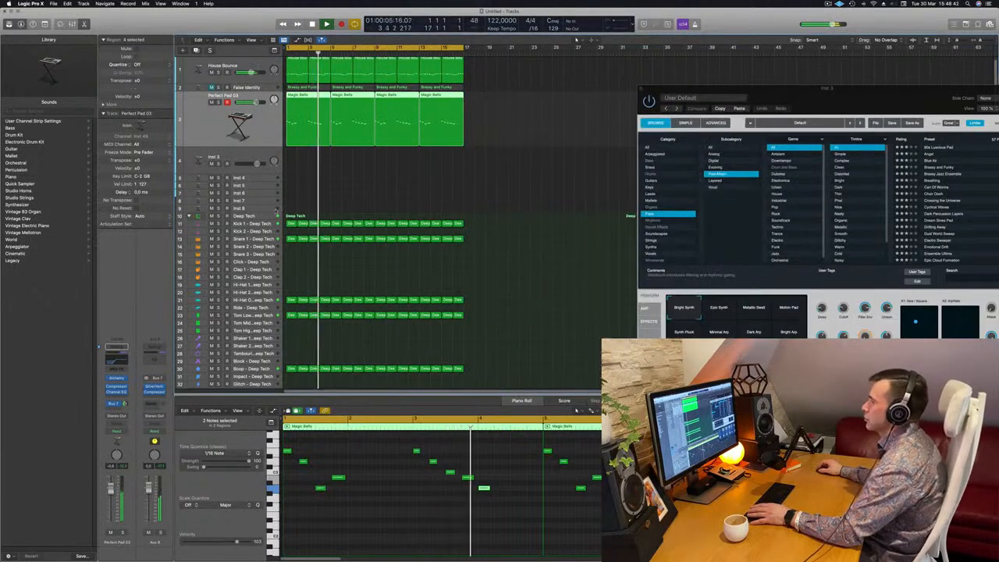
left_click(374, 189)
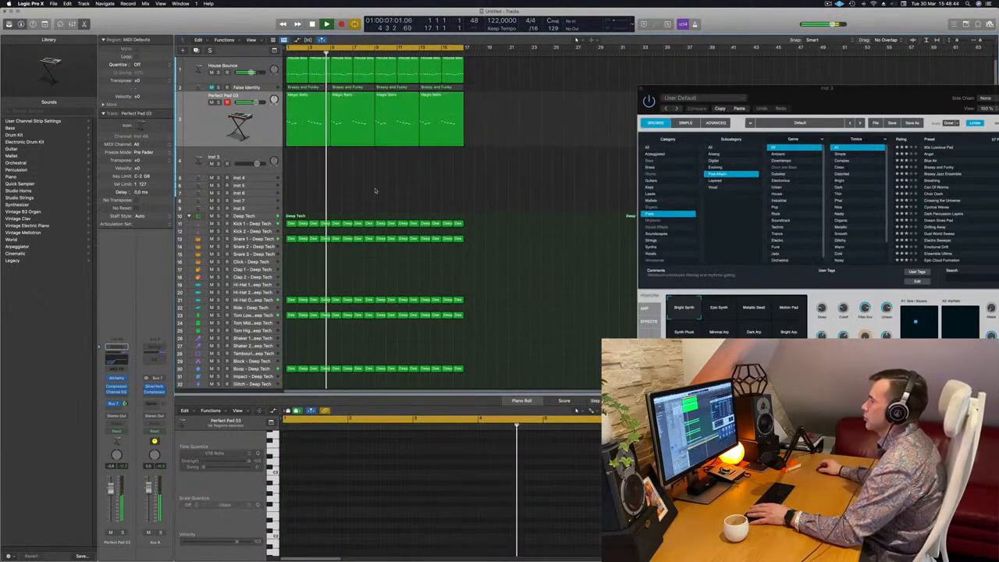
left_click(196, 83)
key("Return")
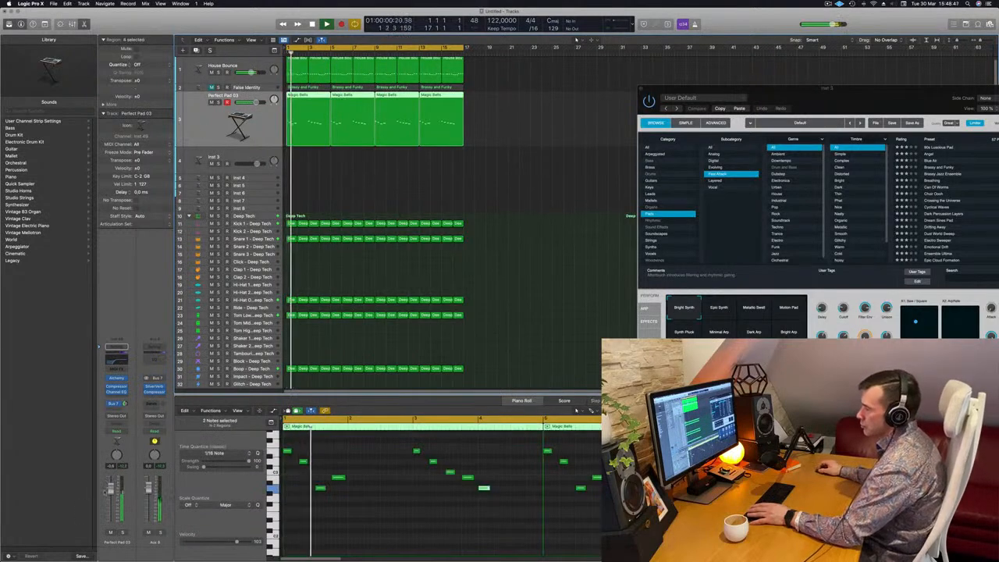
left_click(116, 364)
left_click_drag(647, 252, 600, 253)
key("Return")
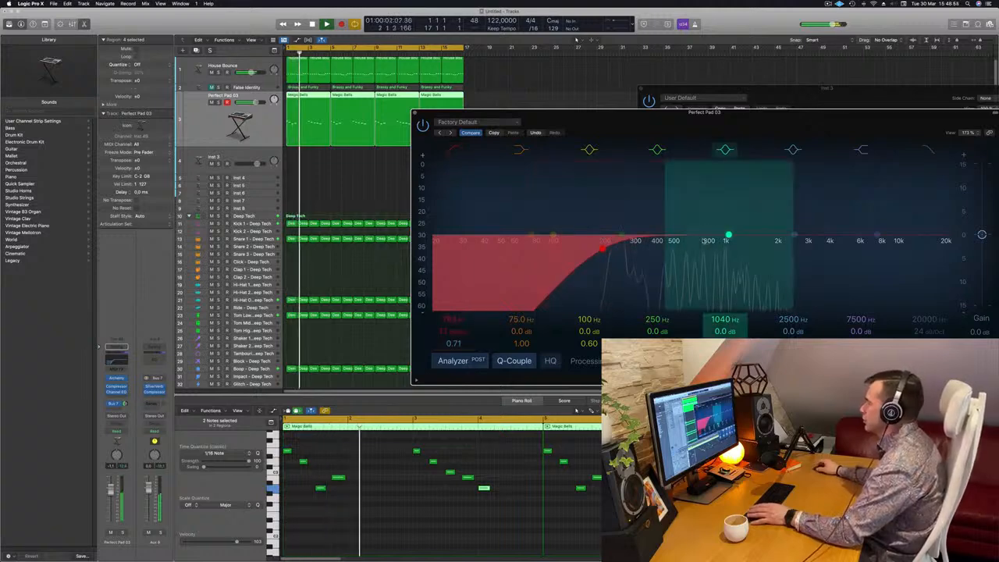
left_click_drag(794, 235, 778, 234)
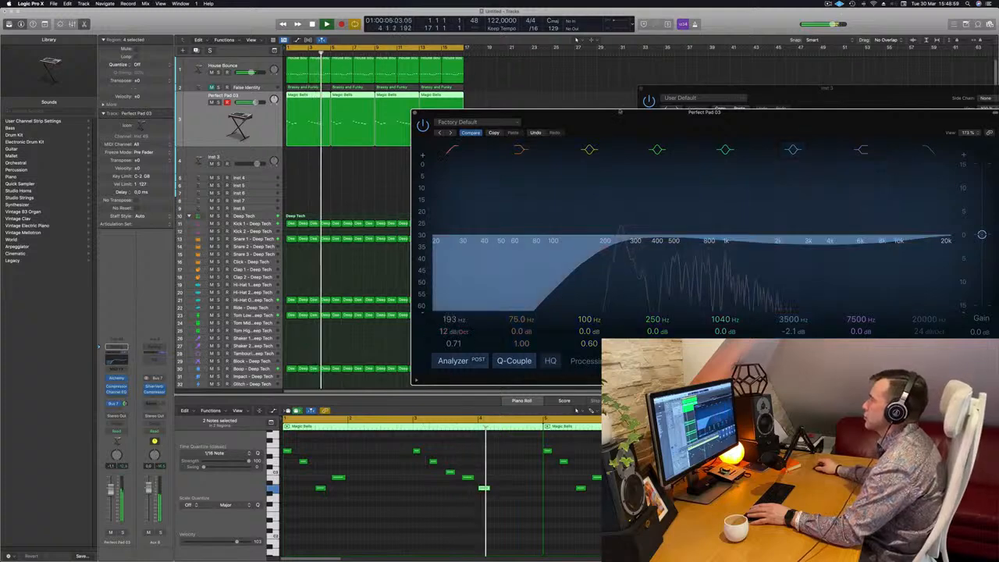
left_click_drag(560, 124, 732, 122)
Reopen the Perfect Pad's Alchemy instrument and adjust the pad channel's volume fader, restarting playback.
left_click(116, 377)
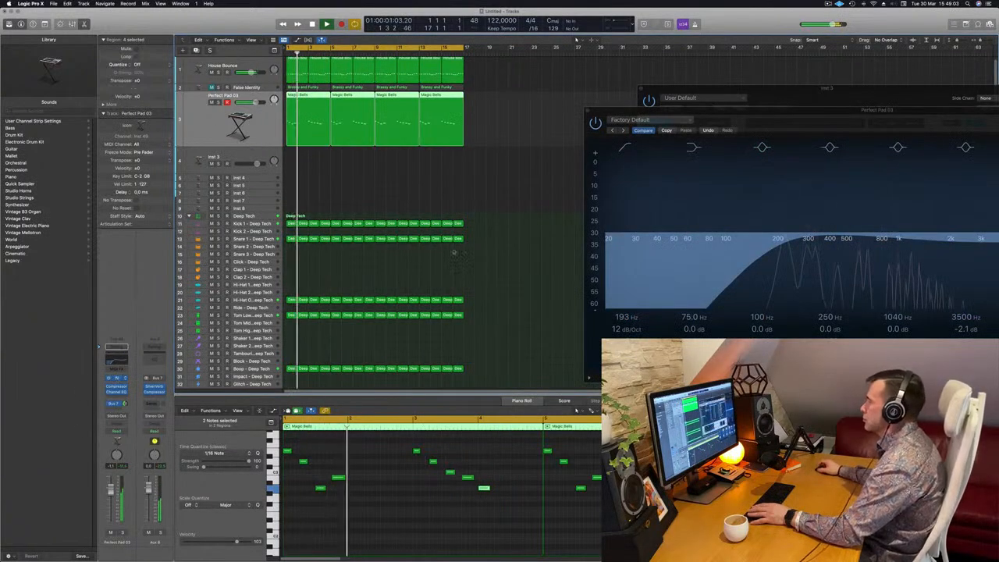
left_click(116, 377)
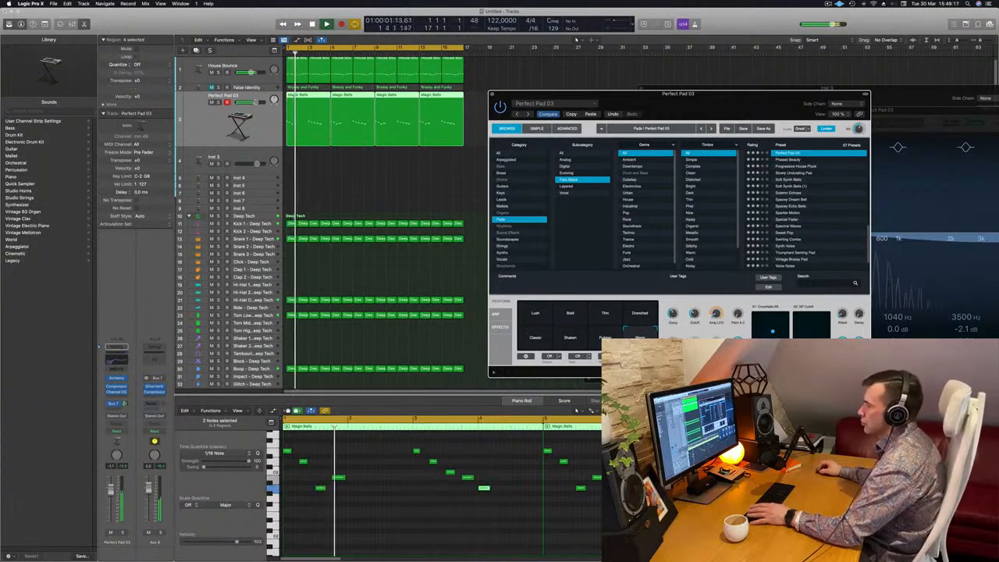
left_click(111, 489)
key("Return")
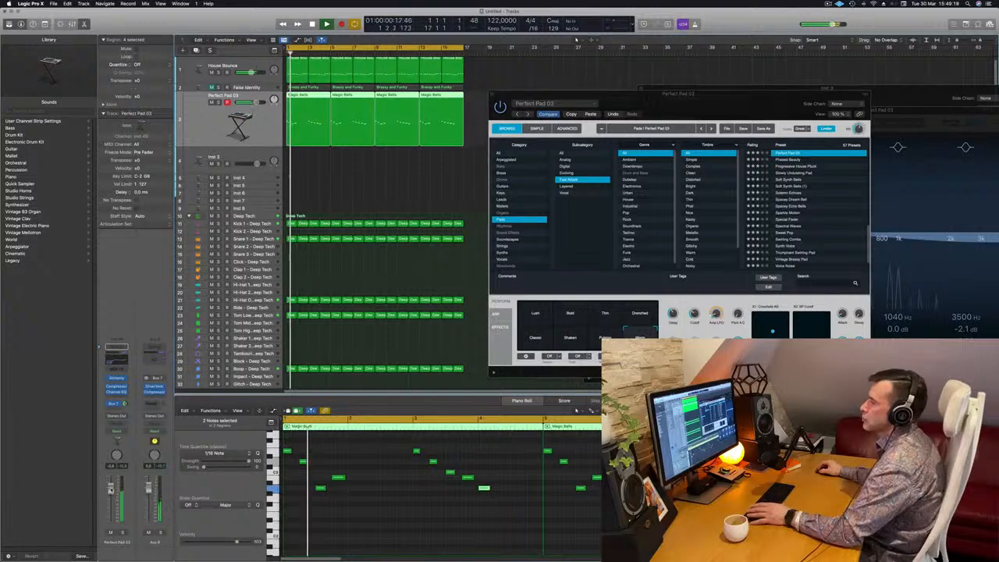
left_click_drag(731, 93, 823, 178)
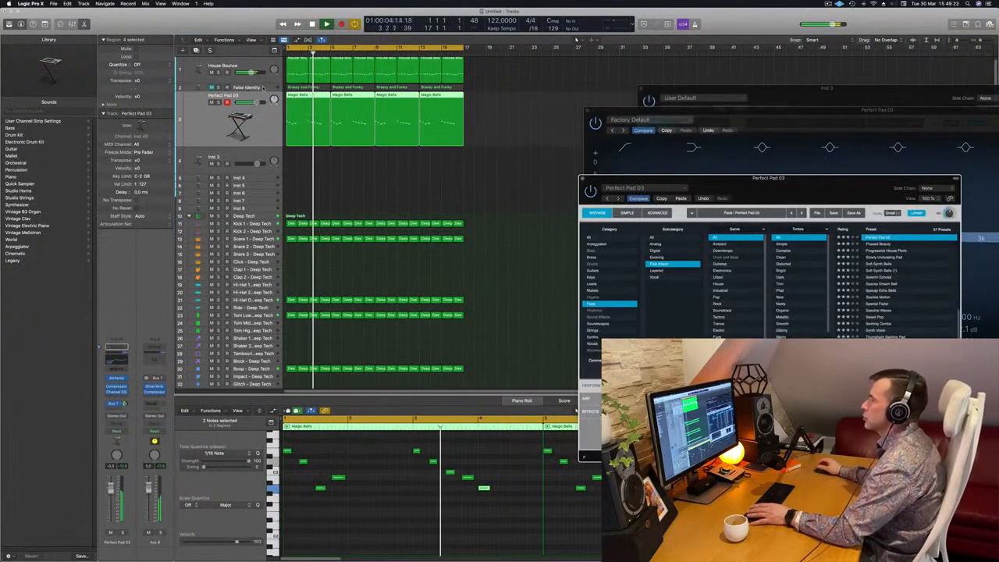
Open the False Identity track's Channel EQ and enable its low cut at about 240 Hz.
left_click(264, 87)
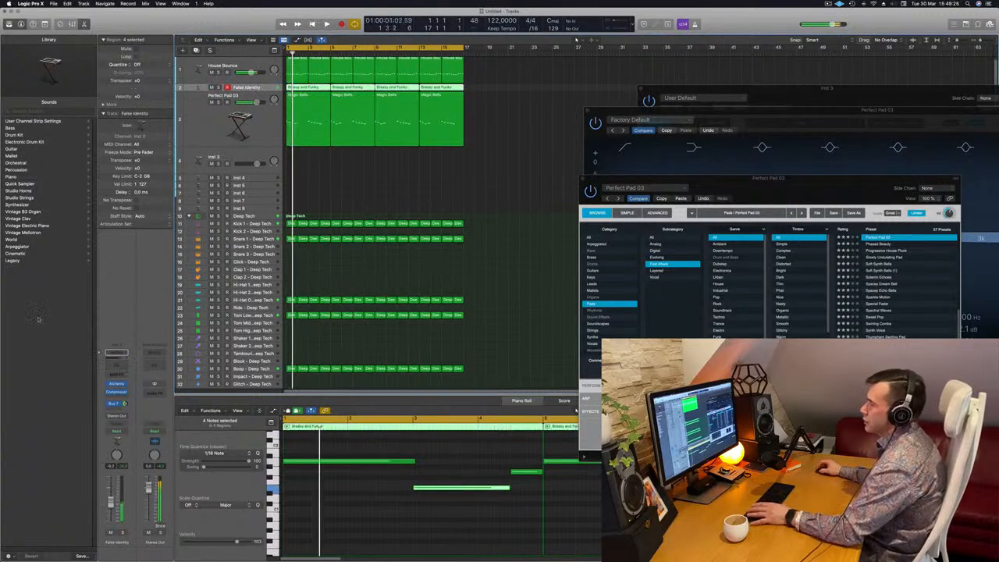
left_click(117, 365)
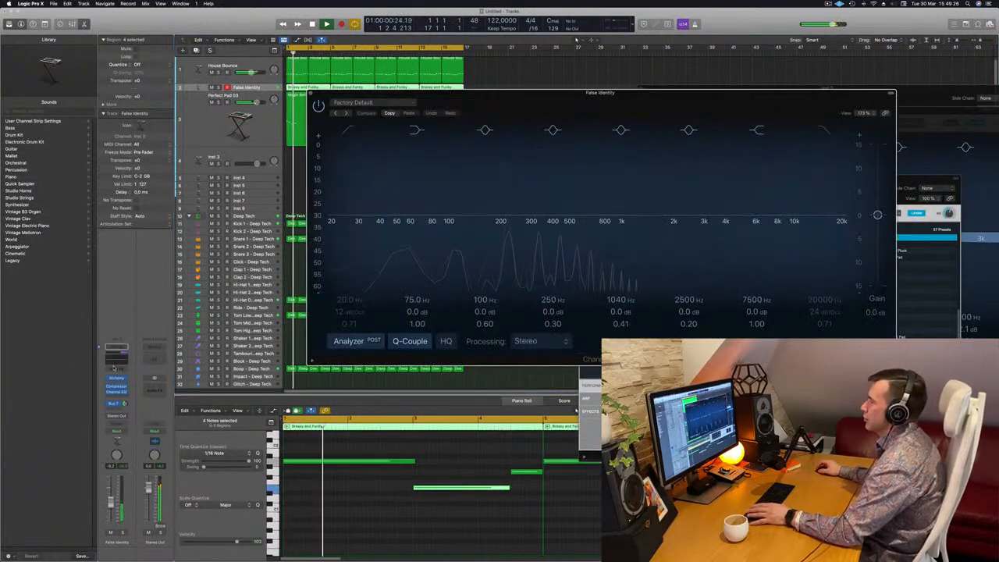
left_click(347, 132)
left_click_drag(352, 172, 535, 163)
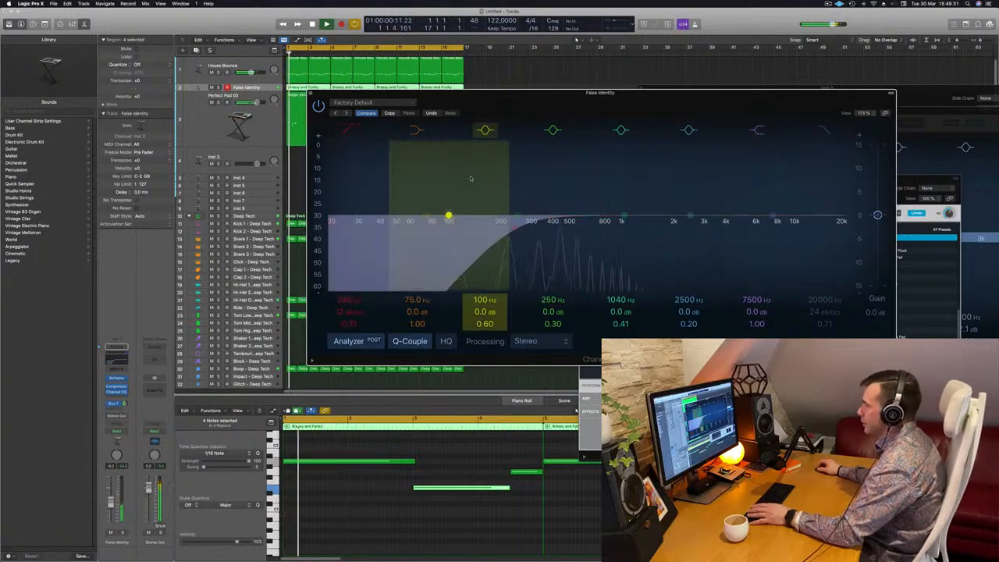
left_click_drag(651, 101, 627, 164)
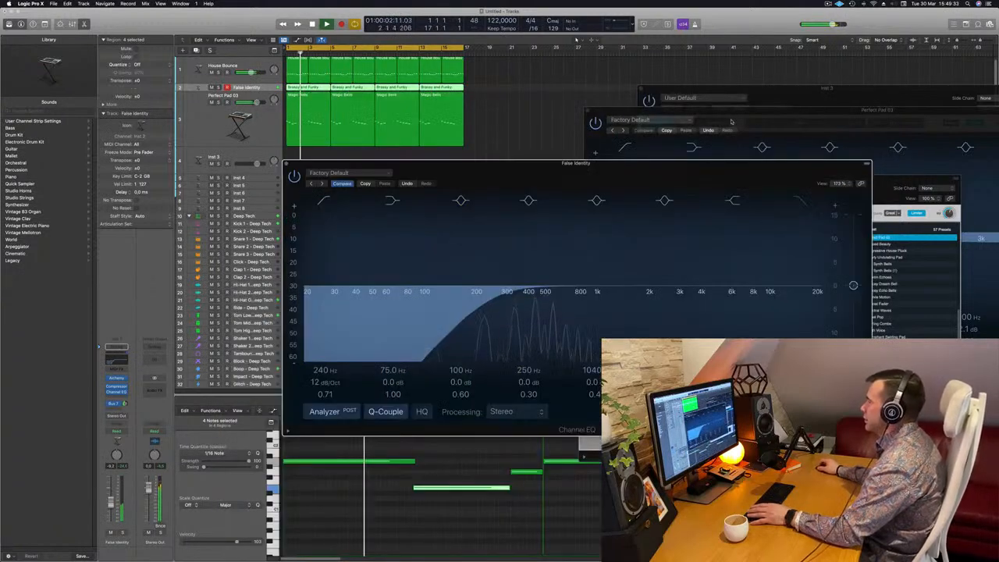
Solo the False Identity track and enlarge its track height, restarting playback to listen.
left_click(731, 121)
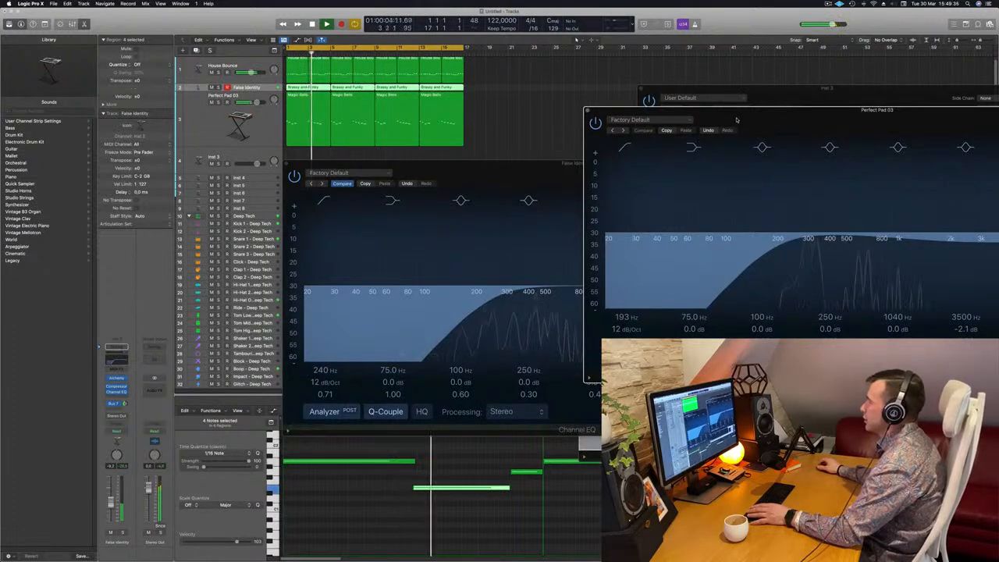
left_click_drag(483, 172, 409, 164)
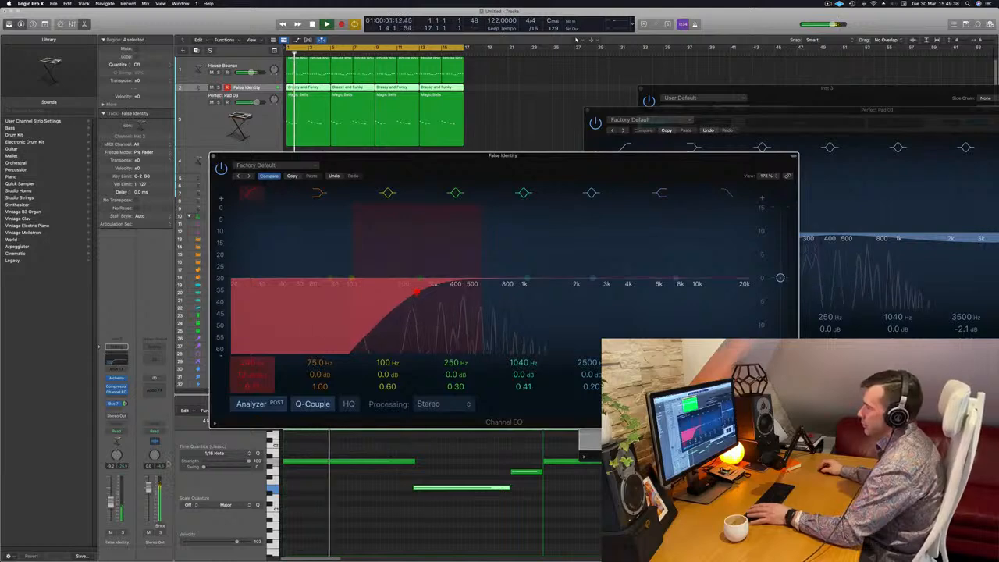
left_click(123, 532)
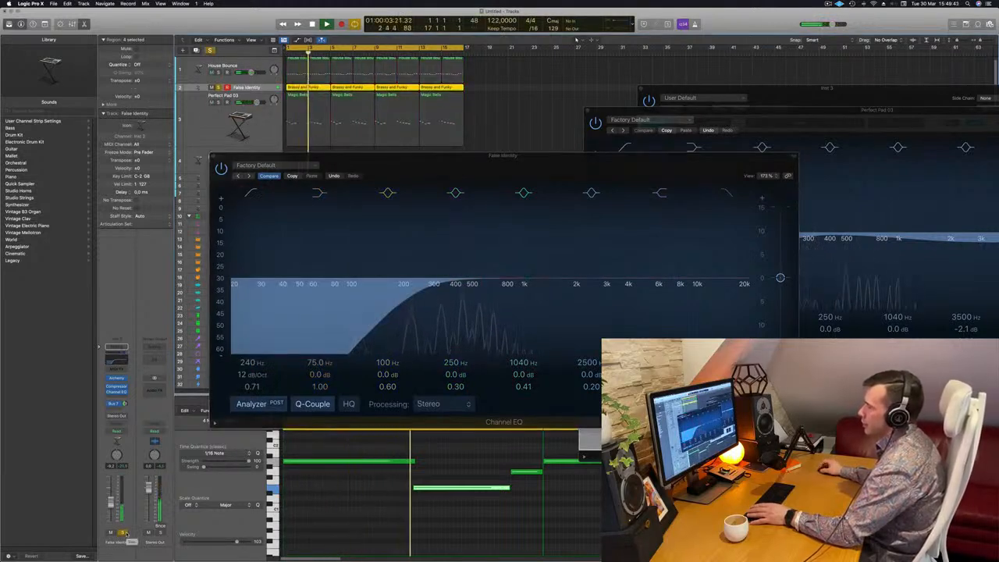
scroll(420, 81, "down", 3)
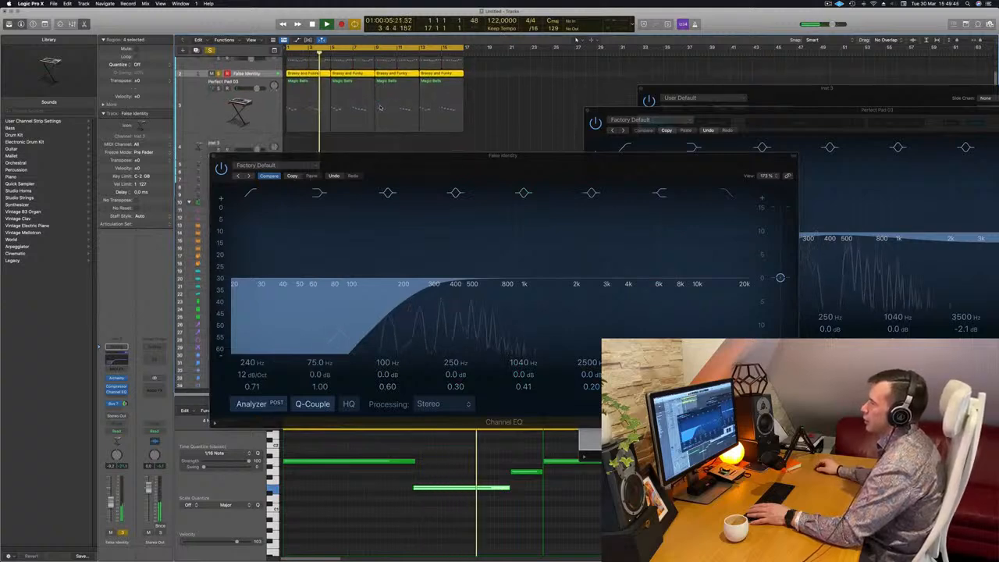
scroll(364, 107, "up", 3)
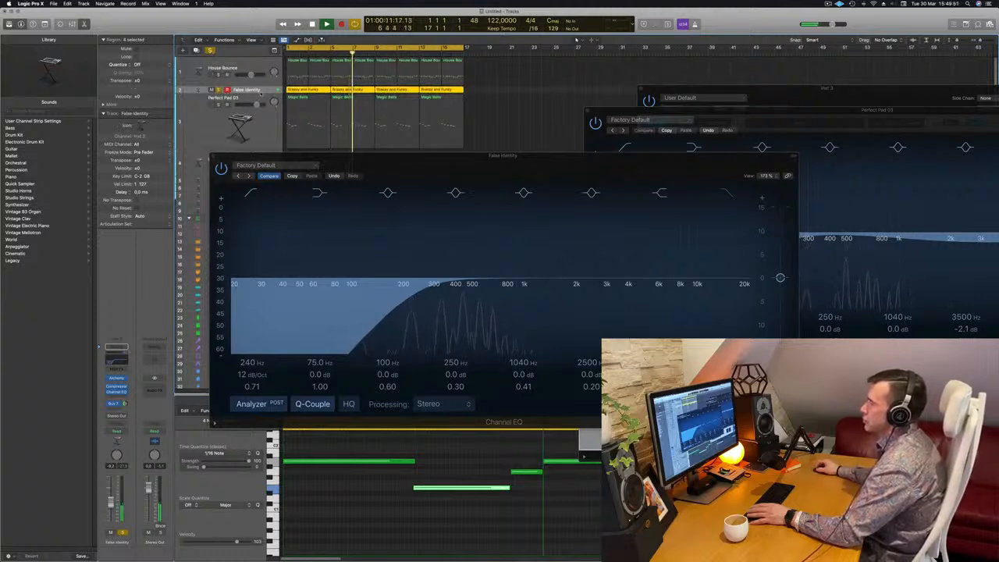
left_click_drag(259, 90, 258, 119)
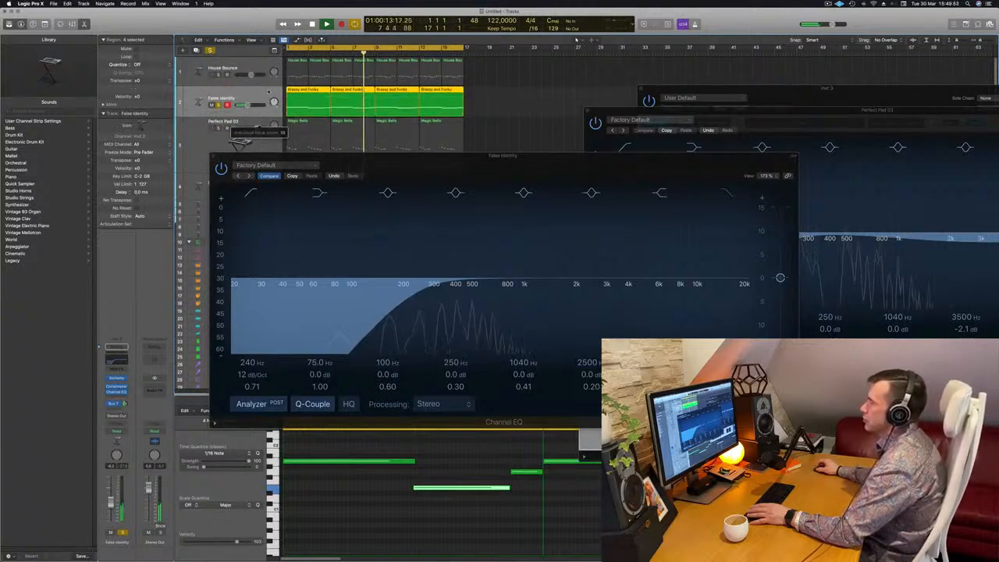
left_click(219, 128)
key("space")
key("space")
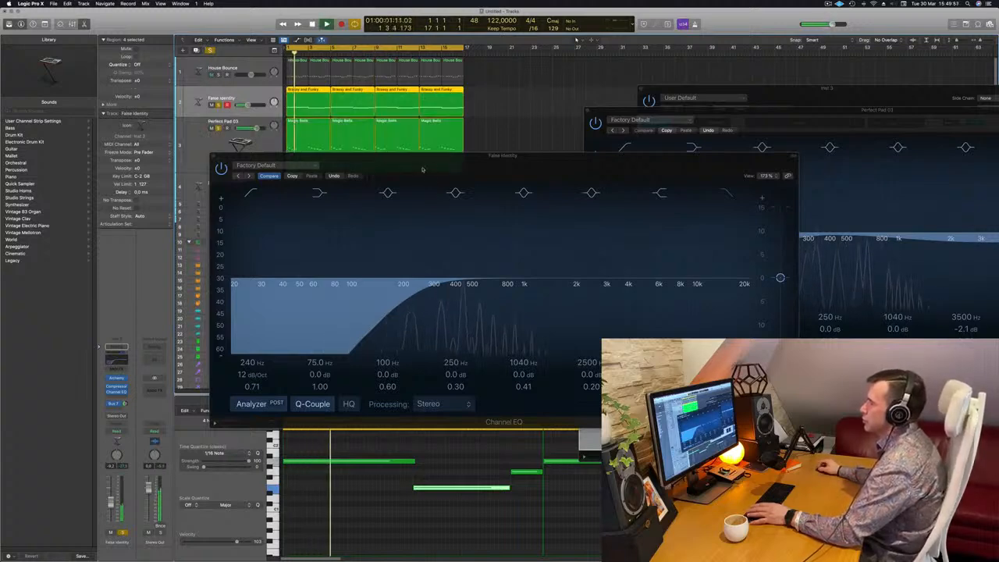
Lower the False Identity EQ's low cut frequency to about 102 Hz.
left_click_drag(422, 169, 334, 171)
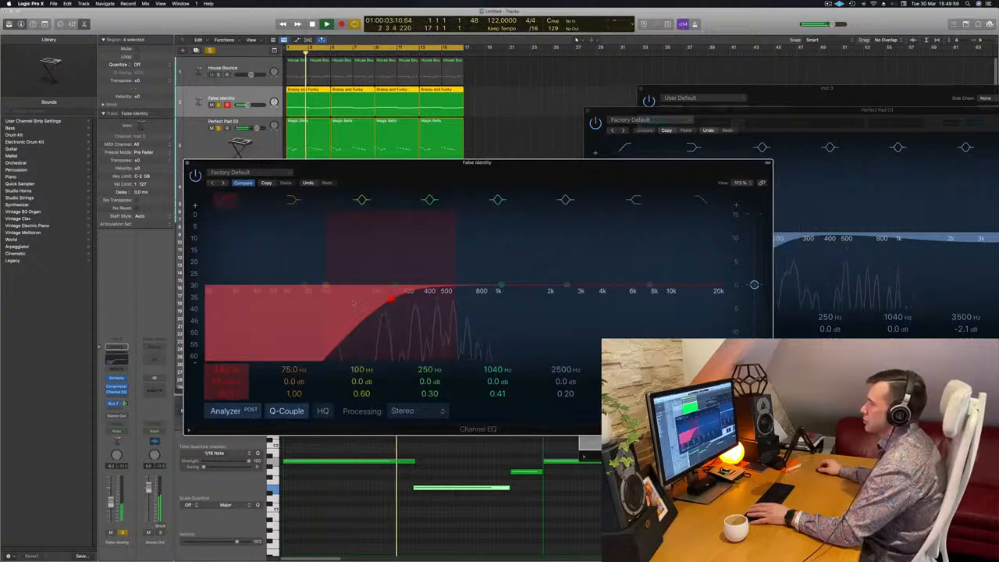
left_click_drag(392, 301, 375, 294)
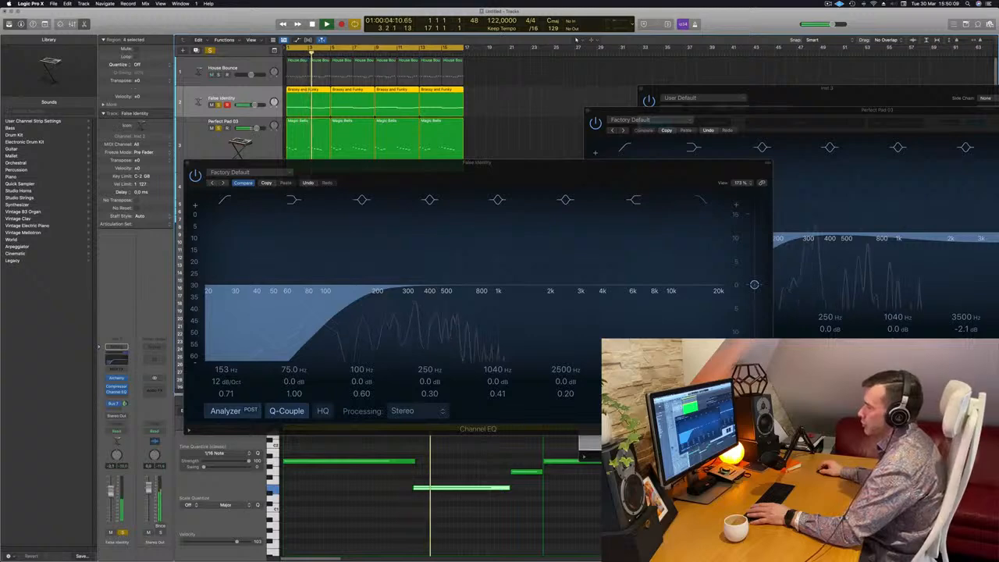
left_click(336, 304)
left_click_drag(336, 304, 322, 304)
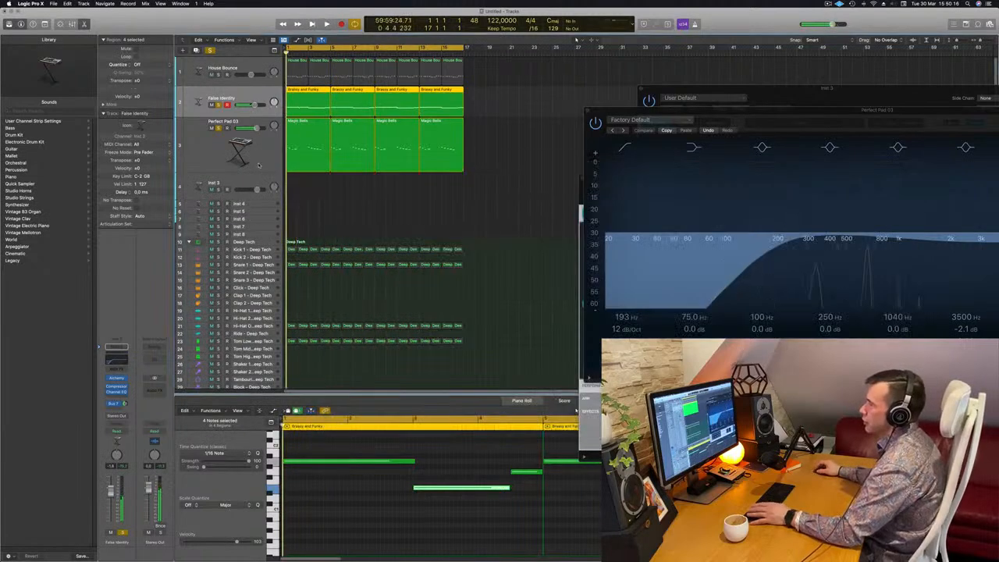
Select the Perfect Pad track and reopen its Alchemy instrument while restarting playback.
left_click(246, 163)
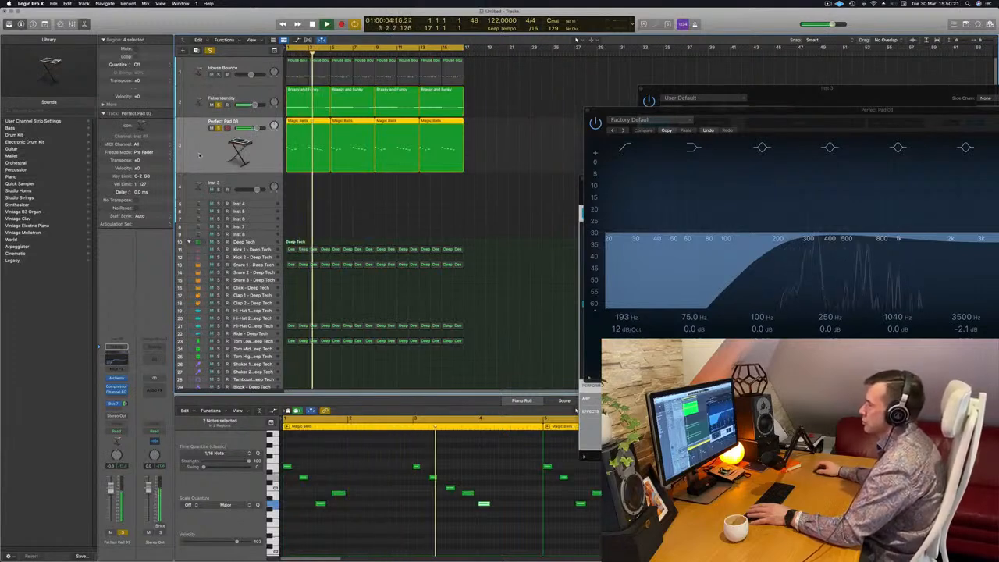
key("Return")
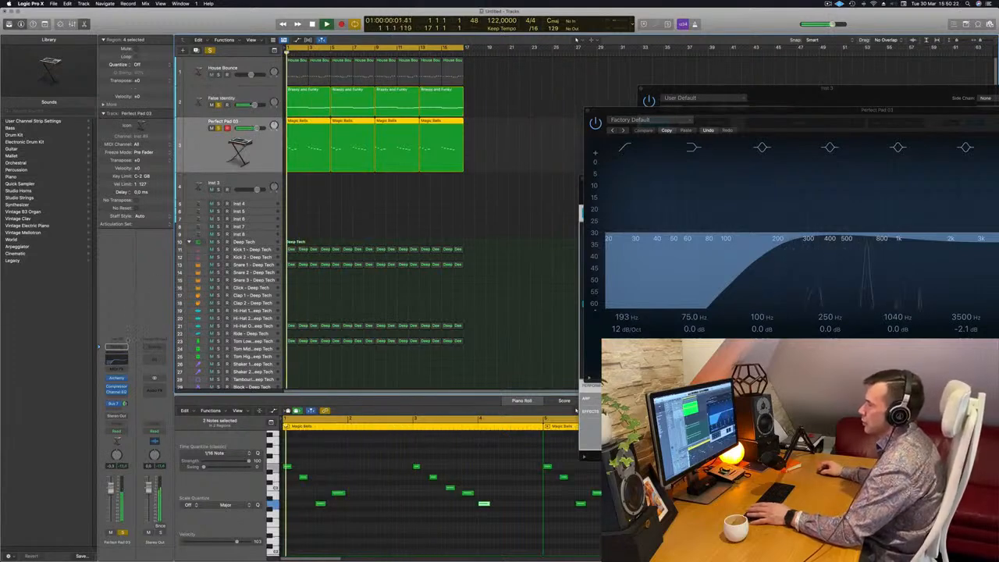
left_click(118, 379)
left_click(119, 379)
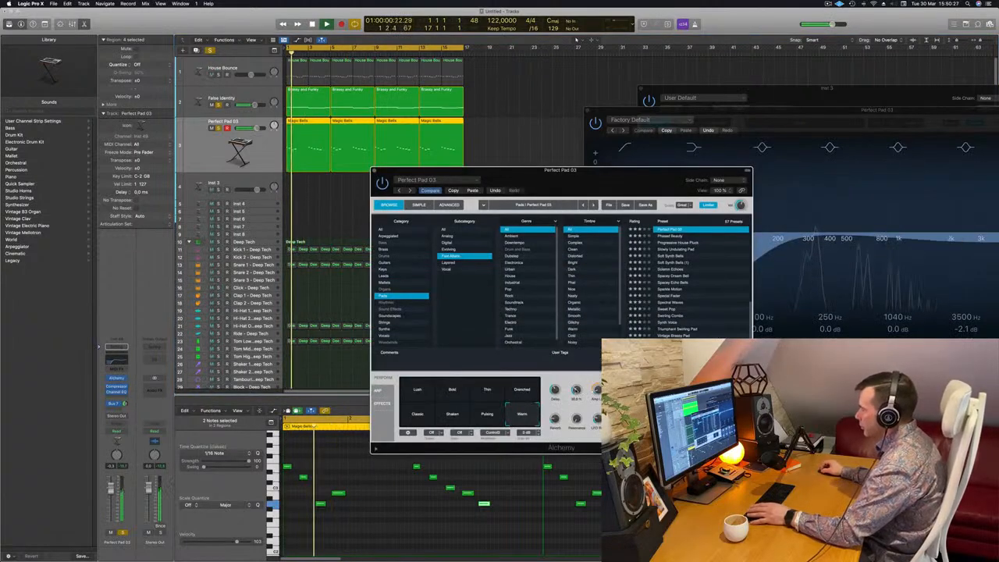
key("Return")
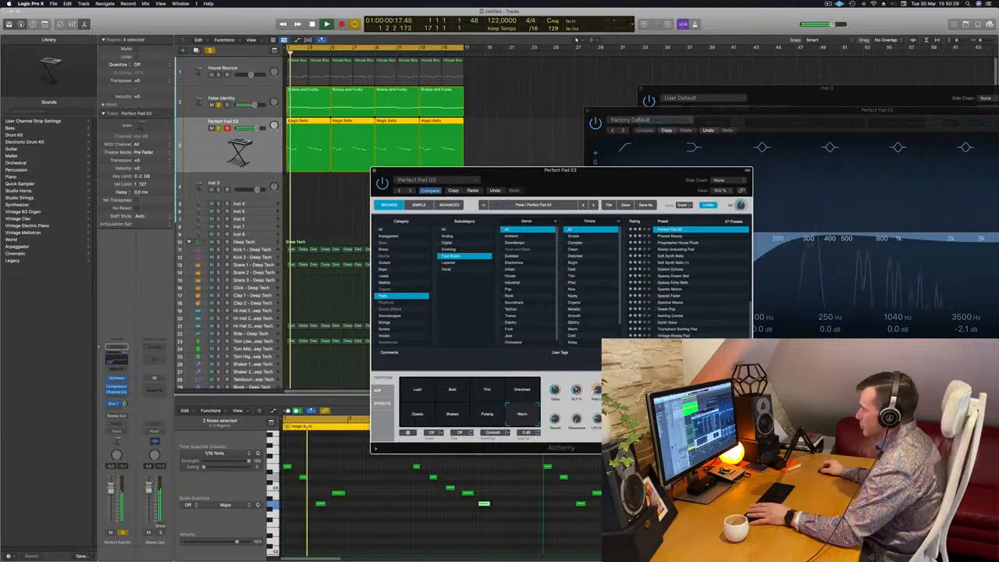
left_click_drag(608, 171, 772, 172)
key("Return")
Solo the Kick 1 track to hear it with the pad.
left_click(219, 250)
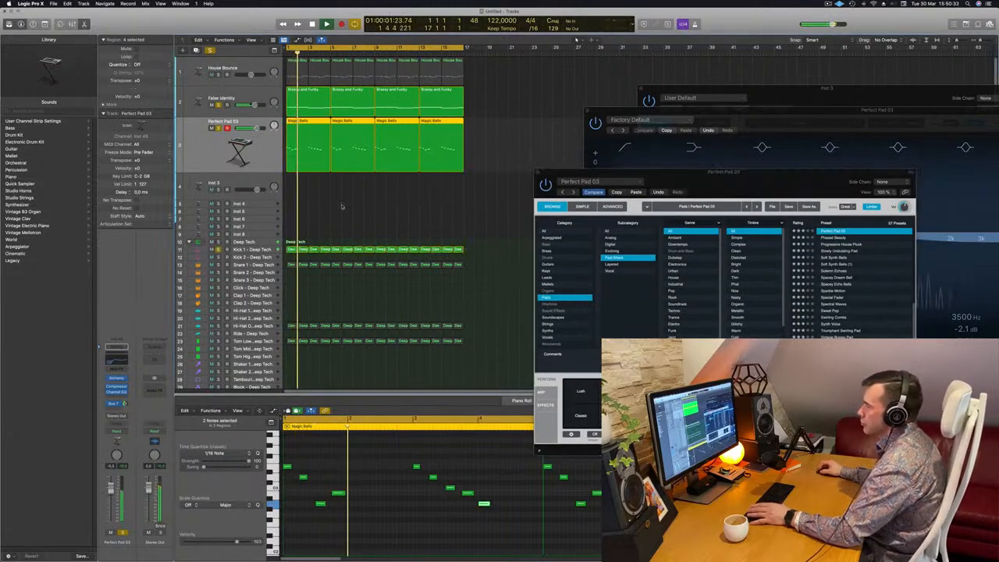
left_click_drag(758, 184, 690, 201)
left_click(470, 188)
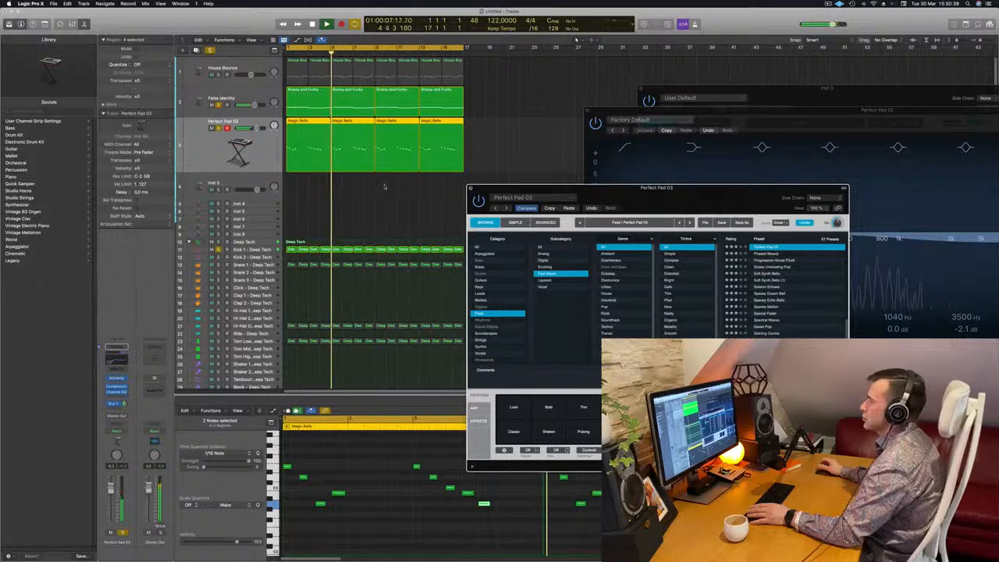
Solo the House Bounce bass track and restart playback to listen to it.
left_click(218, 72)
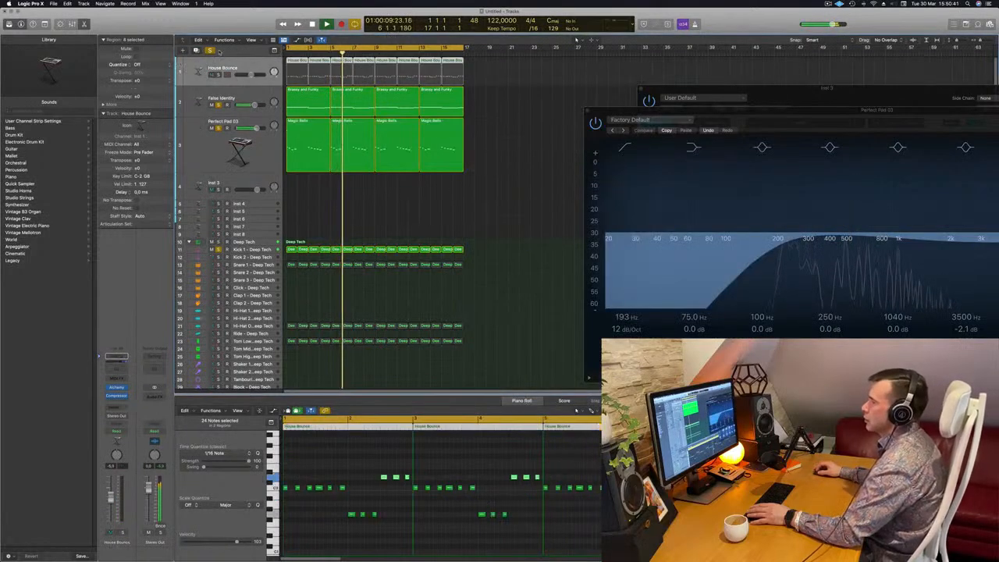
left_click(218, 74)
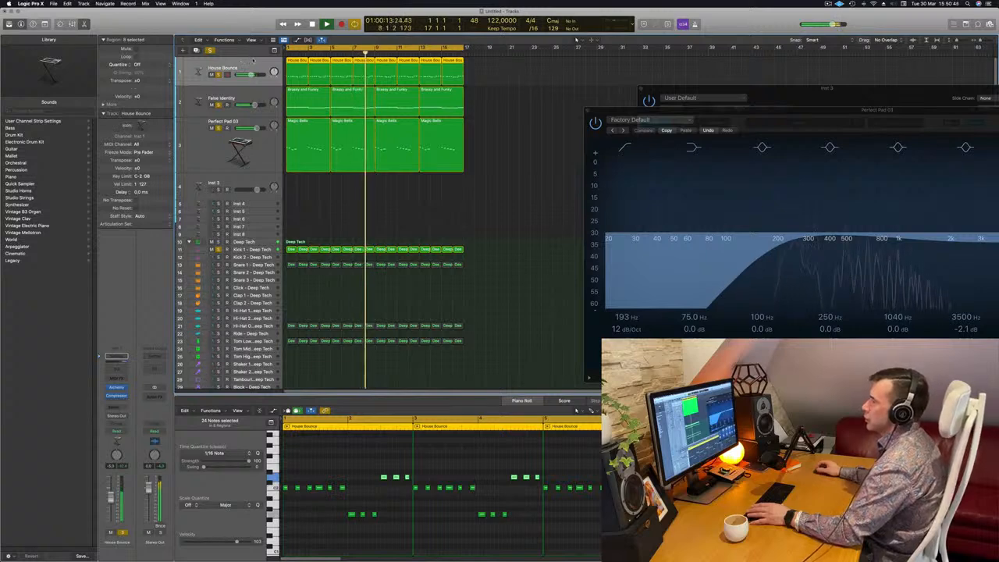
key("Return")
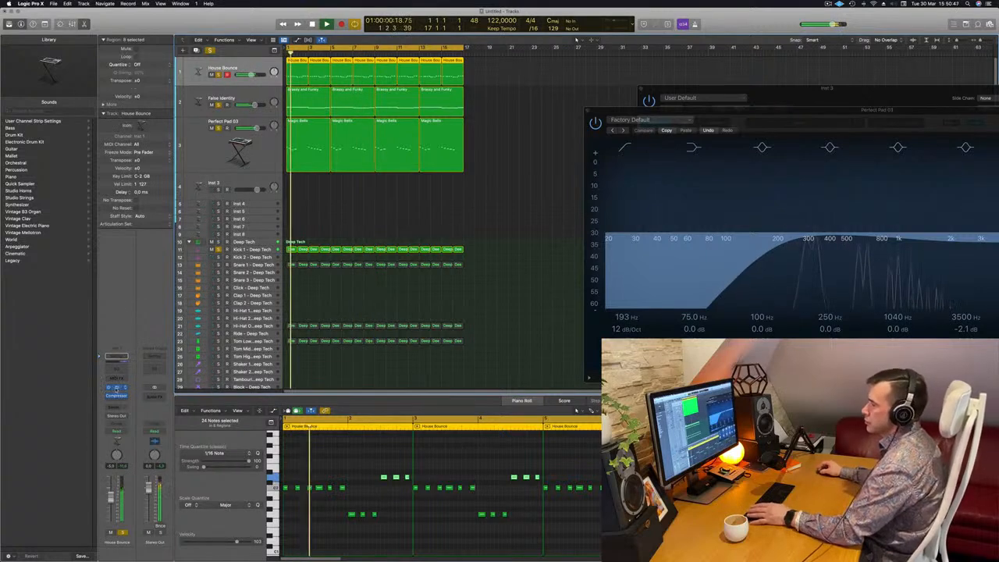
Open the House Bounce track's Alchemy instrument and reposition its window.
left_click(117, 388)
left_click_drag(480, 92, 690, 104)
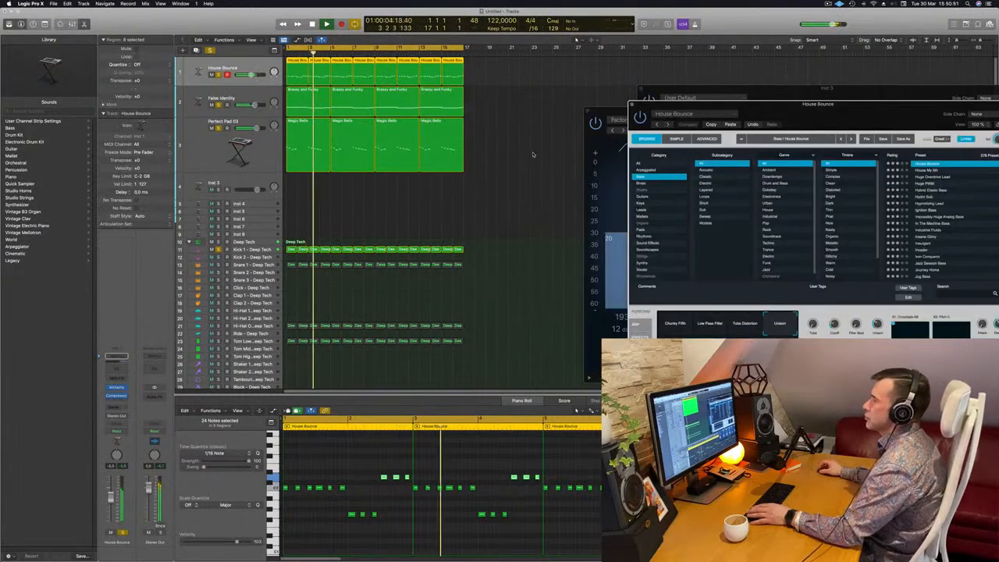
left_click(503, 141)
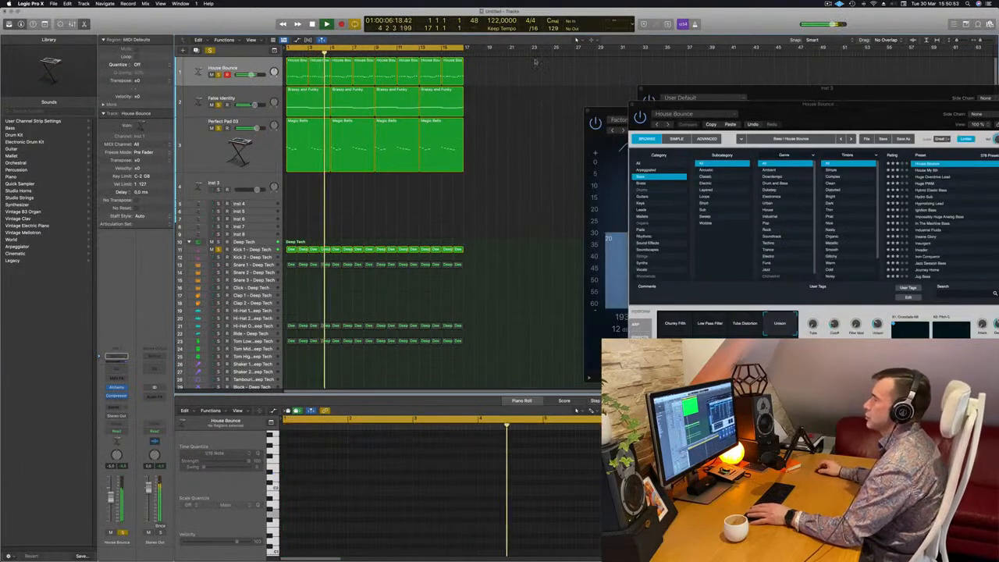
Select the House Bounce track and duplicate it as a new track below.
left_click(246, 65)
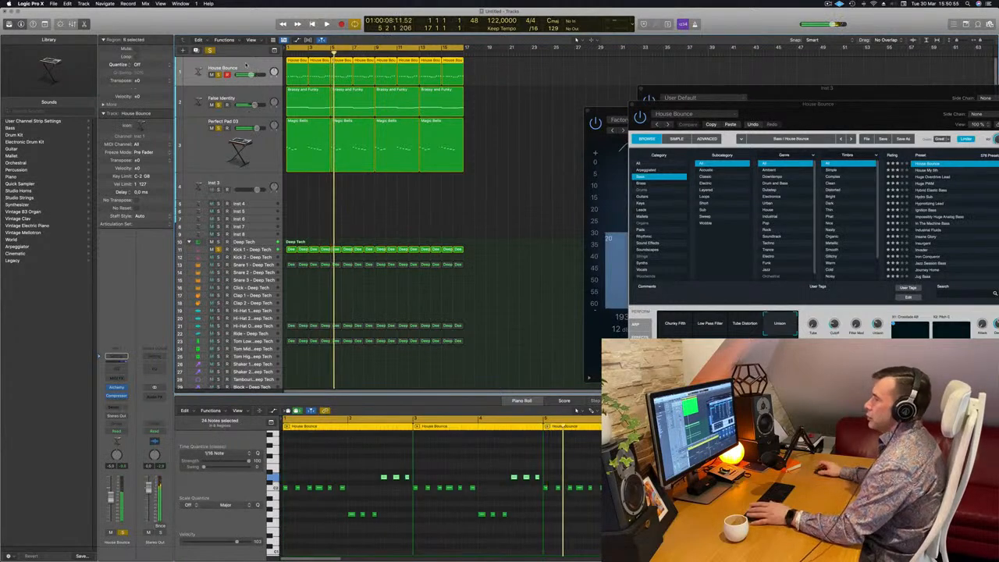
key("Return")
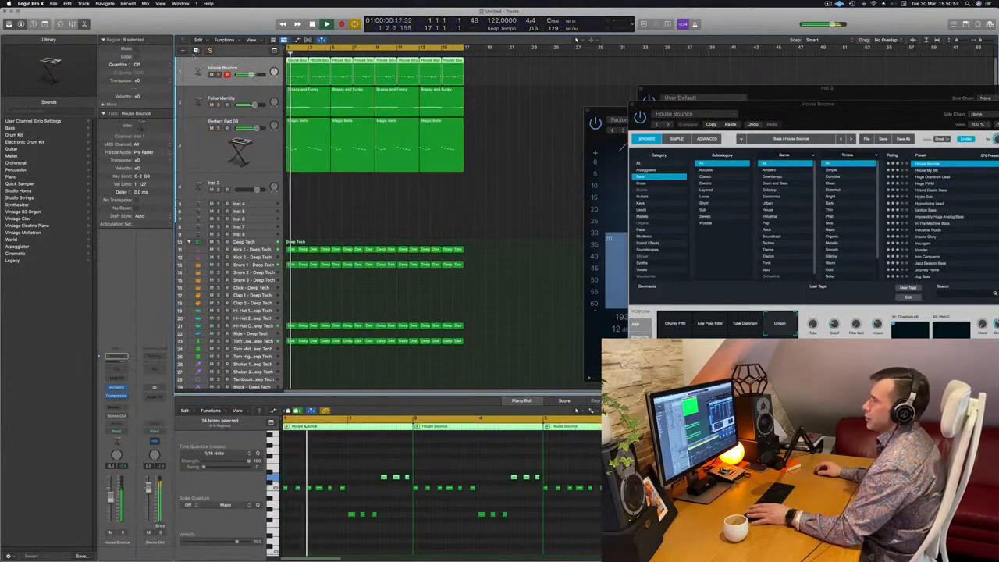
key("super+d")
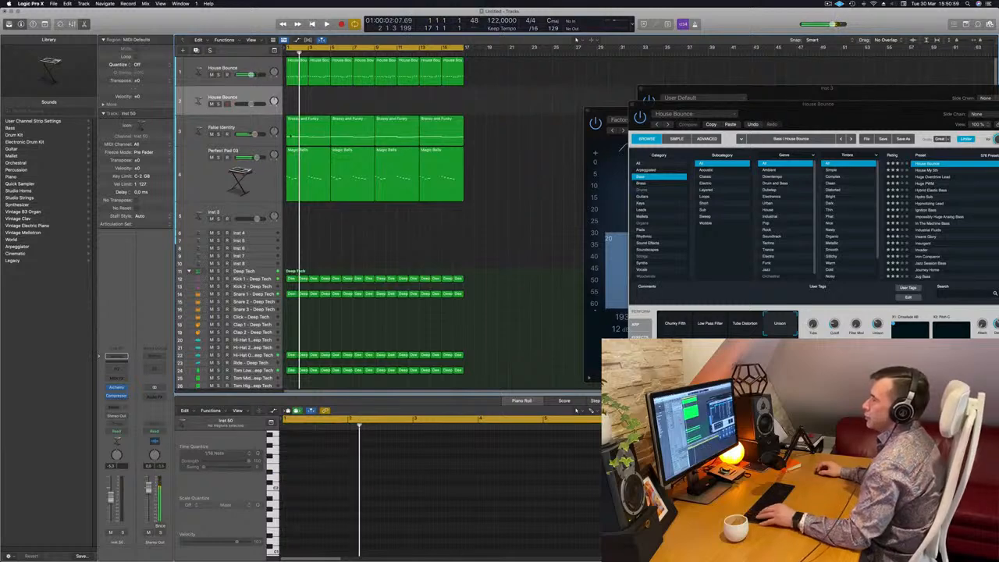
Copy the first Brassy and Funky region from False Identity onto the new duplicated track.
left_click(312, 118)
left_click_drag(314, 118, 314, 90)
scroll(359, 459, "down", 2)
left_click(401, 486)
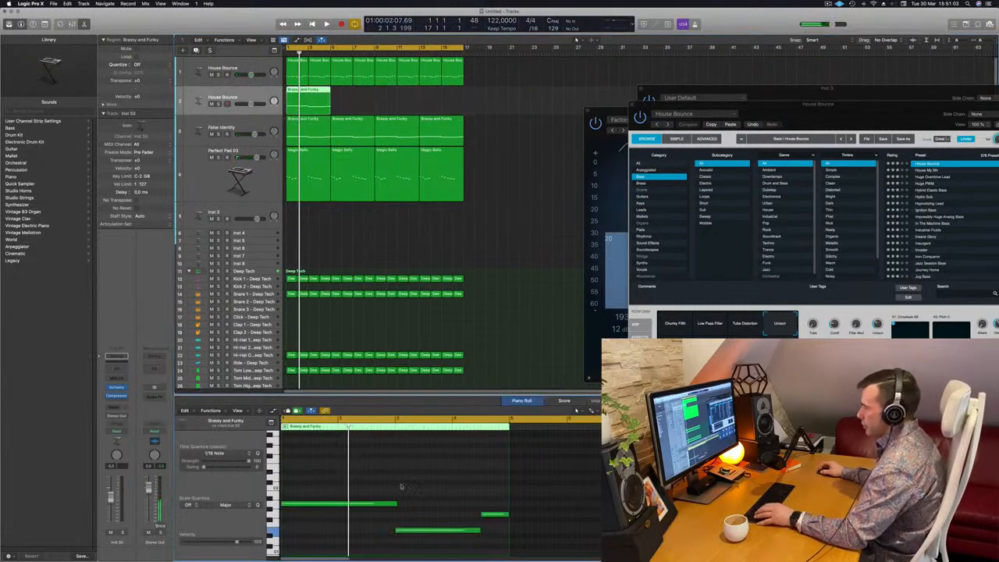
Audition the new track by toggling its solo while restarting playback.
left_click(212, 75)
key("space")
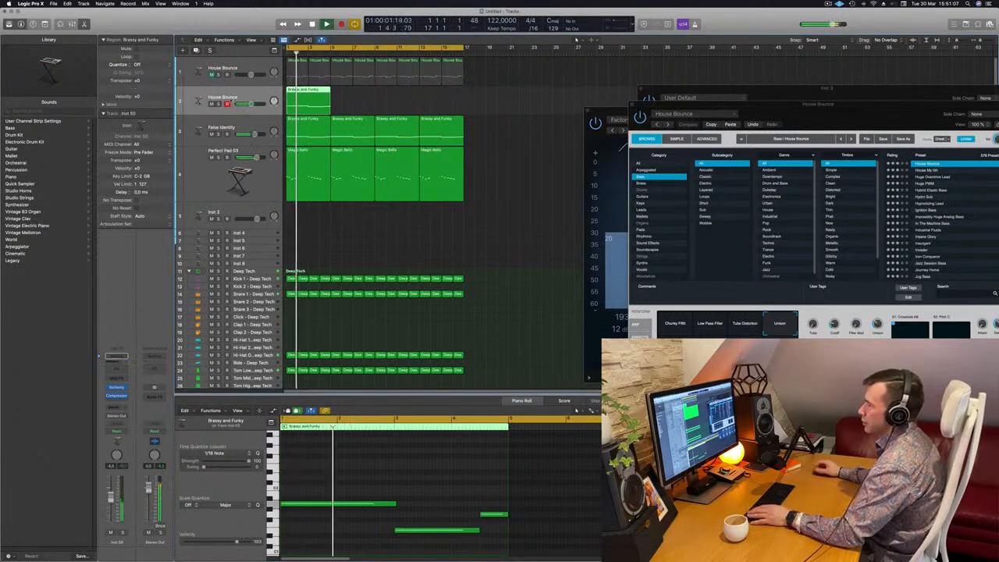
key("Return")
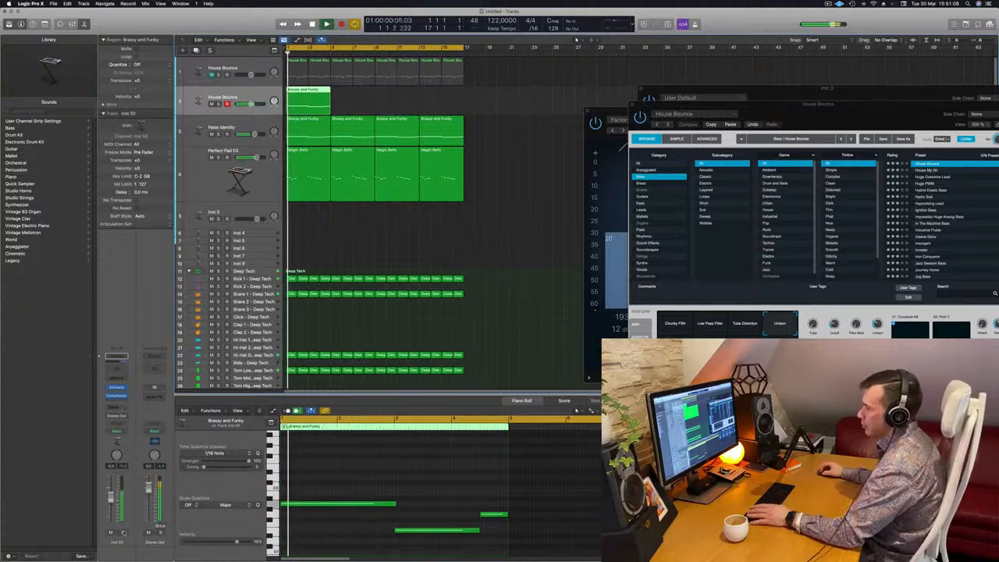
left_click(123, 531)
key("Return")
left_click(123, 532)
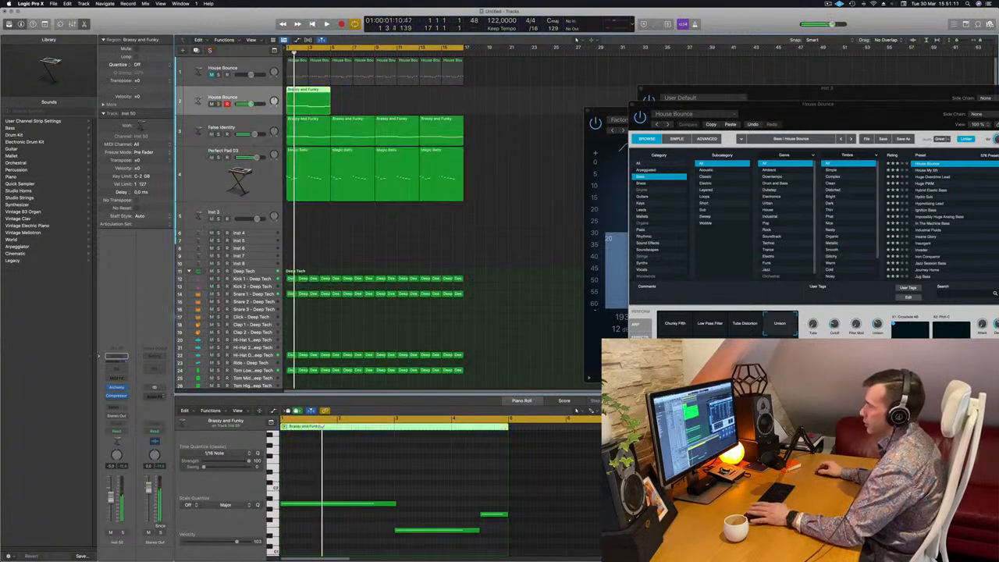
key("Return")
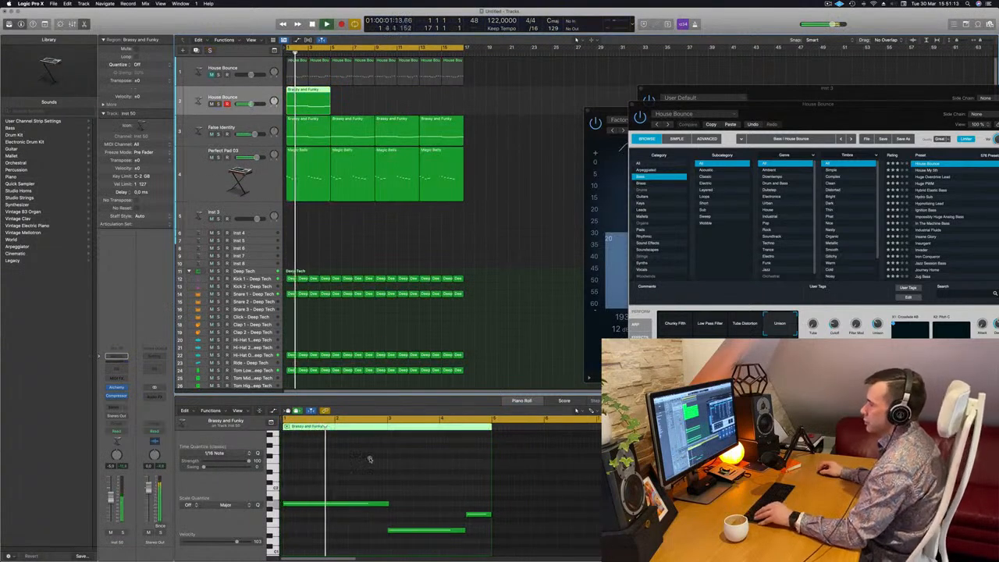
Loop the Brassy and Funky region on the new track across all four bars and play it.
scroll(365, 461, "down", 1)
scroll(357, 464, "down", 1)
scroll(338, 467, "up", 1)
scroll(338, 467, "right", 1)
scroll(338, 467, "down", 1)
scroll(338, 467, "down", 2)
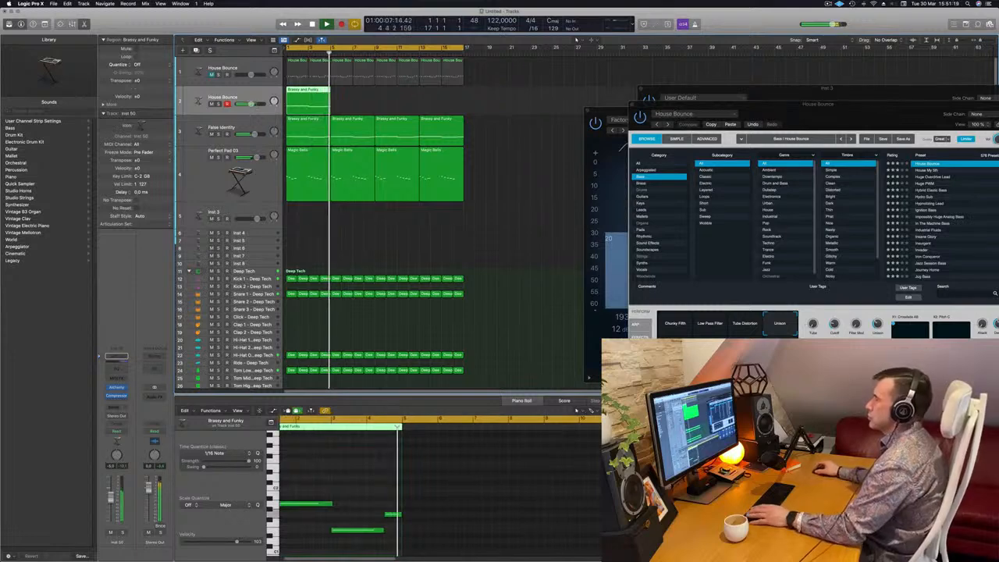
left_click_drag(298, 91, 416, 100)
key("space")
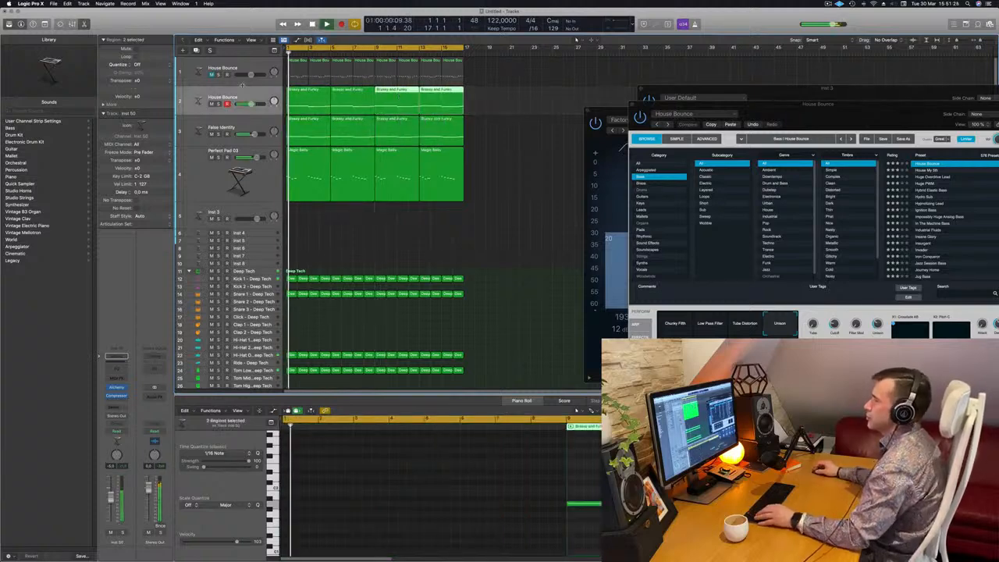
Open the new track's Channel EQ, cut 103 Hz by 0.5 dB and boost 75 Hz to +5.4 dB.
left_click_drag(811, 113, 586, 240)
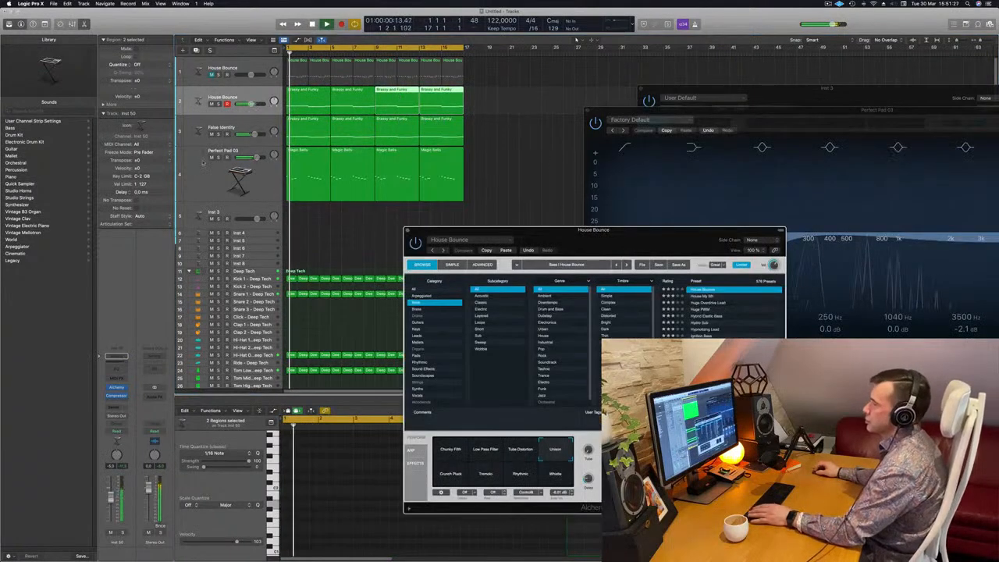
left_click(205, 96)
key("space")
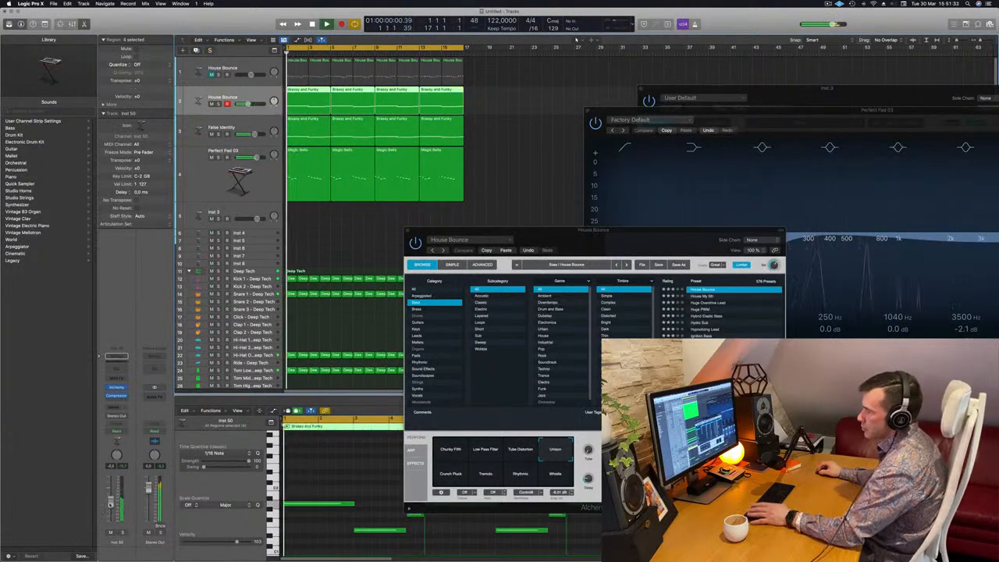
left_click(117, 376)
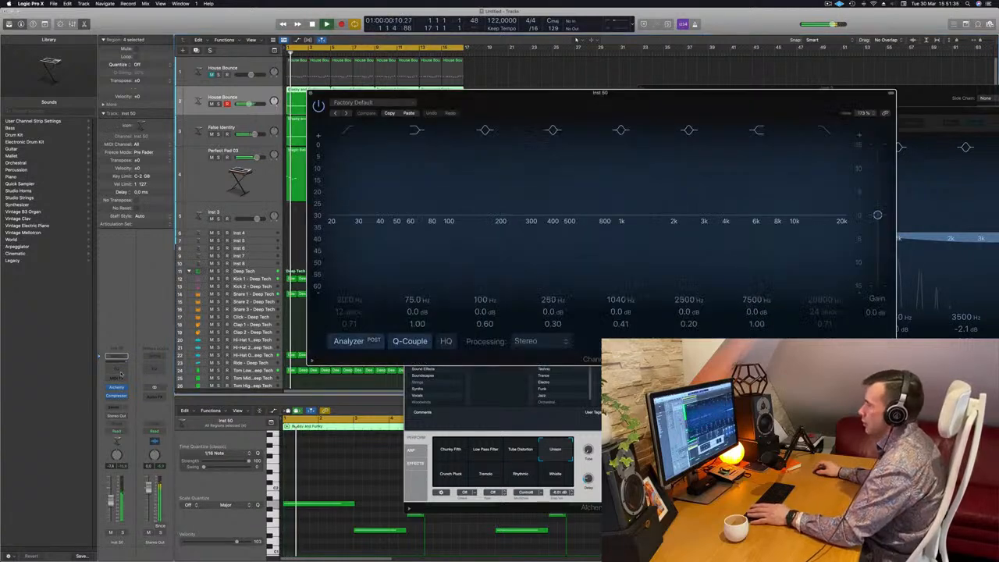
left_click_drag(448, 213, 449, 220)
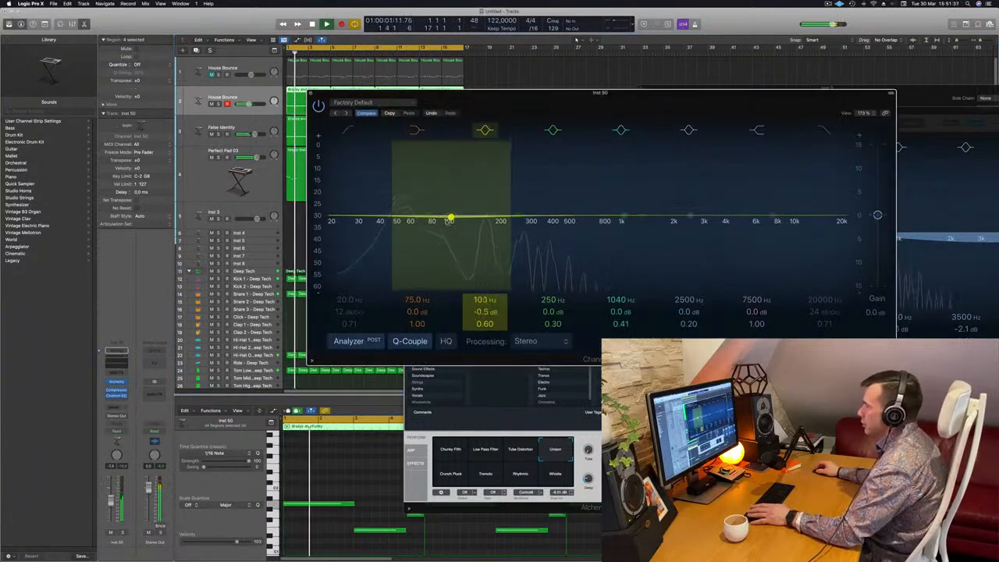
left_click_drag(416, 313, 414, 314)
key("space")
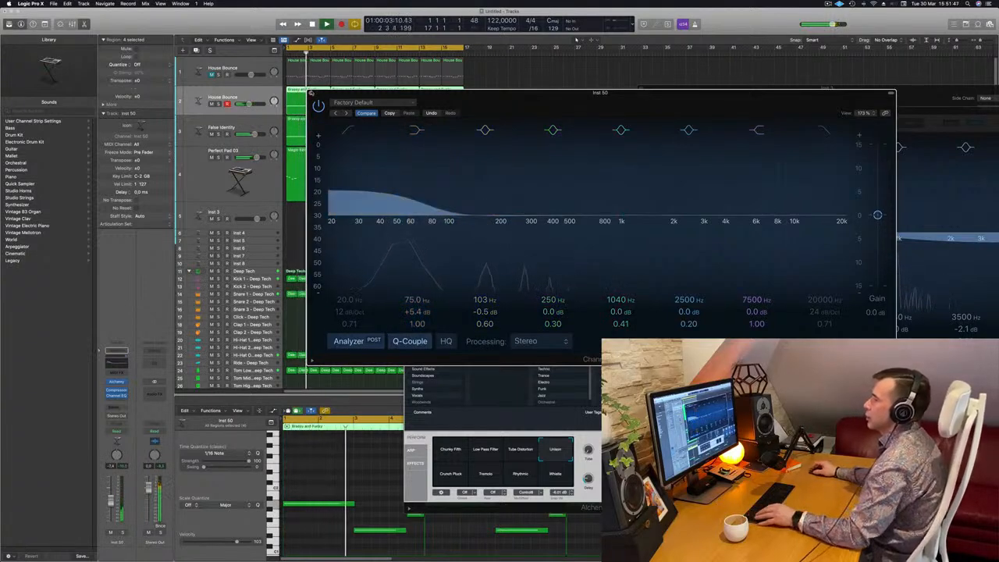
Close the EQ and Alchemy windows, select the Perfect Pad track and start playback.
left_click(310, 93)
scroll(411, 142, "up", 1)
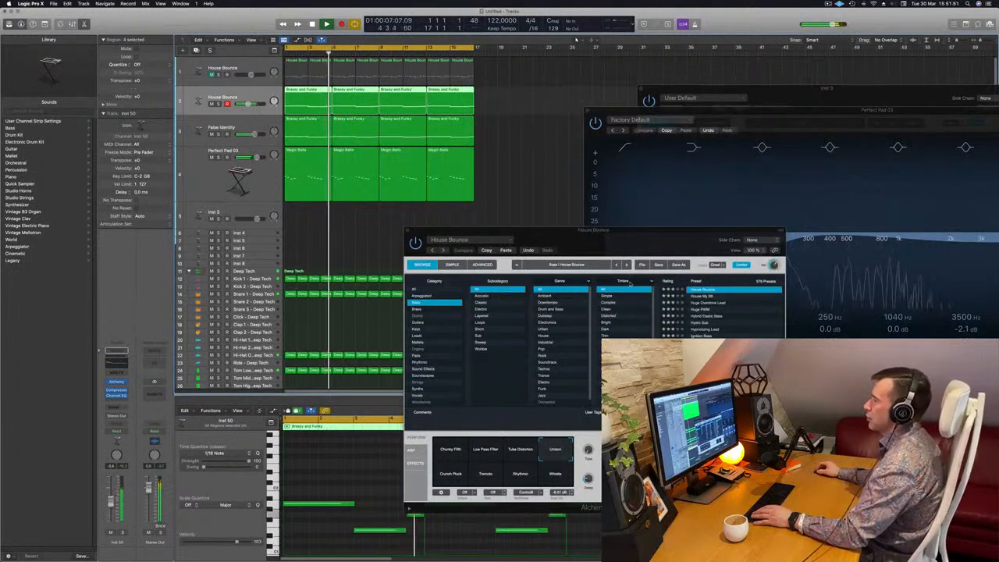
left_click_drag(556, 229, 523, 232)
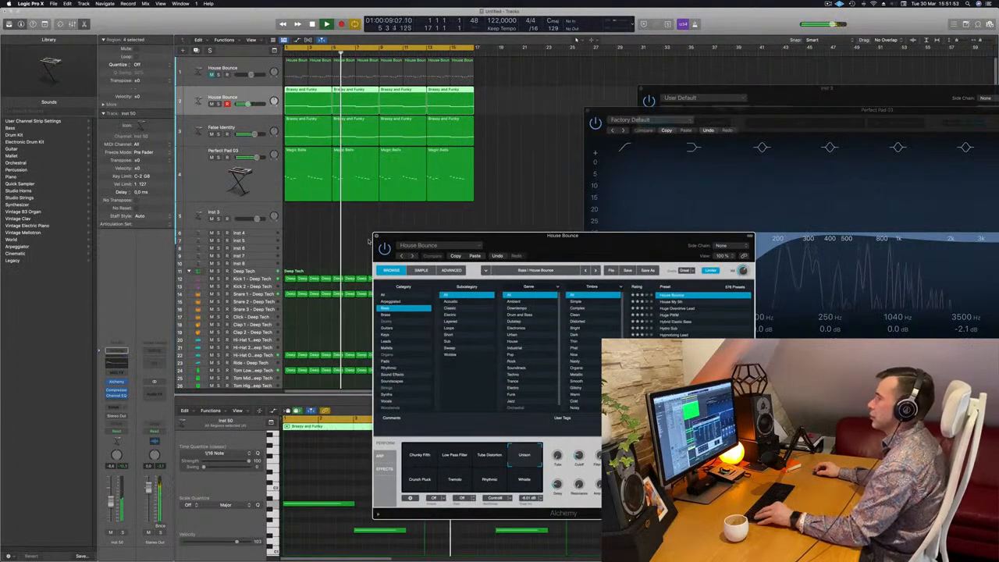
left_click(374, 235)
scroll(374, 235, "down", 5)
left_click(255, 181)
key("space")
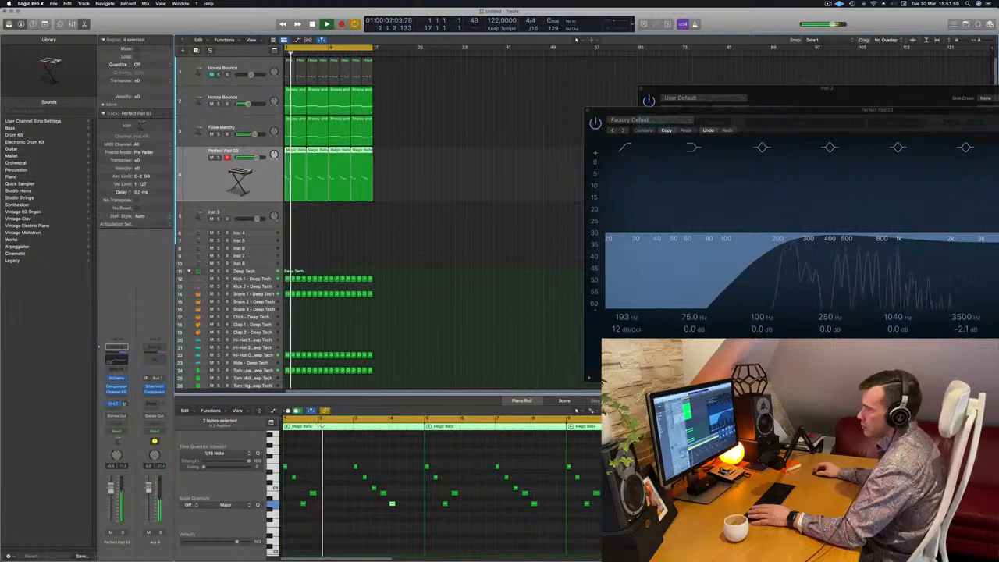
Zoom the arrangement and listen to the layered parts playing together.
scroll(459, 230, "up", 3)
scroll(426, 221, "down", 2)
scroll(434, 202, "up", 1)
scroll(439, 204, "up", 1)
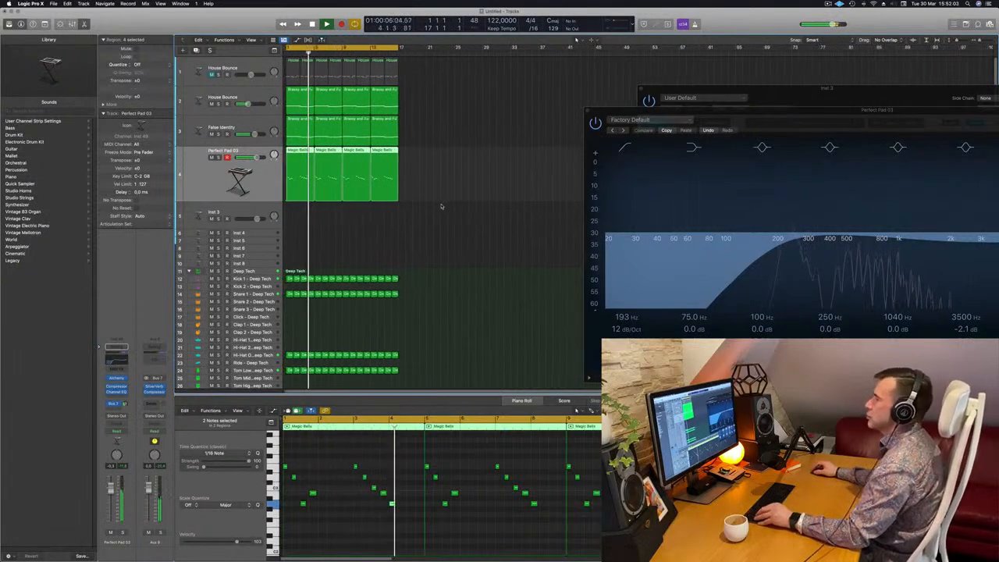
scroll(442, 205, "up", 1)
scroll(462, 206, "down", 1)
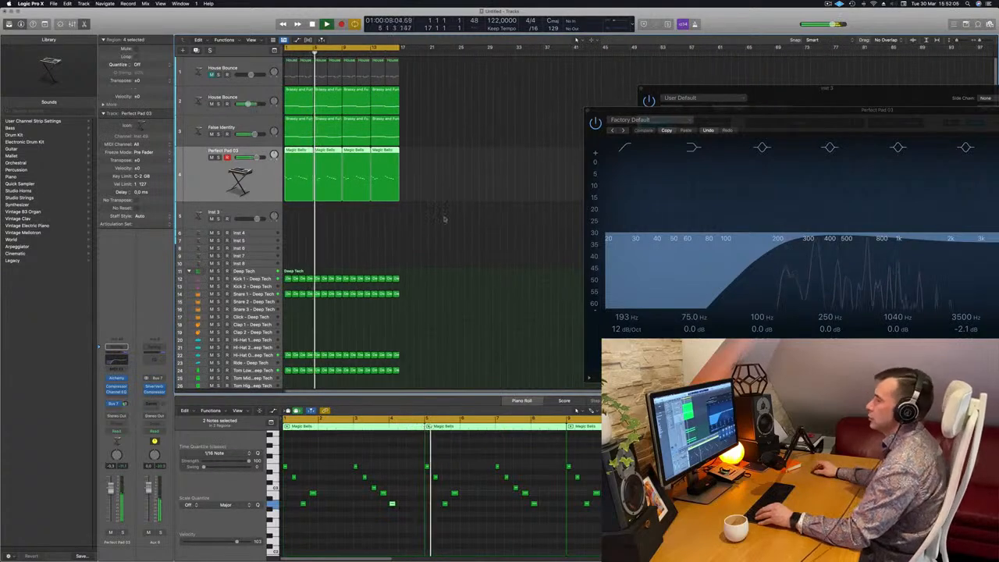
scroll(337, 226, "up", 1)
key("space")
key("space")
Open the Kick 1 track's Channel EQ and lower its low cut to about 26 Hz.
left_click(265, 280)
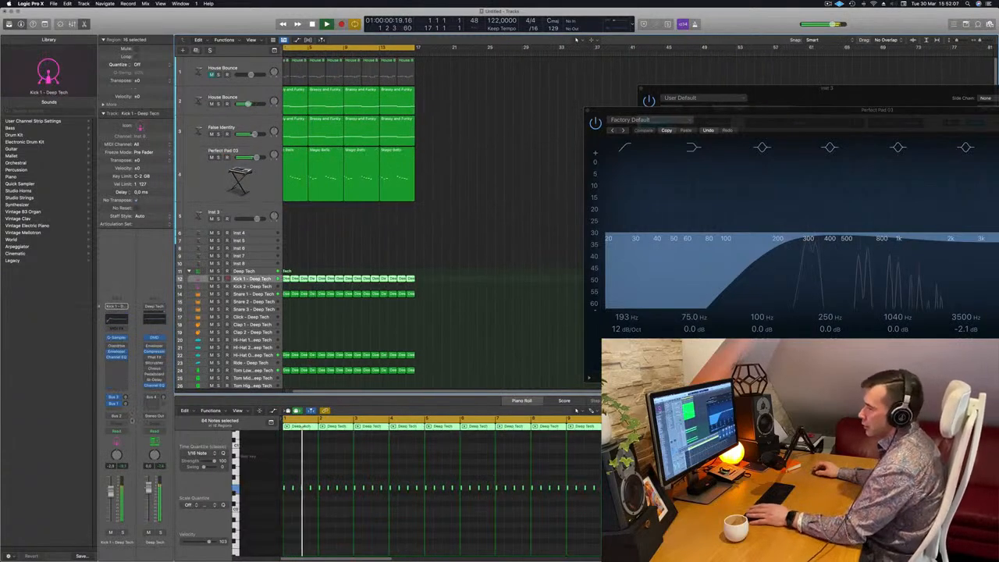
key("space")
key("space")
key("space")
key("space")
left_click(116, 356)
key("space")
key("space")
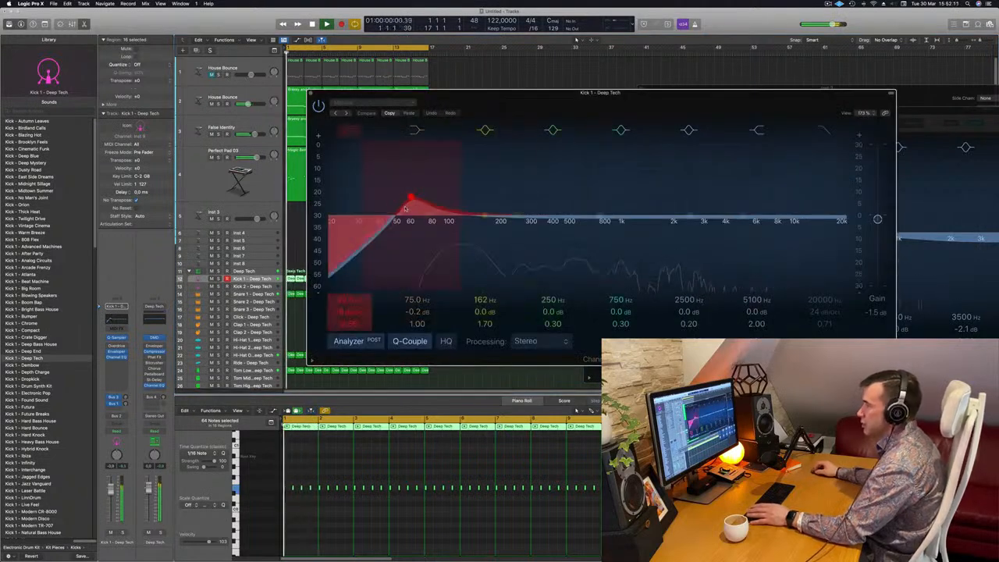
left_click_drag(394, 219, 321, 218)
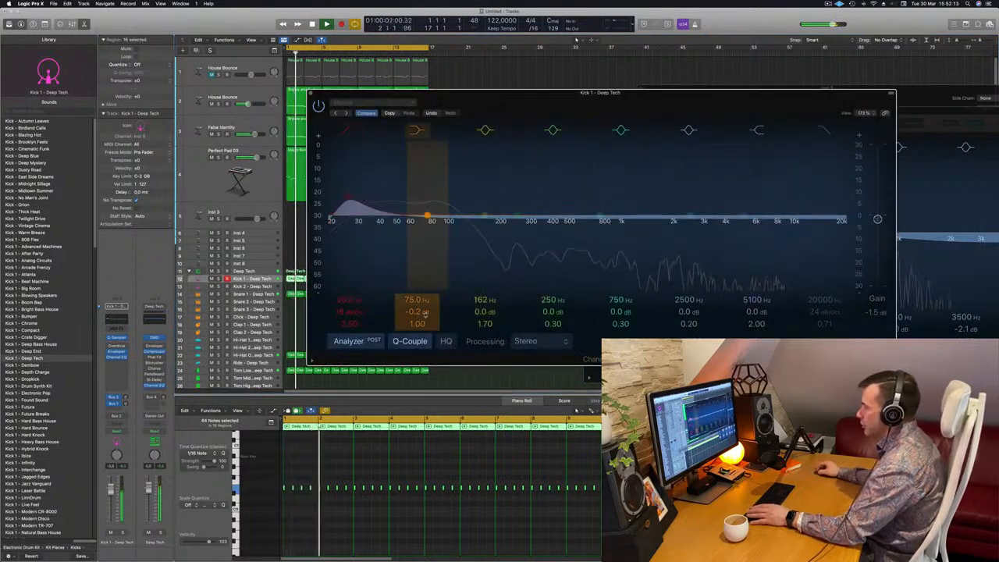
Disable the kick EQ's low cut and boost its second band to +8.2 dB at 109 Hz.
left_click_drag(422, 310, 422, 300)
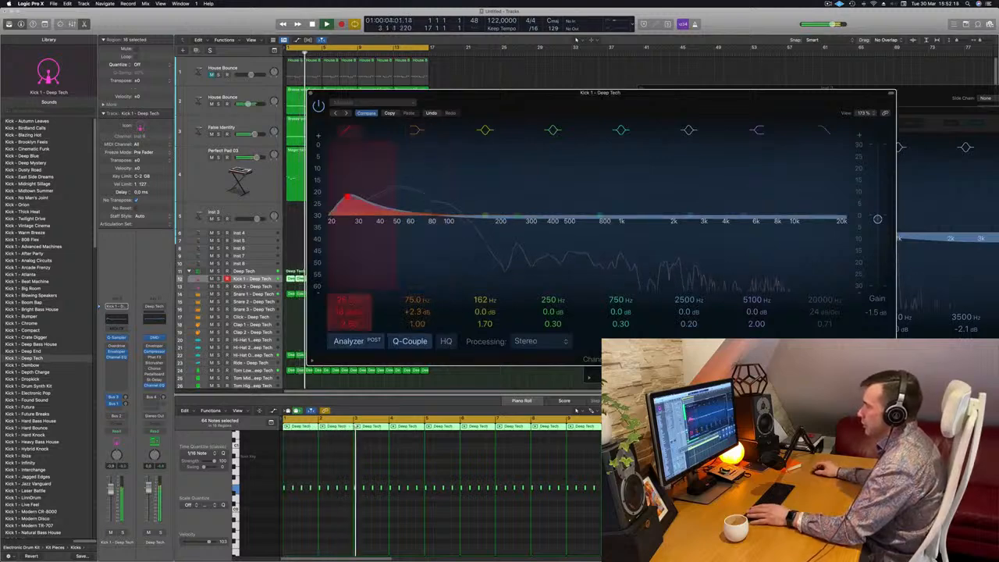
left_click(348, 131)
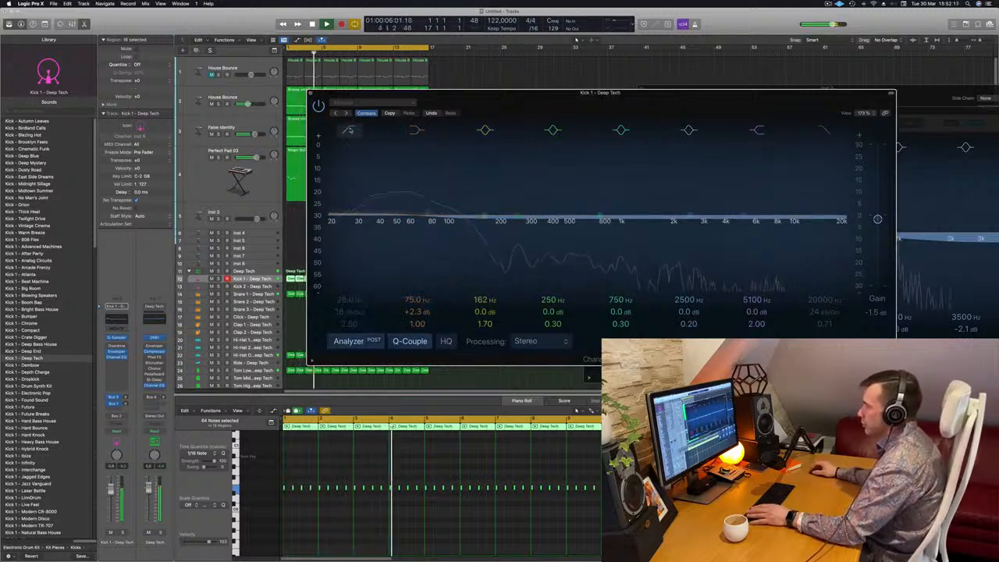
mouse_move(417, 312)
left_mouse_down()
mouse_move(417, 294)
mouse_move(409, 306)
left_mouse_up()
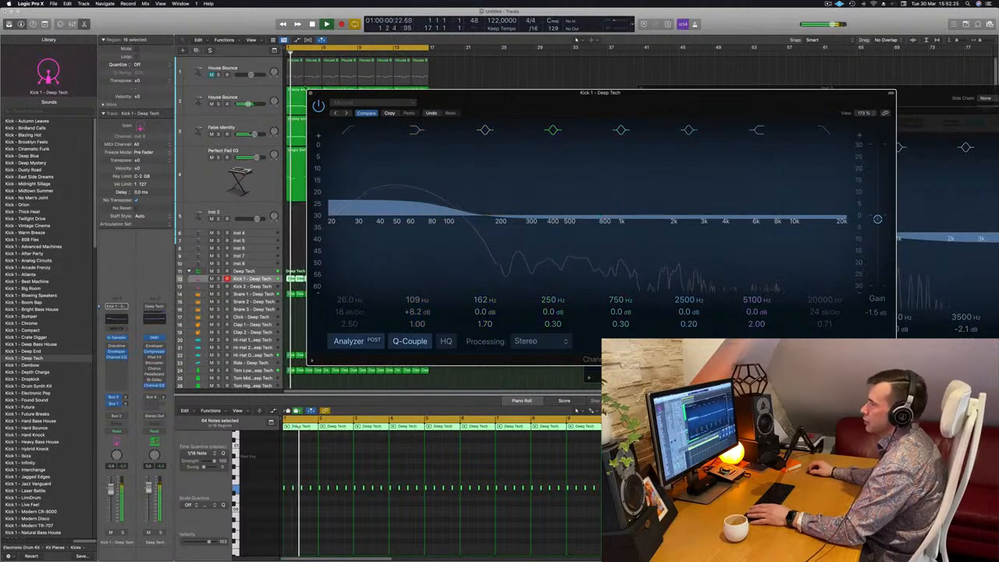
Close the kick EQ, select the new bass track and open its Alchemy instrument.
key("super+w")
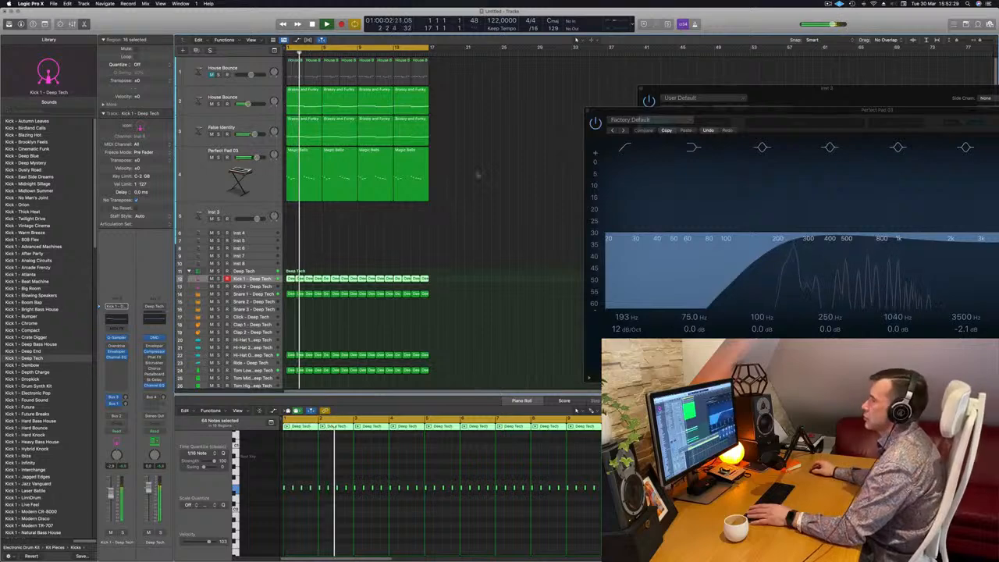
left_click(480, 183)
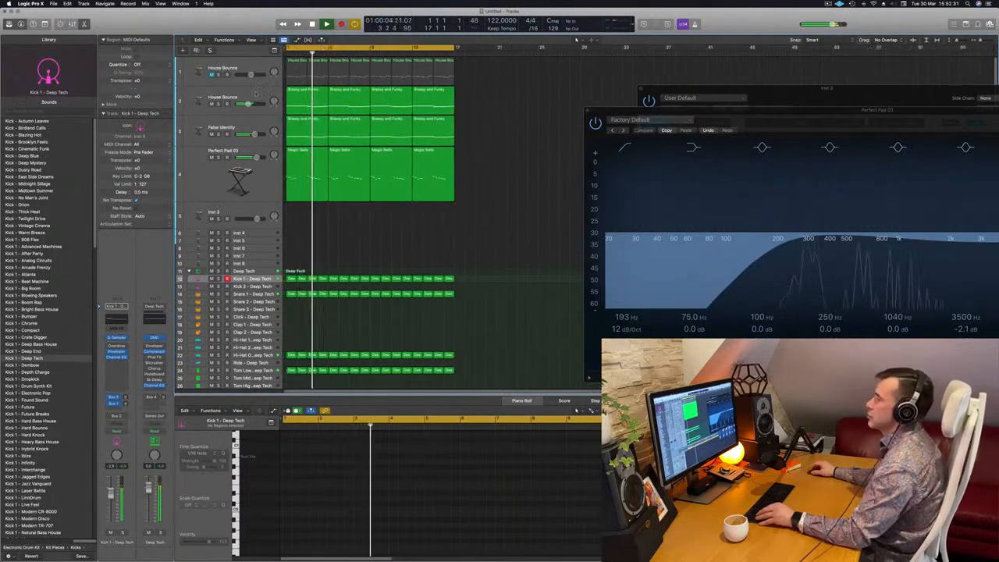
left_click(257, 94)
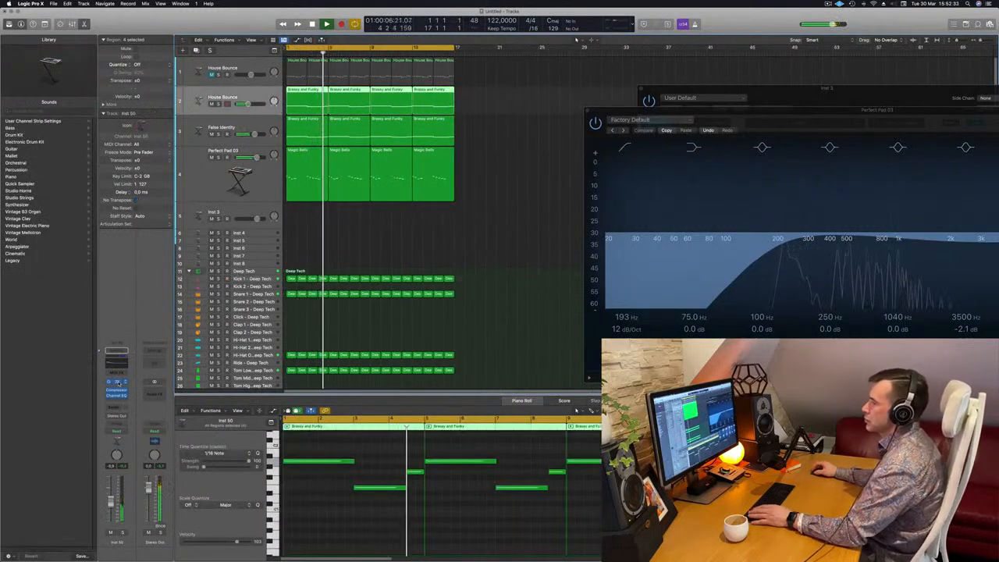
left_click(117, 381)
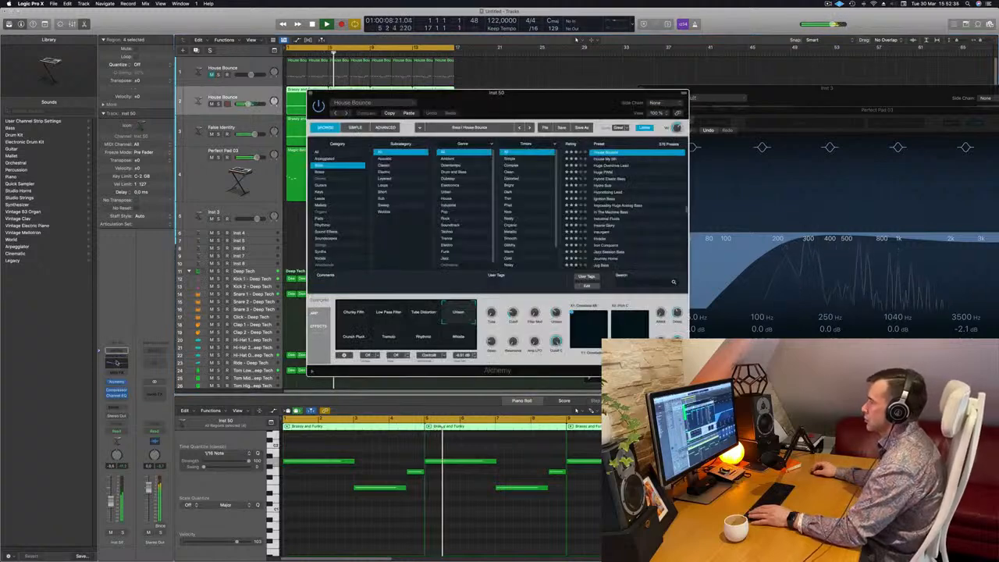
Switch between the new bass track's Channel EQ and Alchemy windows while playing back the arrangement.
left_click(117, 362)
left_click_drag(416, 316, 416, 313)
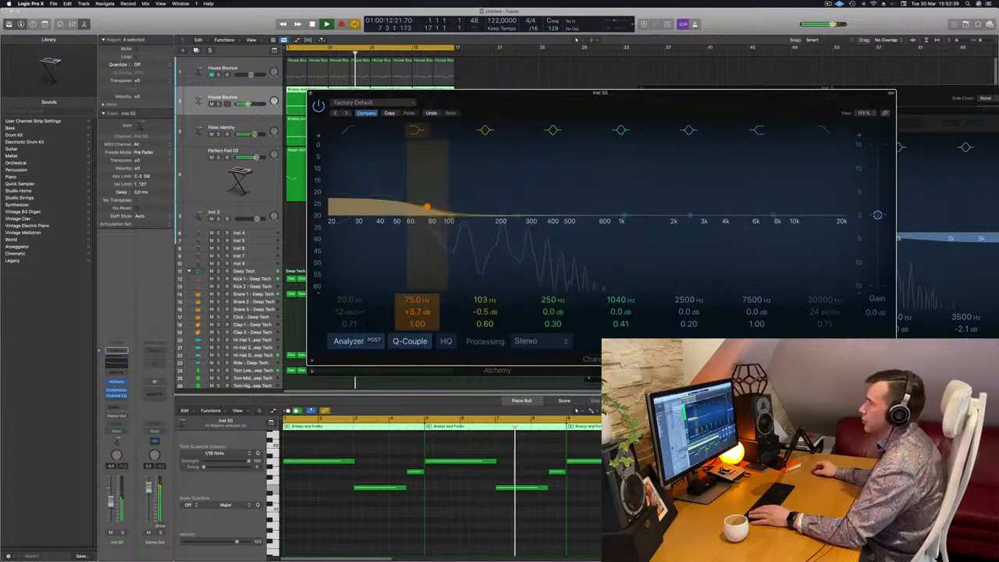
left_click(117, 382)
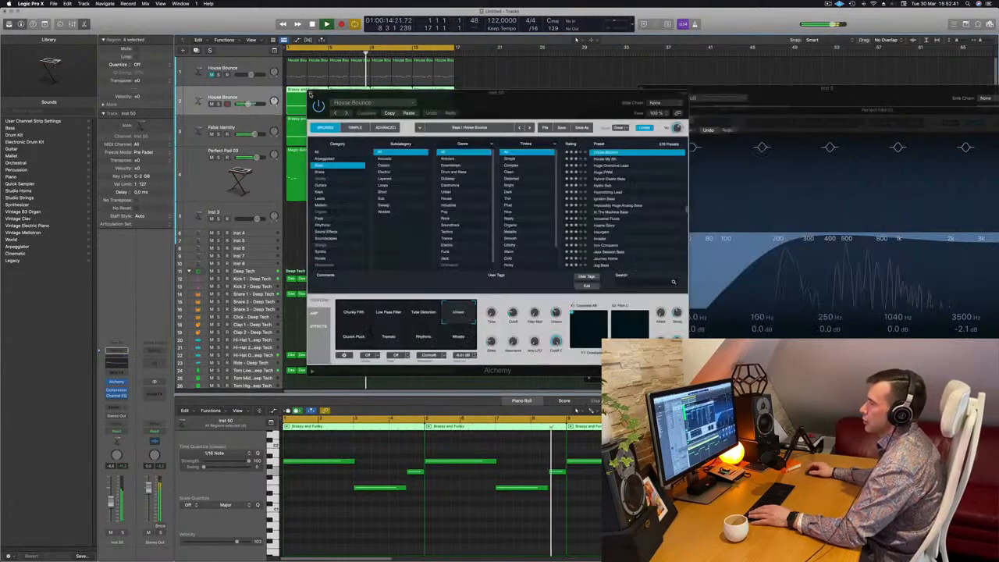
left_click_drag(469, 107, 652, 135)
key("space")
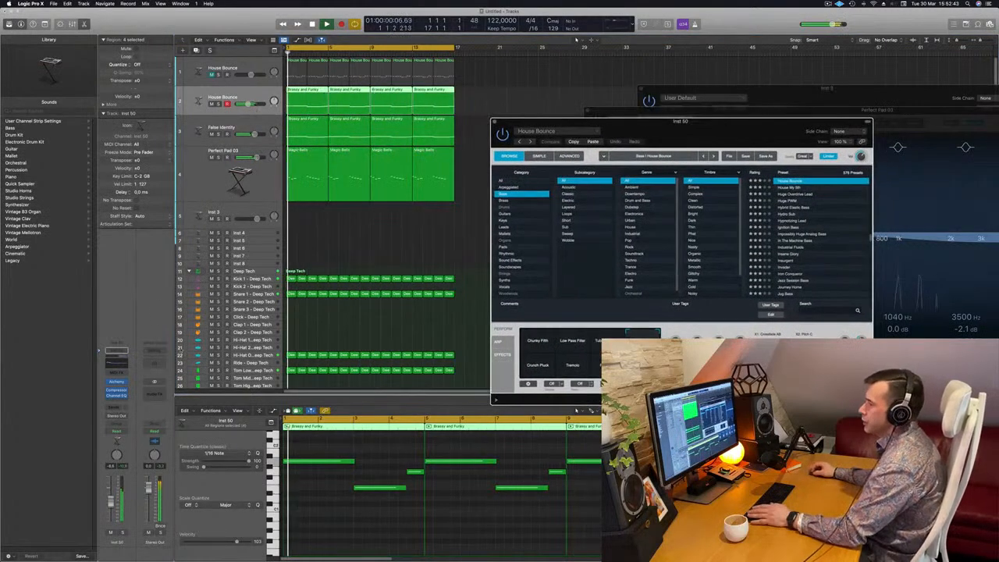
left_click(116, 382)
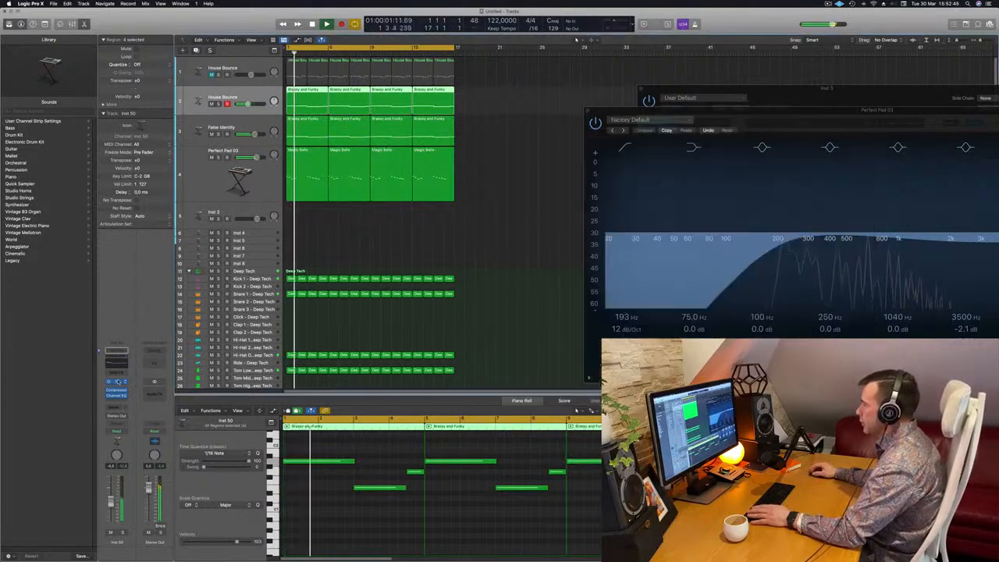
left_click(116, 381)
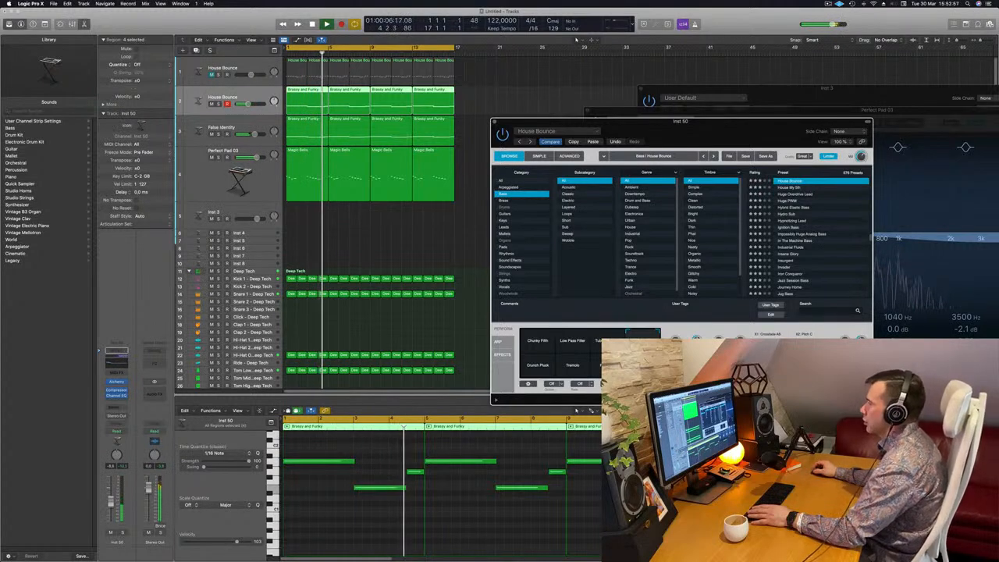
key("space")
key("Return")
key("space")
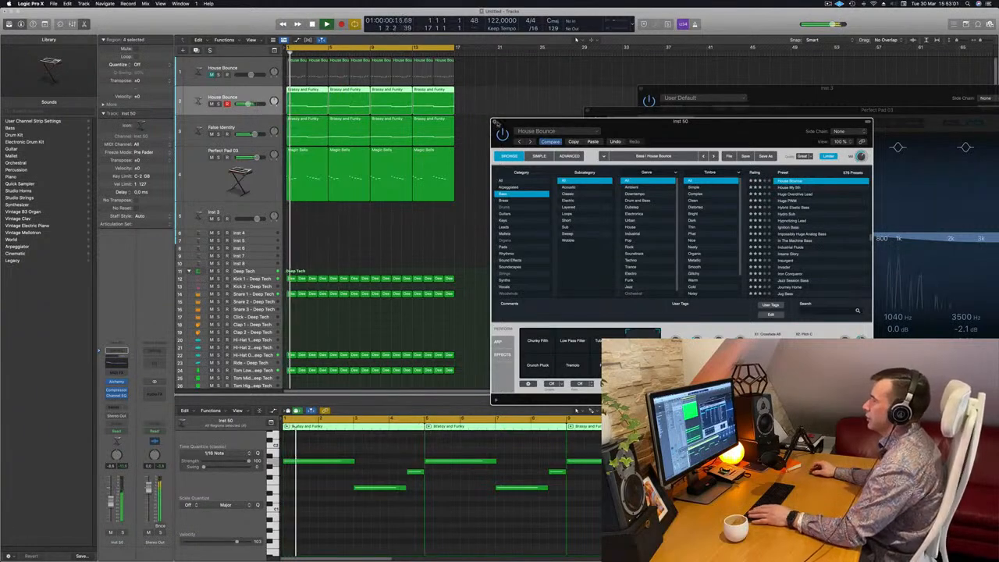
left_click(495, 122)
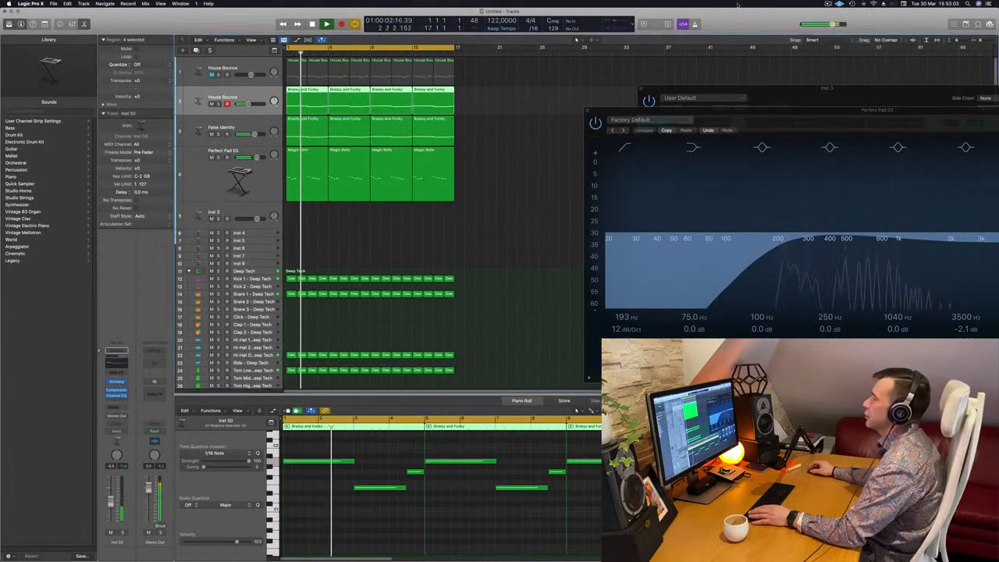
Select the Inst 3 track, load Alchemy on it and choose the Brass preset 80s Fantasy.
left_click(452, 223)
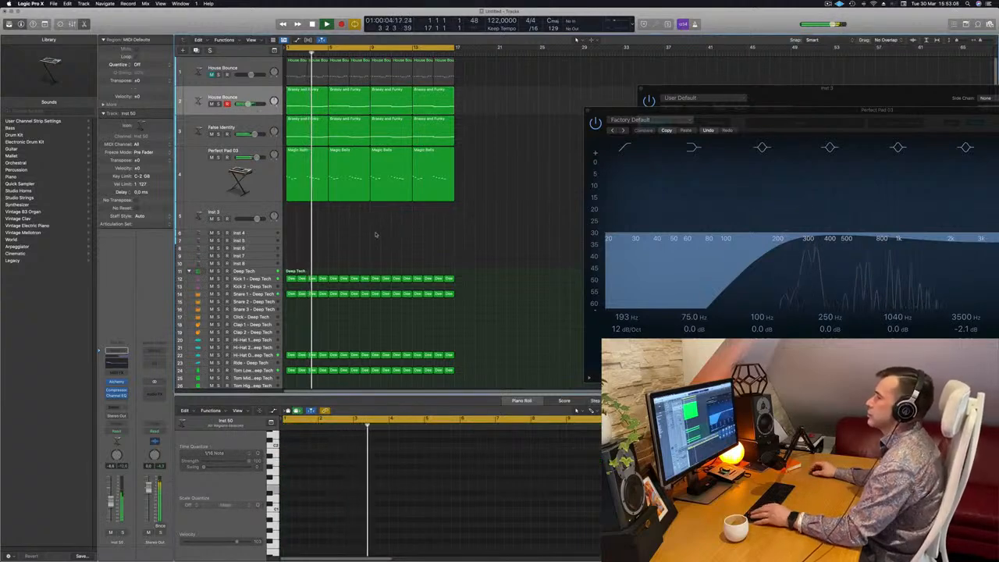
scroll(375, 234, "up", 2)
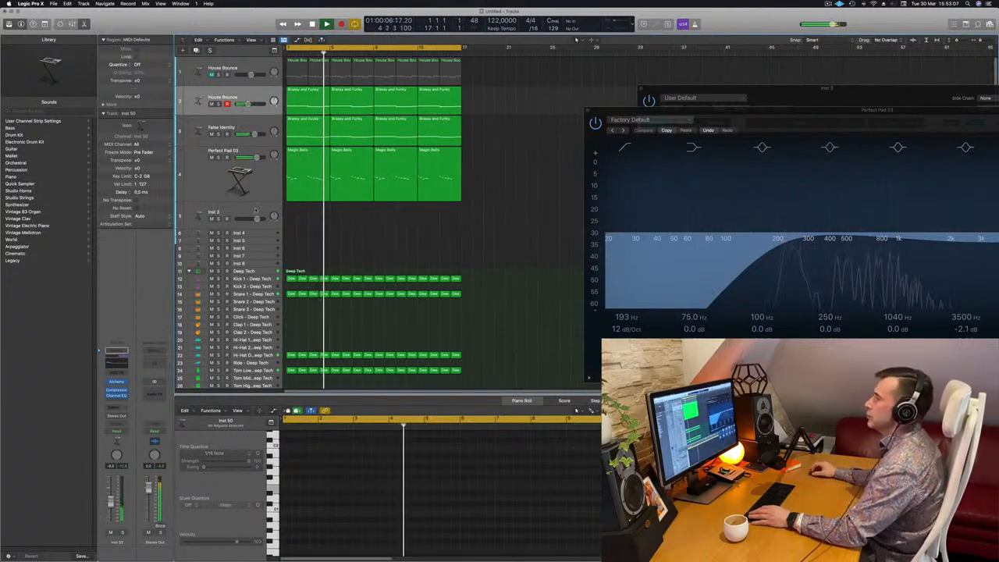
left_click(259, 210)
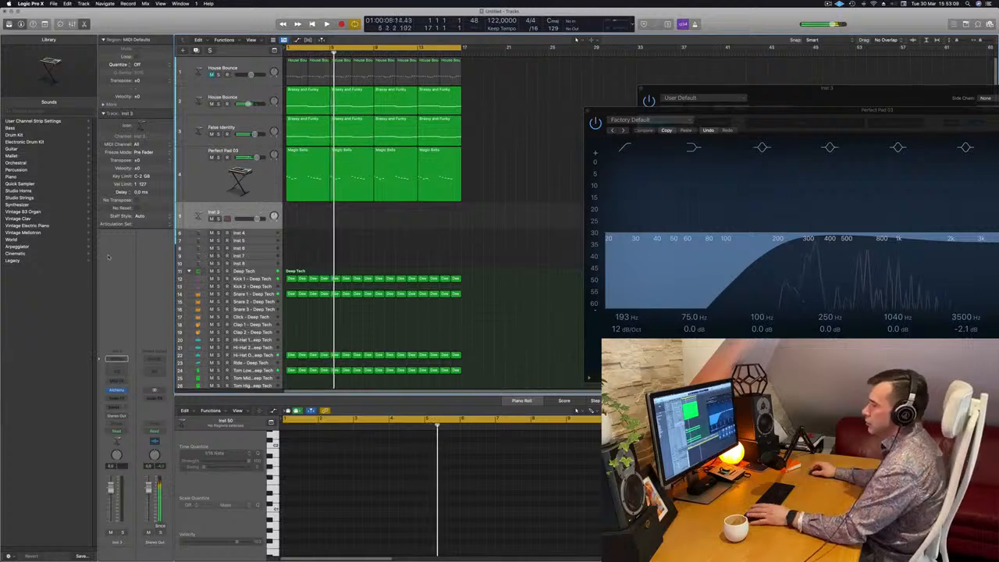
left_click(116, 392)
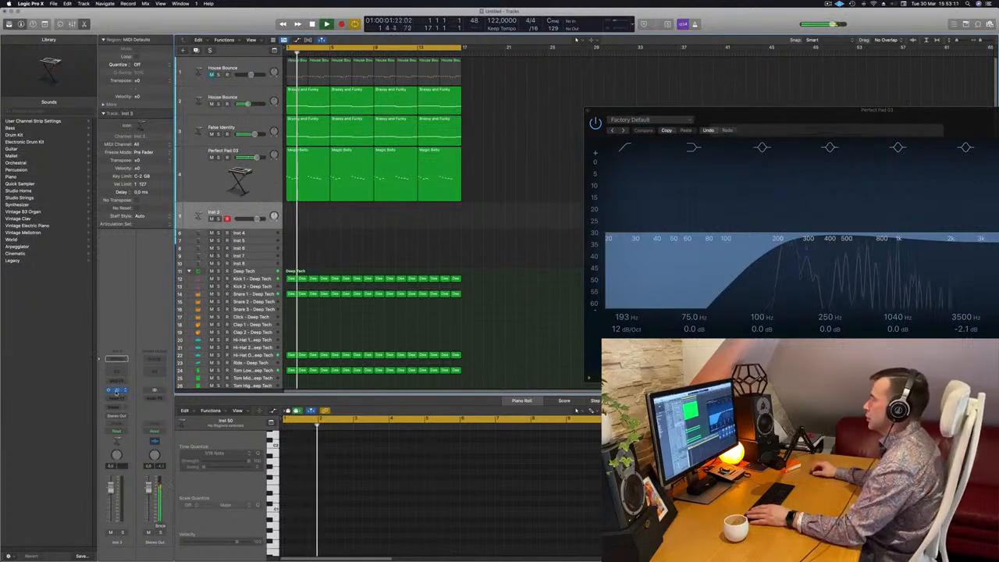
left_click(115, 391)
left_click_drag(831, 103, 535, 153)
left_click(352, 217)
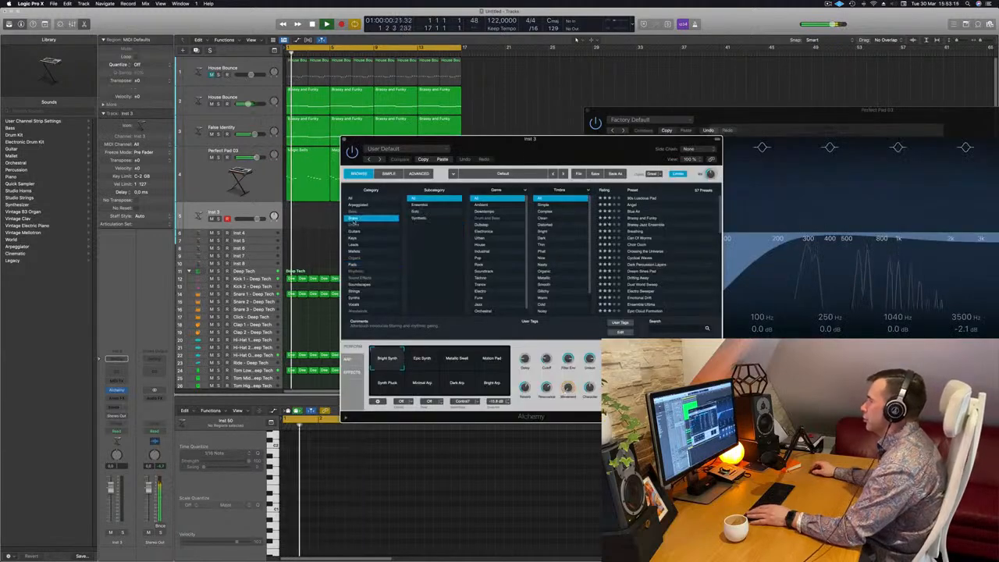
left_click(633, 199)
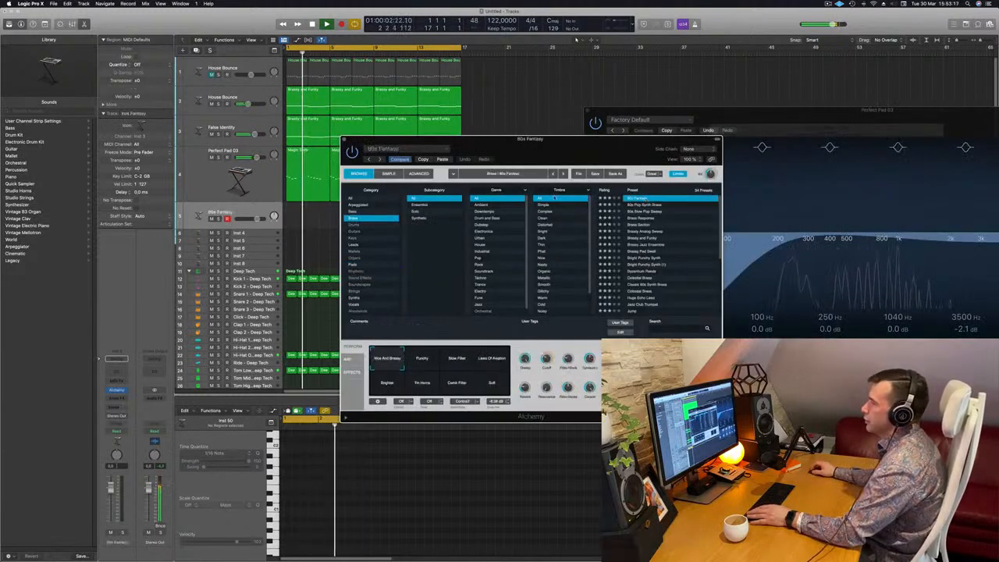
Add a send from the 80s Fantasy track to Bus 7.
left_click(115, 407)
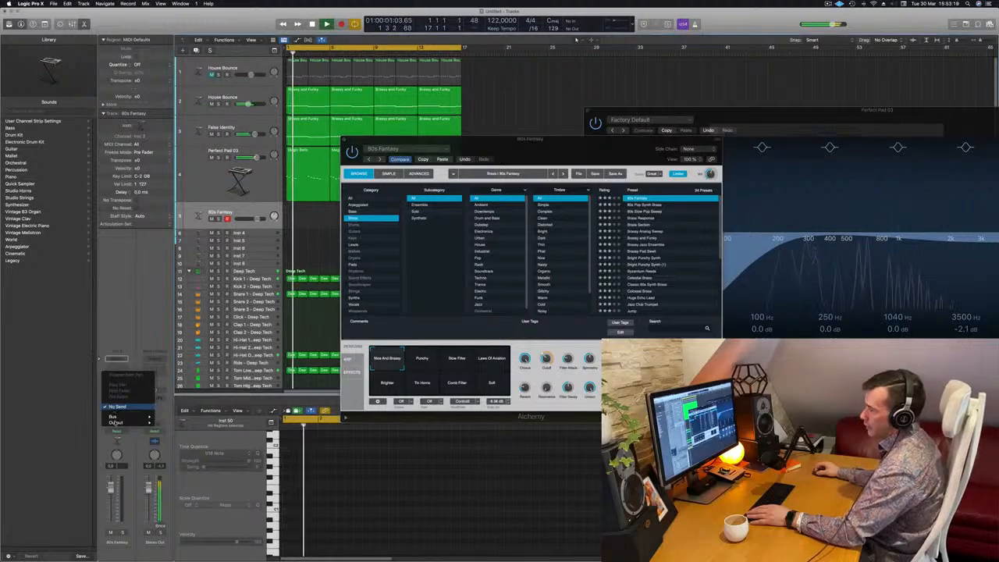
mouse_move(117, 416)
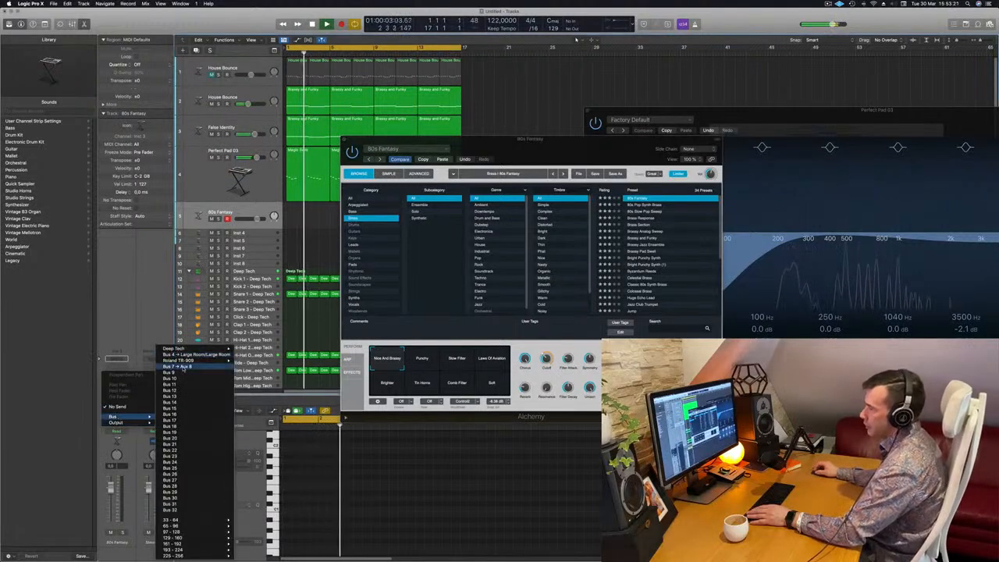
left_click(178, 355)
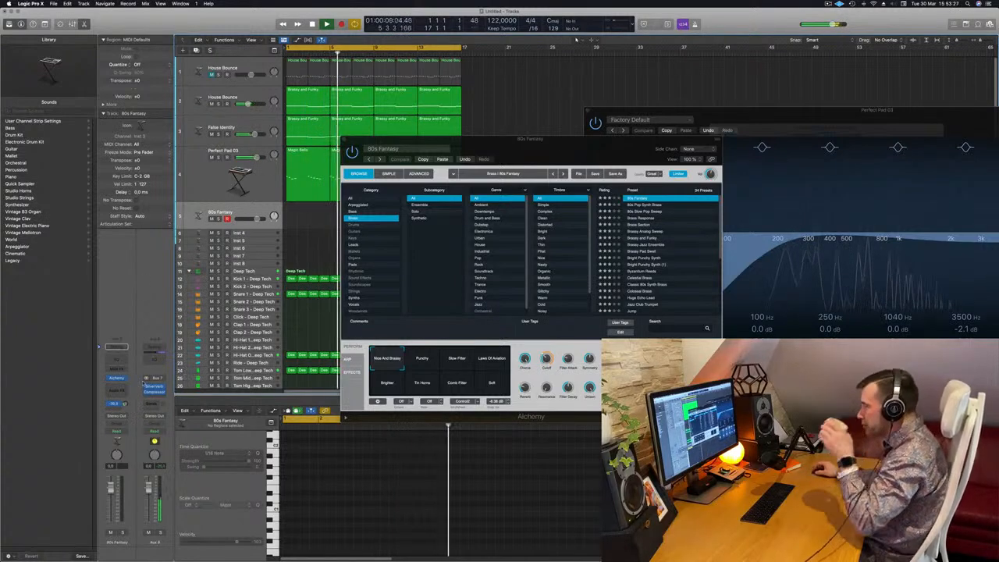
Open Musical Typing, adjust the Bus 7 send level and play a note to hear the 80s Fantasy sound.
left_click_drag(381, 159, 567, 154)
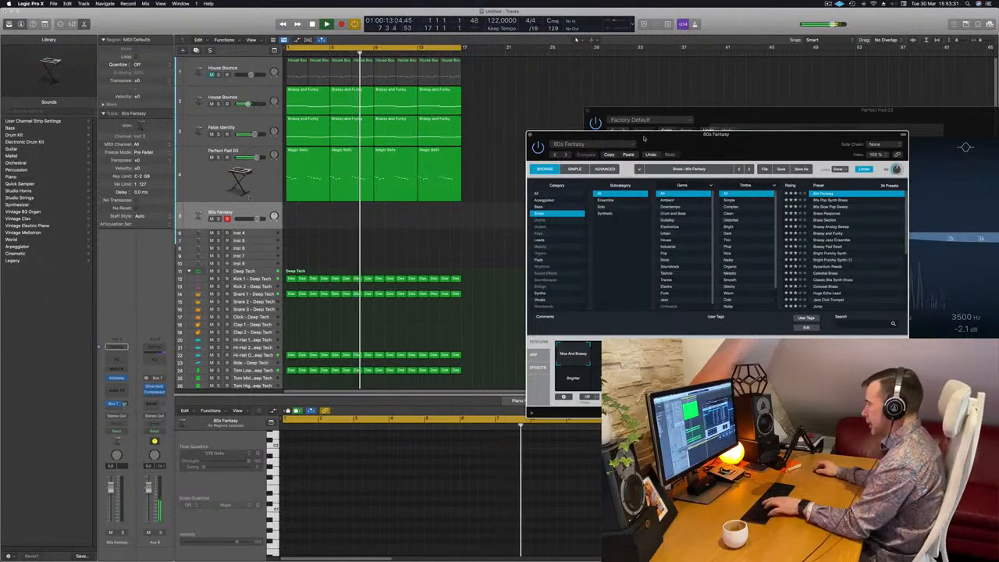
key("super+k")
left_click_drag(788, 111, 547, 300)
left_click_drag(867, 135, 647, 88)
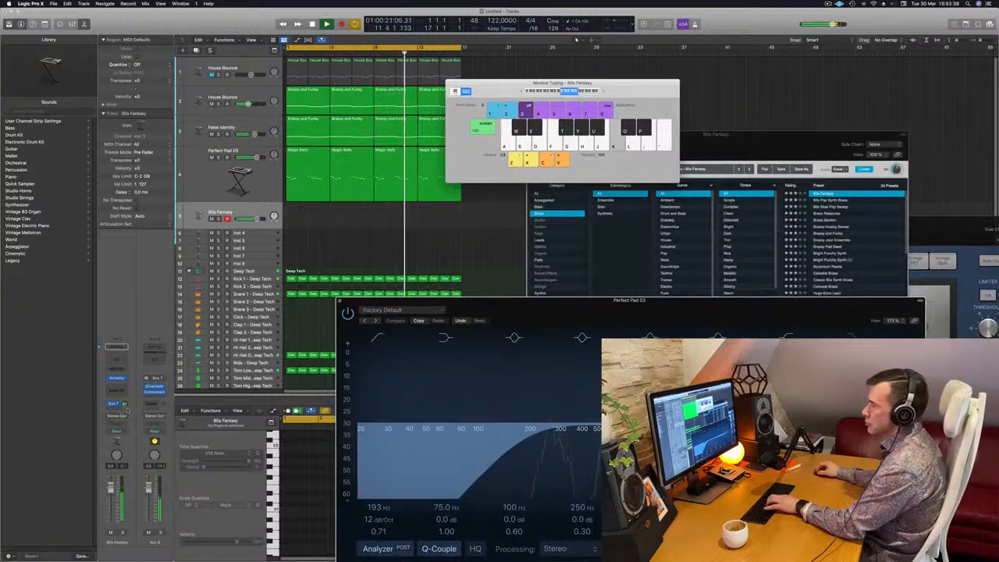
left_click(126, 404)
key("h")
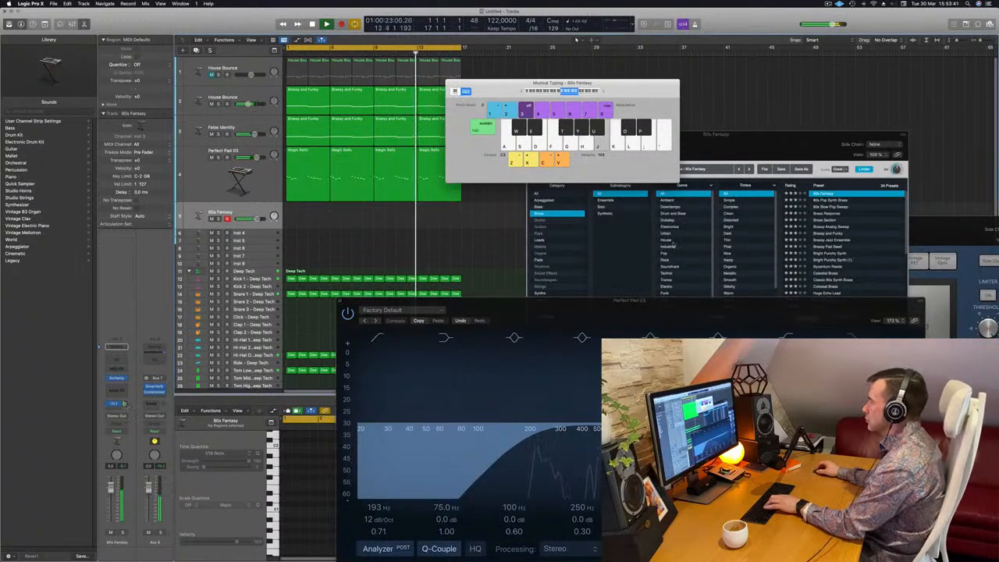
Enable the Punchy performance pad in Alchemy and lower the track's volume fader slightly.
left_click_drag(750, 149, 733, 157)
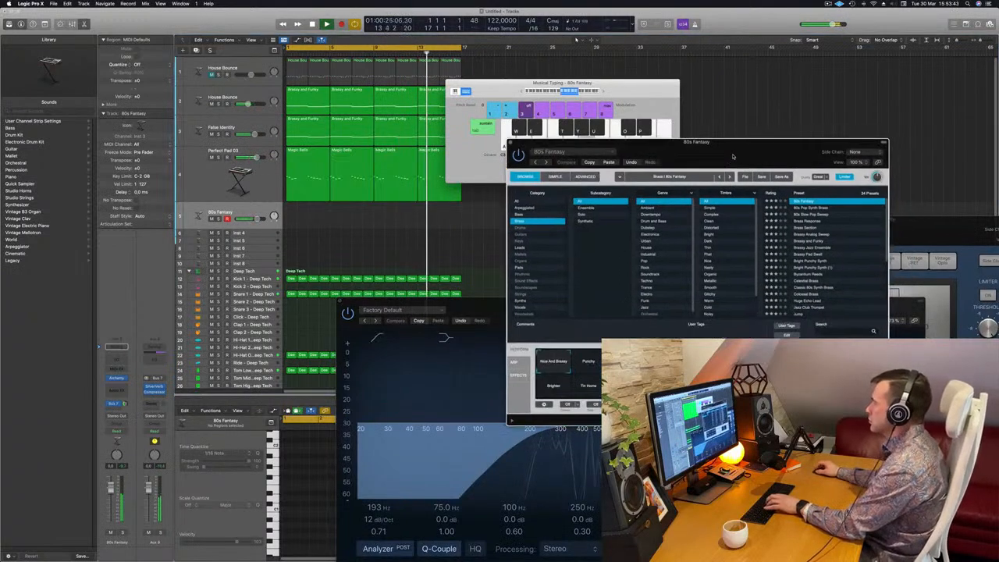
left_click(589, 362)
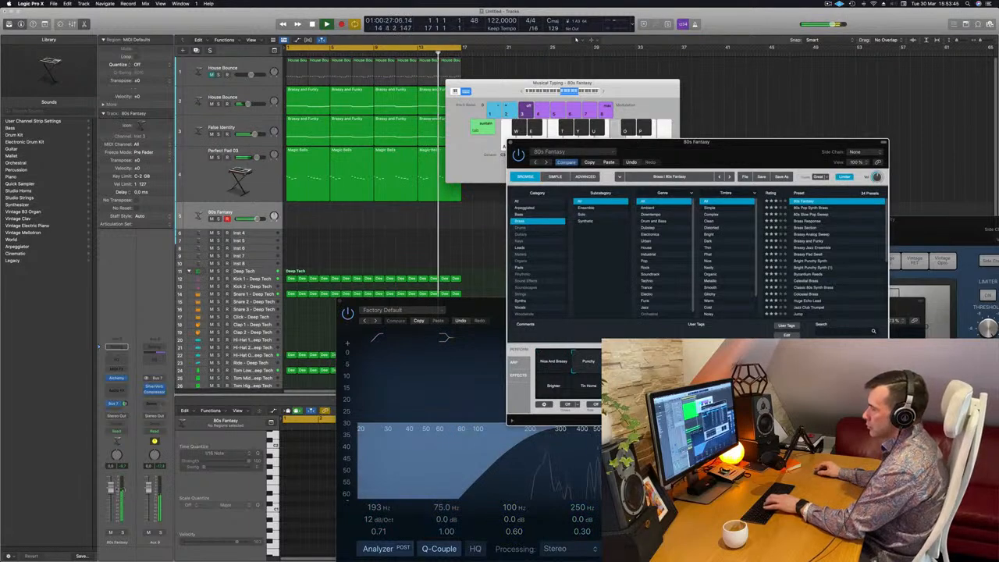
left_click_drag(111, 492, 111, 505)
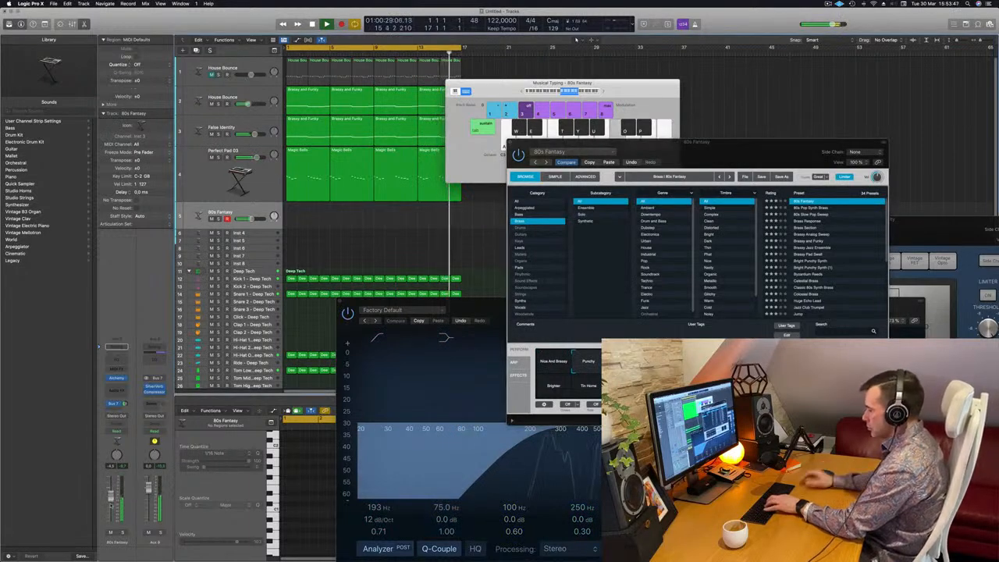
Play melody ideas with Musical Typing to audition the 80s Fantasy sound.
key("apostrophe")
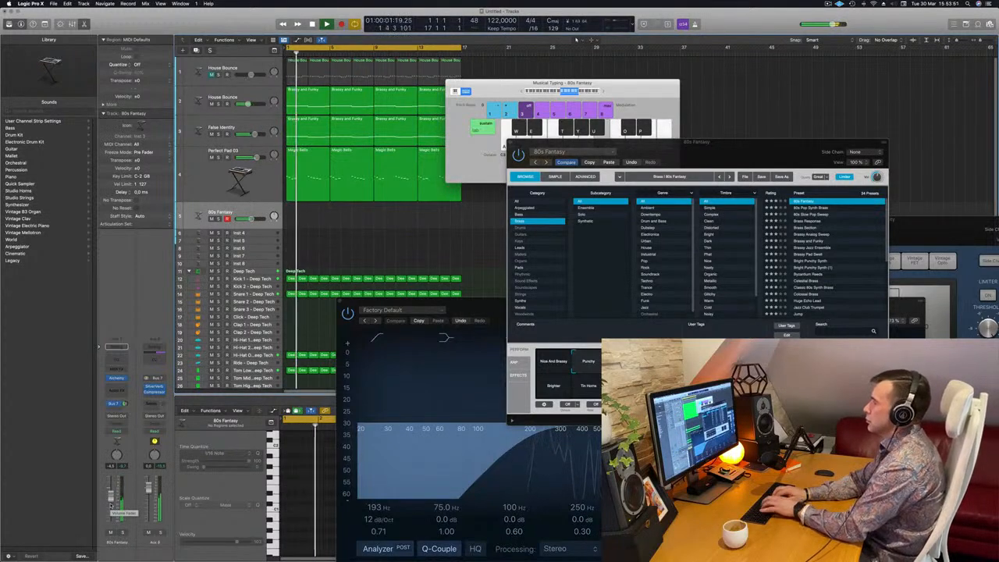
key("semicolon")
key("d")
key("f")
key("g")
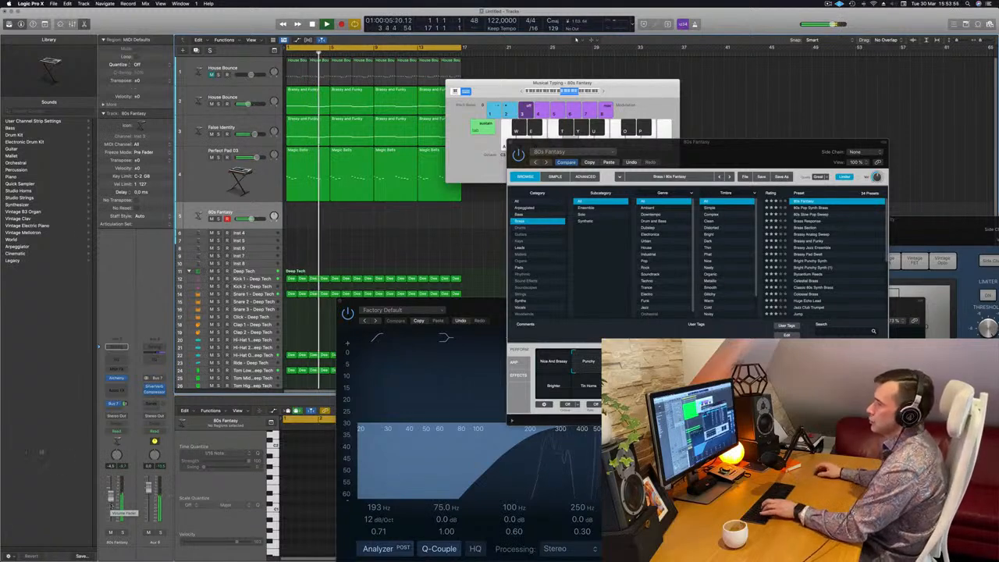
key("f")
key("g")
key("d")
left_click_drag(125, 403, 125, 402)
key("d")
key("f")
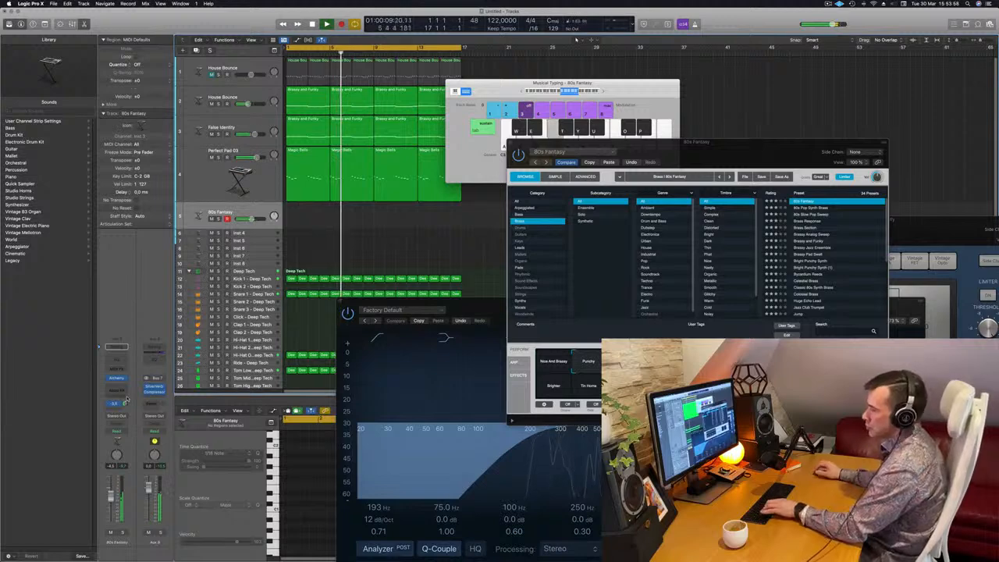
key("k")
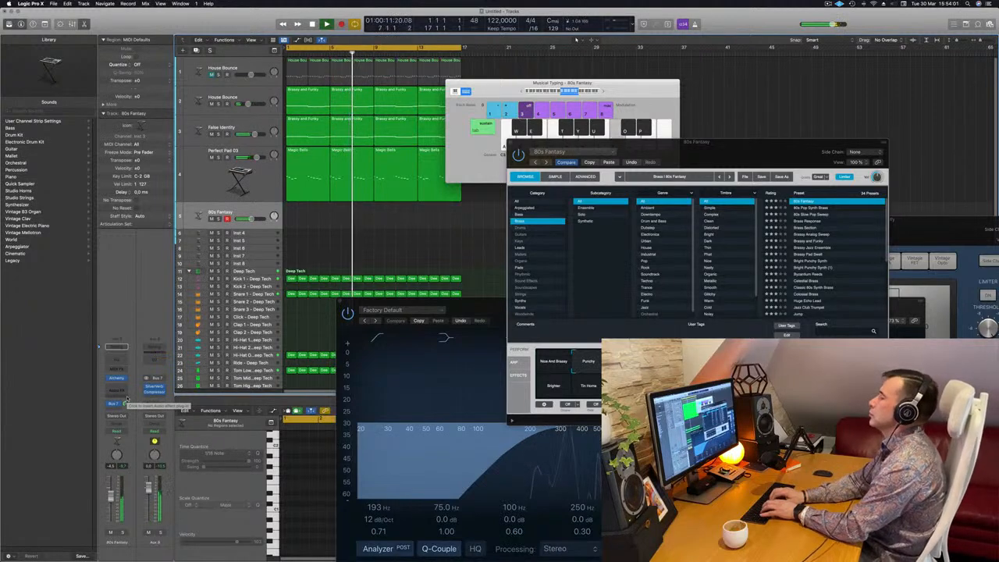
key("d")
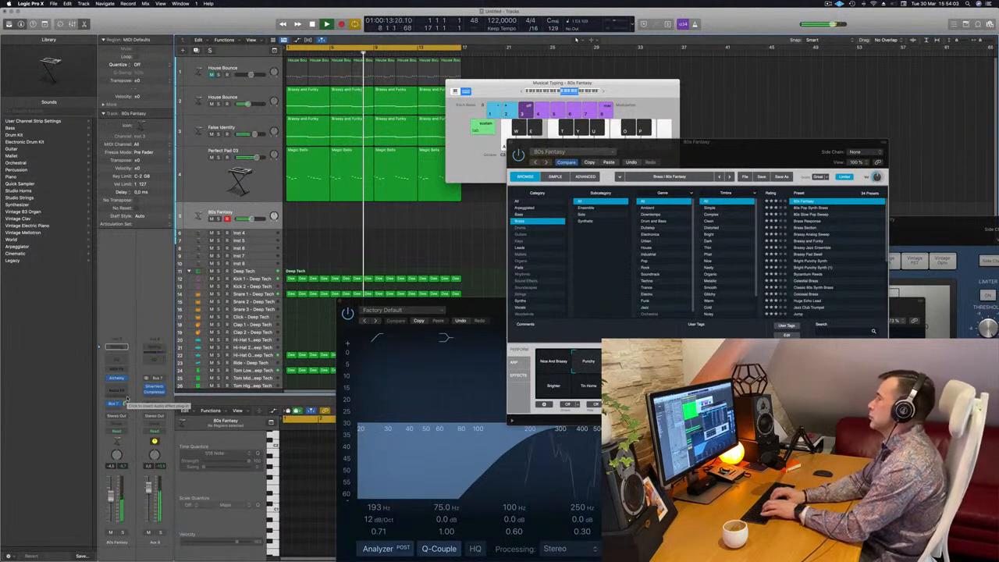
key("semicolon")
key("l")
key("k")
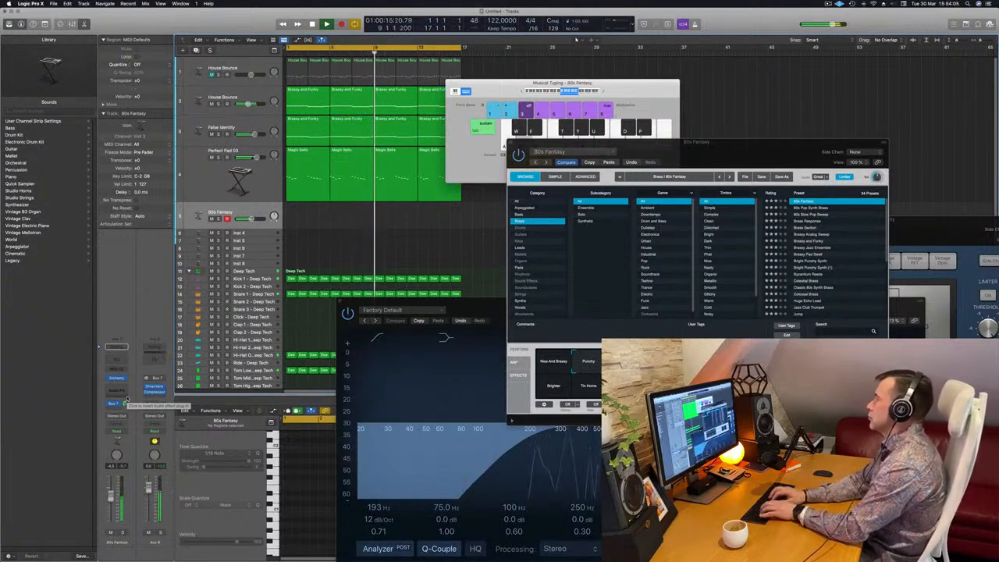
key("f")
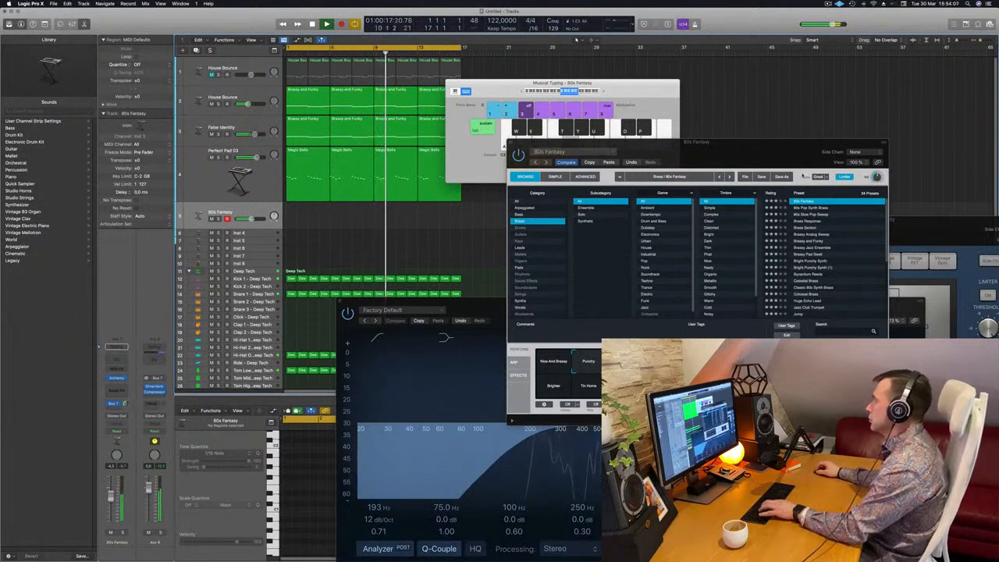
Audition the Brassy Analog Sweep and 80s Pop Synth Brass presets before reselecting 80s Fantasy.
left_click_drag(813, 162, 792, 159)
key("f")
left_click(790, 232)
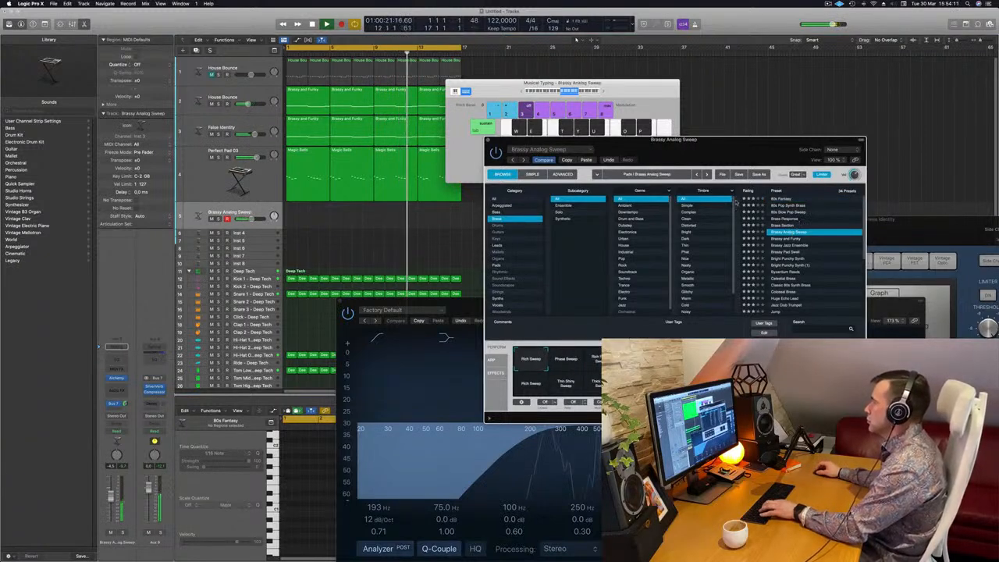
left_click(783, 206)
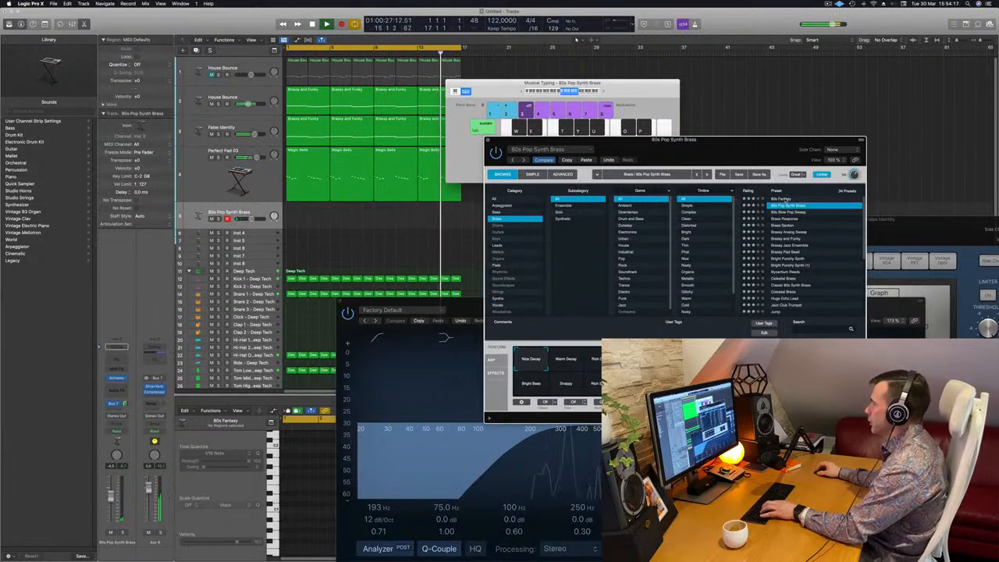
left_click(787, 199)
Record a short melody with Musical Typing on the 80s Fantasy track and open it in the Piano Roll.
left_click_drag(765, 164, 835, 141)
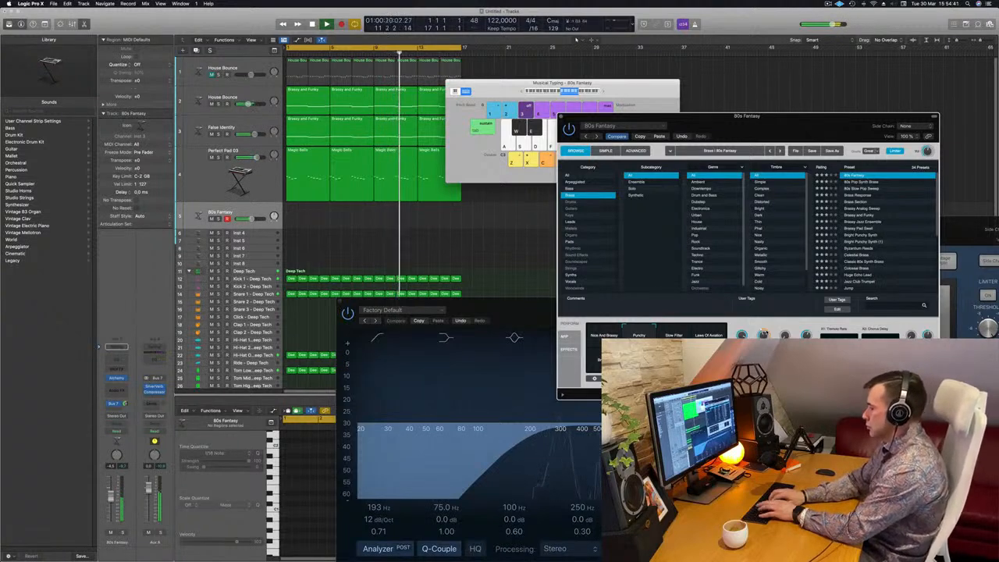
key("r")
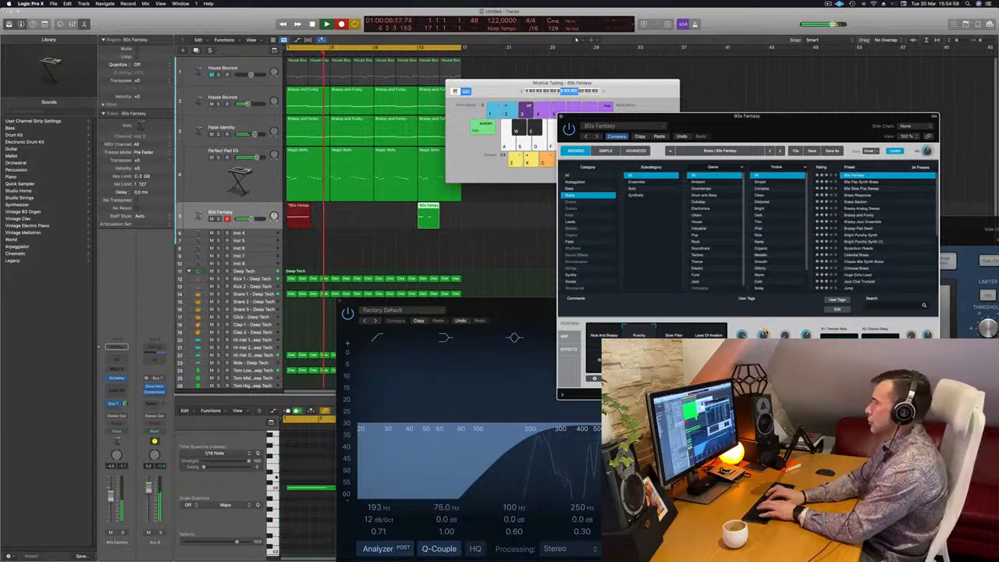
key("space")
key("space")
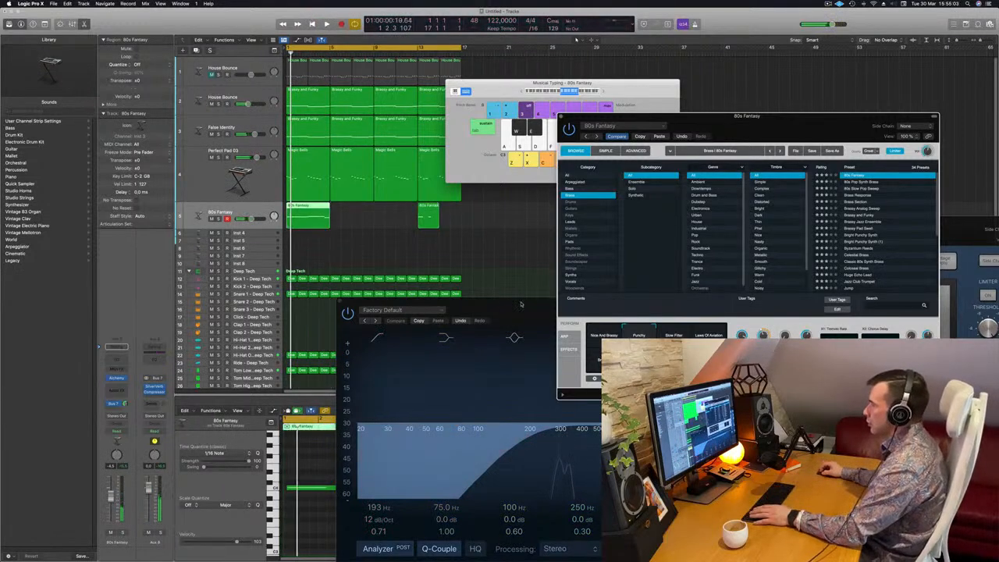
left_click_drag(521, 303, 931, 209)
left_click(335, 551)
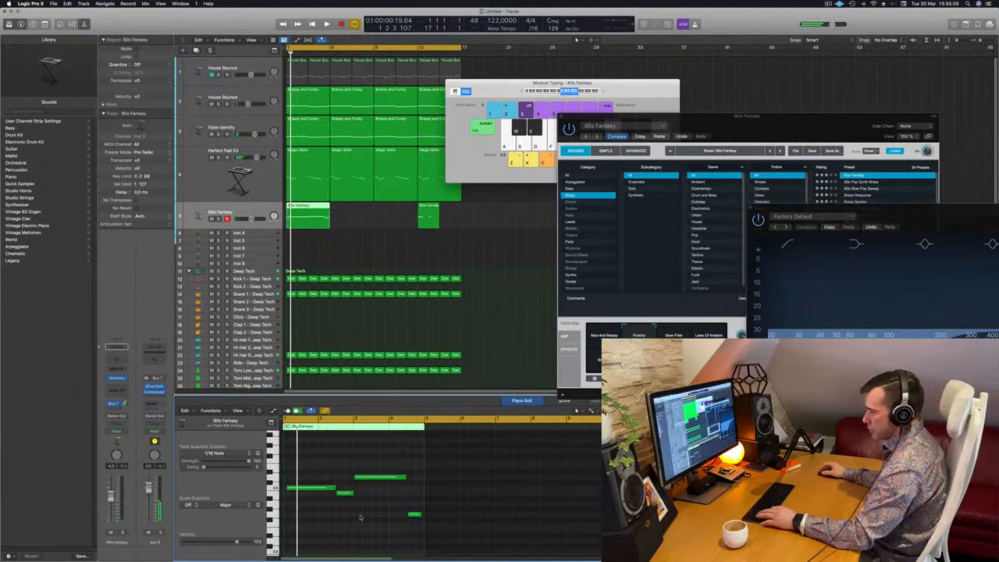
Delete the second 80s Fantasy region from the melody track.
key("super+a")
left_click(333, 473)
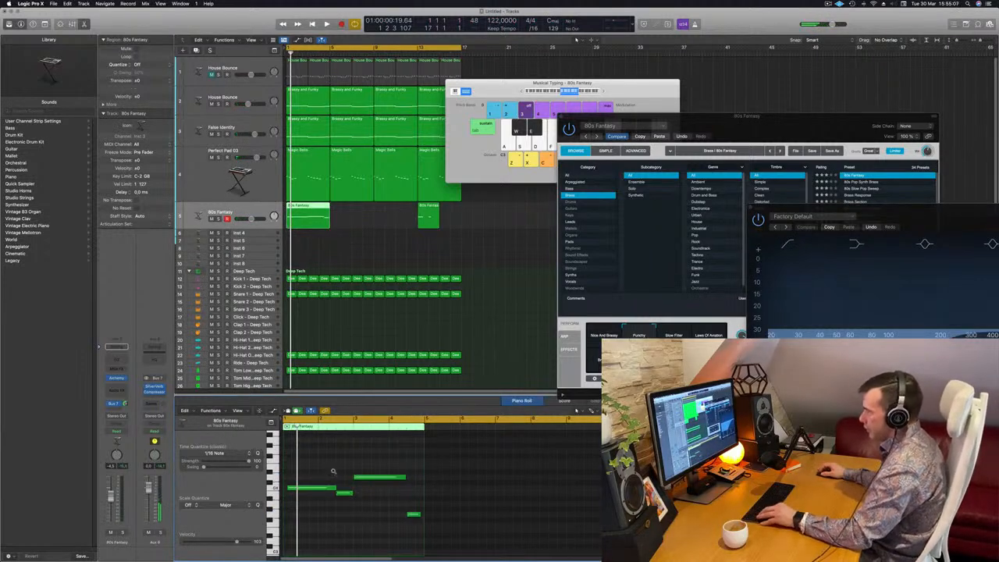
key("super+Right")
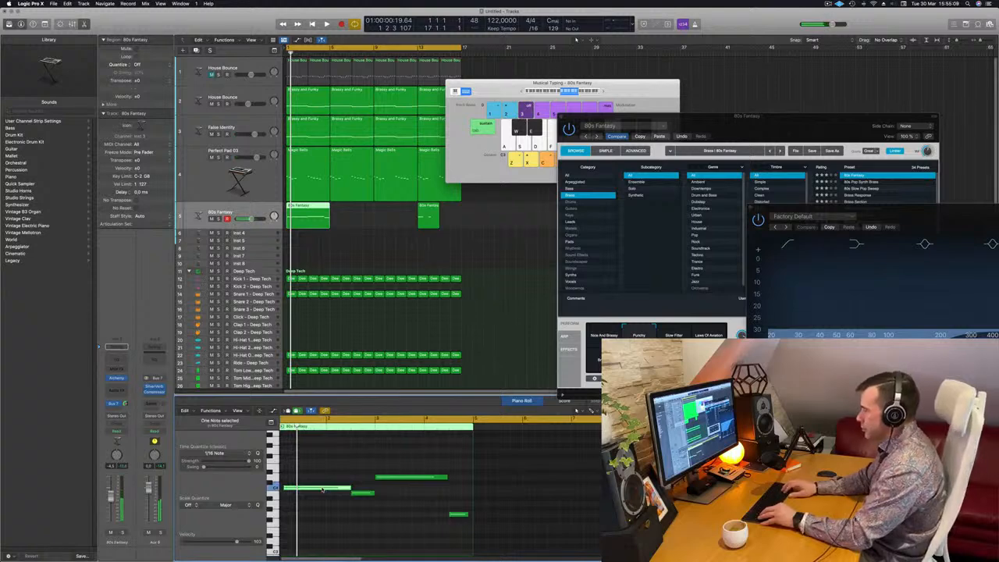
key("super+Right")
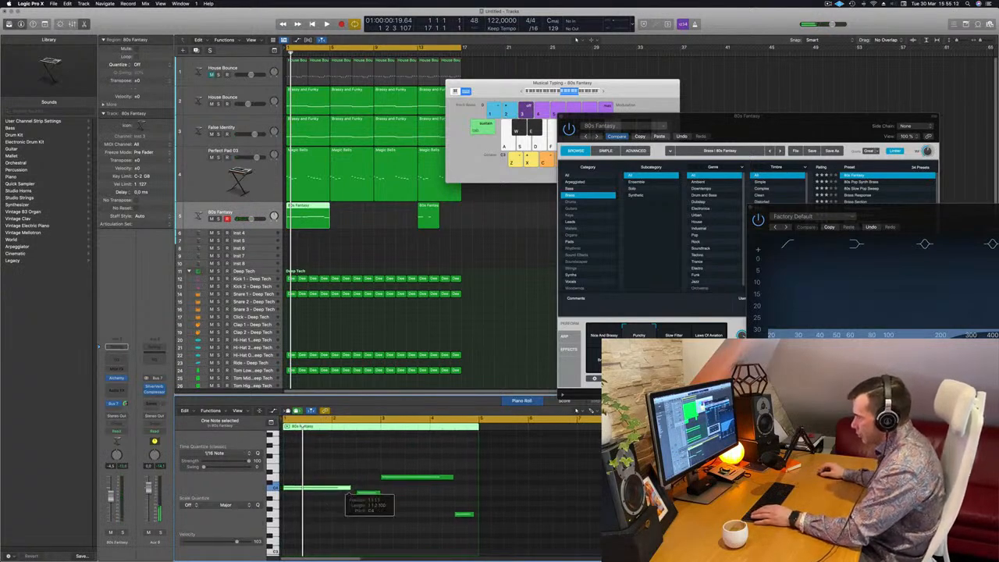
left_click(383, 517)
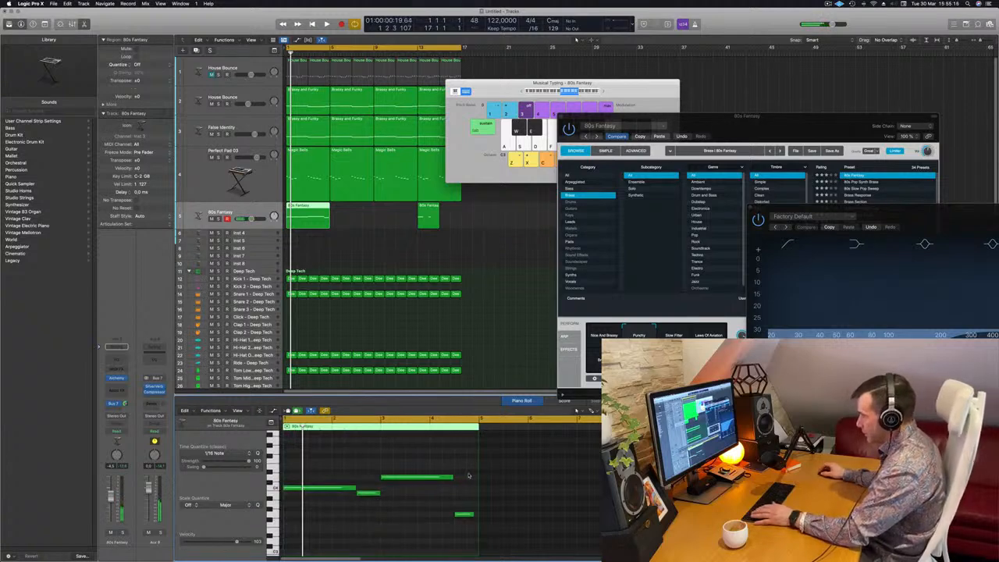
left_click(432, 218)
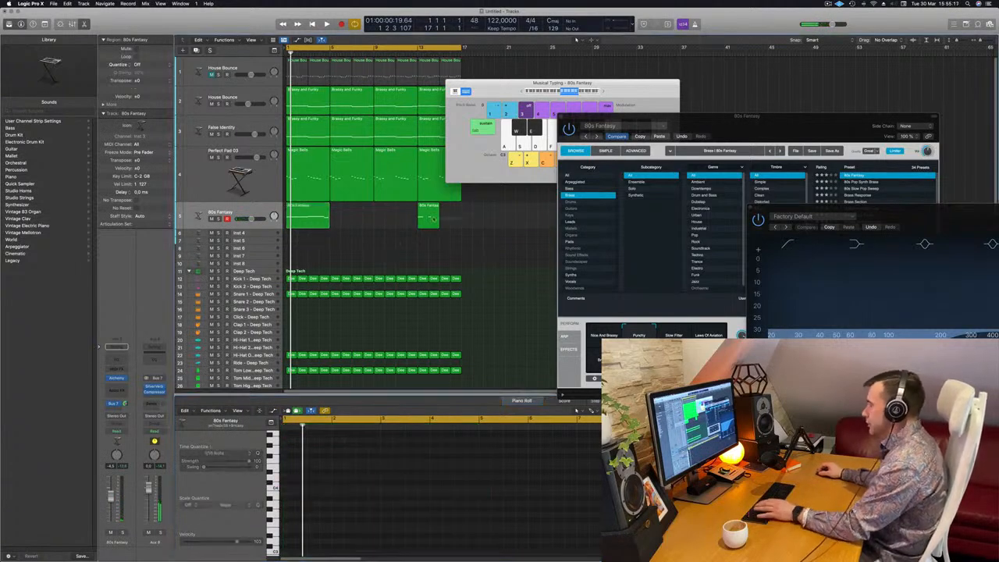
key("Delete")
Duplicate the 80s Fantasy melody region and join both copies into a single region.
left_click(320, 222)
key("space")
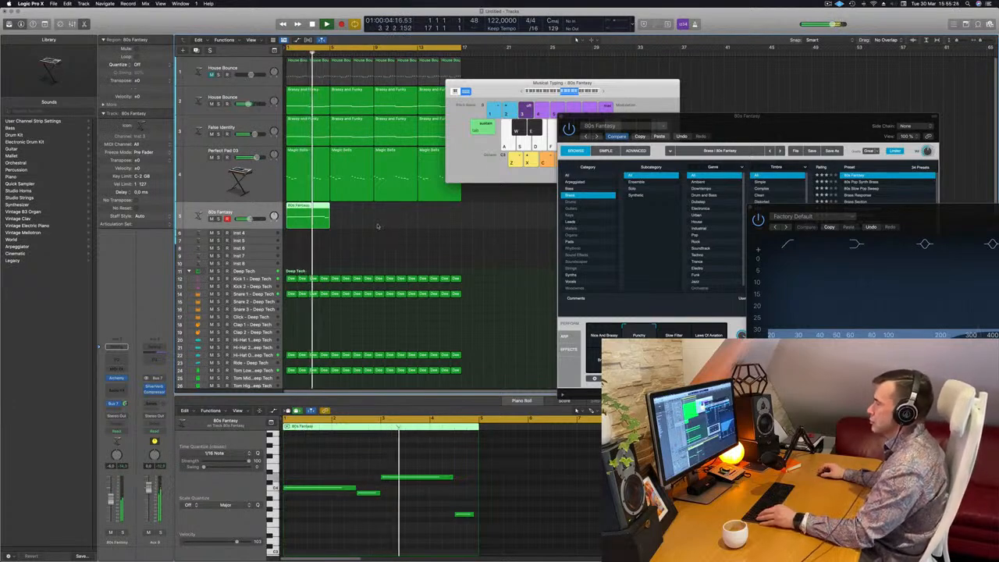
scroll(378, 226, "down", 4)
scroll(378, 226, "down", 1)
scroll(364, 218, "up", 4)
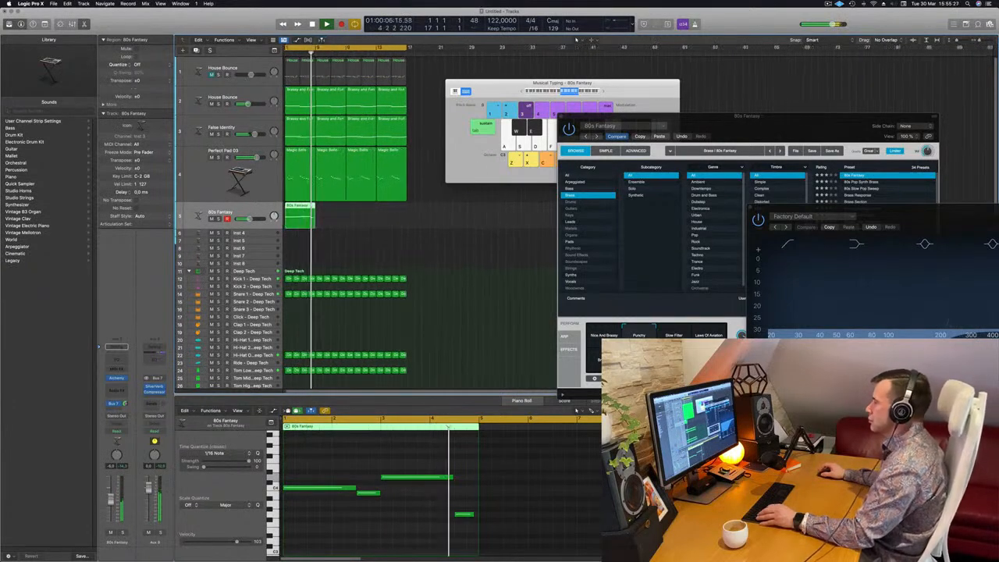
scroll(362, 218, "down", 3)
left_click_drag(297, 216, 320, 215)
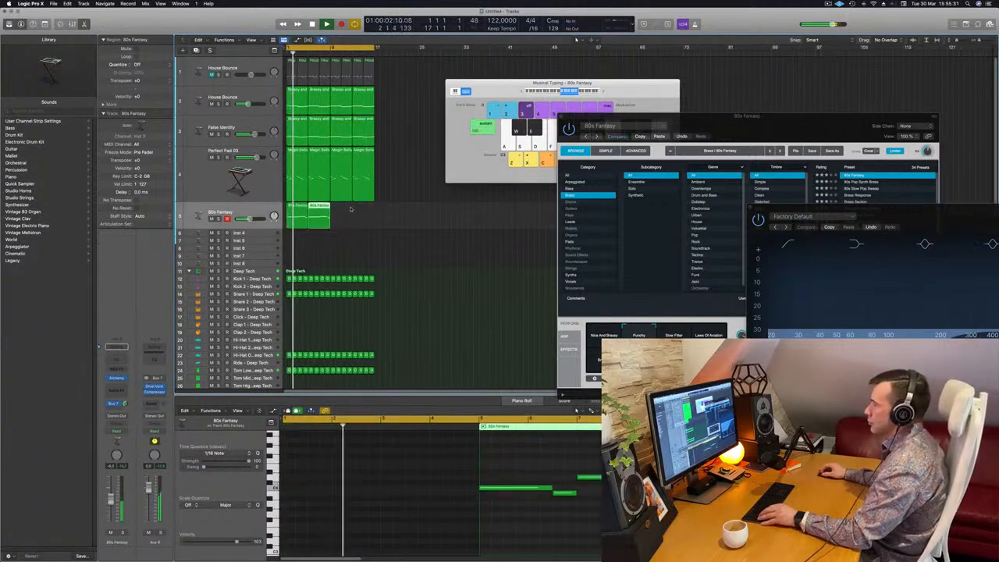
left_click(300, 214, "shift")
key("super+k")
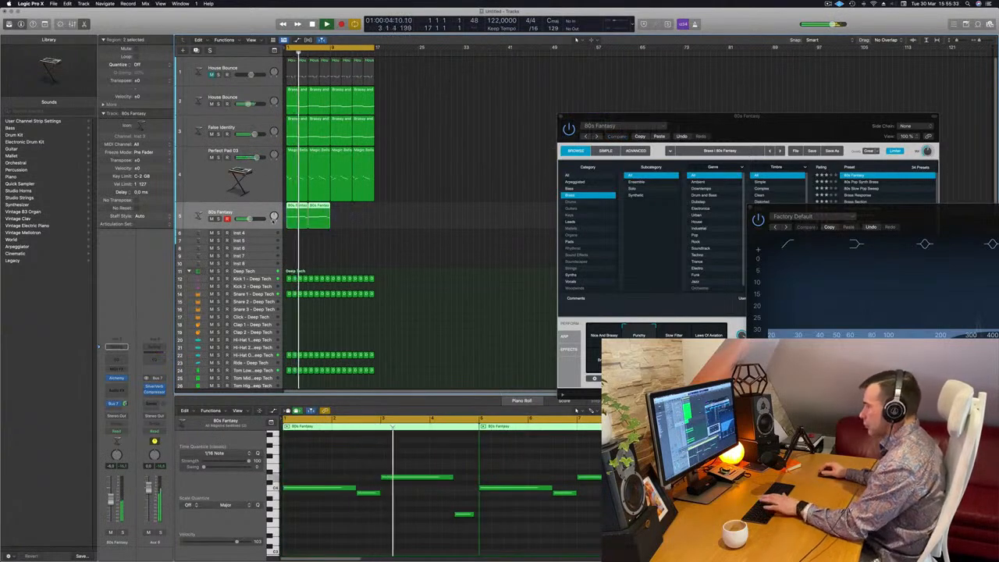
left_click(308, 216)
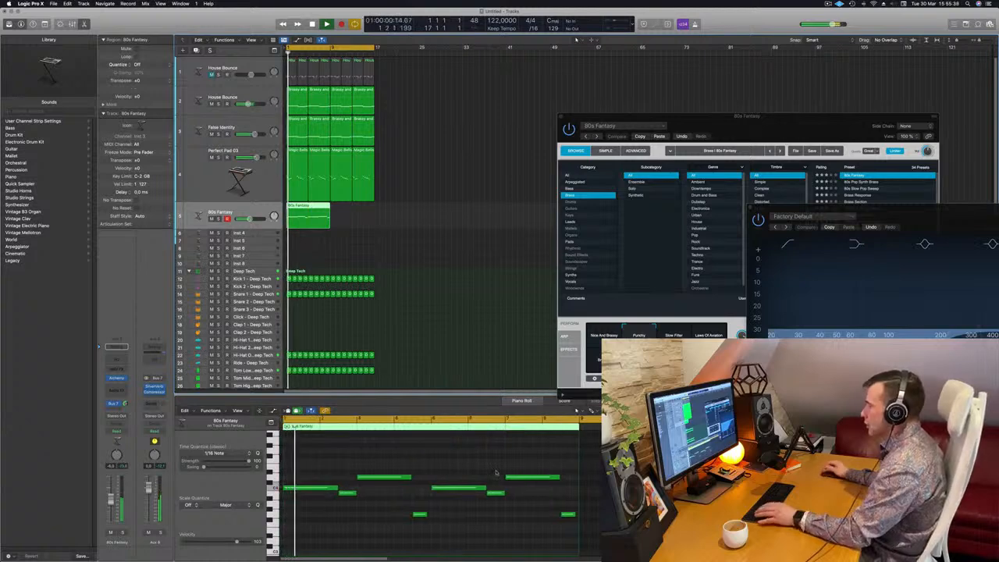
Raise one note in the second half of the melody and transpose the long note after it down a semitone.
left_click(496, 493)
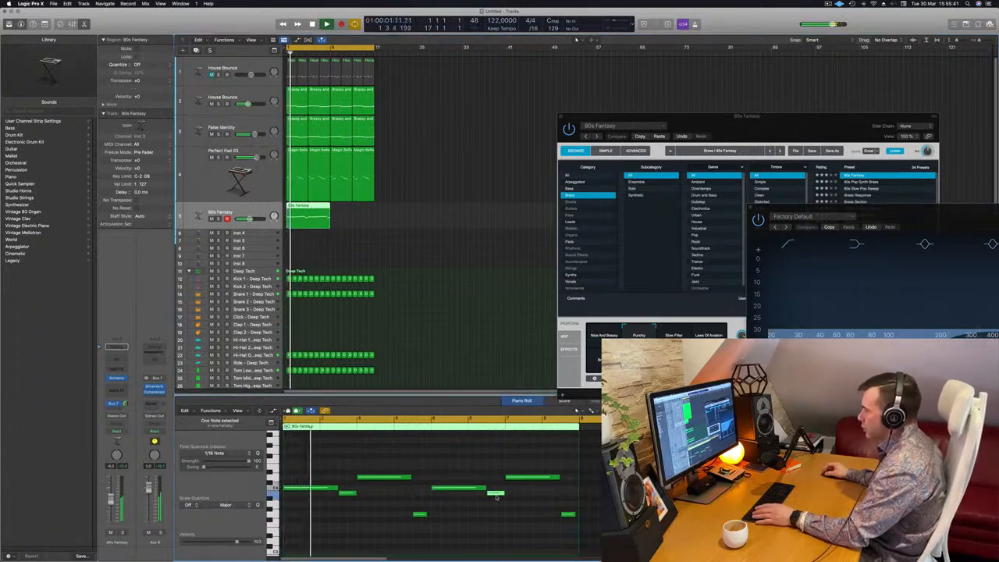
left_click_drag(495, 495, 496, 478)
left_click(535, 477)
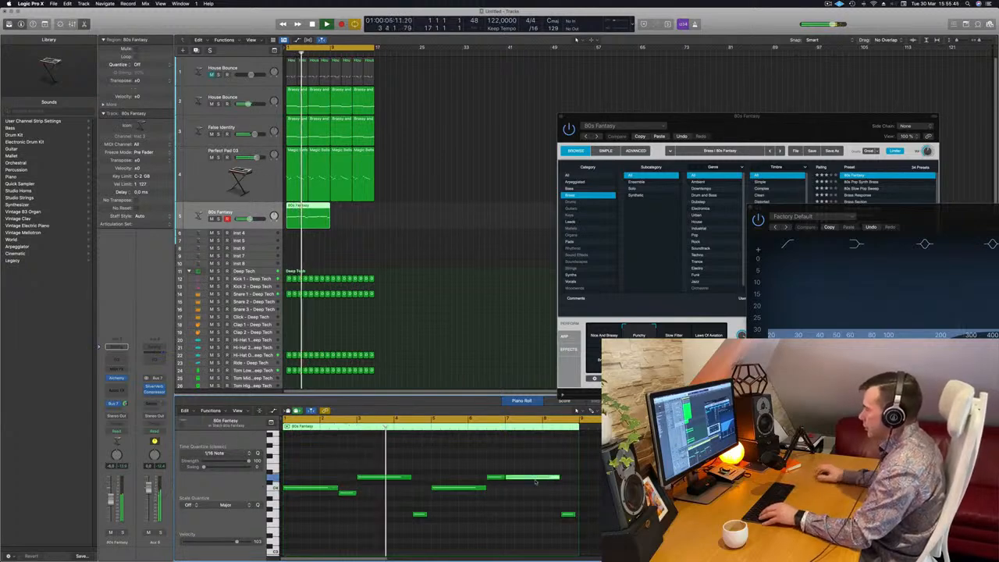
key("alt+Down")
key("alt+Down")
key("alt+Down")
key("alt+Down")
key("alt+Up")
key("alt+Up")
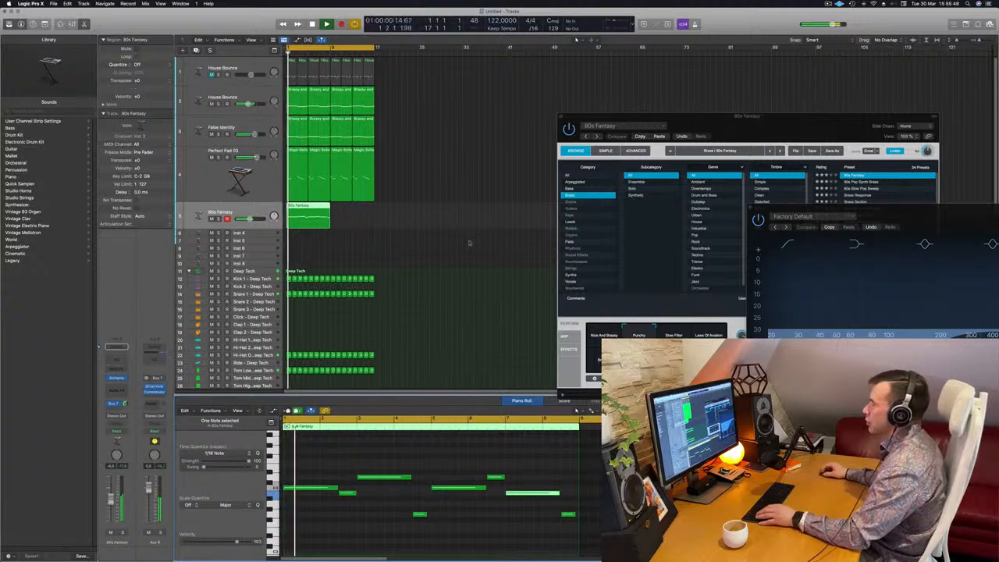
Copy the 80s Fantasy region so a second copy follows directly after the first.
left_click(309, 204)
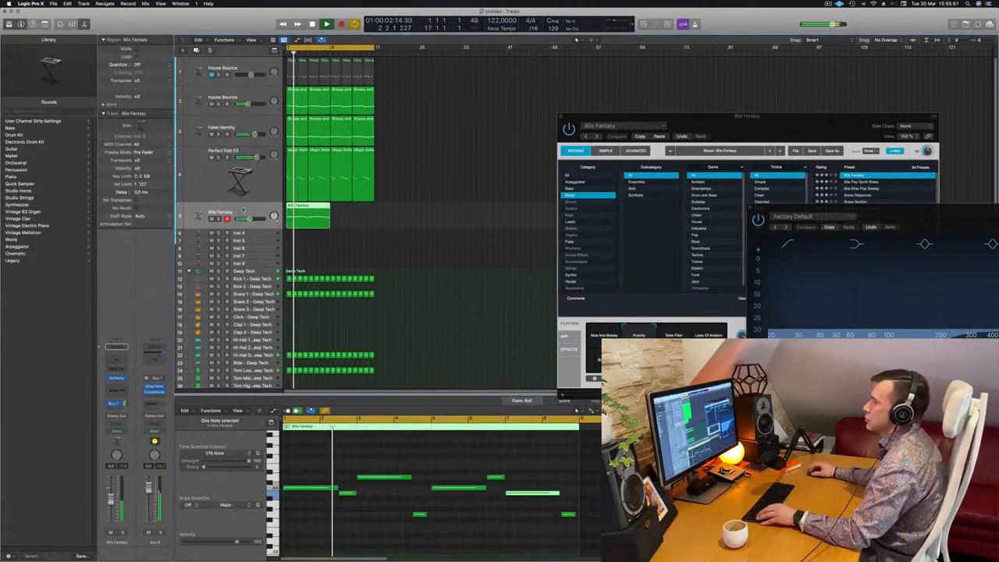
scroll(238, 211, "up", 1)
scroll(238, 211, "down", 1)
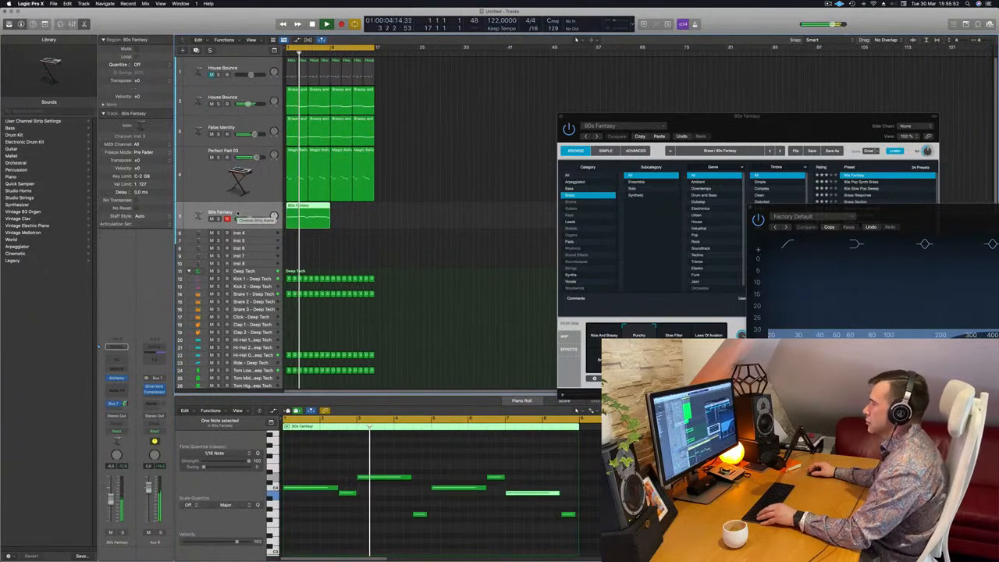
scroll(238, 211, "up", 1)
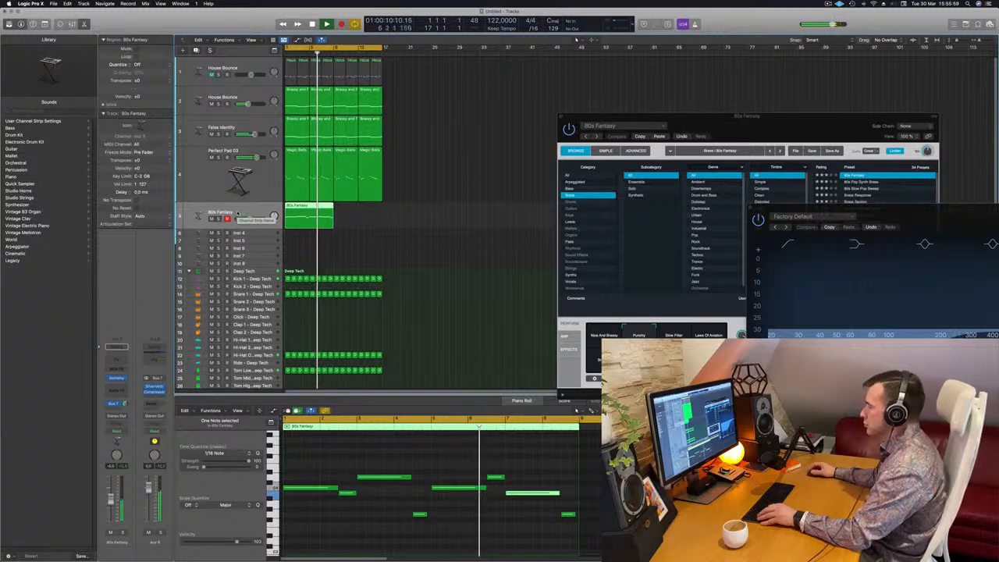
scroll(495, 279, "down", 2)
key("space")
key("space")
key("space")
left_click_drag(311, 207, 351, 210)
key("space")
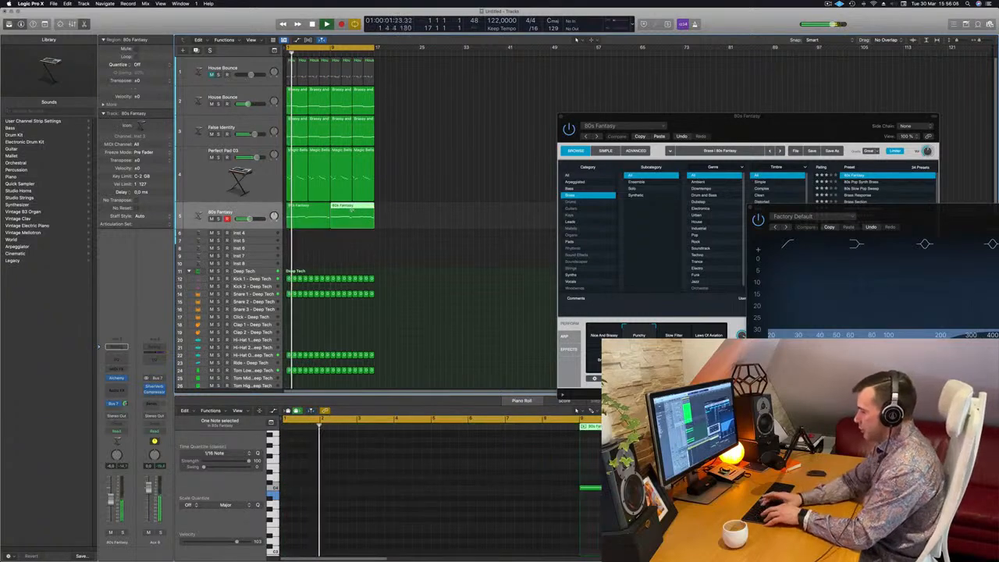
Repeat all regions once and extend the cycle range to cover the new section.
key("super+a")
key("super+r")
key("space")
key("space")
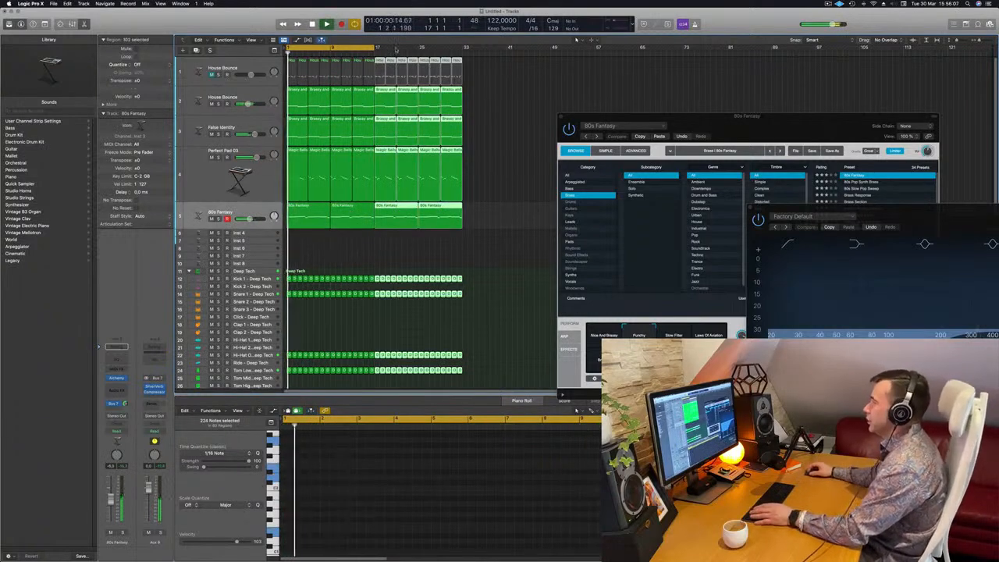
left_click_drag(377, 49, 461, 52)
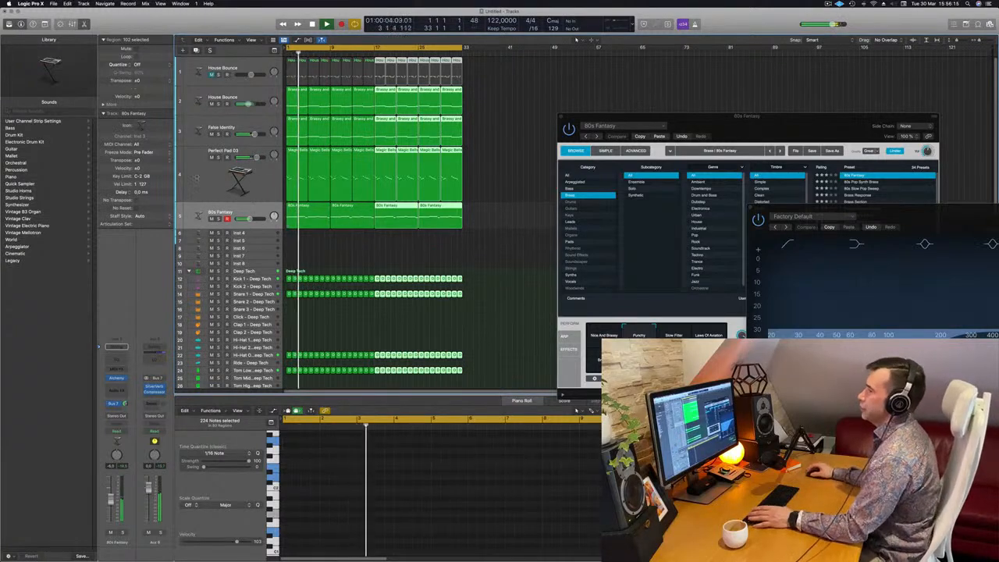
Mute the Perfect Pad 03 track and play the arrangement.
left_click(195, 178)
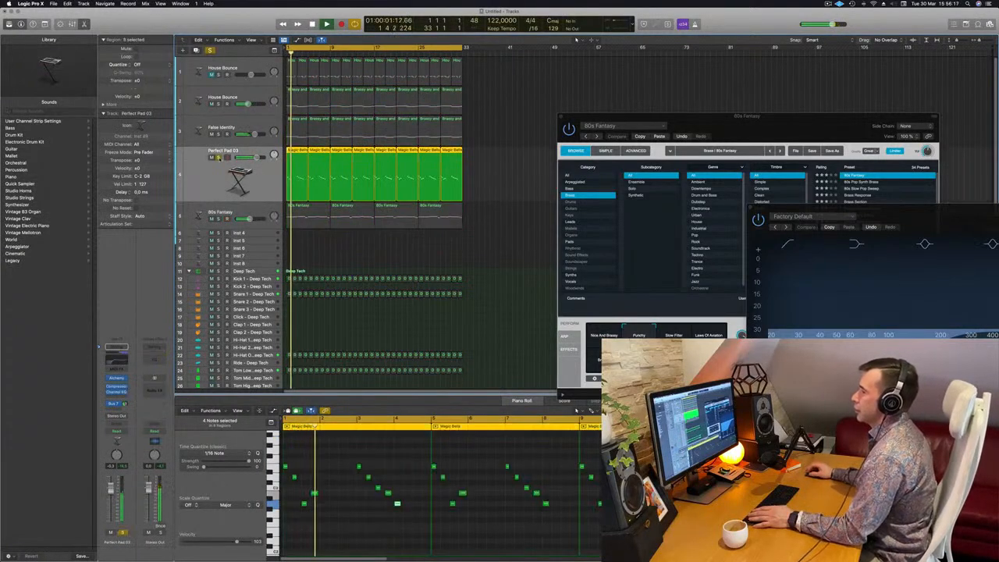
key("super+a")
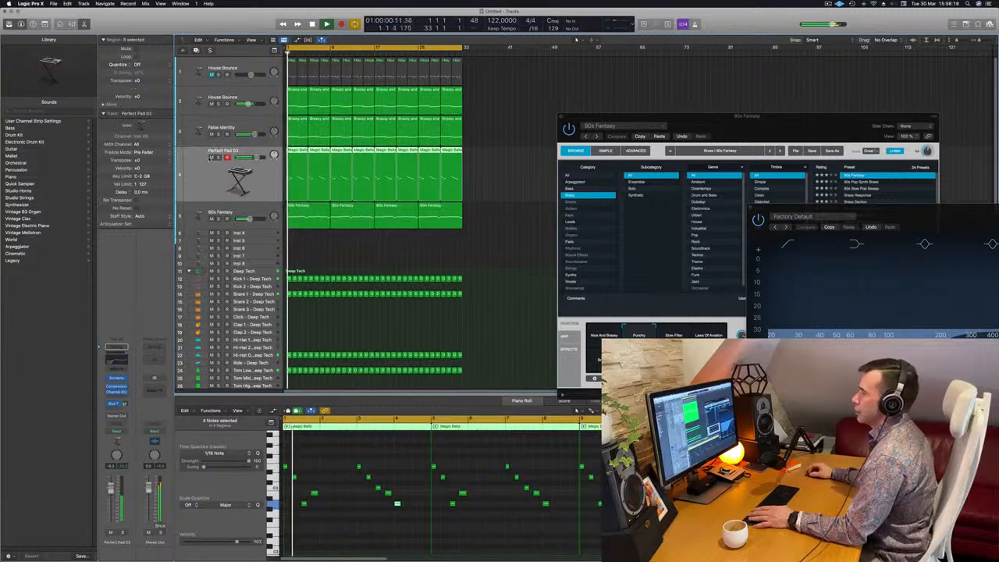
left_click(211, 157)
key("space")
key("space")
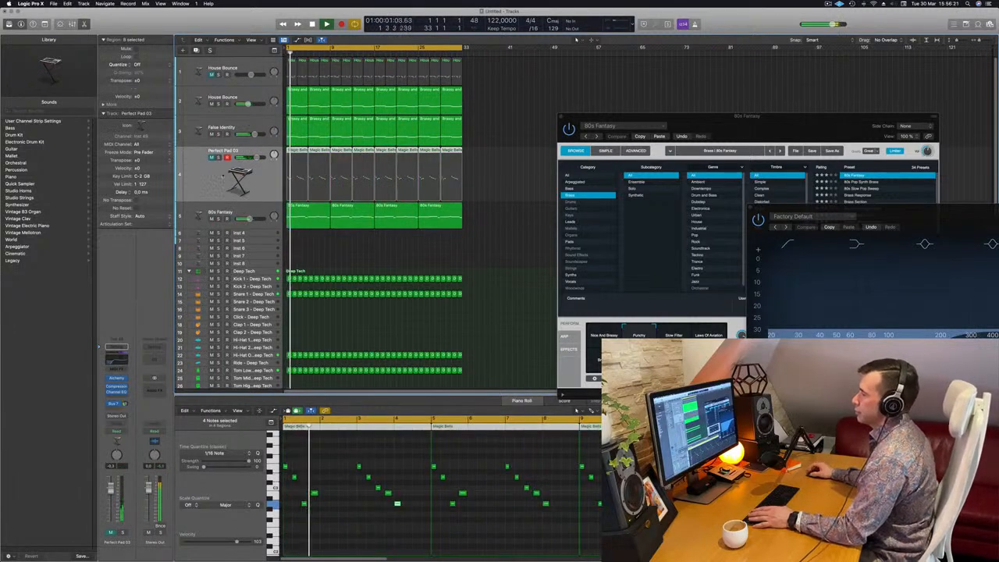
Open the Alchemy plug-in window of the False Identity track.
left_click(262, 125)
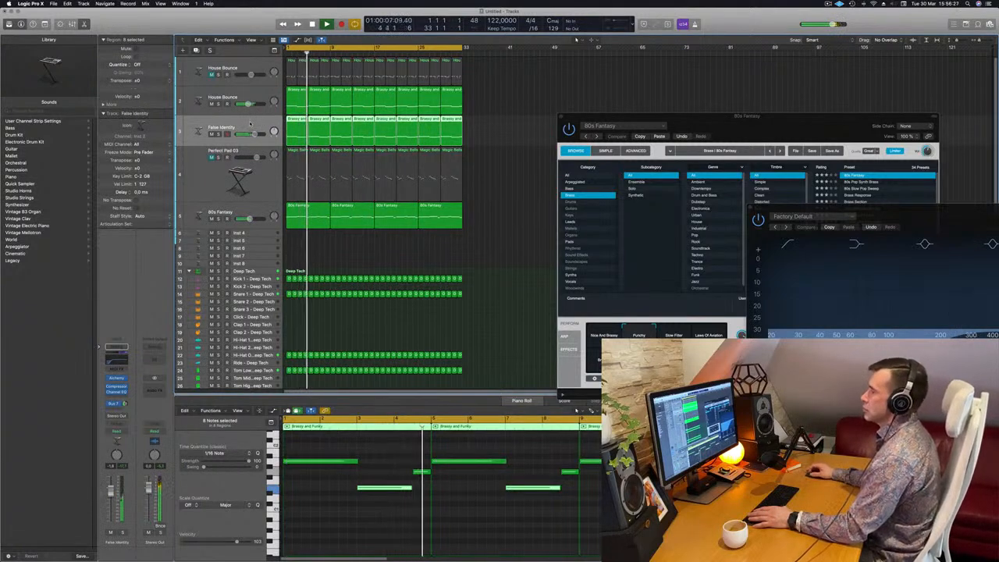
key("space")
key("space")
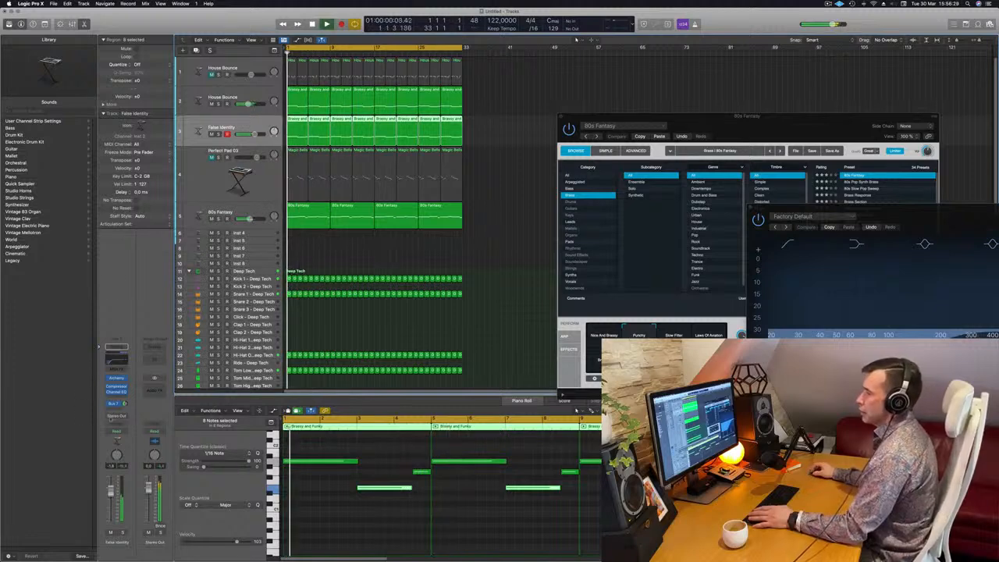
left_click(116, 431)
left_click(116, 442)
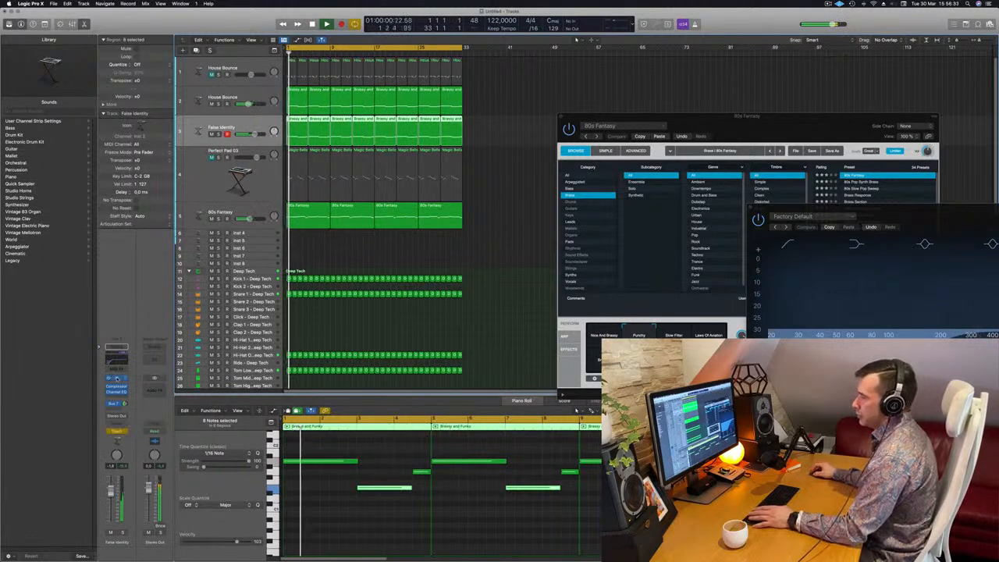
left_click(116, 378)
left_click_drag(526, 135, 595, 120)
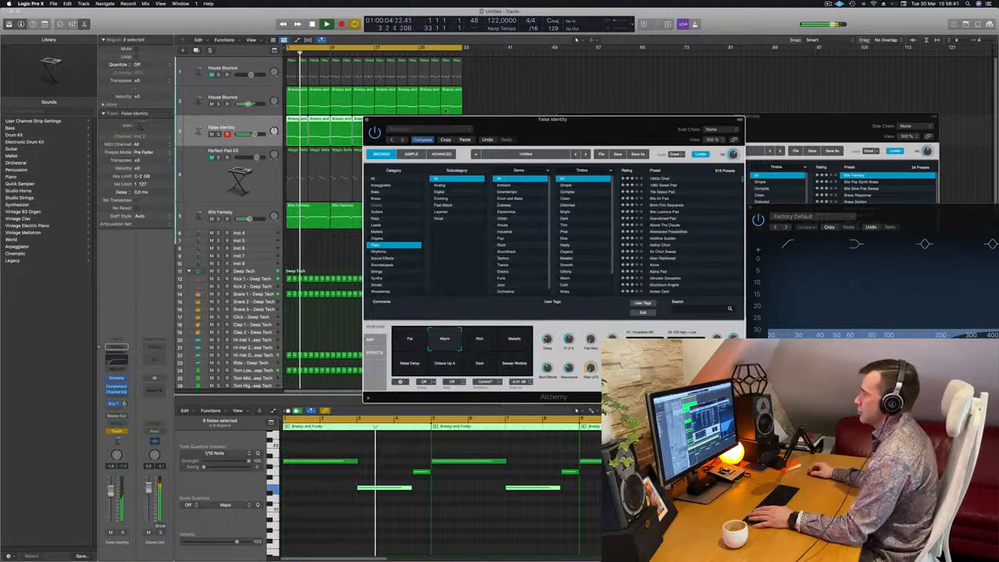
left_click_drag(436, 119, 601, 118)
key("Return")
Show track automation on False Identity and choose Alchemy Cutoff in Read mode.
key("a")
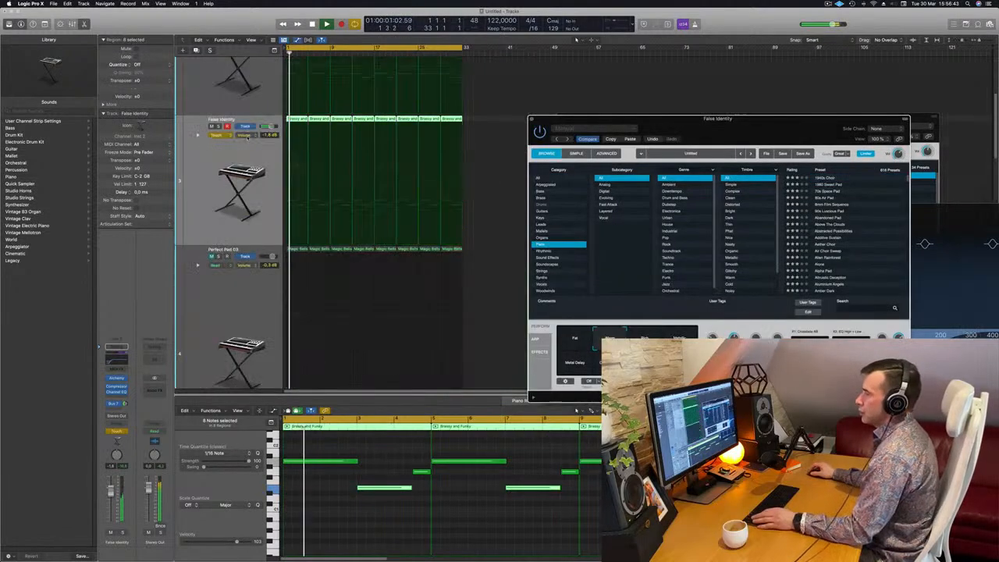
left_click(226, 135)
left_click(227, 128)
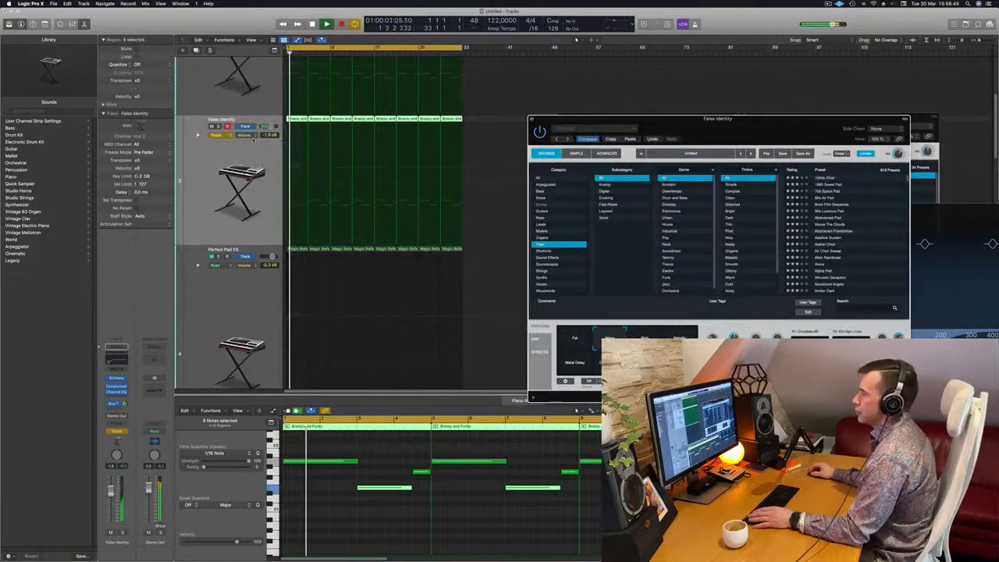
left_click(246, 135)
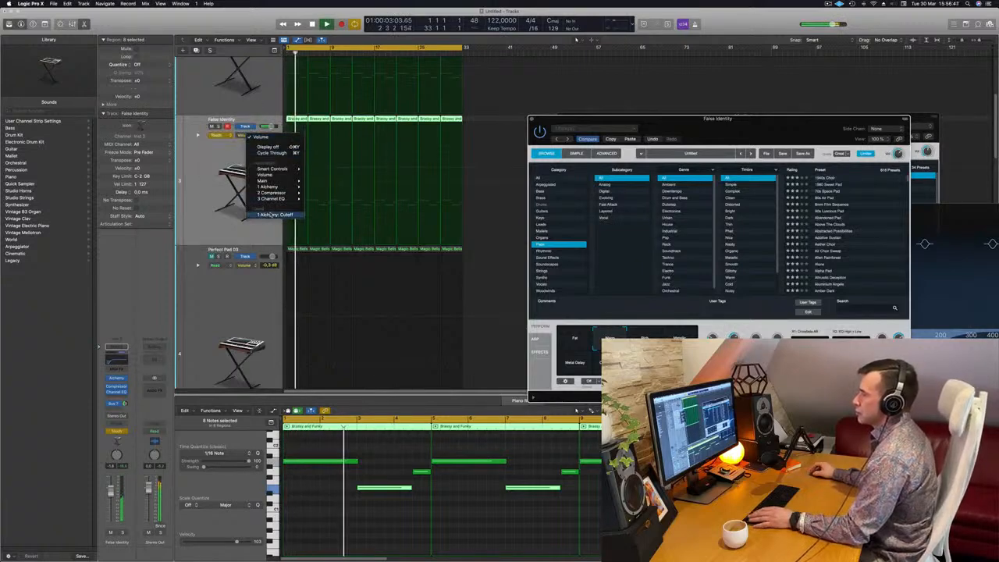
left_click(269, 215)
left_click(216, 135)
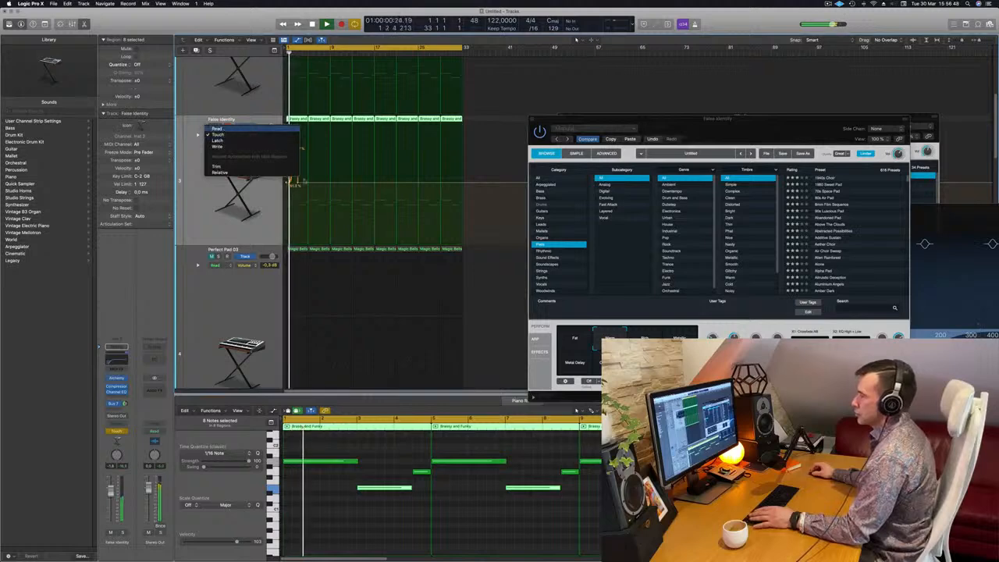
left_click(217, 129)
Draw a rising Alchemy Cutoff automation ramp at the start of the False Identity track.
left_click(298, 181)
left_click_drag(298, 181, 310, 126)
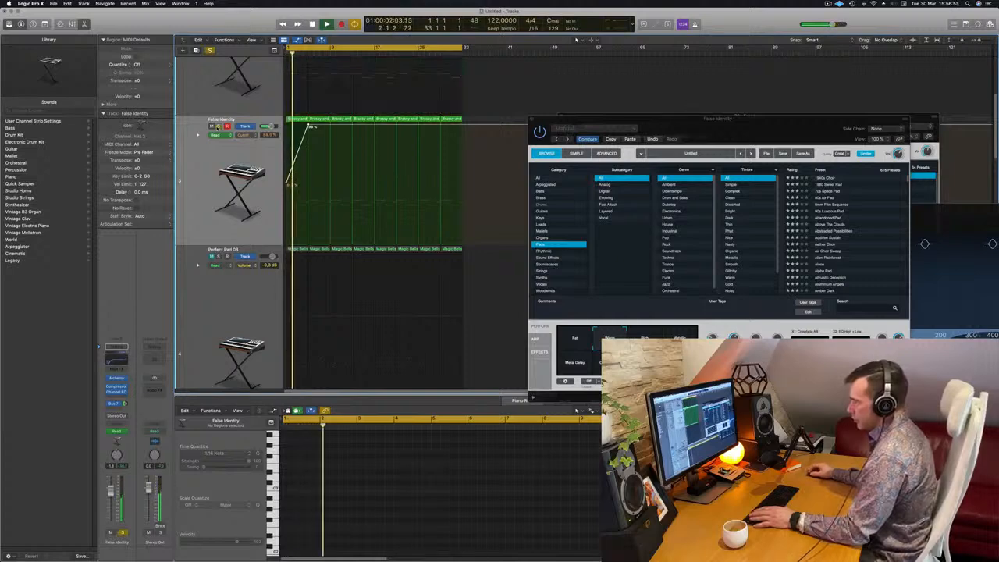
key("super+Right")
key("super+Right")
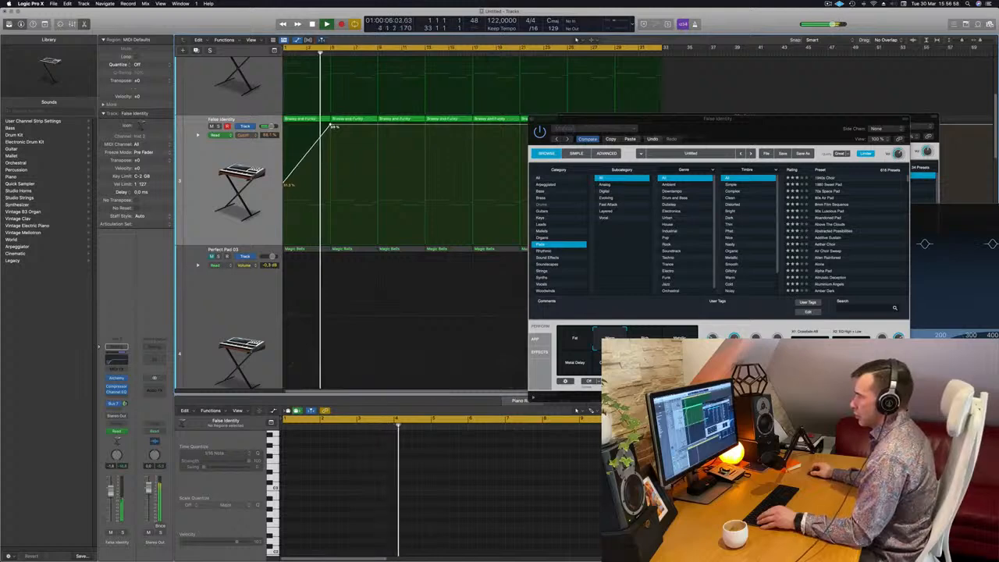
Drop the cutoff automation to about 49% right after the peak and fine-tune the points.
left_click_drag(331, 125, 332, 186)
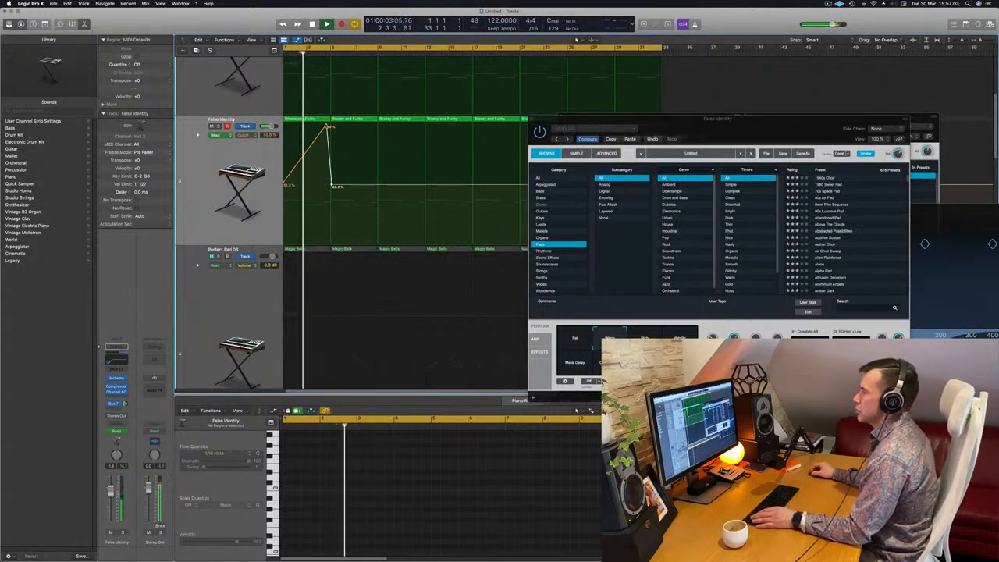
left_click_drag(328, 126, 331, 126)
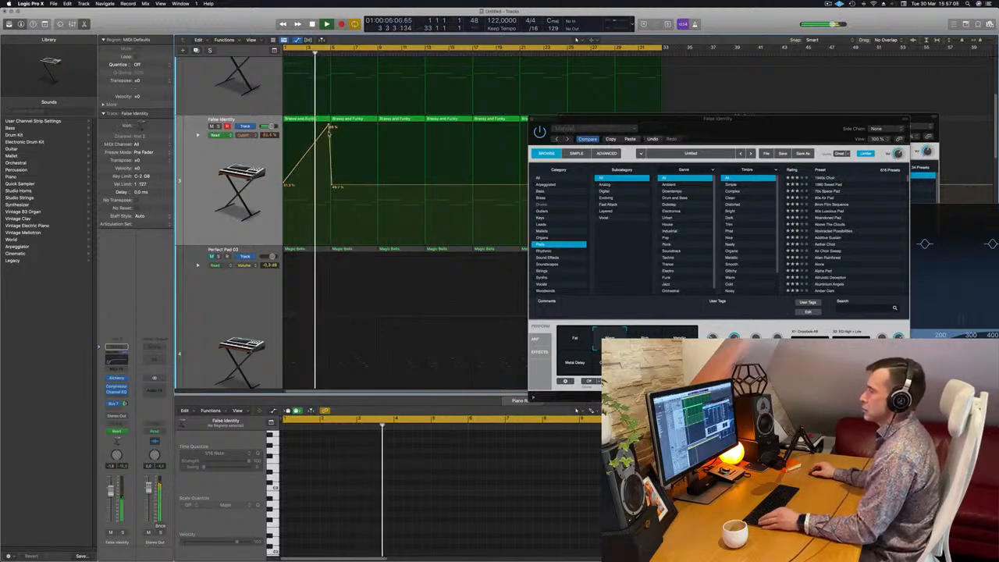
scroll(324, 185, "down", 3)
left_click_drag(316, 186, 314, 186)
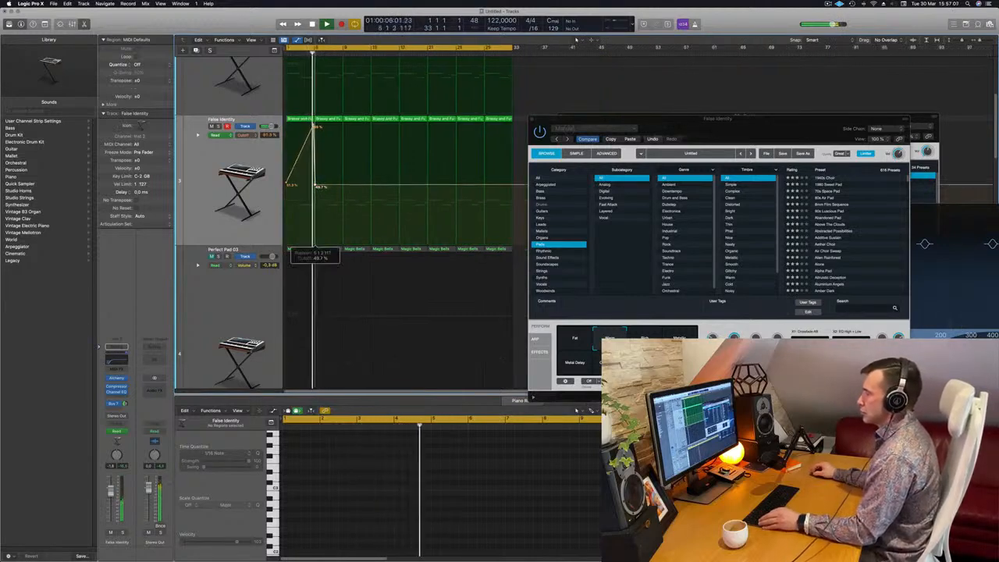
Reshape the Alchemy Cutoff automation into a triangle peak that falls back to about 49% right after the top.
double_click(315, 186)
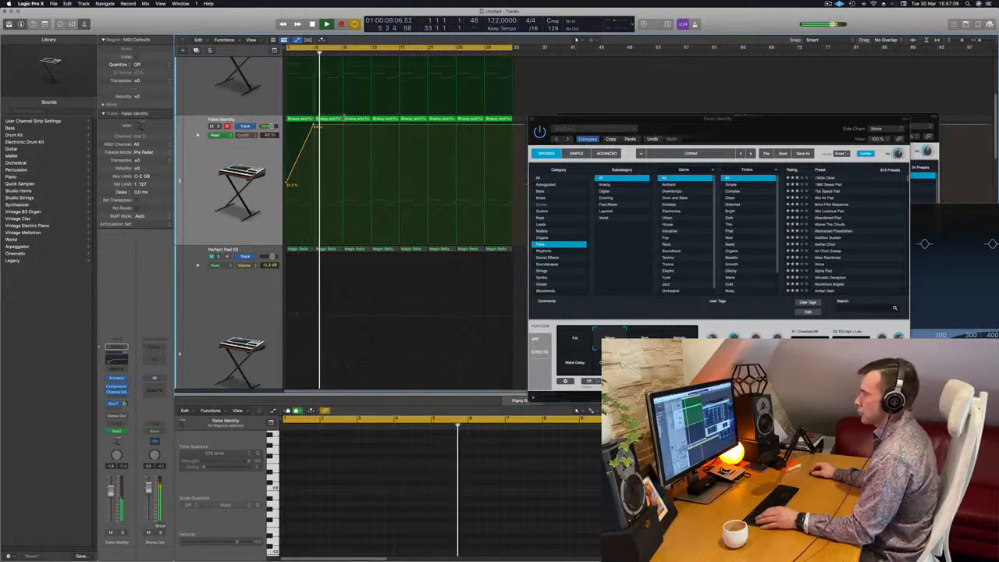
left_click_drag(342, 127, 344, 182)
scroll(343, 181, "left", 1)
key("Return")
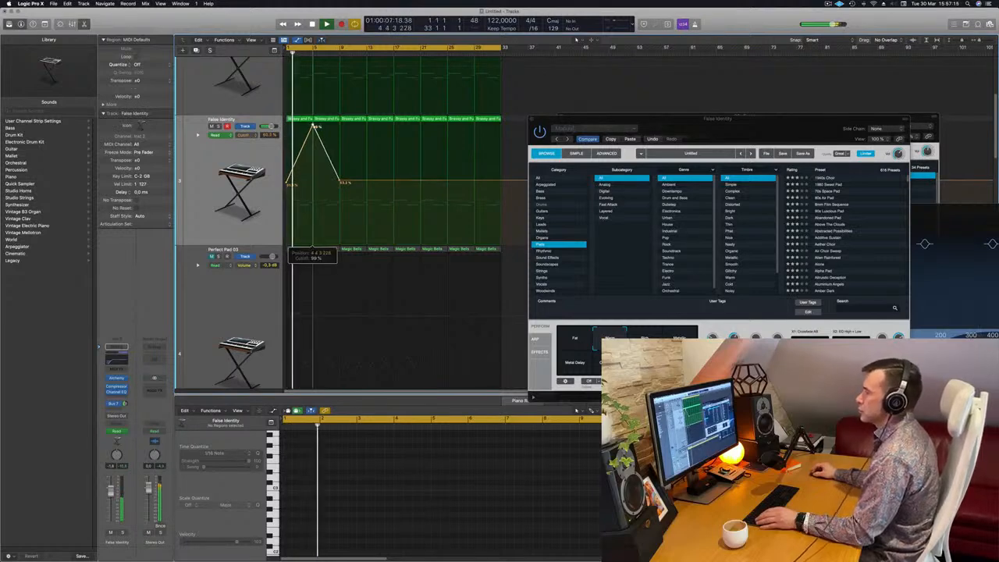
Add a second cutoff peak after the first one, rising from about 49% and falling back.
scroll(377, 173, "left", 1)
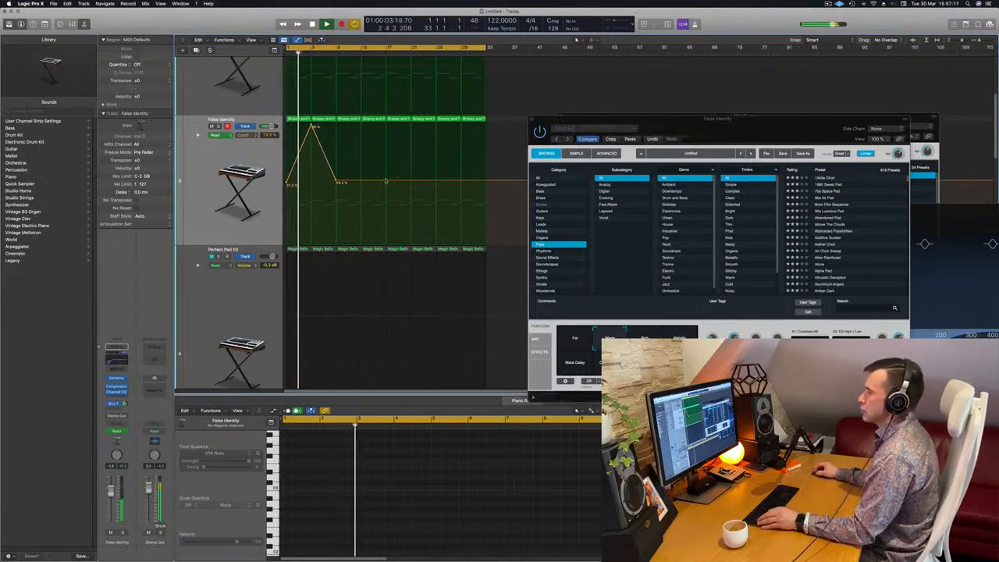
left_click(385, 180)
left_click_drag(362, 181, 363, 124)
scroll(350, 159, "left", 1)
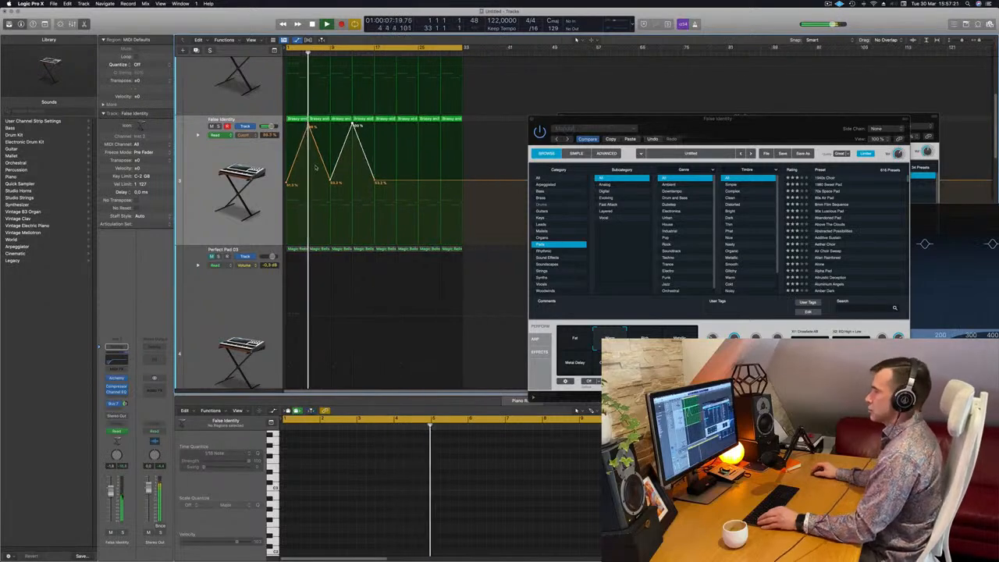
Select the Perfect Pad 03 track and close the open Alchemy plug-in windows.
scroll(318, 166, "down", 5)
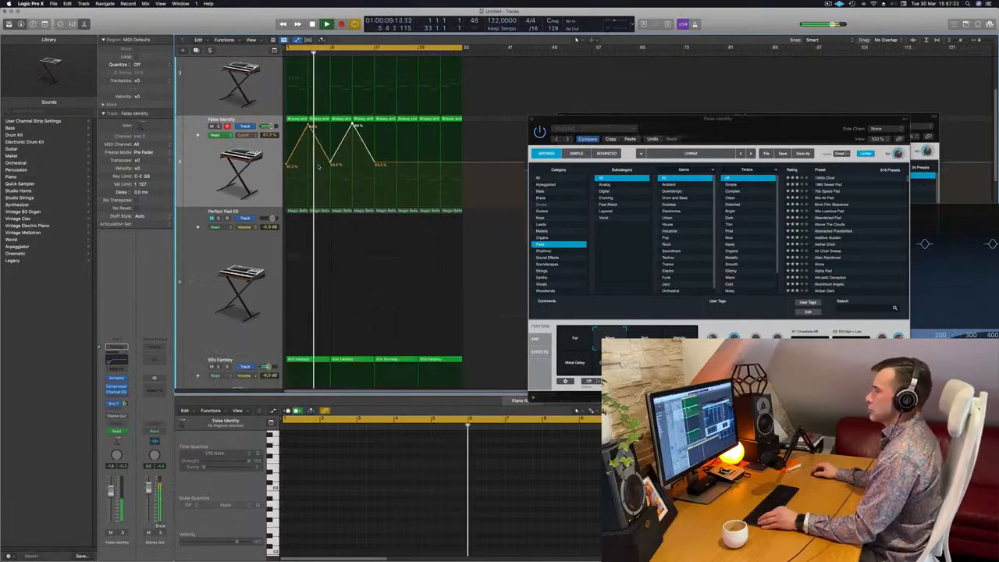
left_click(203, 207)
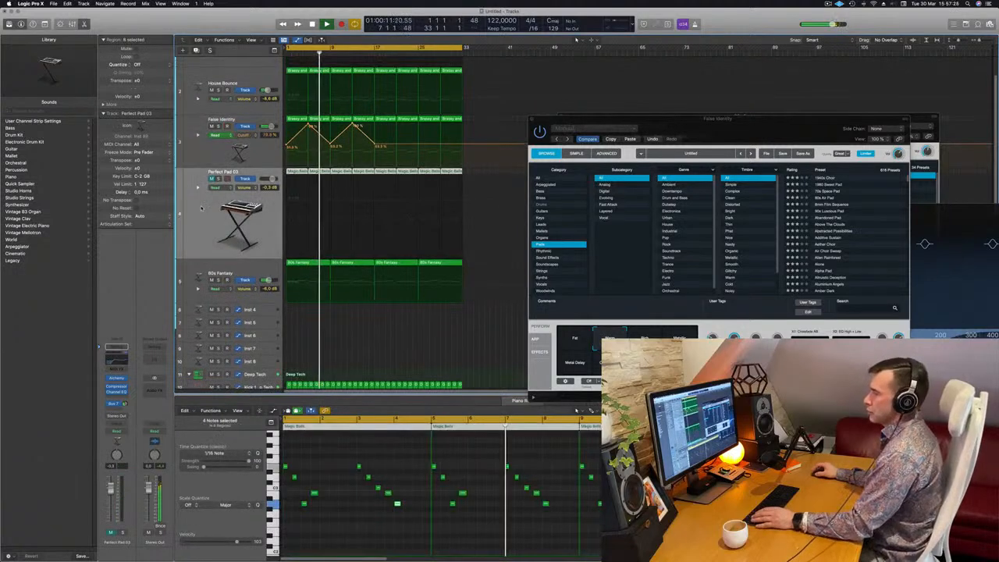
left_click(212, 179)
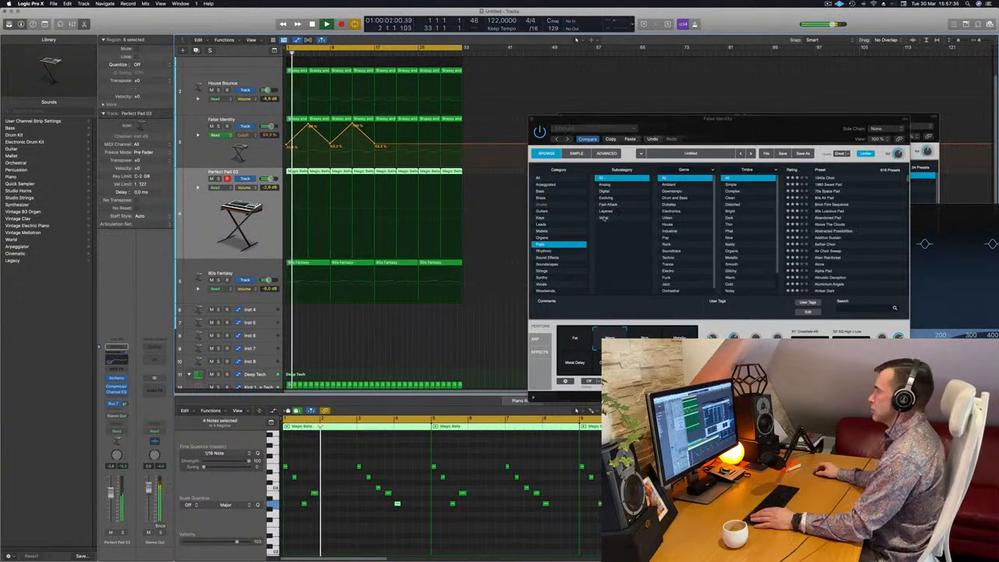
left_click_drag(688, 119, 581, 170)
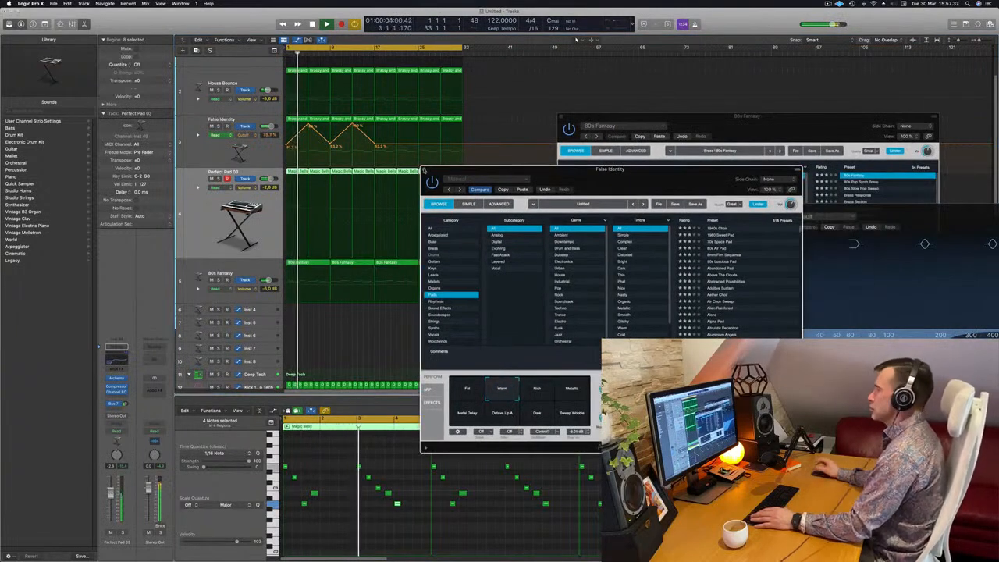
left_click(424, 170)
left_click_drag(560, 120, 283, 156)
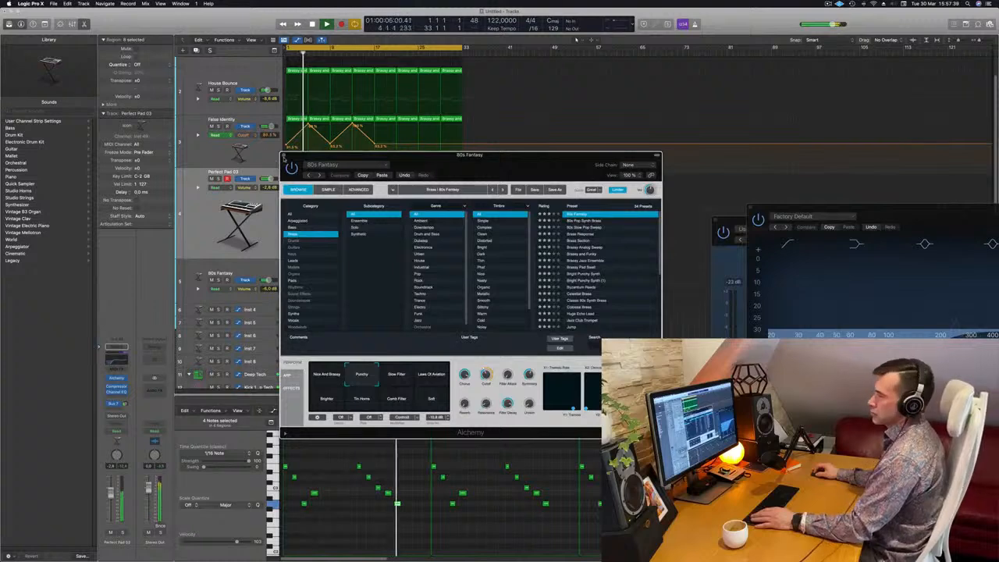
left_click(283, 155)
scroll(386, 218, "down", 3)
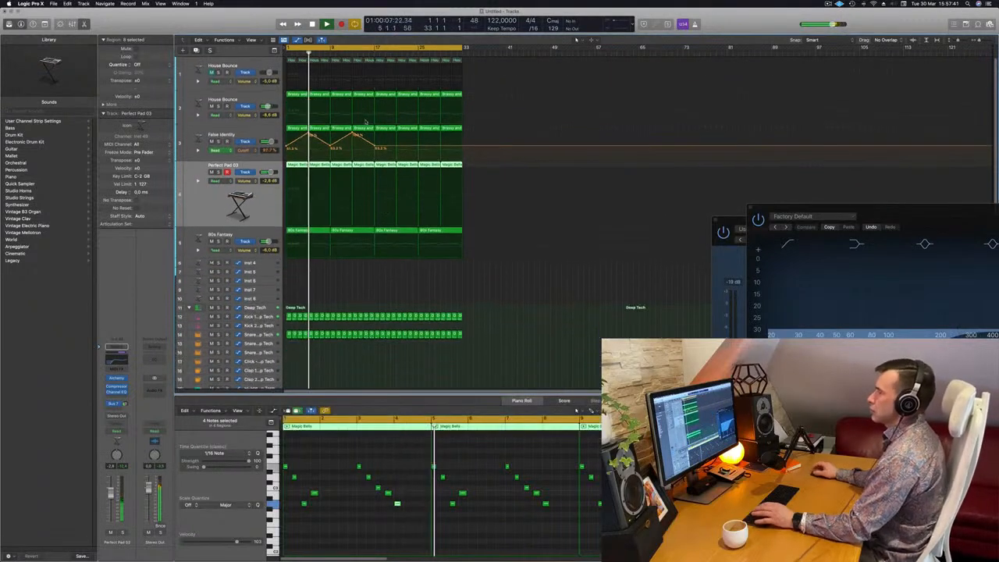
Audition the House Bounce tracks by briefly toggling their mute and solo.
left_click(211, 72)
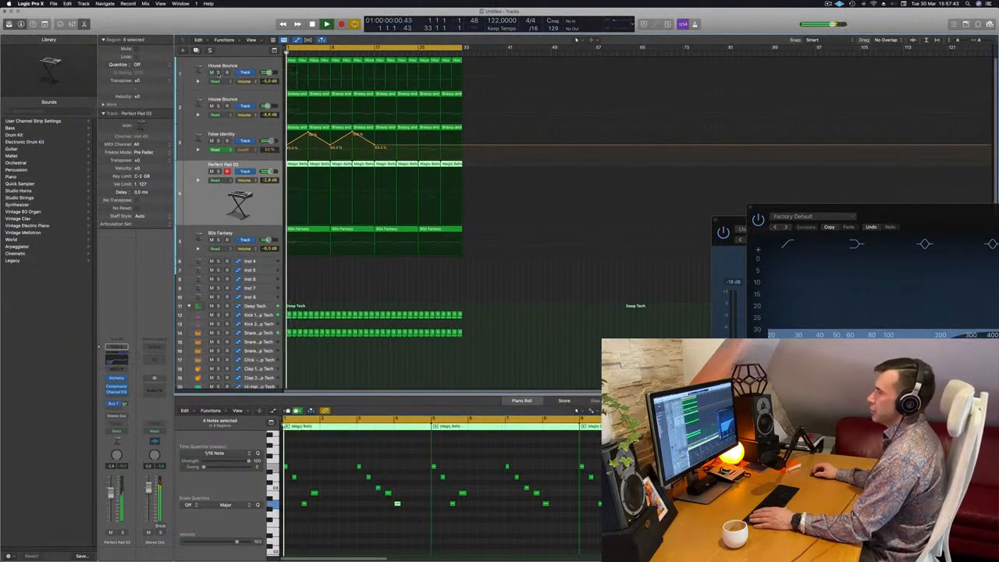
left_click(211, 72)
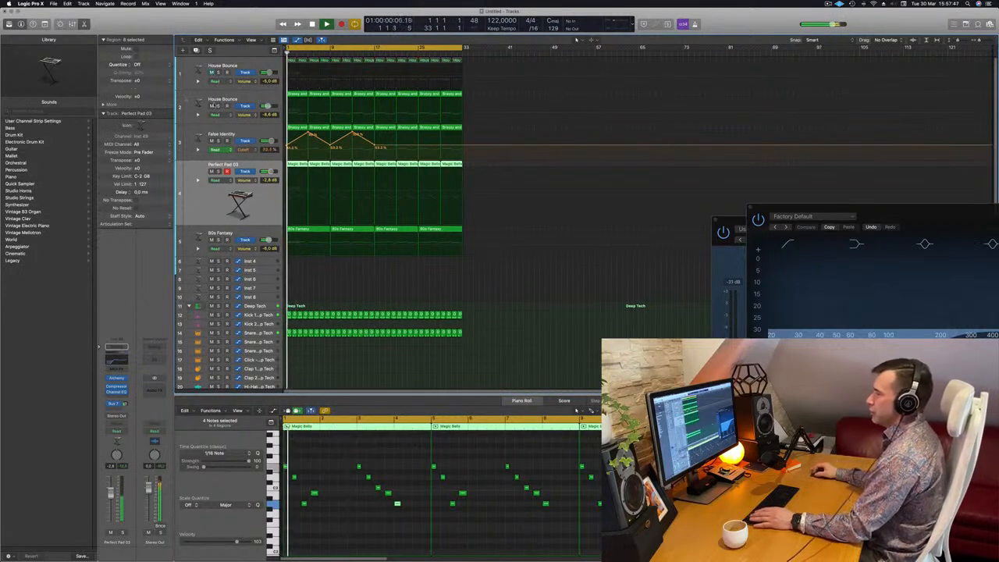
left_click(219, 106)
left_click(218, 106)
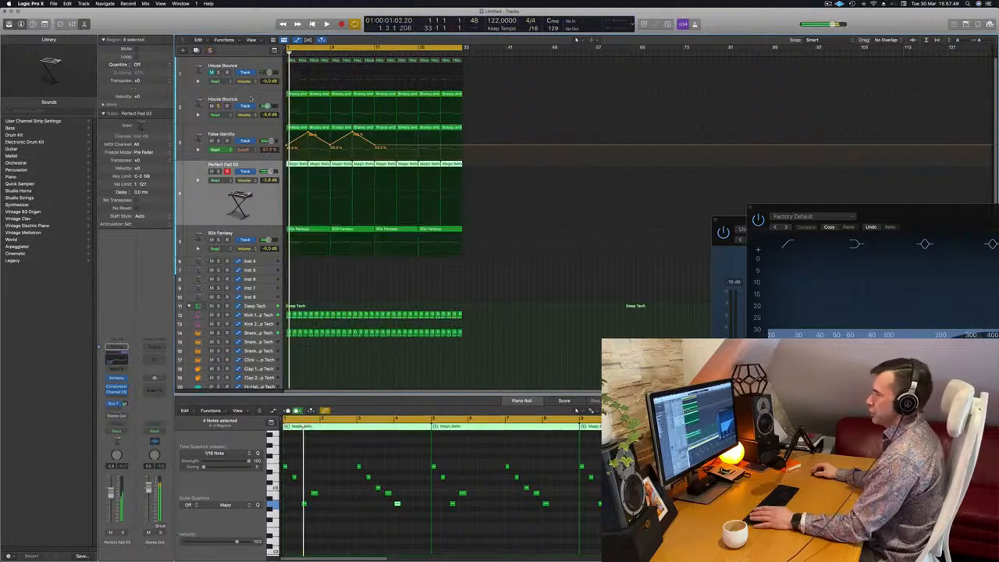
Open the second House Bounce track's Alchemy window, play the project, and close the window again.
left_click(252, 96)
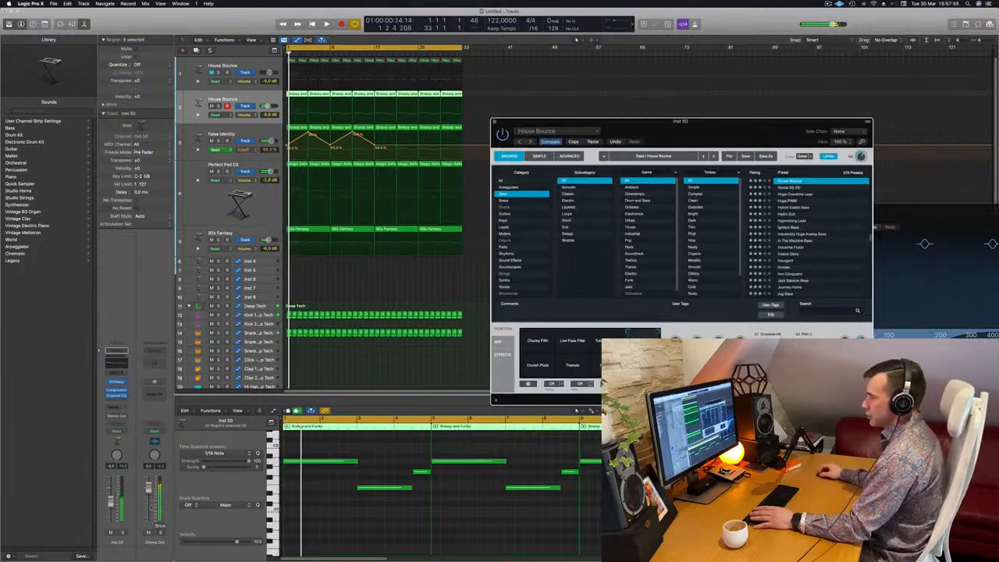
key("space")
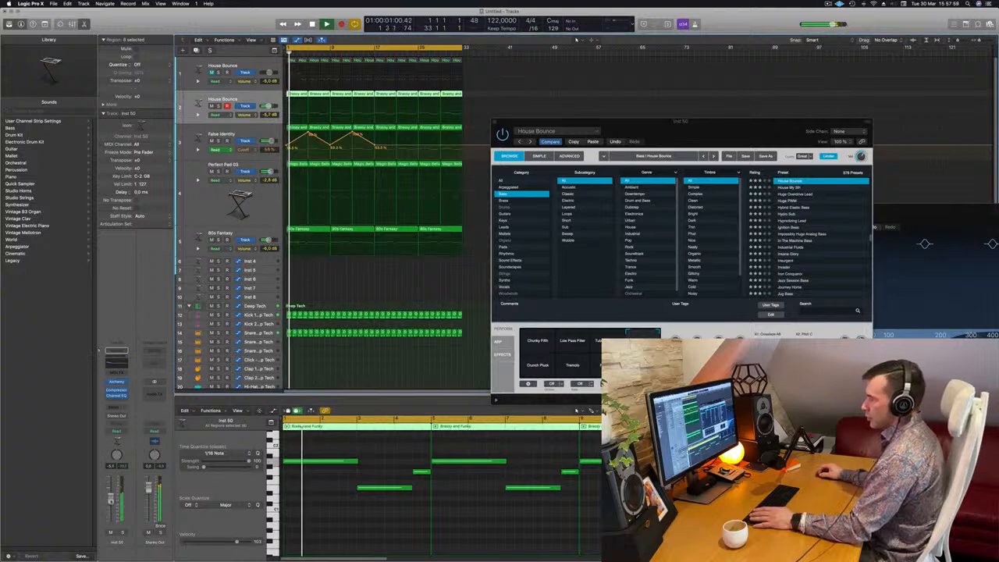
left_click(714, 116)
left_click_drag(714, 121, 643, 136)
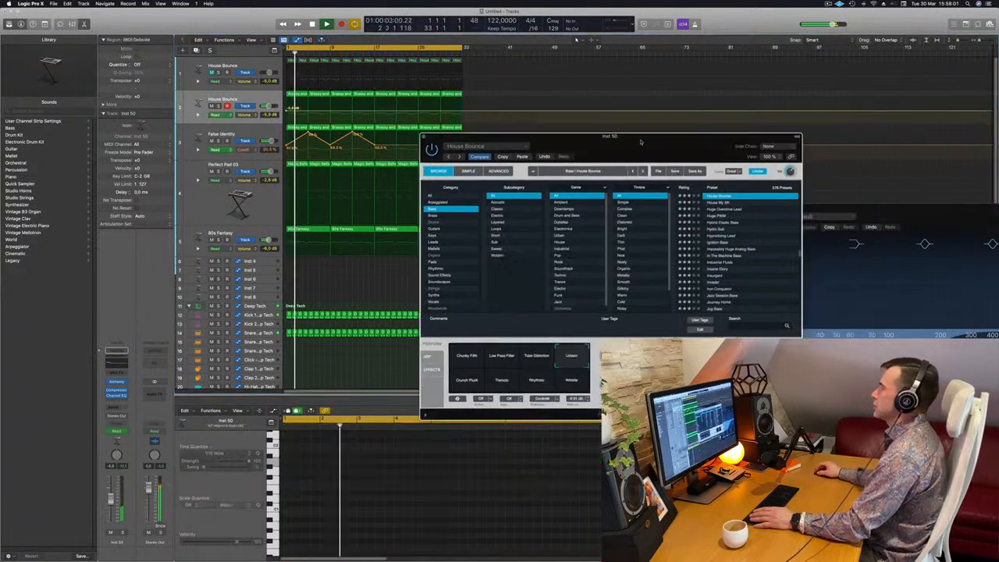
left_click(424, 137)
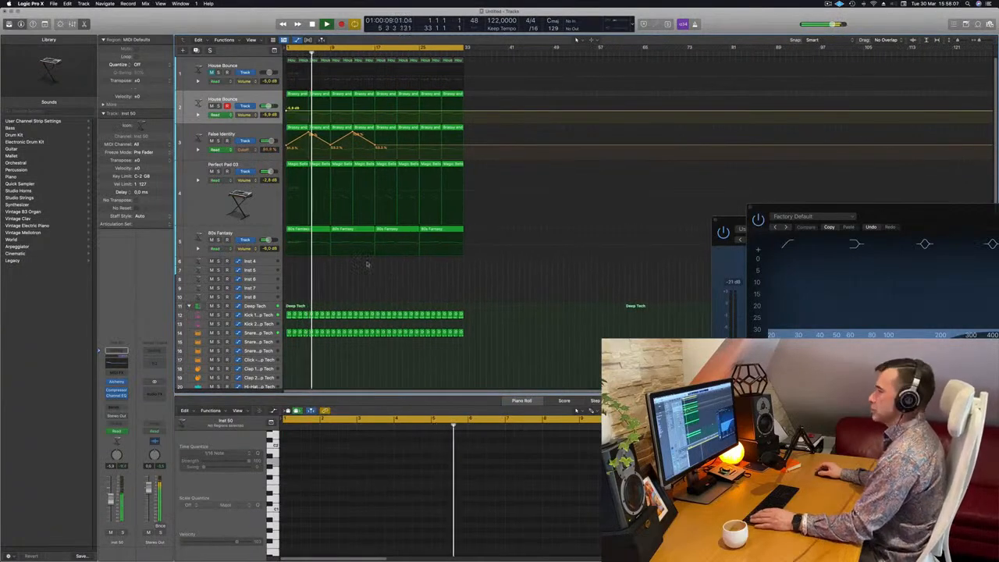
Raise the low cut of the 80s Fantasy track's Channel EQ to about 525 Hz.
left_click(203, 236)
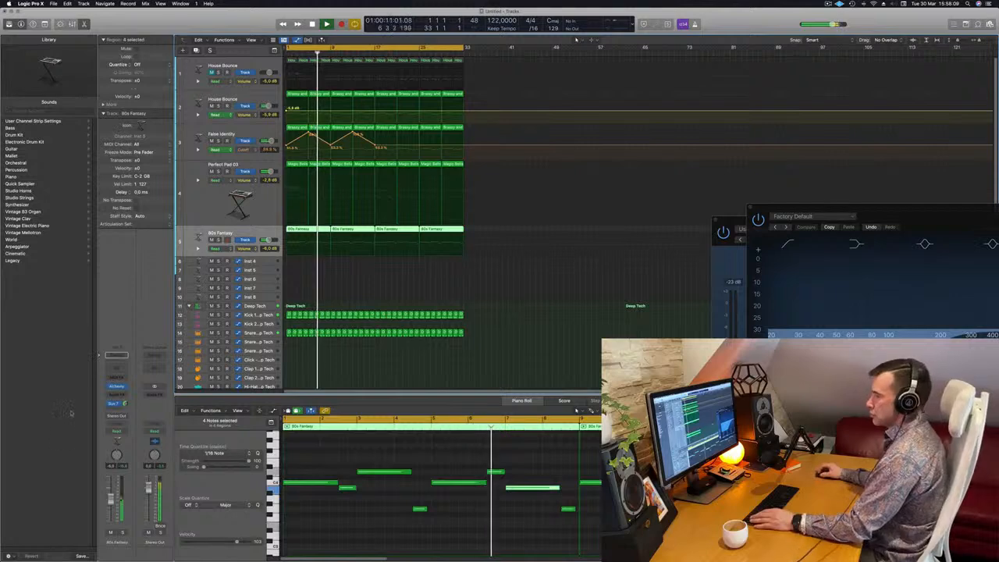
left_click(118, 370)
left_click(350, 133)
left_click_drag(357, 218, 584, 195)
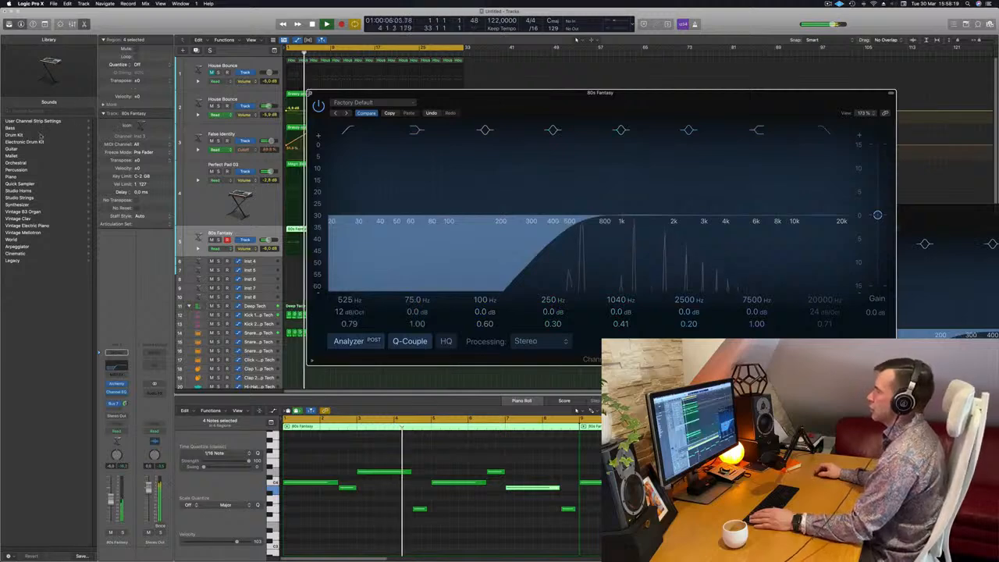
left_click(310, 93)
Select the Perfect Pad 03 track and adjust the False Identity cutoff automation line after the second peak.
left_click(208, 207)
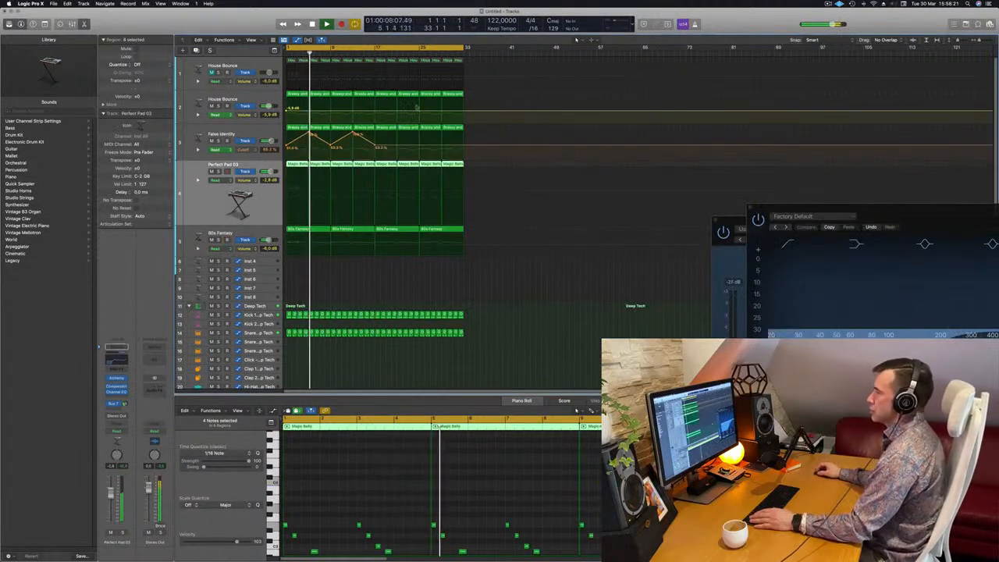
left_click(398, 147)
left_click_drag(398, 146, 419, 144)
Copy the first Kick 1 region onto the Shaker 2 track.
scroll(405, 204, "down", 5)
scroll(404, 205, "down", 10)
key("Return")
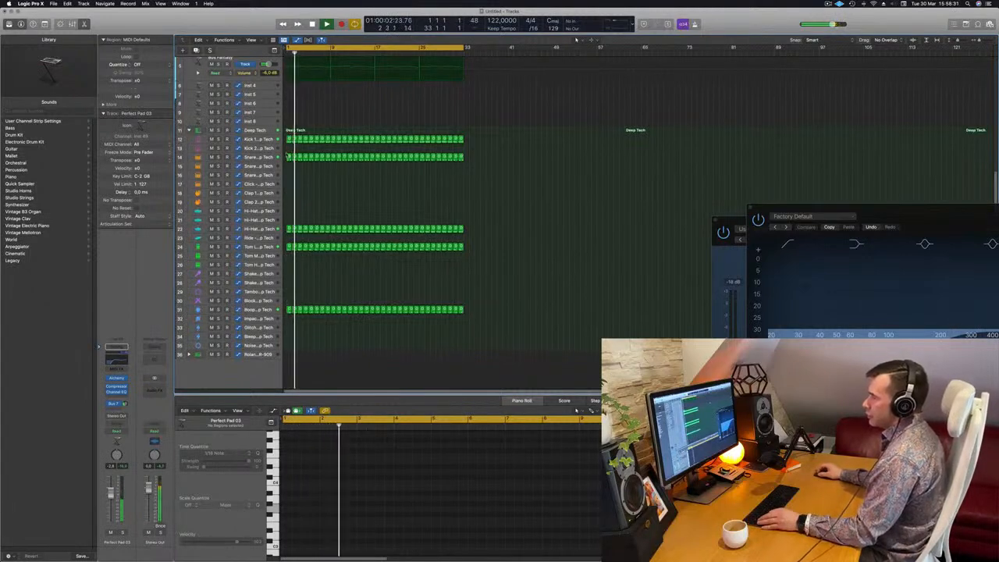
left_click(289, 157)
left_click_drag(289, 139, 289, 283)
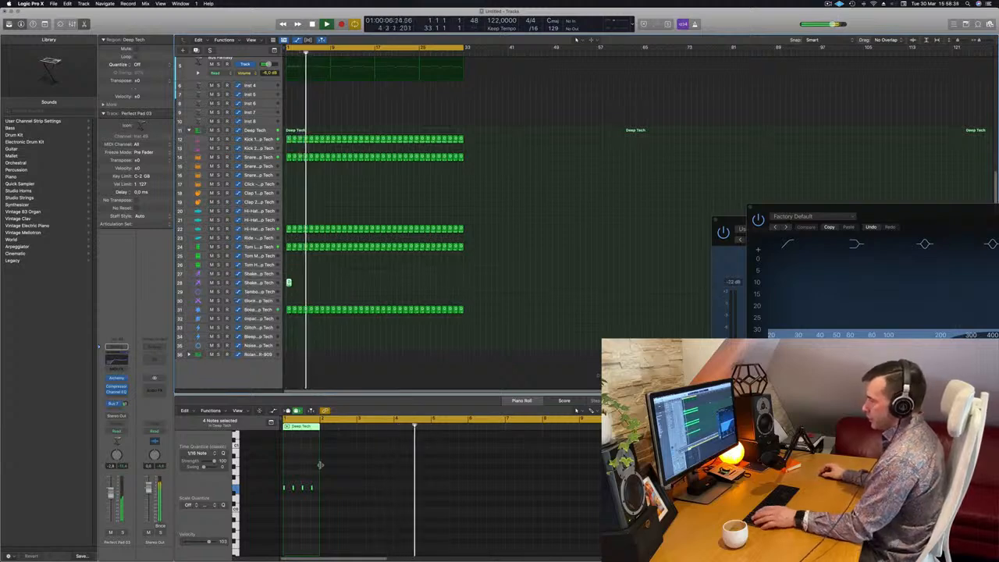
Try to delete all notes in the copied Shaker 2 region.
scroll(319, 466, "up", 2)
left_click(315, 508)
key("super+a")
key("Delete")
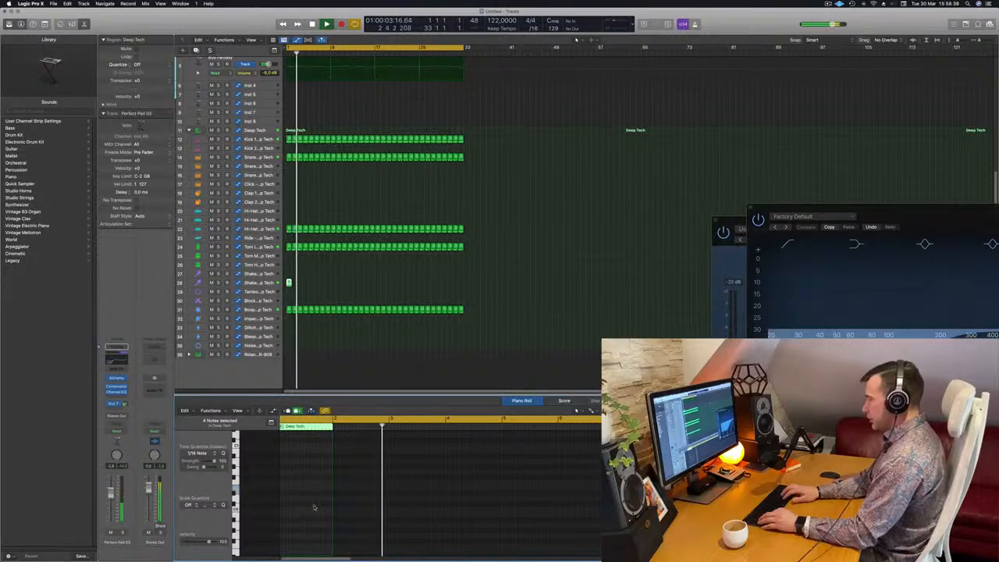
Select the region's four notes and transpose them up an octave.
key("Return")
scroll(314, 507, "up", 3)
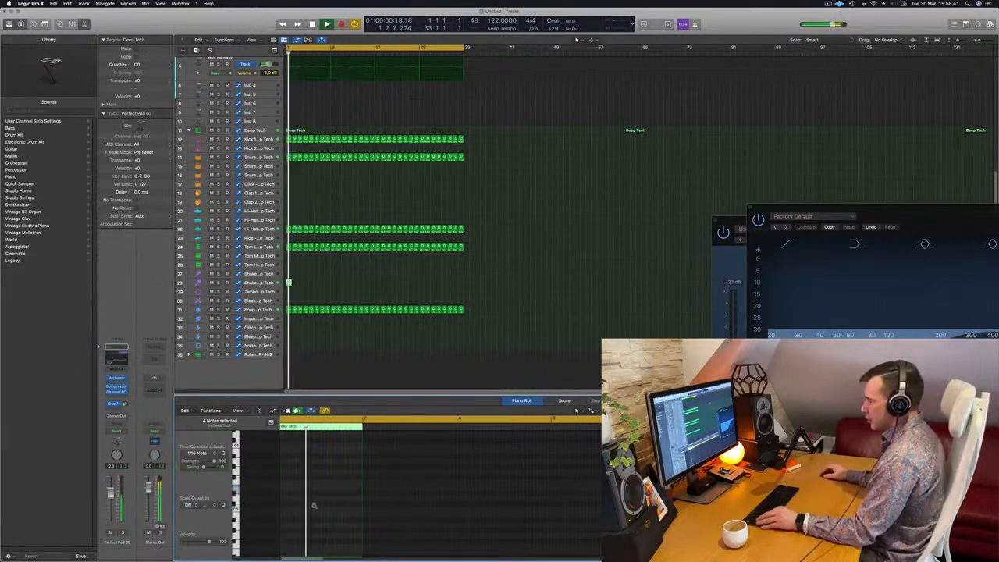
scroll(315, 507, "down", 3)
scroll(315, 508, "up", 3)
key("Return")
scroll(316, 508, "left", 1)
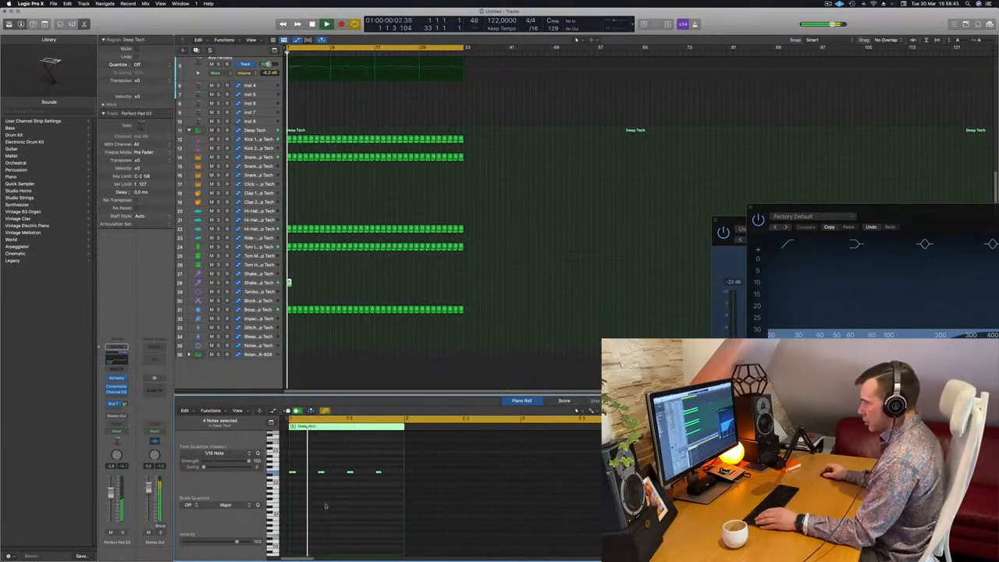
left_click_drag(393, 466, 273, 477)
key("alt+shift+Up")
Add shaker notes to build an eight-note pattern in the region while playing it back.
key("space")
scroll(304, 461, "up", 2)
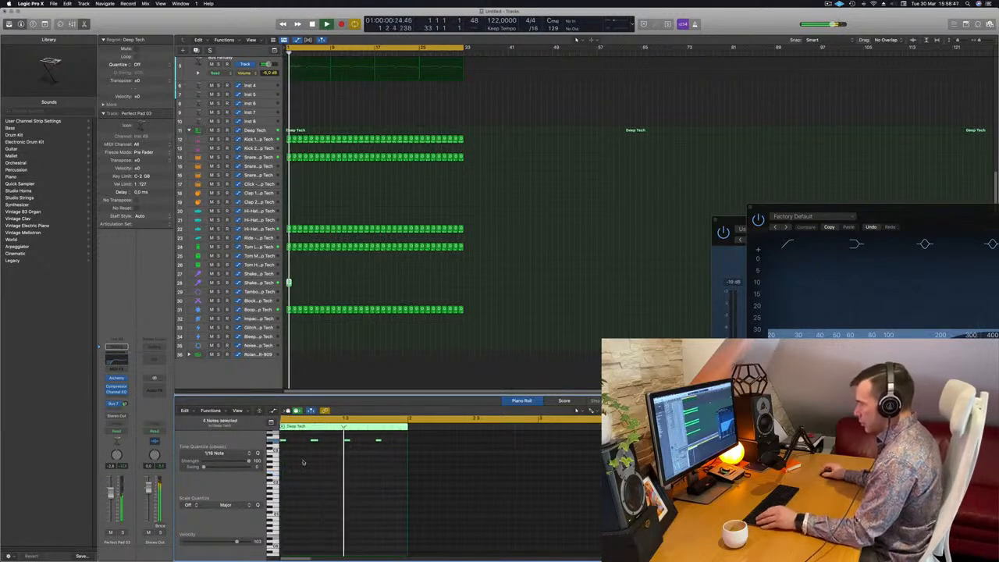
left_click_drag(291, 442, 307, 446)
key("space")
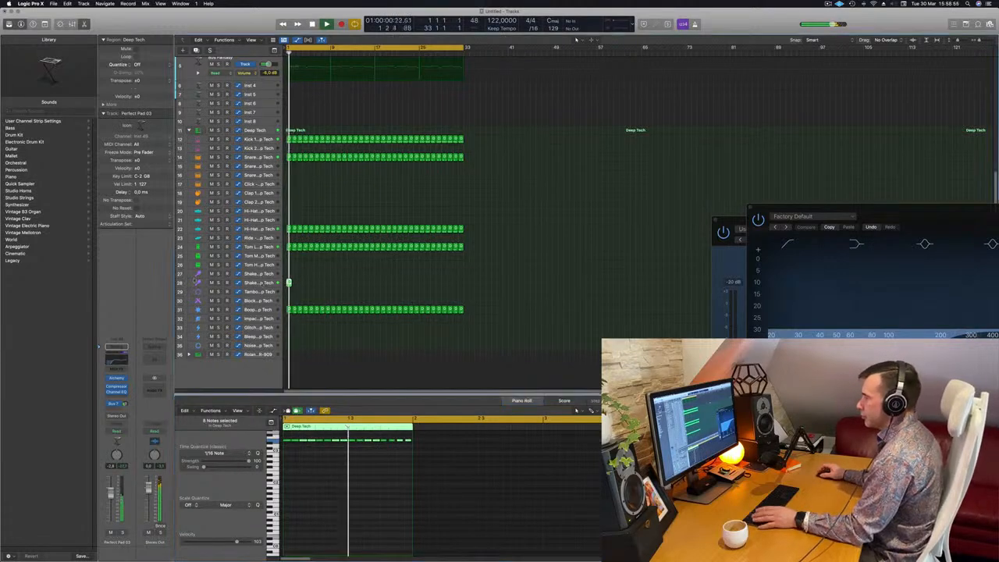
Extend the shaker region across the arrangement and enlarge the Shaker 2 track.
left_click(286, 281)
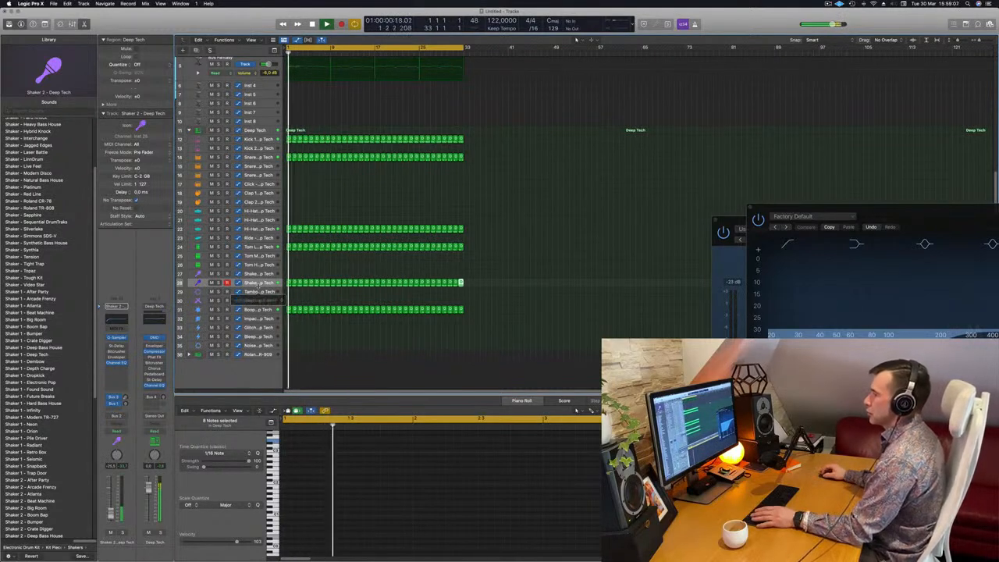
left_click_drag(259, 286, 263, 318)
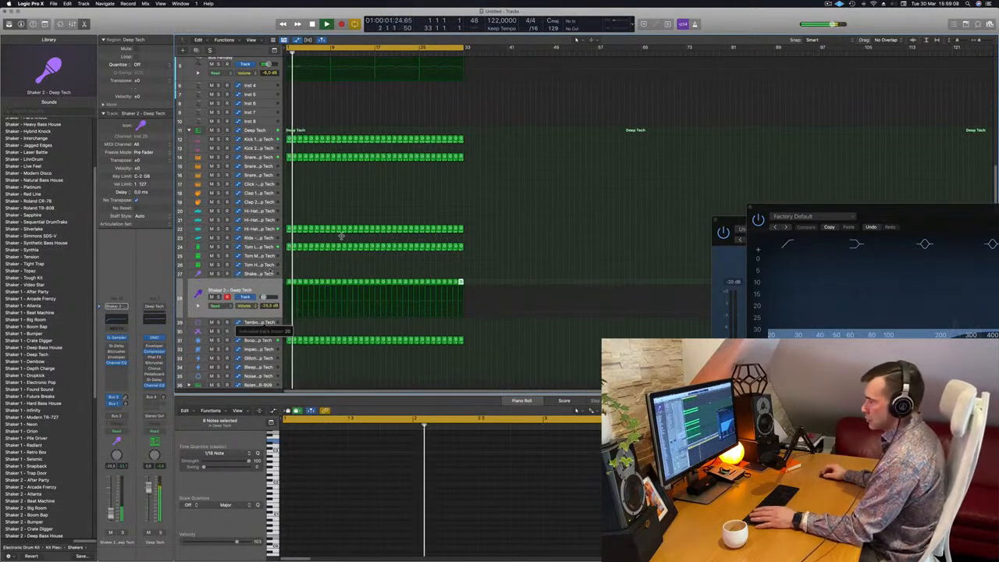
left_click(253, 287)
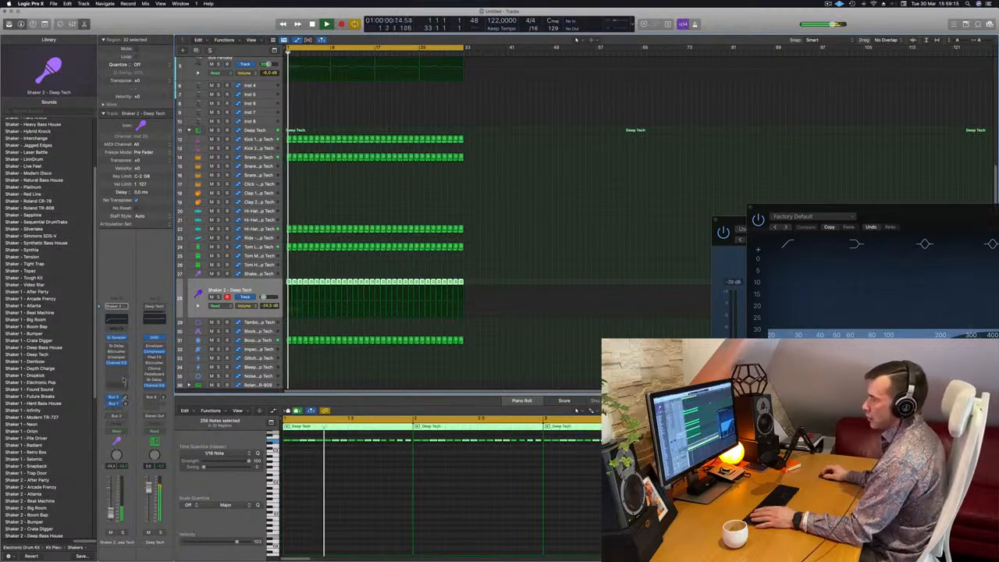
Insert a stereo Compressor on the Shaker 2 channel and raise its ratio.
left_click(117, 370)
mouse_move(125, 390)
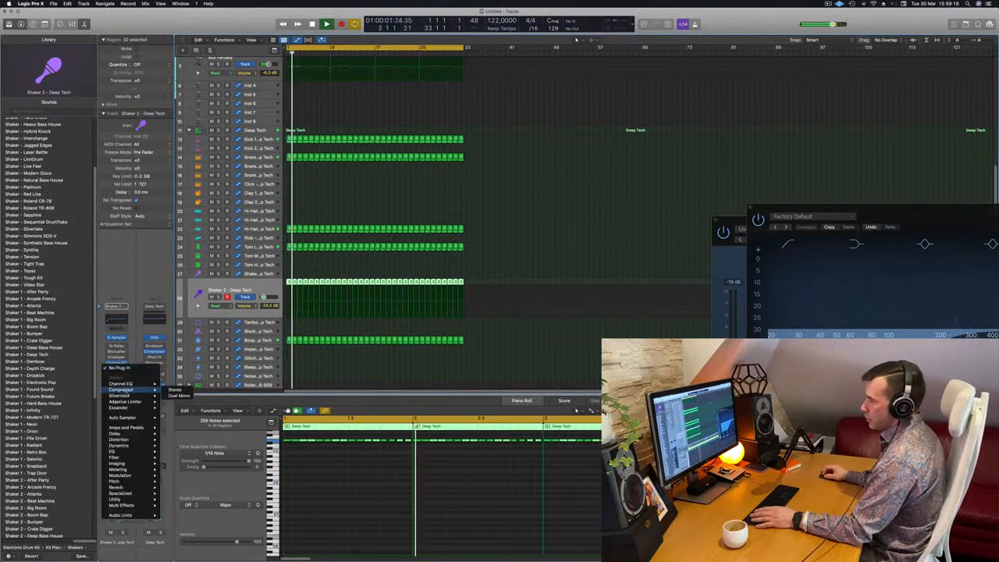
left_click(177, 390)
left_click_drag(444, 242, 444, 221)
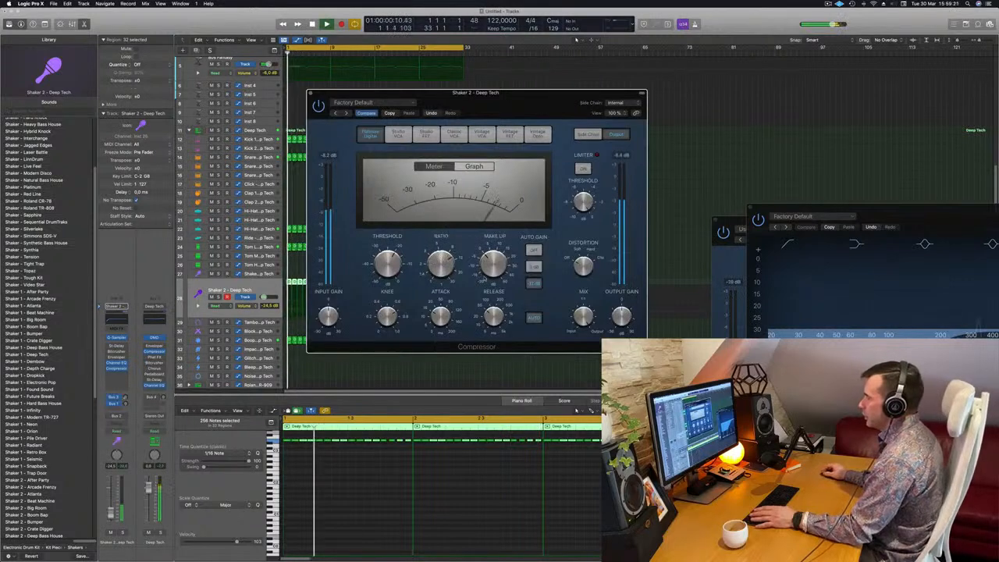
Set the compressor's side chain to an instrument track, test playback, and close the plug-in window.
left_click(616, 103)
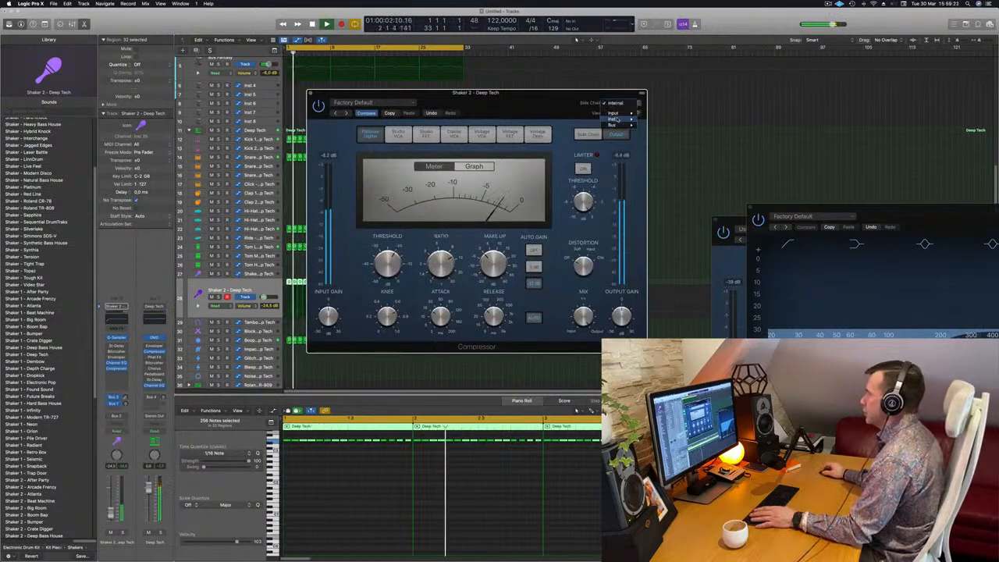
mouse_move(639, 119)
left_click(652, 160)
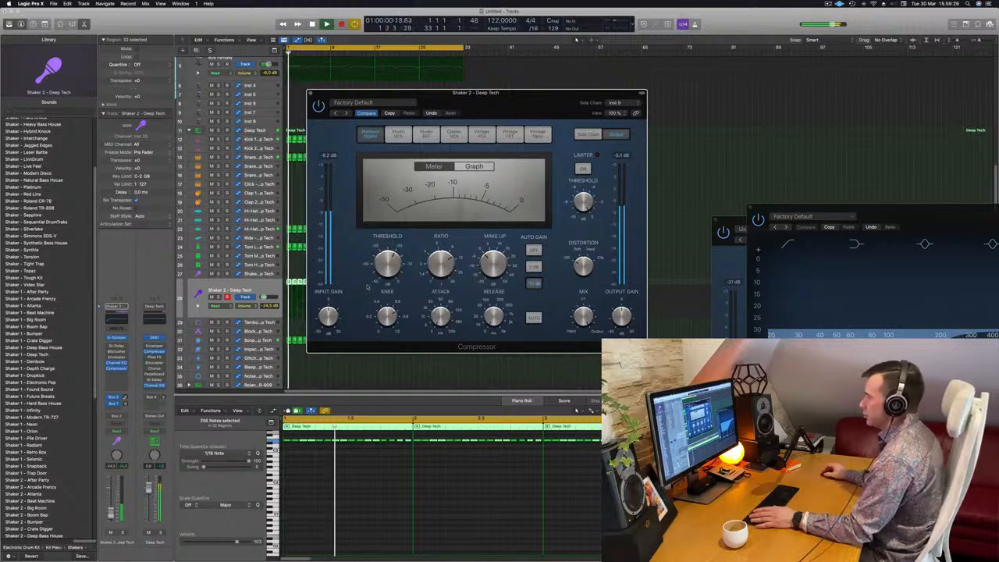
left_click_drag(343, 93, 394, 84)
key("space")
key("space")
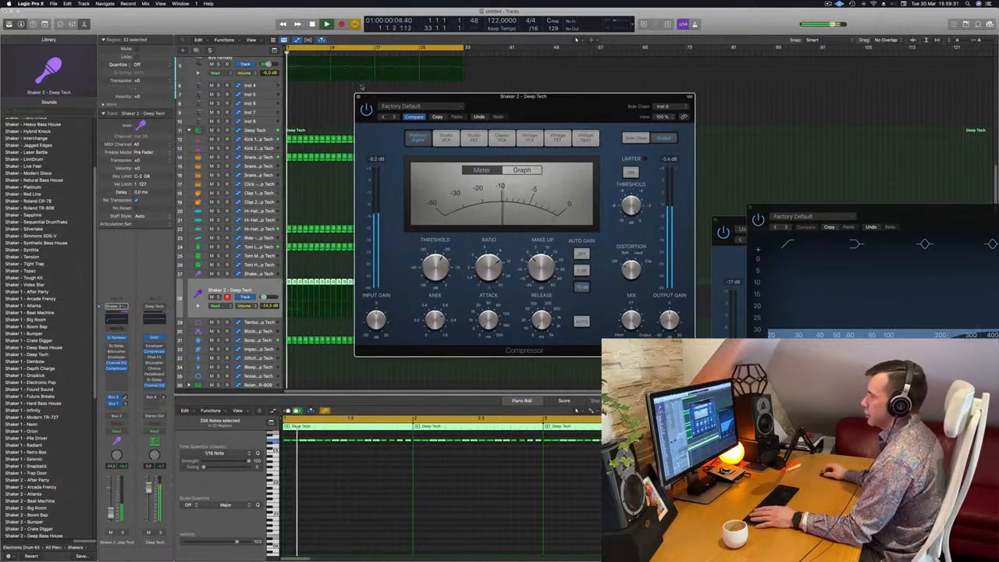
left_click(358, 96)
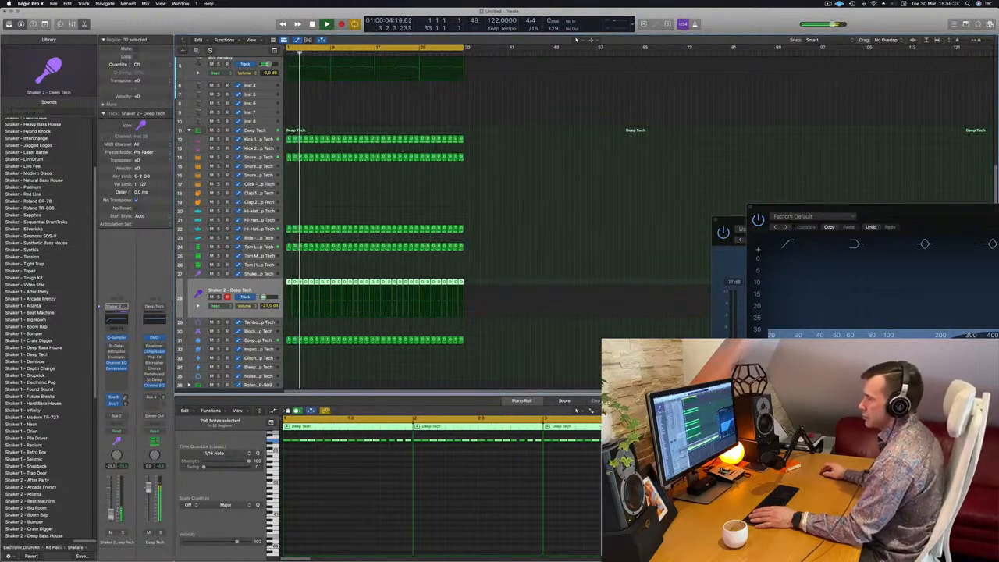
left_click(536, 188)
scroll(526, 191, "up", 4)
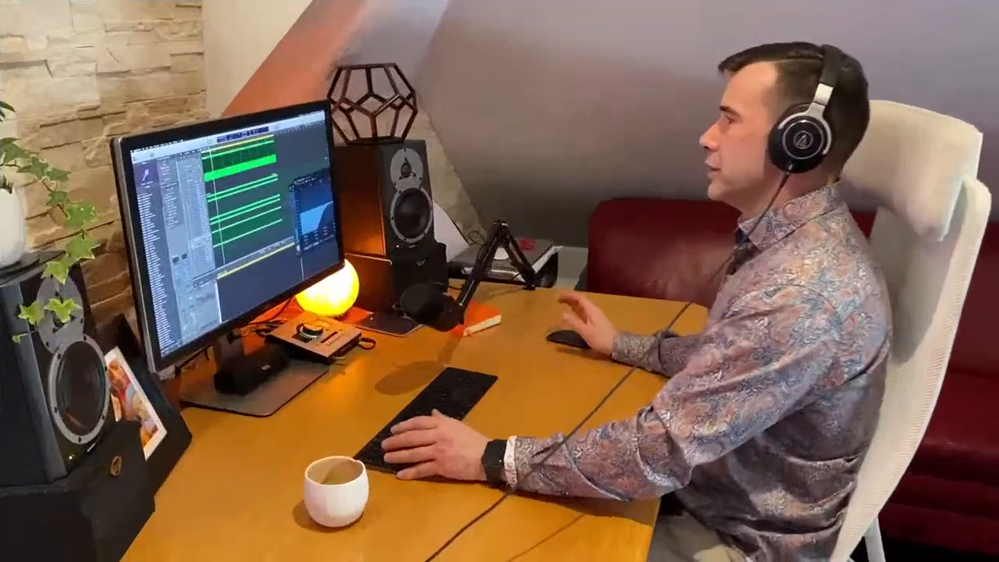